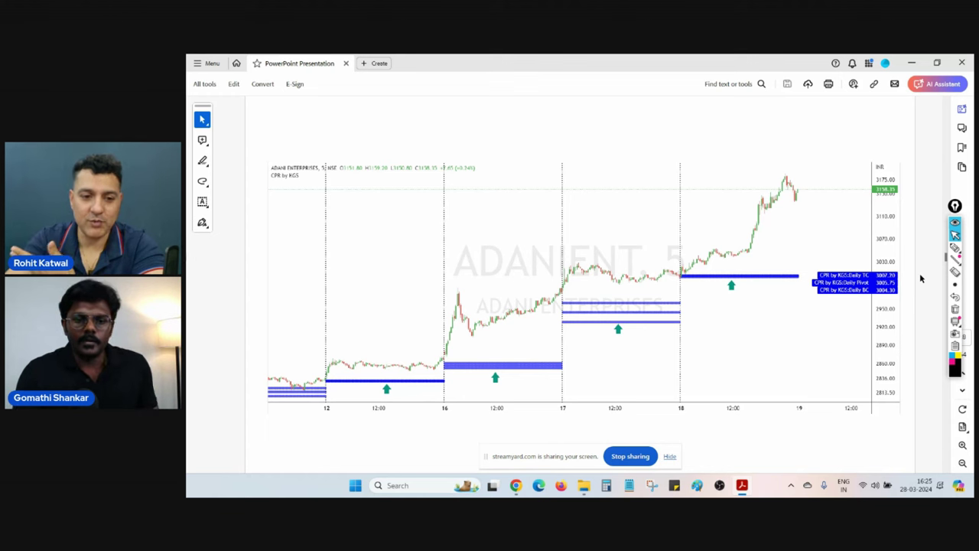
Step: On the Adani Enterprises downtrend chart, draw three curved black arrows leading from each day's CPR down to the next lower CPR
scroll(921, 278, down, 3)
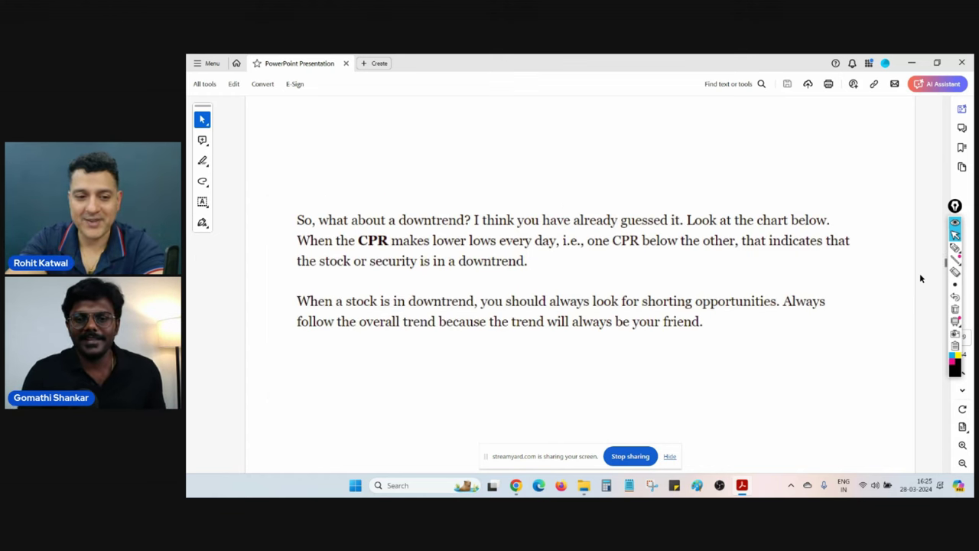
scroll(921, 278, down, 3)
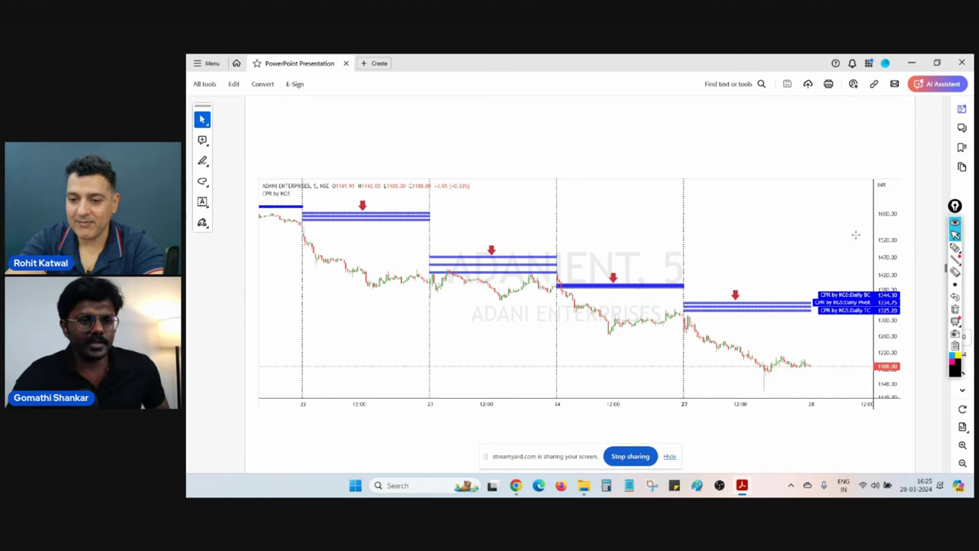
click(955, 247)
mouse_move(425, 207)
mouse_down()
mouse_move(463, 230)
mouse_move(473, 223)
mouse_up()
mouse_move(551, 232)
mouse_down()
mouse_move(588, 261)
mouse_move(600, 255)
mouse_up()
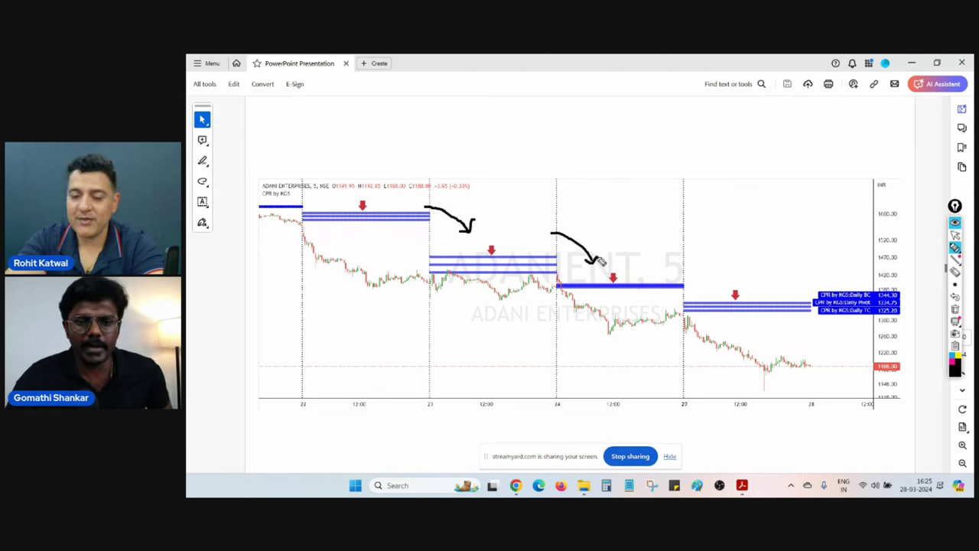
mouse_move(672, 273)
mouse_down()
mouse_move(711, 292)
mouse_move(709, 279)
mouse_up()
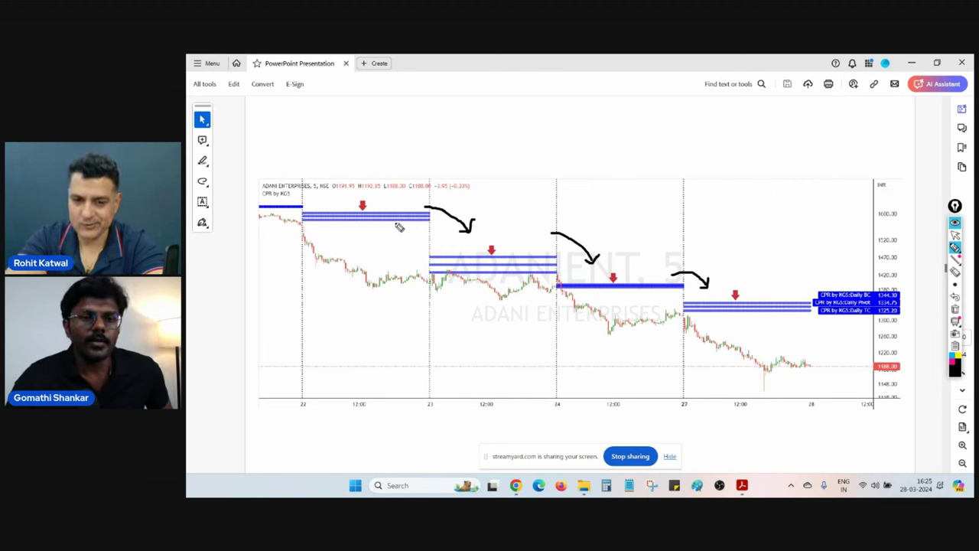
Step: Mark the CPR widths on the downtrend chart with arrows, then circle the four CPRs and label them M, W, N and M
mouse_move(397, 238)
mouse_down()
mouse_move(397, 222)
mouse_move(402, 230)
mouse_up()
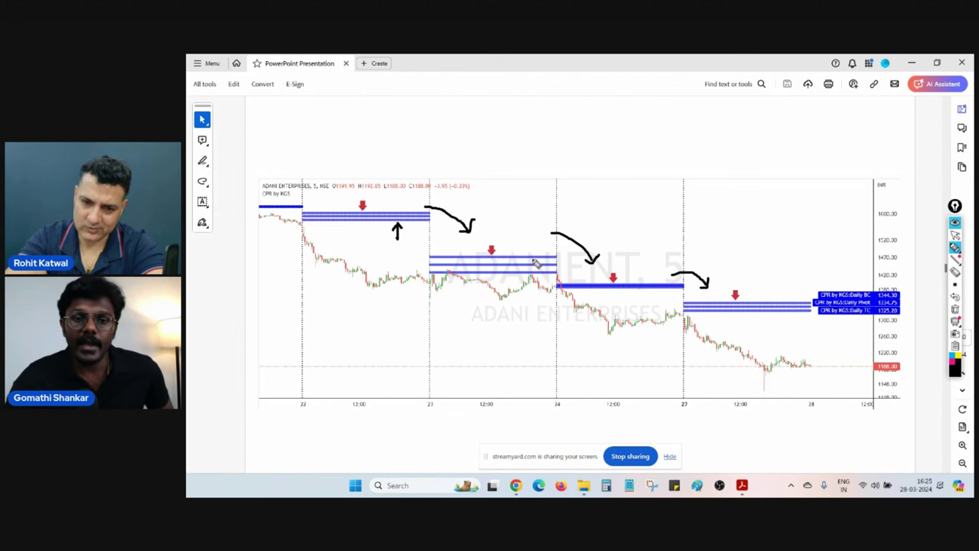
mouse_move(530, 258)
mouse_down()
mouse_move(531, 271)
mouse_move(534, 262)
mouse_up()
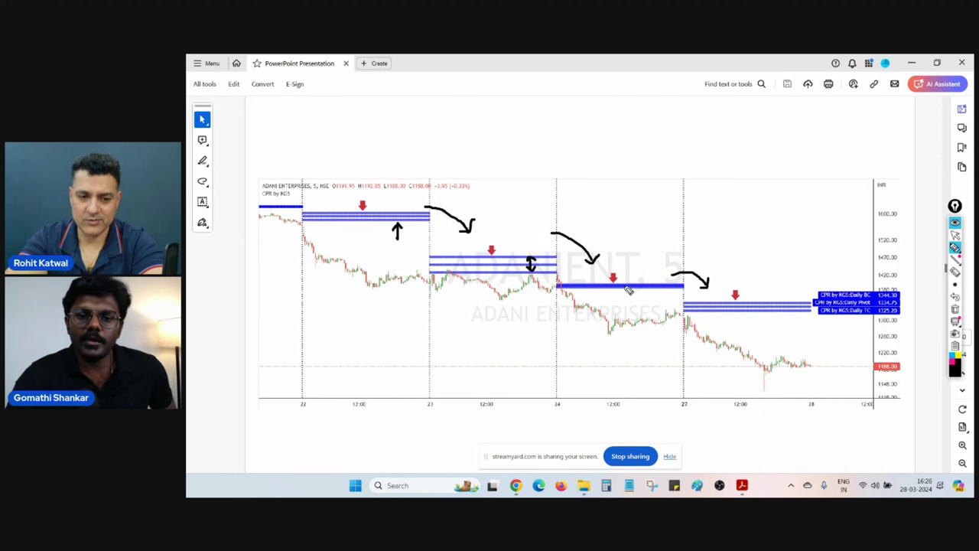
mouse_move(645, 280)
mouse_down()
mouse_move(632, 277)
mouse_move(642, 295)
mouse_move(653, 283)
mouse_move(641, 277)
mouse_move(637, 248)
mouse_move(645, 258)
mouse_move(649, 247)
mouse_up()
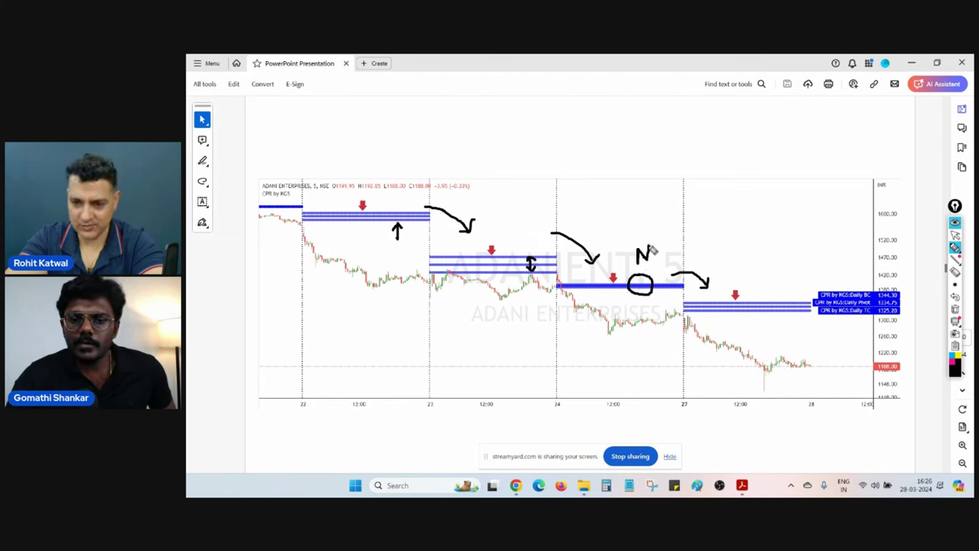
mouse_move(514, 252)
mouse_down()
mouse_move(505, 271)
mouse_move(522, 268)
mouse_move(514, 238)
mouse_move(526, 230)
mouse_up()
mouse_move(382, 209)
mouse_down()
mouse_move(381, 222)
mouse_move(376, 207)
mouse_move(400, 199)
mouse_move(403, 212)
mouse_up()
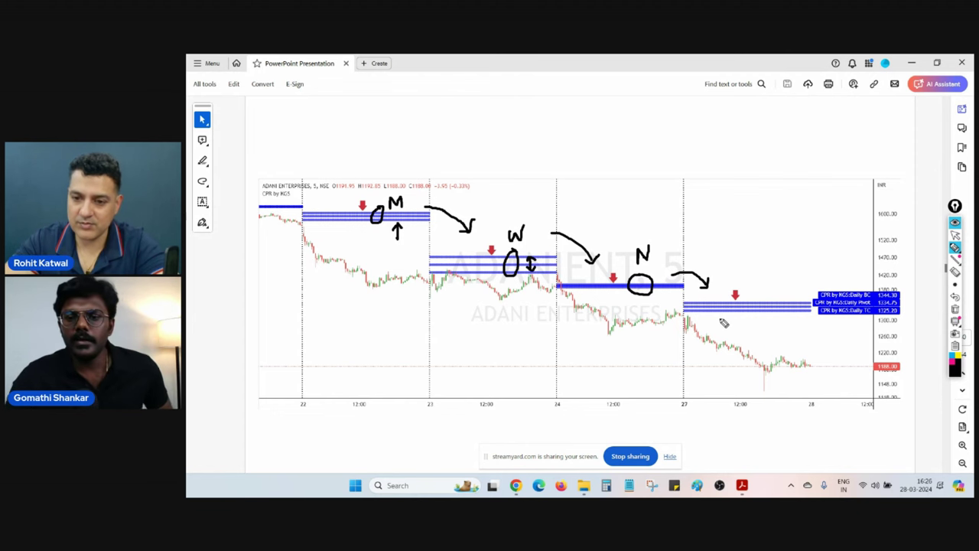
mouse_move(766, 300)
mouse_down()
mouse_move(761, 315)
mouse_move(771, 280)
mouse_move(774, 289)
mouse_up()
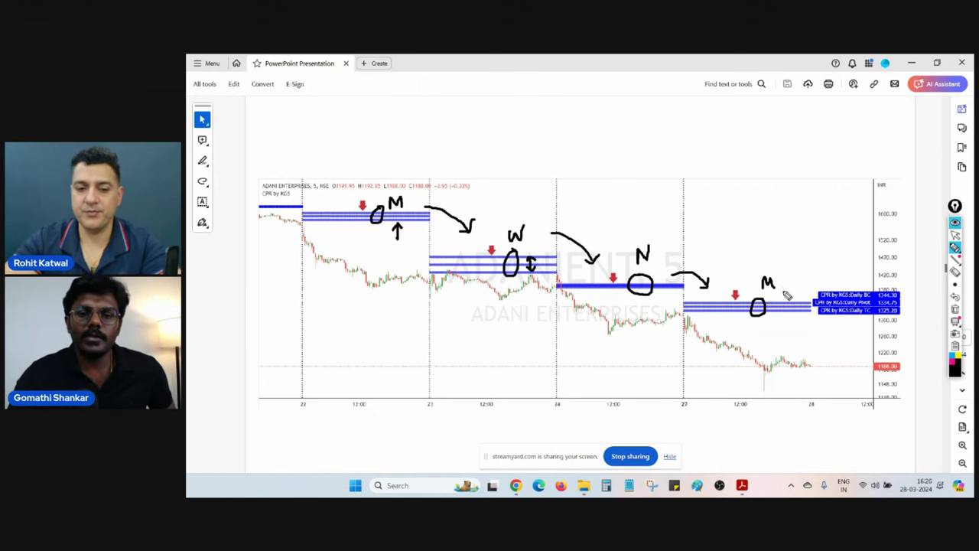
Step: Clear all ink annotations and advance to the "Narrow CPR=Trending day" slide
click(955, 309)
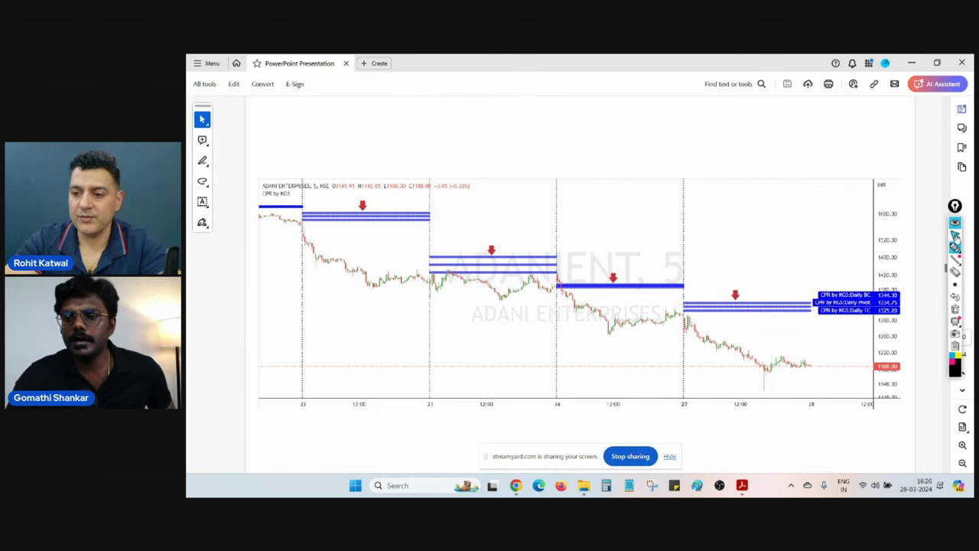
key(Right)
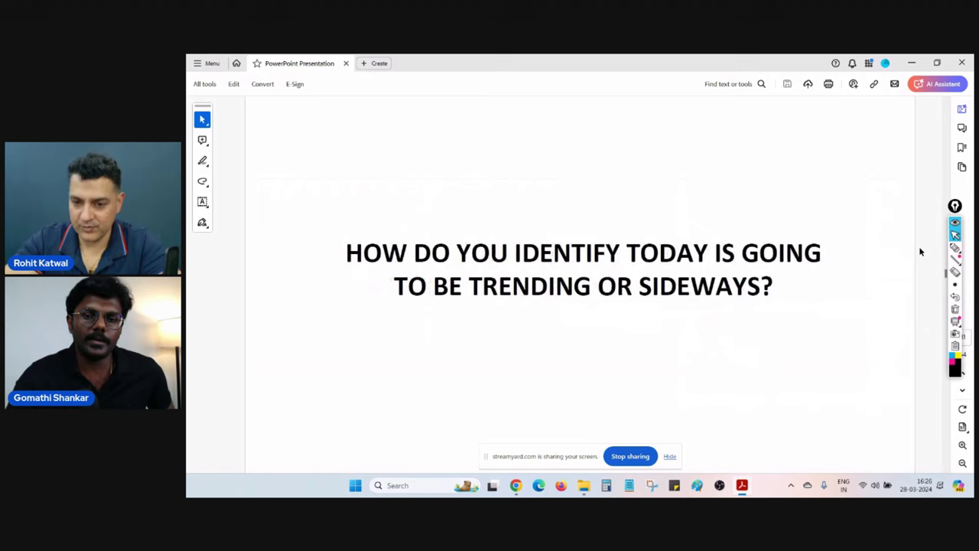
key(Right)
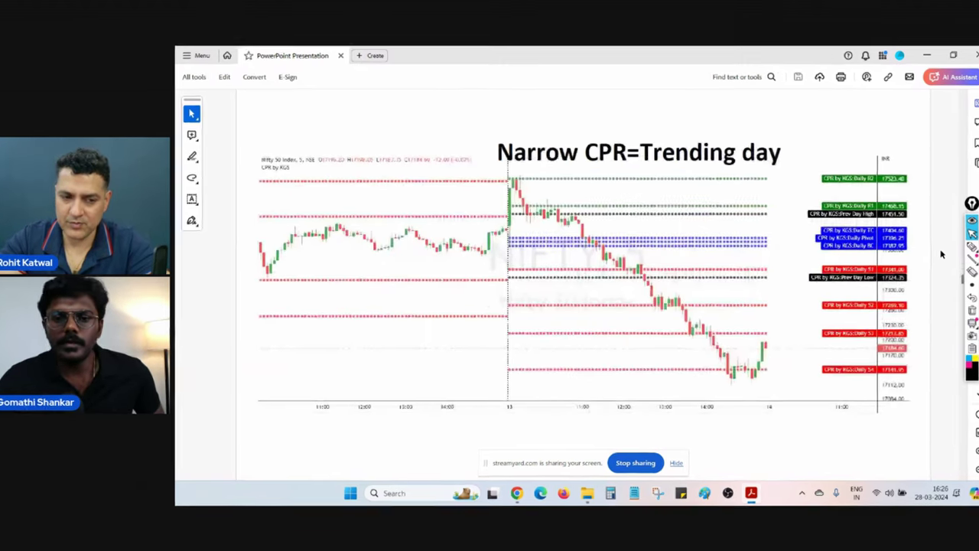
Step: On the Nifty 50 slide, circle and tick the opening high, circle the CPR breakdown, and write SL, T1 and T2 beside the levels
click(955, 247)
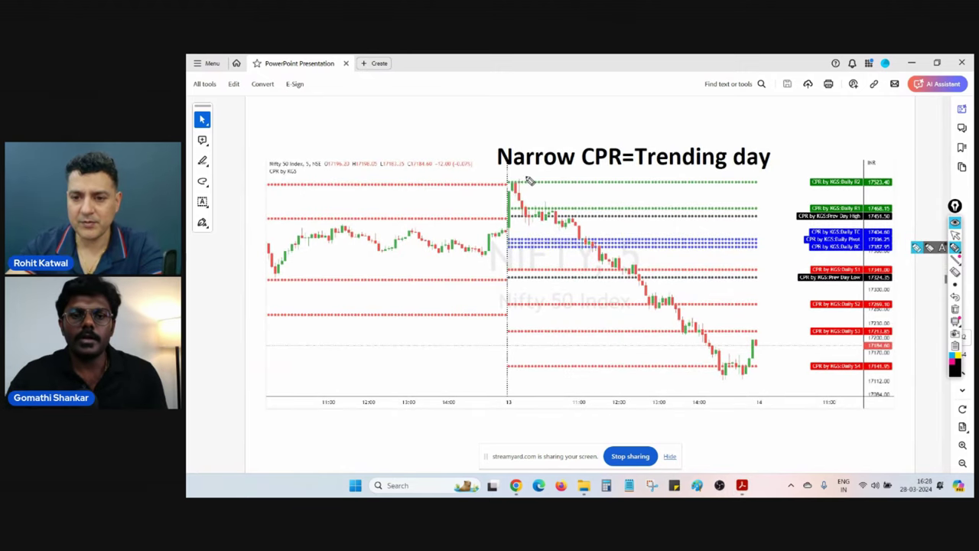
mouse_move(525, 176)
mouse_down()
mouse_move(506, 182)
mouse_move(557, 187)
mouse_up()
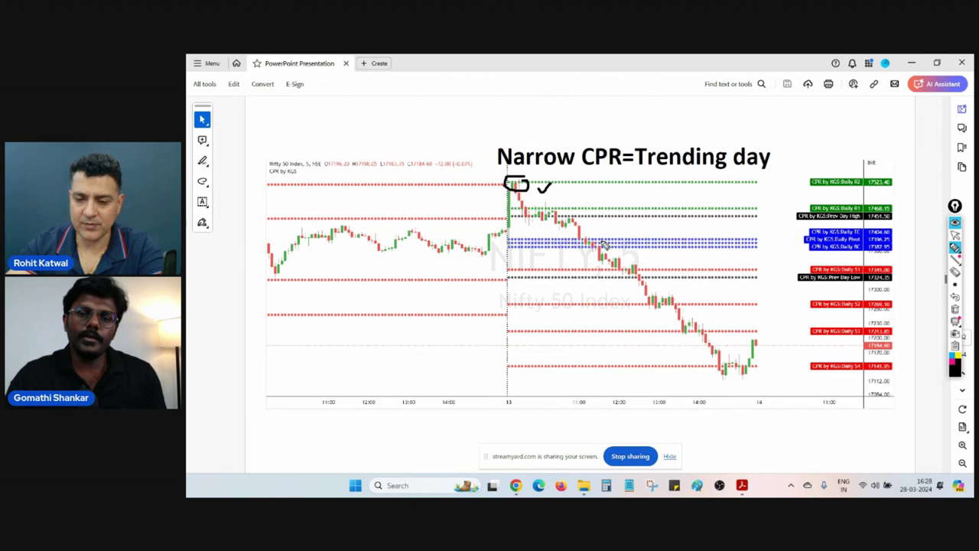
mouse_move(602, 240)
mouse_down()
mouse_move(596, 254)
mouse_move(616, 249)
mouse_move(604, 238)
mouse_up()
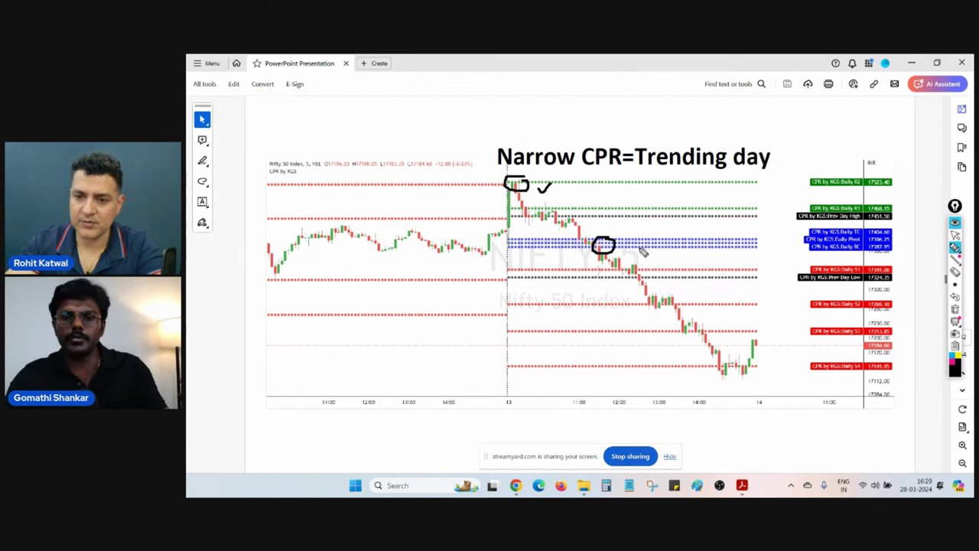
mouse_move(614, 239)
mouse_down()
mouse_move(645, 237)
mouse_move(668, 273)
mouse_up()
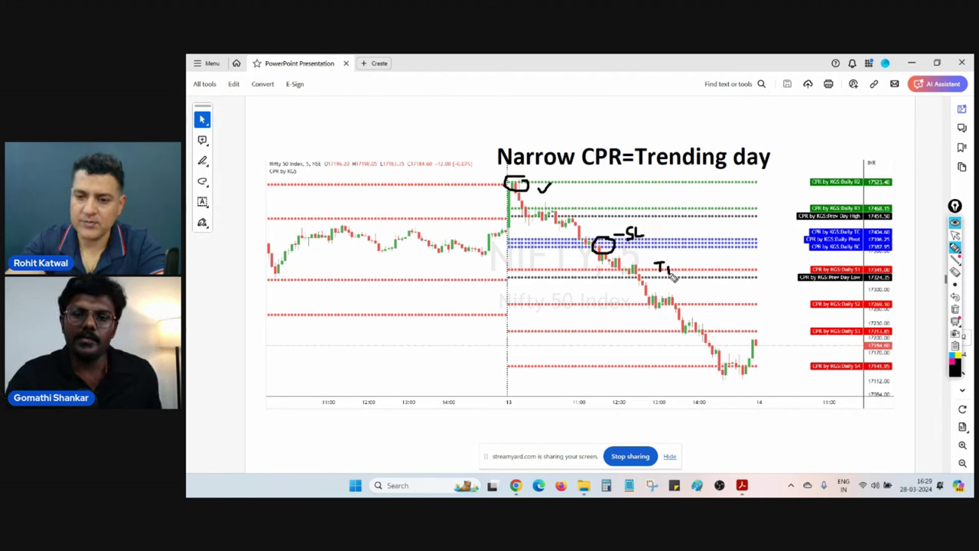
mouse_move(625, 311)
mouse_down()
mouse_move(638, 309)
mouse_move(634, 323)
mouse_move(648, 323)
mouse_up()
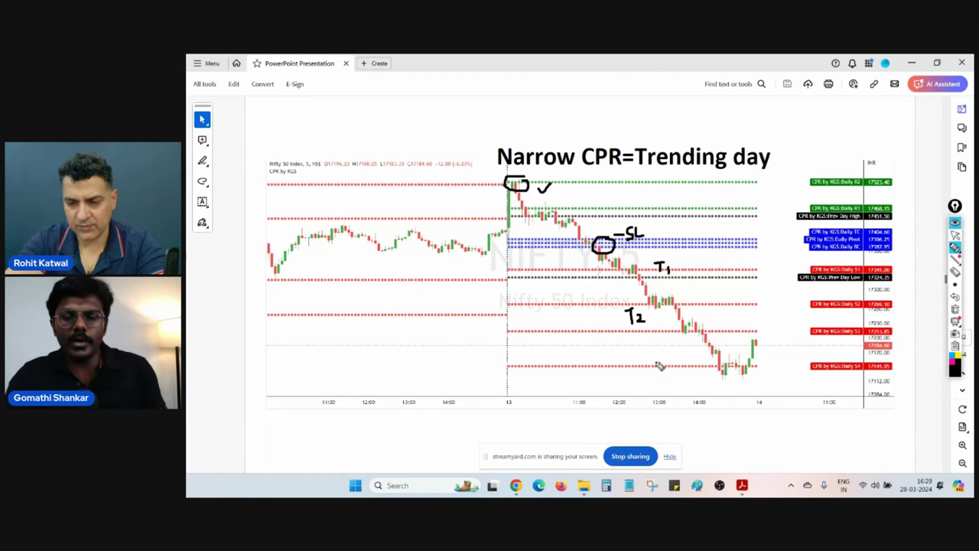
Step: Replace the ink with two ticks at the upper rejections, a circle on the CPR break and three arrows at the lower pullbacks
click(953, 310)
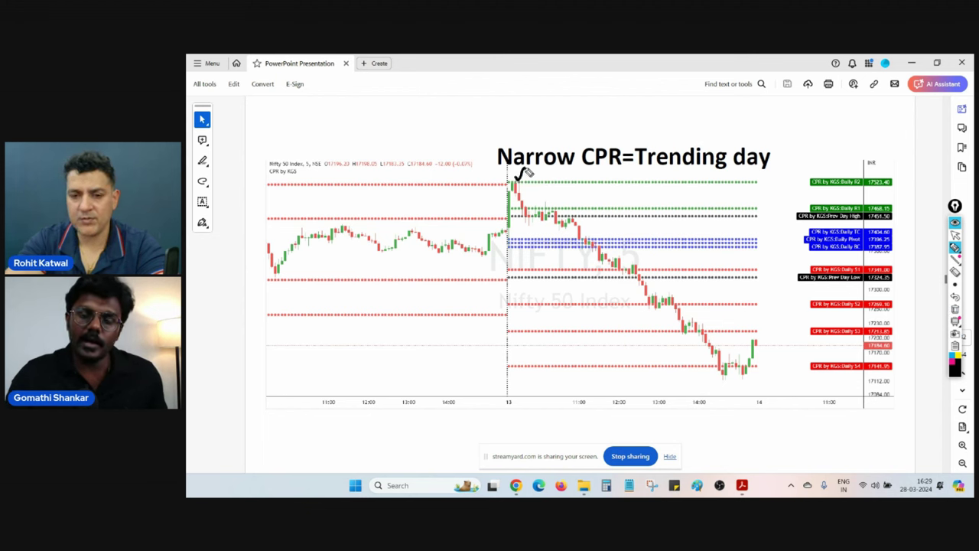
drag(515, 176, 526, 168)
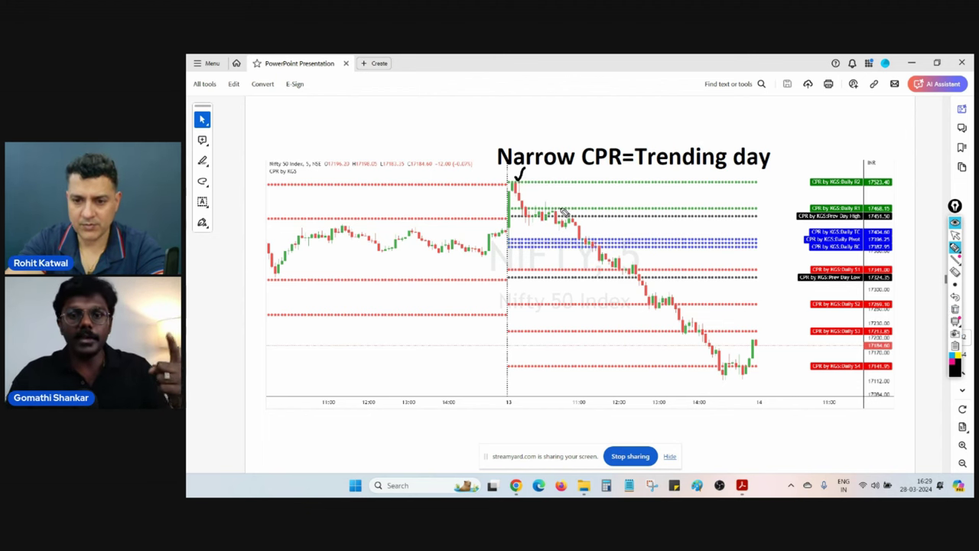
drag(556, 205, 565, 200)
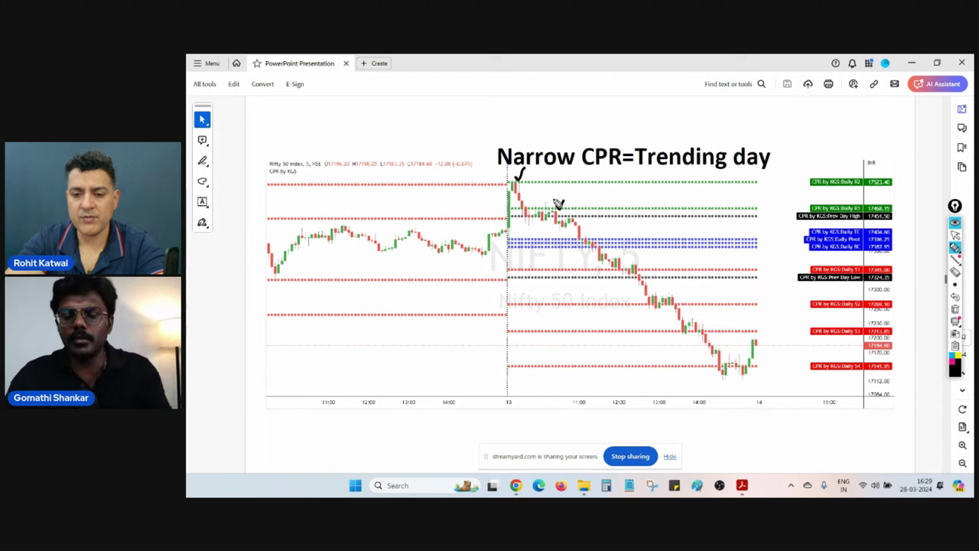
mouse_move(593, 239)
mouse_down()
mouse_move(576, 238)
mouse_move(594, 240)
mouse_up()
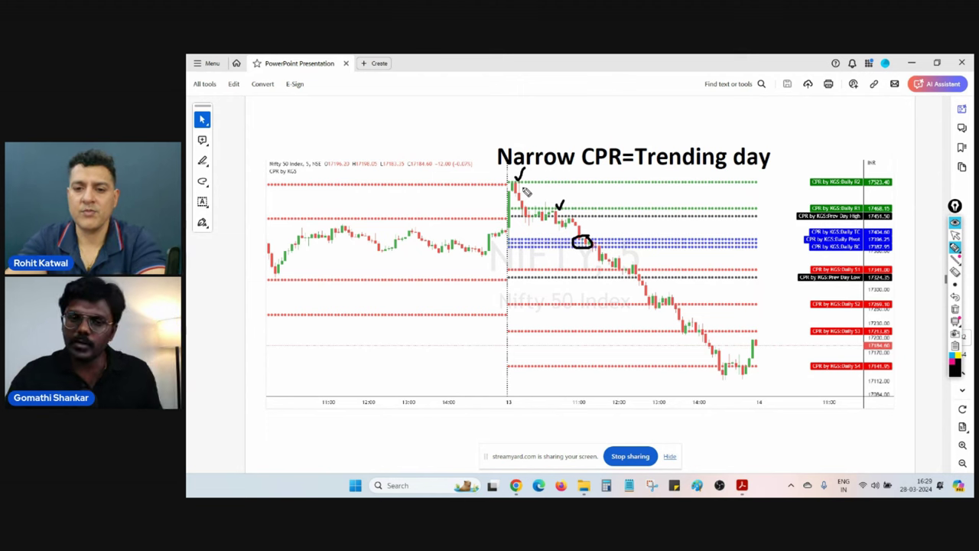
mouse_move(608, 225)
mouse_down()
mouse_move(608, 249)
mouse_move(615, 244)
mouse_up()
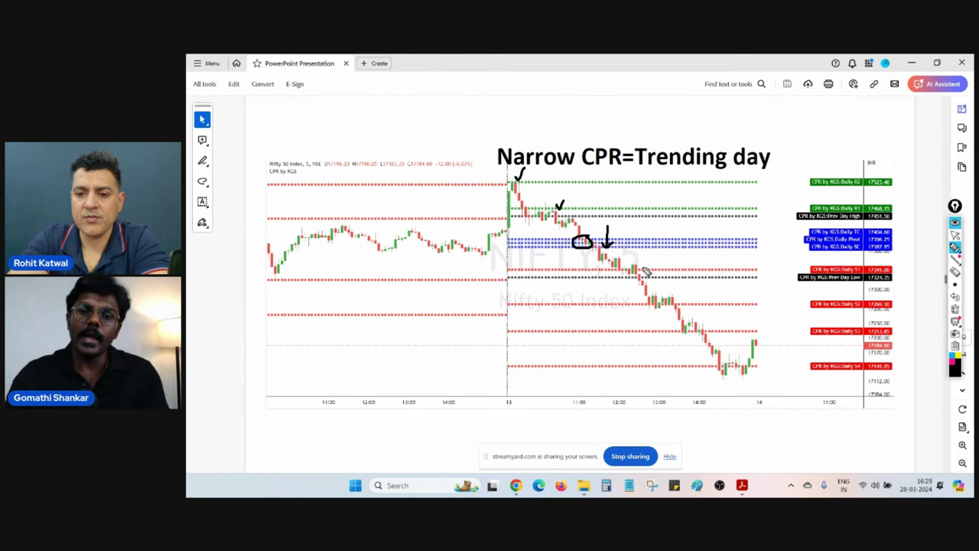
mouse_move(642, 273)
mouse_down()
mouse_move(650, 258)
mouse_move(642, 273)
mouse_up()
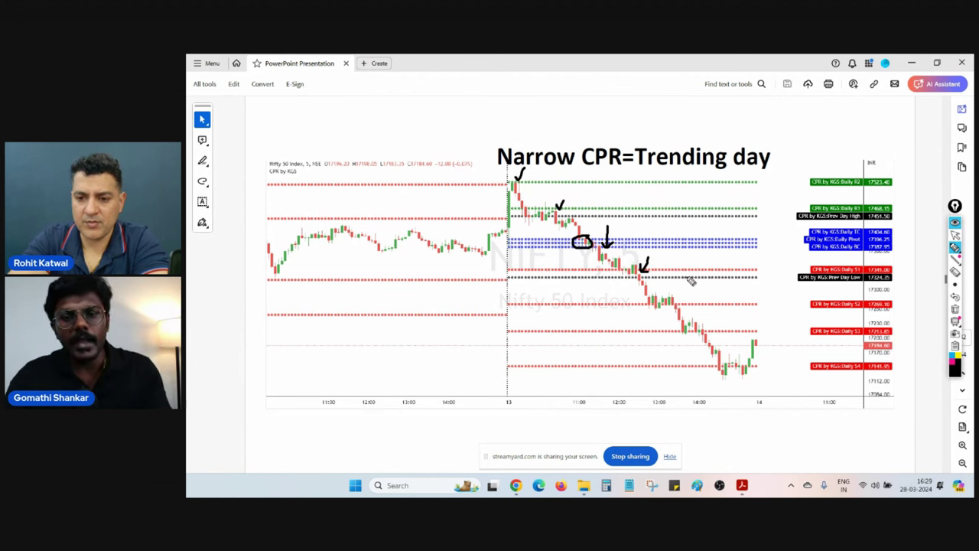
drag(678, 294, 687, 285)
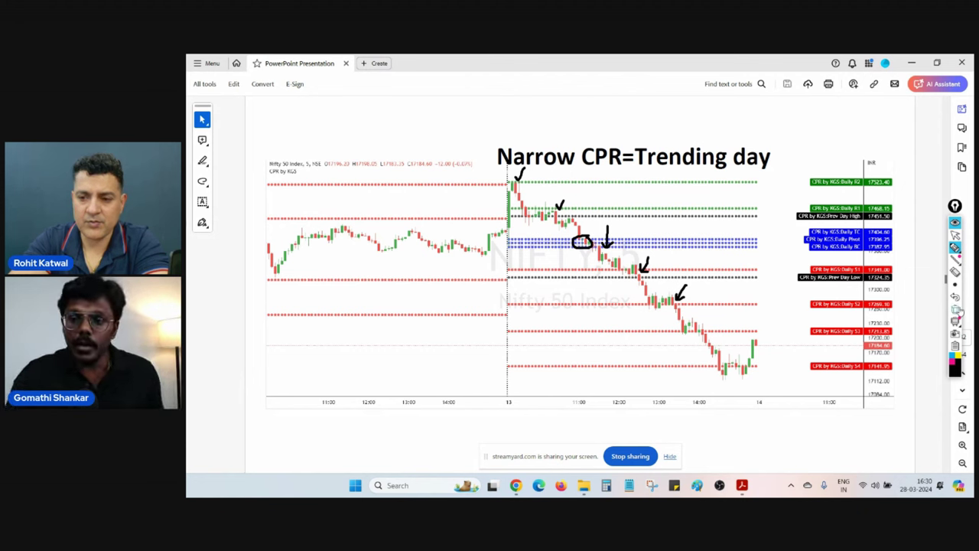
Step: Clear the slide annotations, switch to TradingView in Chrome and maximize the 5-minute Nifty Bank Index chart
click(955, 309)
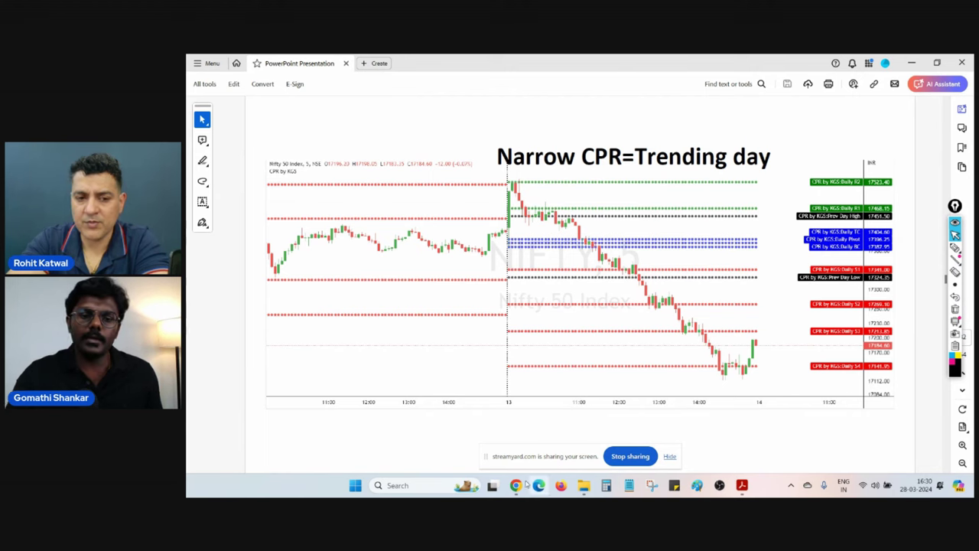
mouse_move(517, 486)
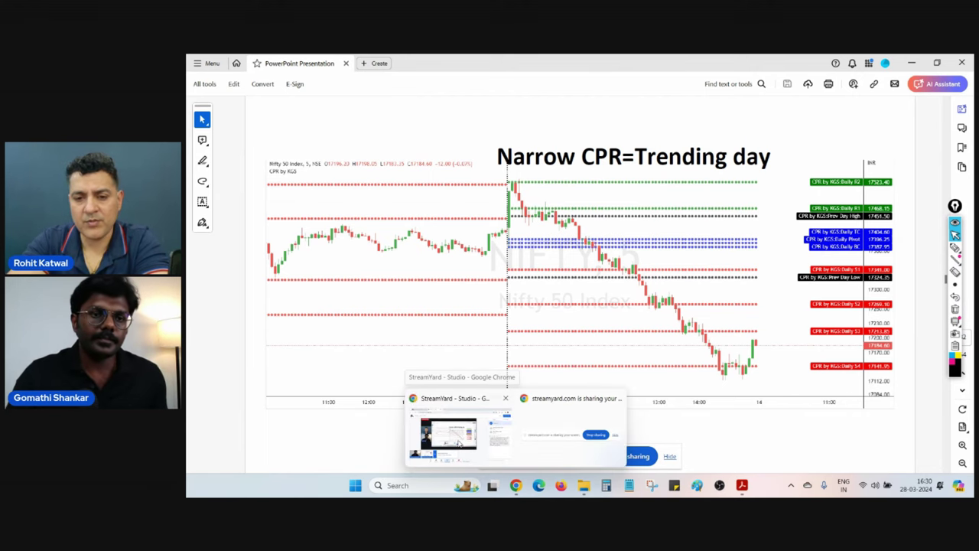
click(458, 438)
click(260, 59)
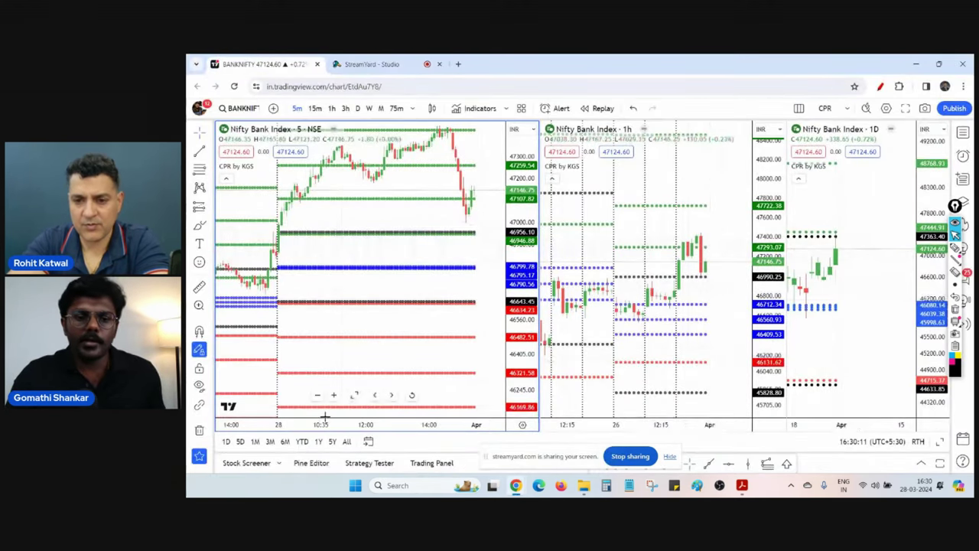
click(355, 395)
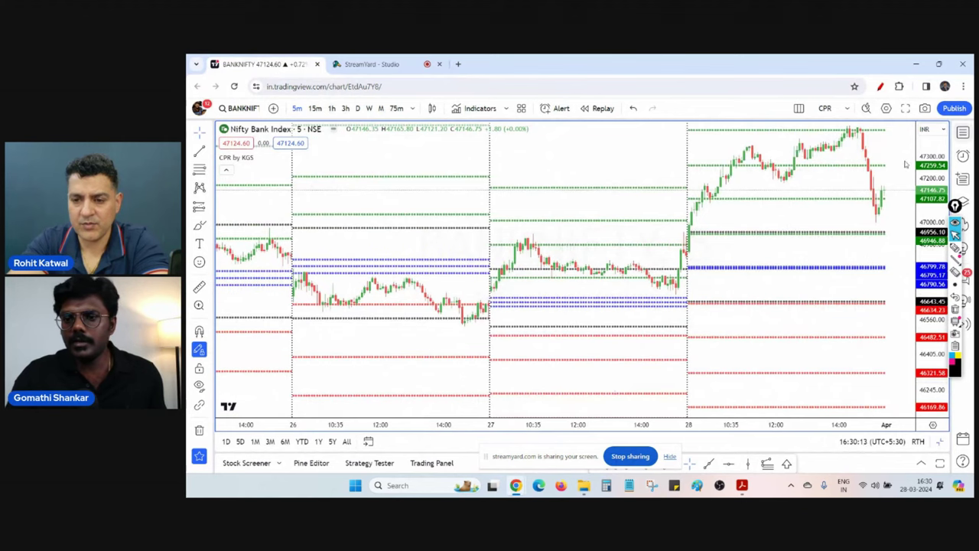
Step: Load the Nifty 50 Index from the watchlist and frame the 5-minute chart on the 28 March session with its CPR levels
click(962, 132)
click(807, 185)
click(962, 132)
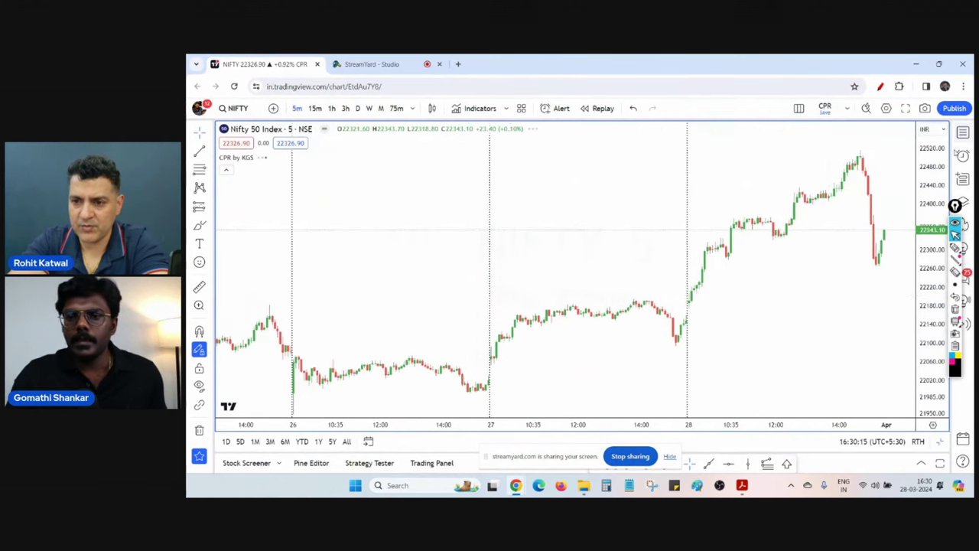
scroll(791, 319, right, 3)
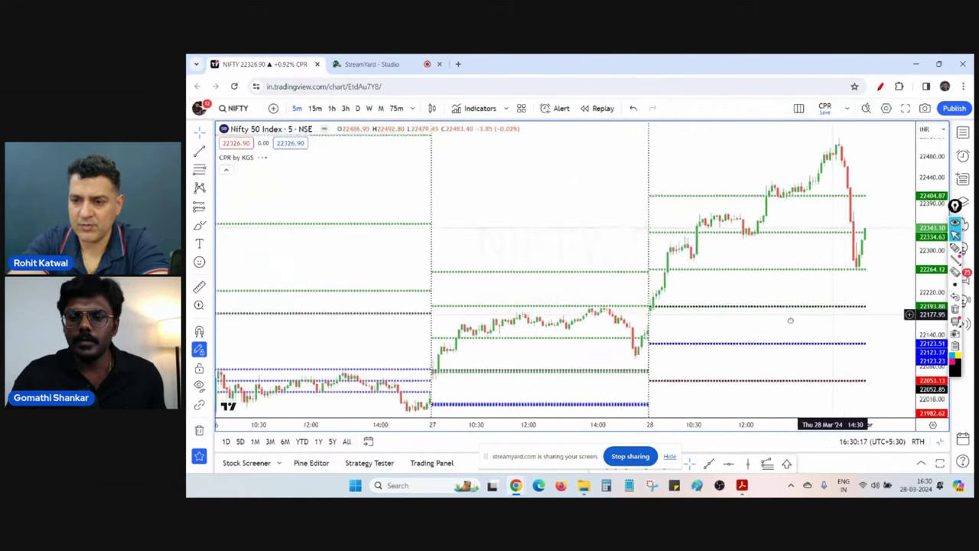
drag(940, 341, 939, 324)
drag(818, 296, 833, 321)
drag(928, 330, 927, 320)
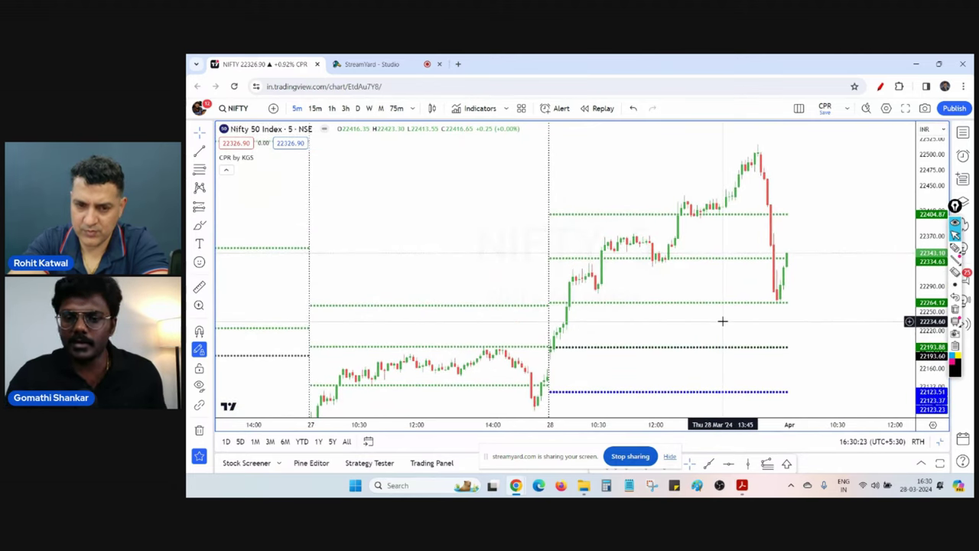
Step: Annotate the 28 March session in red with an arrow at the opening candles, a stop-loss label SL and a target label T
click(880, 87)
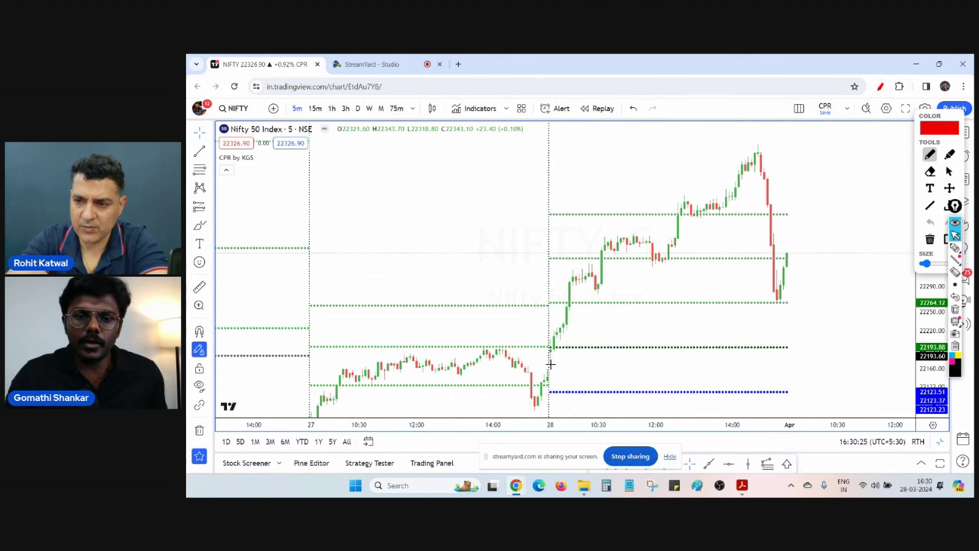
mouse_move(561, 352)
mouse_down()
mouse_move(569, 374)
mouse_move(560, 357)
mouse_move(569, 356)
mouse_up()
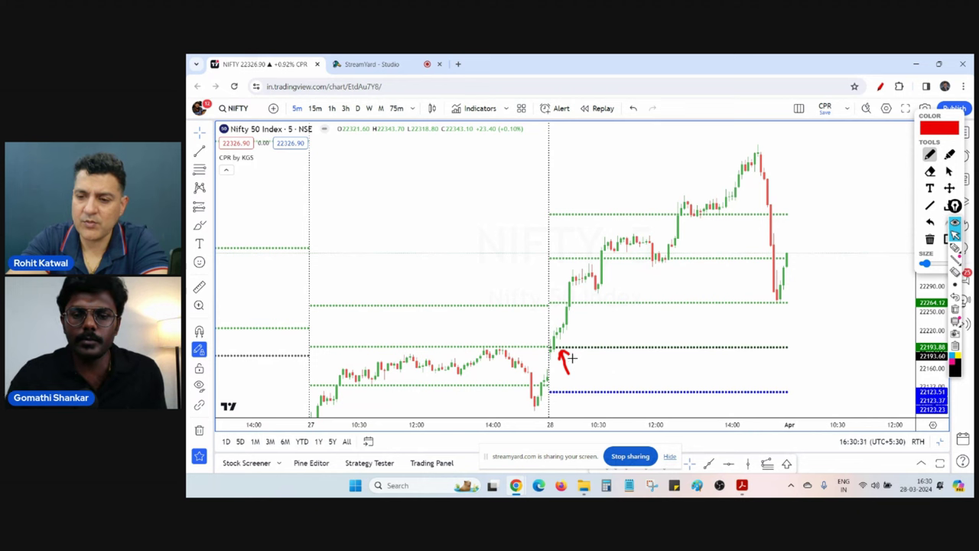
mouse_move(574, 358)
mouse_down()
mouse_move(598, 357)
mouse_move(598, 368)
mouse_up()
drag(608, 354, 616, 364)
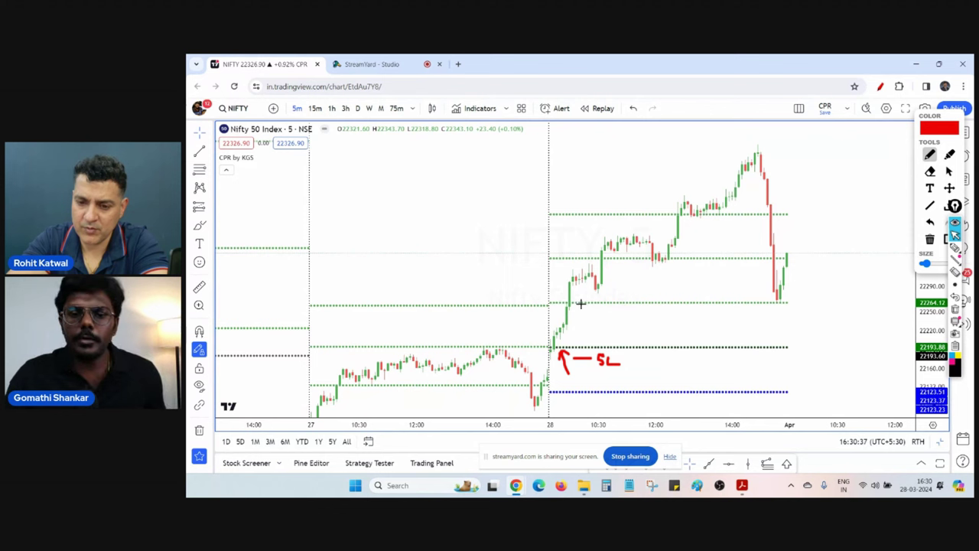
mouse_move(582, 305)
mouse_down()
mouse_move(582, 314)
mouse_move(588, 304)
mouse_up()
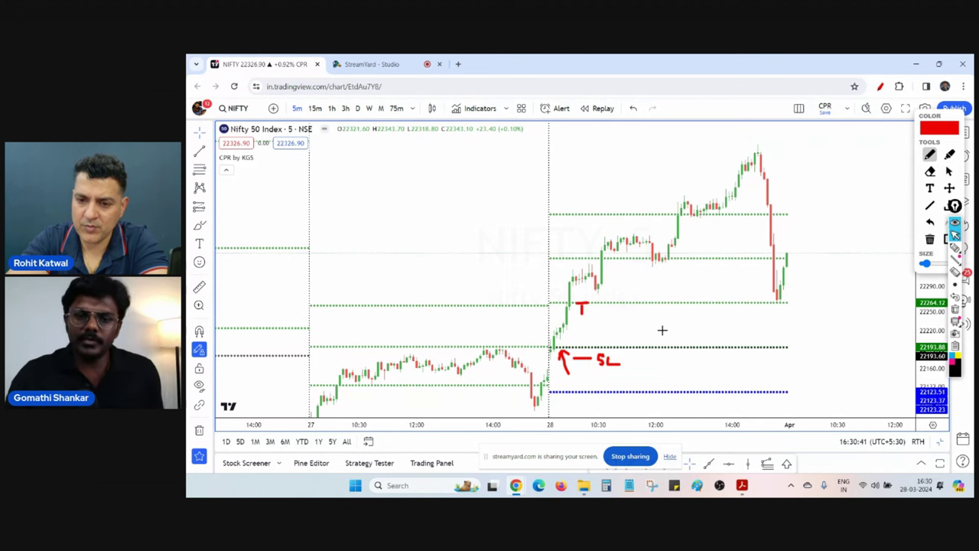
Step: Replace the markings with a red arrow at the 28 March candle crossing the first green resistance and a short stop line beneath it
click(931, 240)
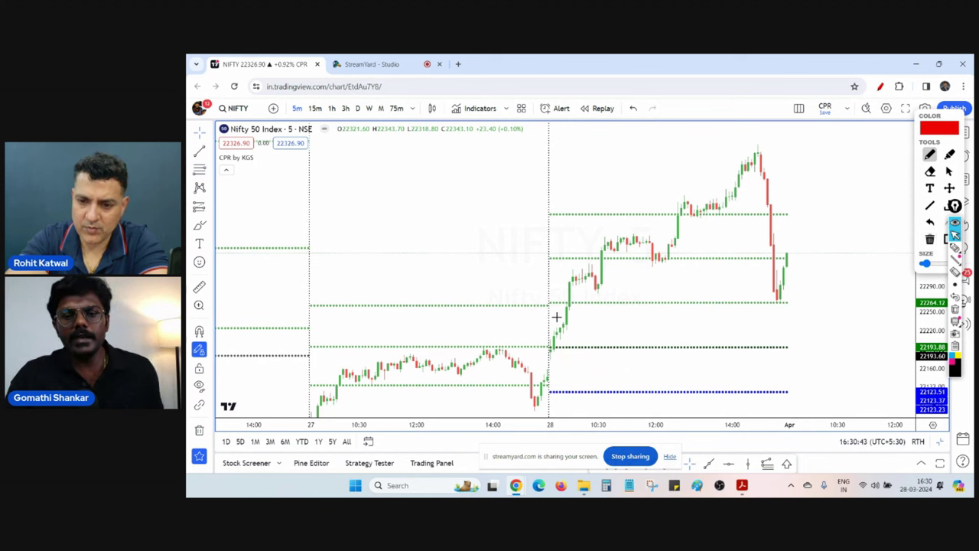
mouse_move(547, 267)
mouse_down()
mouse_move(563, 285)
mouse_move(564, 274)
mouse_up()
drag(572, 308, 592, 307)
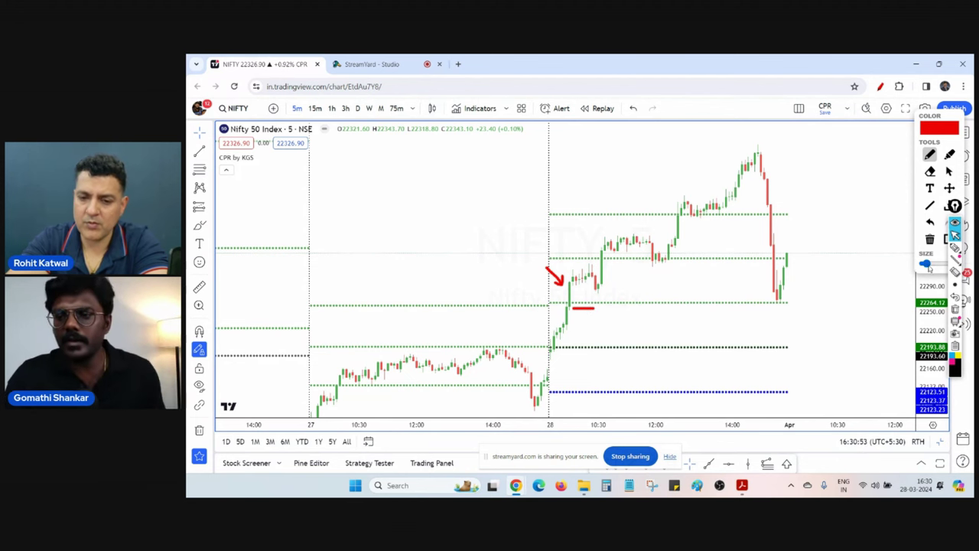
Step: Clear the ink and mark the second resistance breakout with a red arrow, a short stop line beneath and a target line on the upper resistance
click(930, 239)
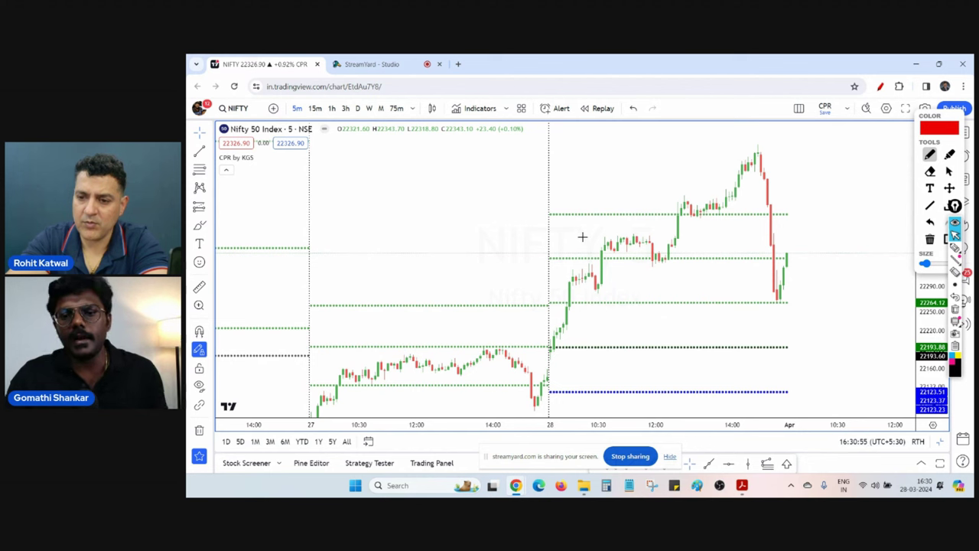
drag(573, 227, 594, 245)
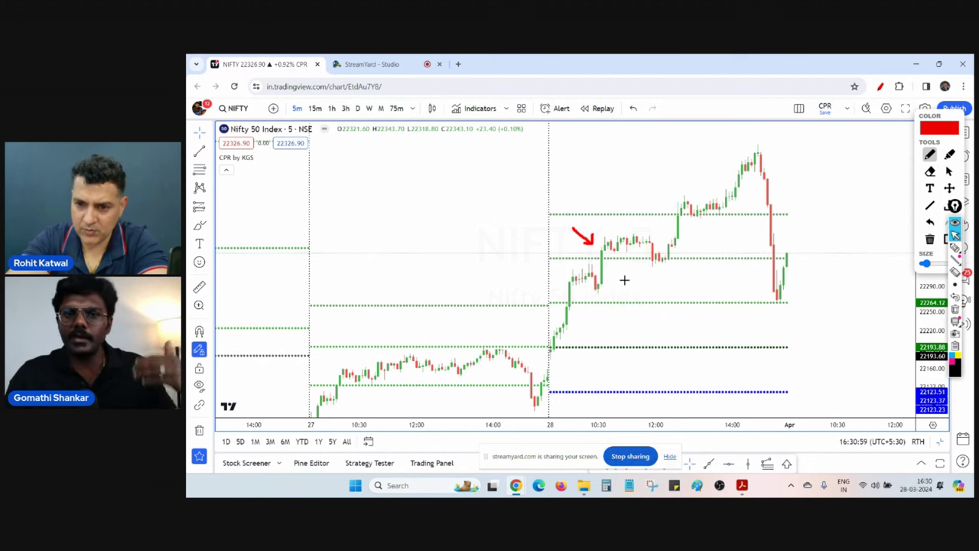
drag(609, 270, 629, 269)
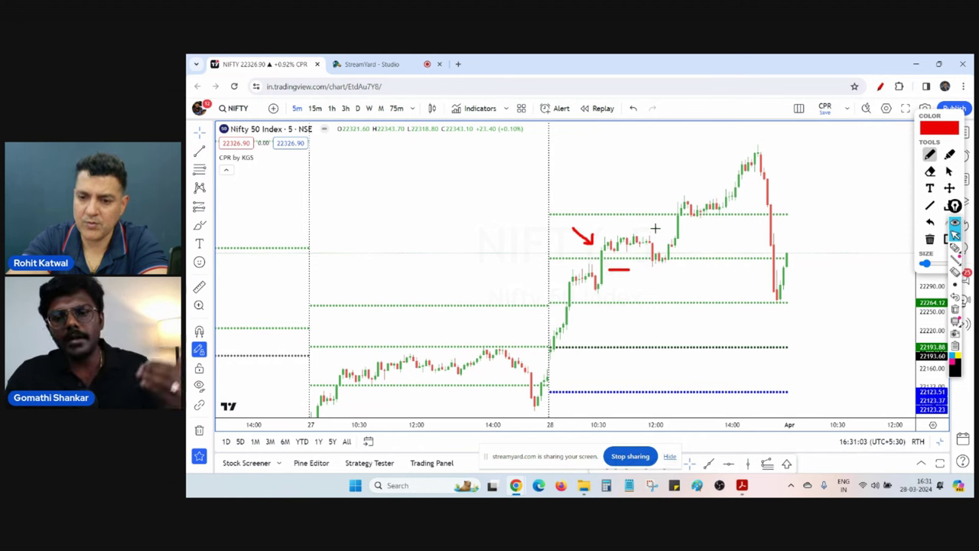
drag(653, 214, 693, 214)
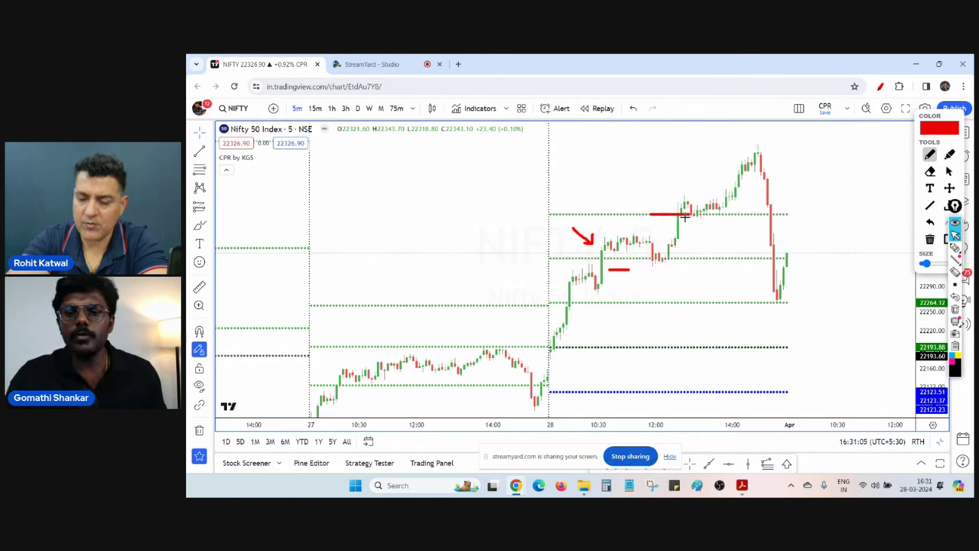
Step: Clear the markup, reframe the chart on 27 and 28 March, circle the 27 March CPR and underline its two nearest upper resistance levels
click(946, 240)
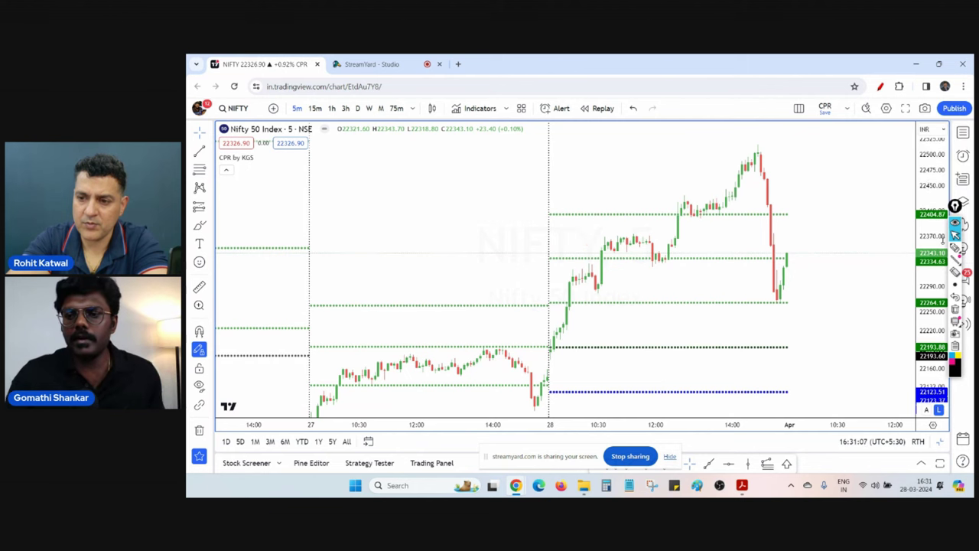
drag(929, 187, 928, 232)
drag(852, 286, 853, 273)
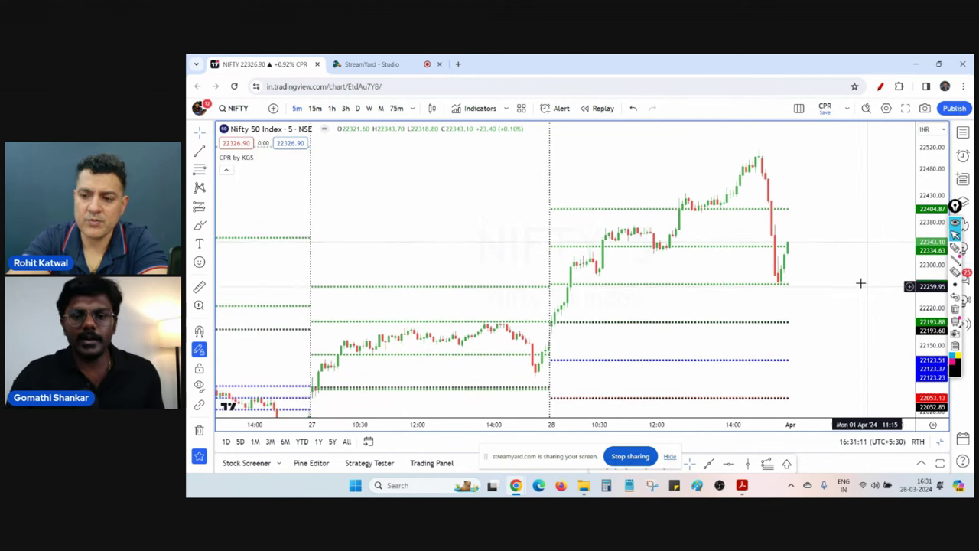
drag(852, 313, 870, 250)
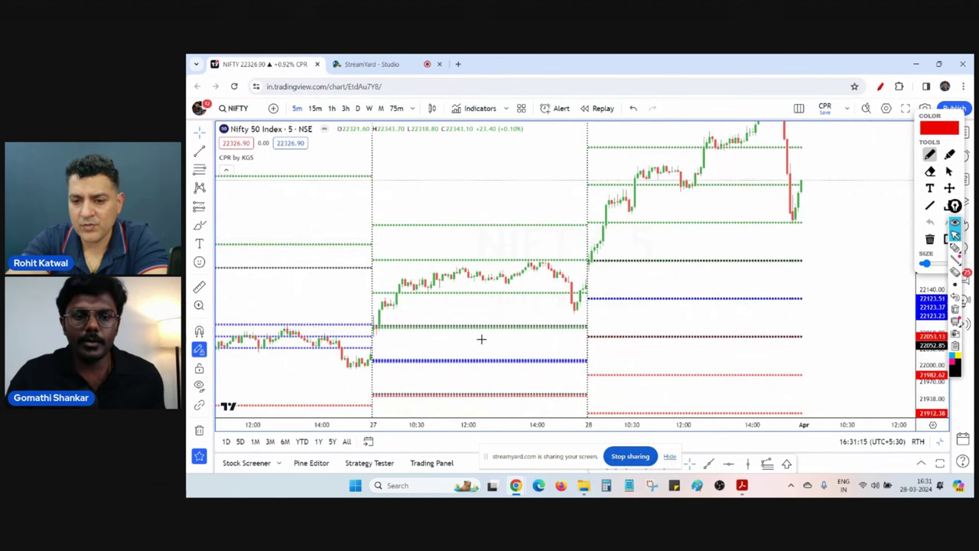
mouse_move(481, 339)
mouse_down()
mouse_move(428, 345)
mouse_move(507, 344)
mouse_move(491, 334)
mouse_up()
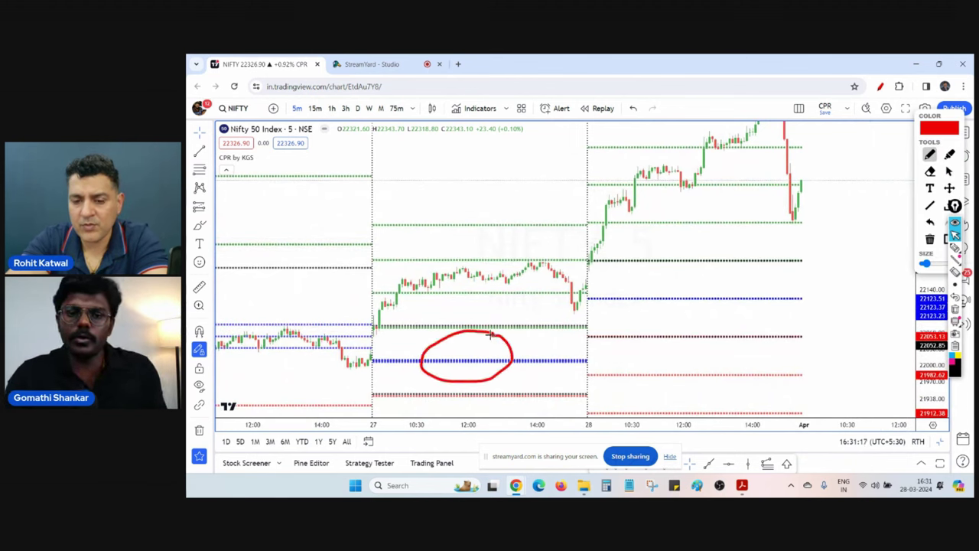
drag(359, 295, 576, 294)
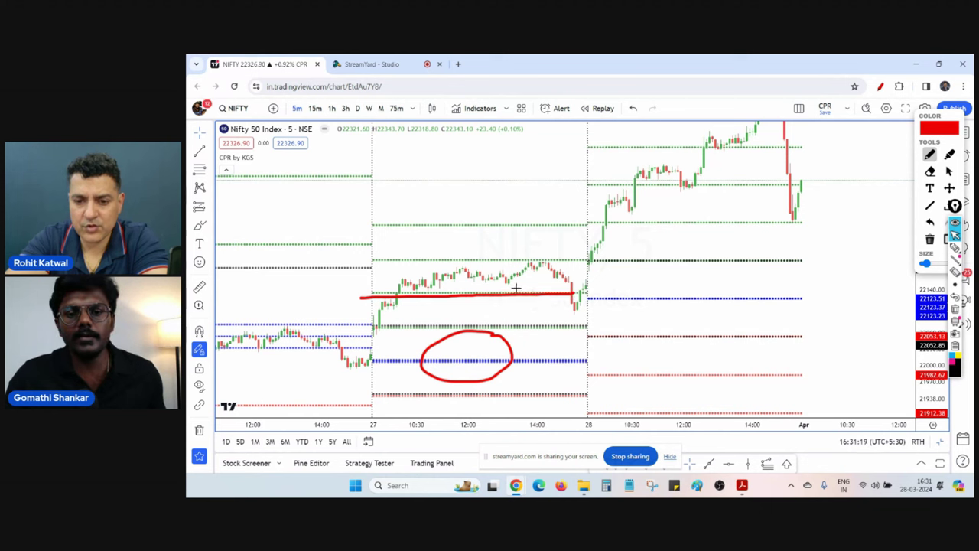
drag(385, 260, 562, 260)
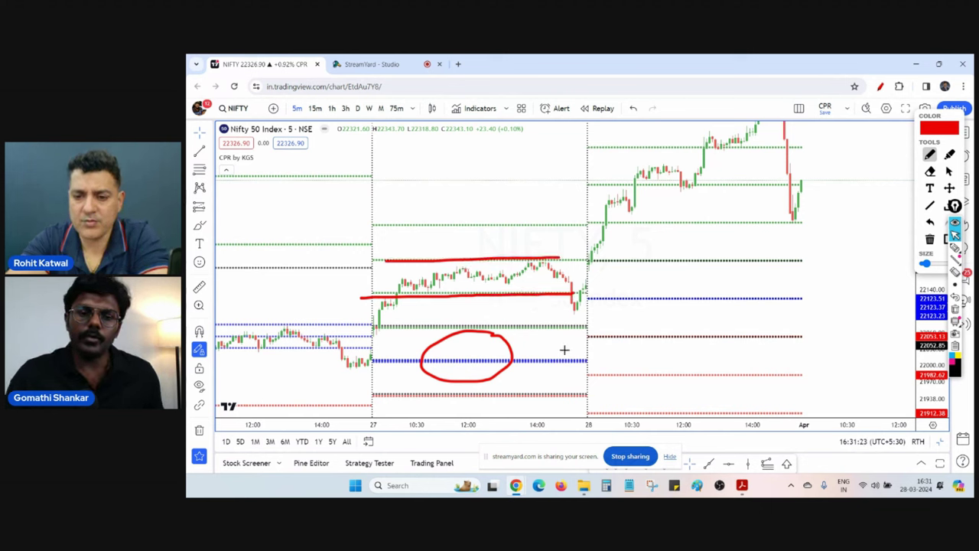
Step: Draw a rising red arrow from the 27 March CPR towards the 28 March CPR and an upward arrow below the 28 March midday pullback
mouse_move(564, 350)
mouse_down()
mouse_move(621, 311)
mouse_move(616, 323)
mouse_up()
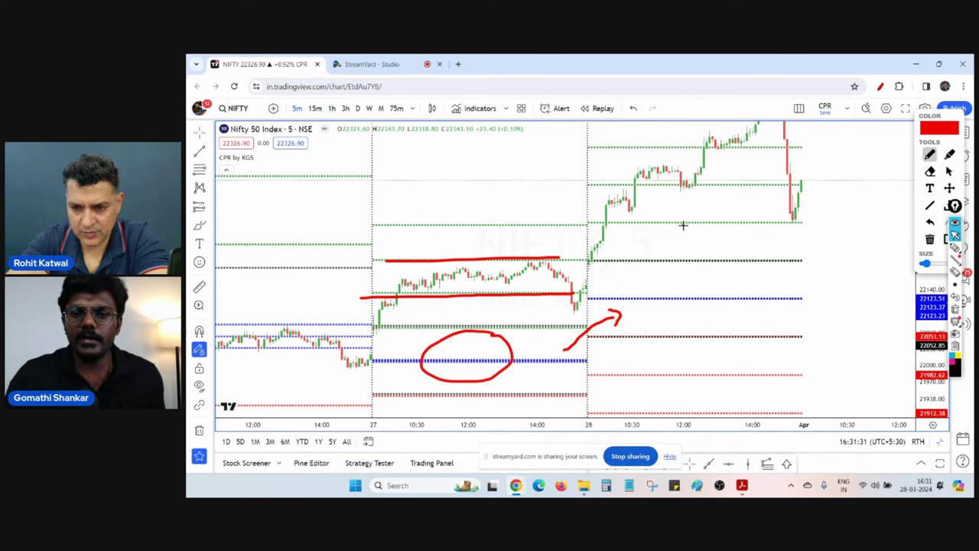
drag(683, 225, 689, 264)
drag(673, 241, 695, 233)
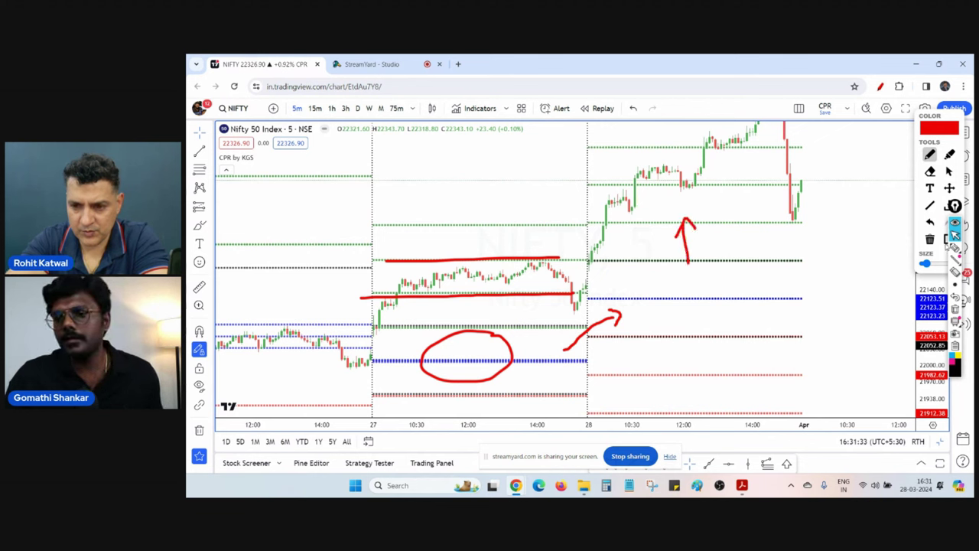
Step: Clear the red annotations and reframe the chart to show the full 27 and 28 March sessions with their CPR levels
click(929, 239)
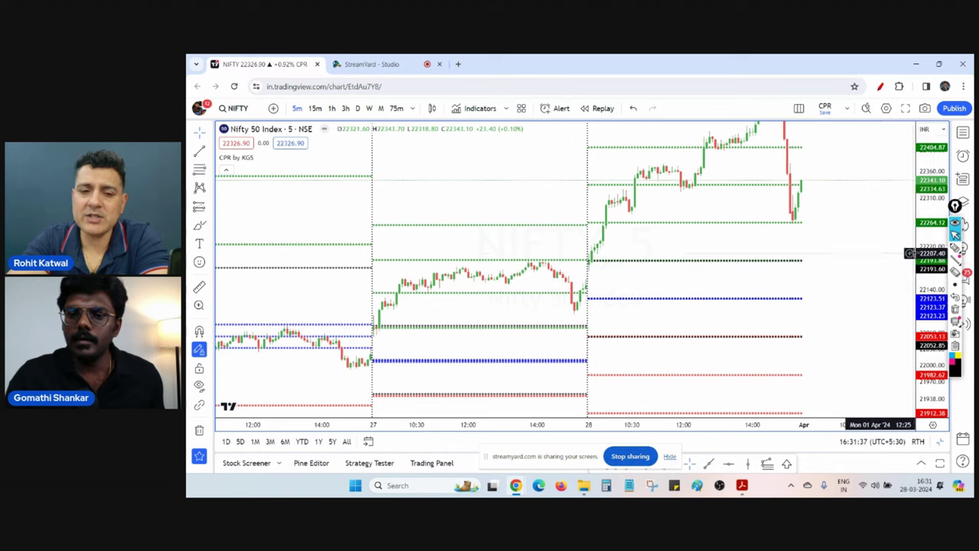
drag(839, 261, 838, 296)
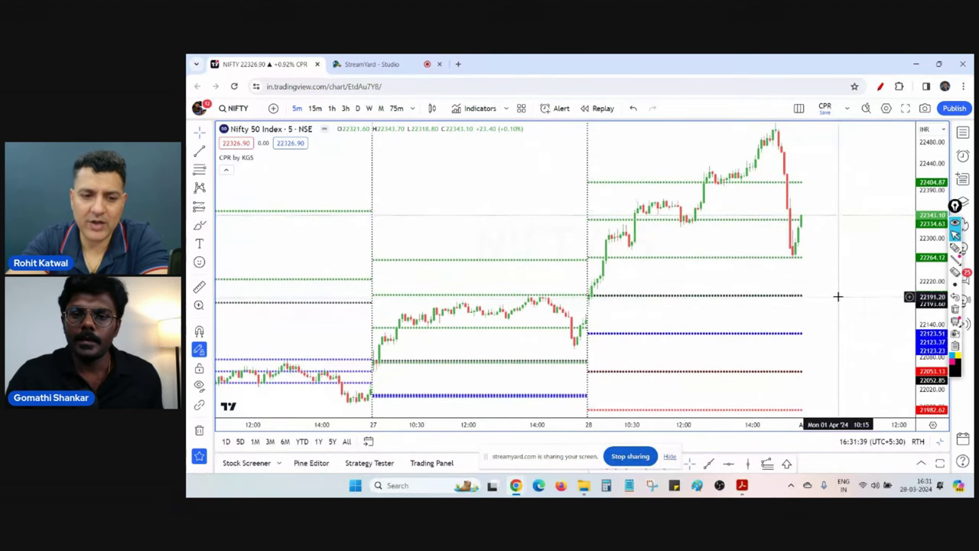
drag(931, 227, 931, 242)
drag(871, 265, 873, 270)
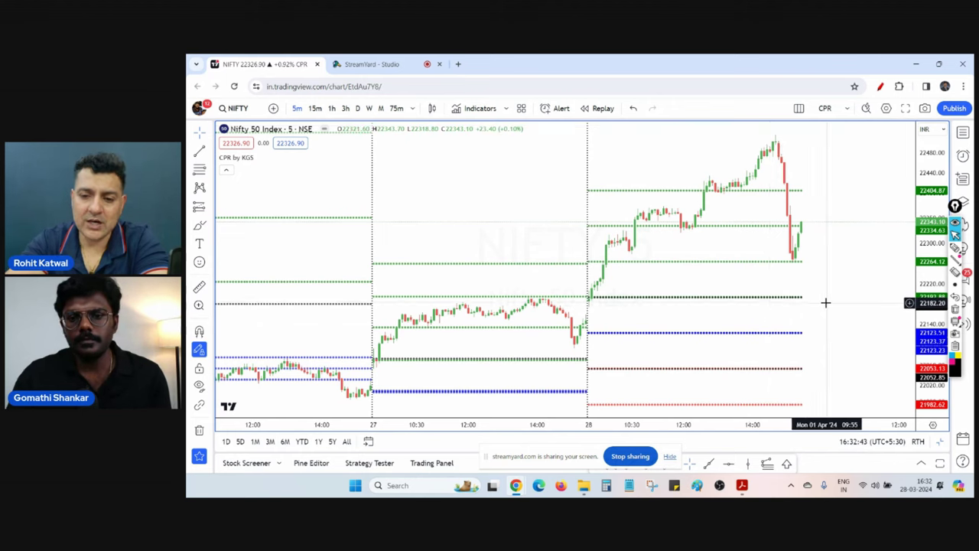
scroll(825, 302, up, 1)
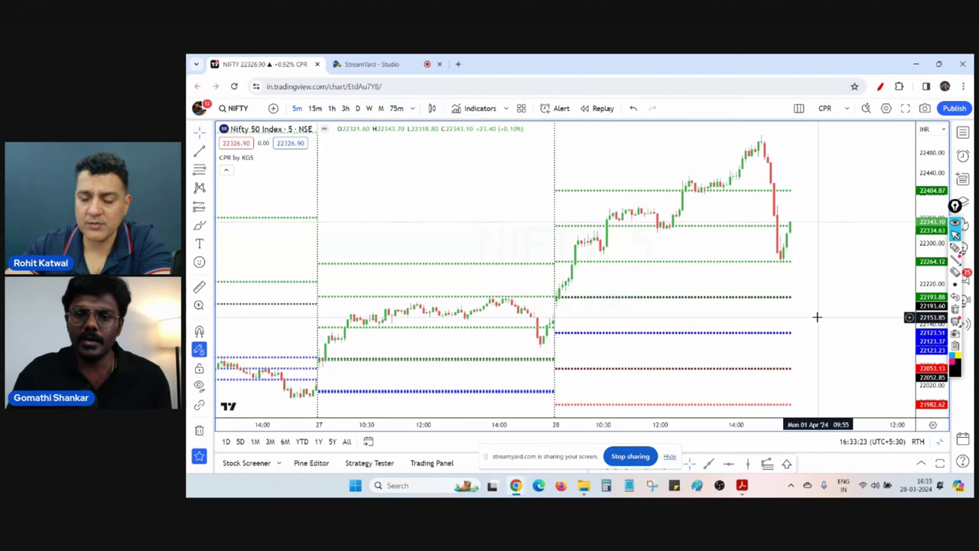
Step: Draw a curved red arrow rising from the 27 March CPR to the 28 March CPR, and close the markup tool
click(880, 86)
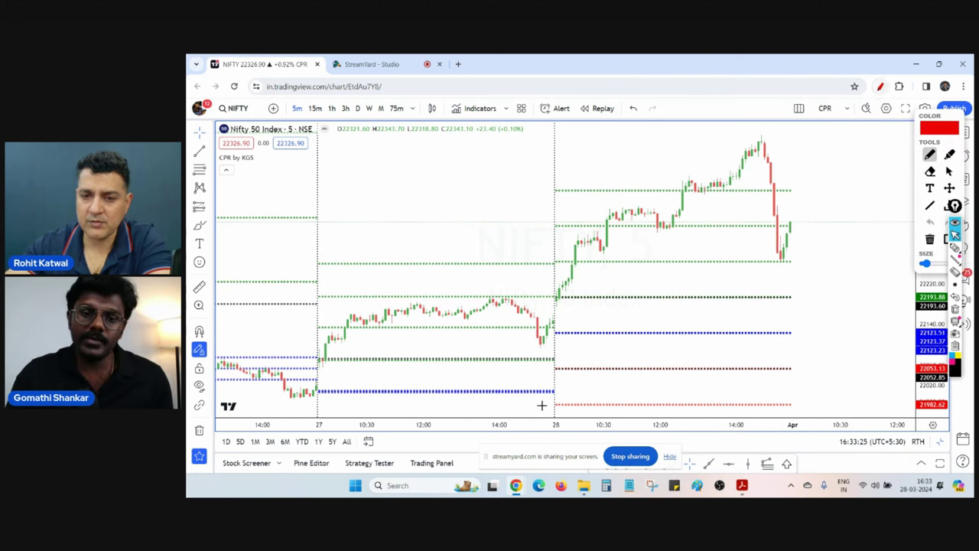
mouse_move(542, 405)
mouse_down()
mouse_move(557, 404)
mouse_move(603, 350)
mouse_move(613, 359)
mouse_up()
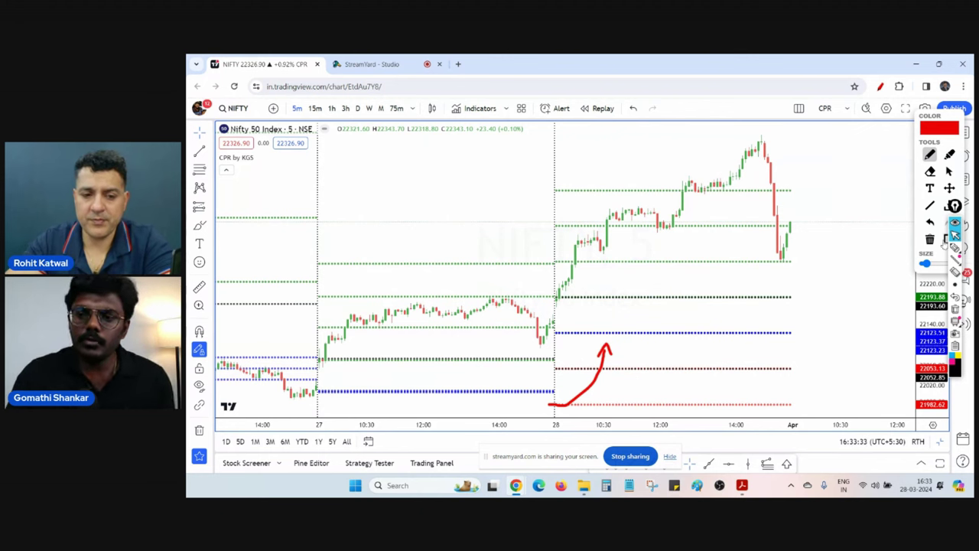
drag(926, 112, 888, 119)
click(912, 247)
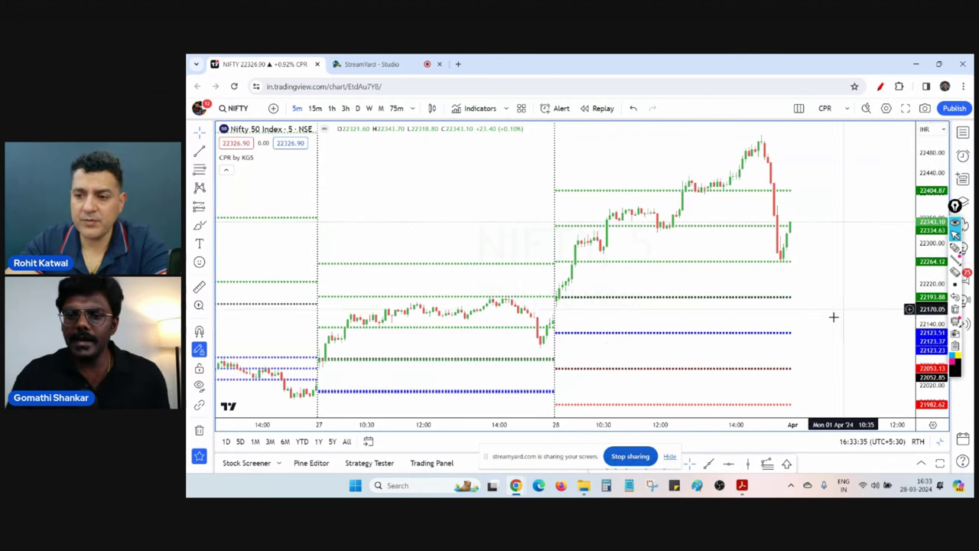
Step: Switch to the presentation in Adobe Acrobat, go to the "Wide CPR=Sideways day" slide and draw a double-headed black arrow across the wide CPR
click(742, 485)
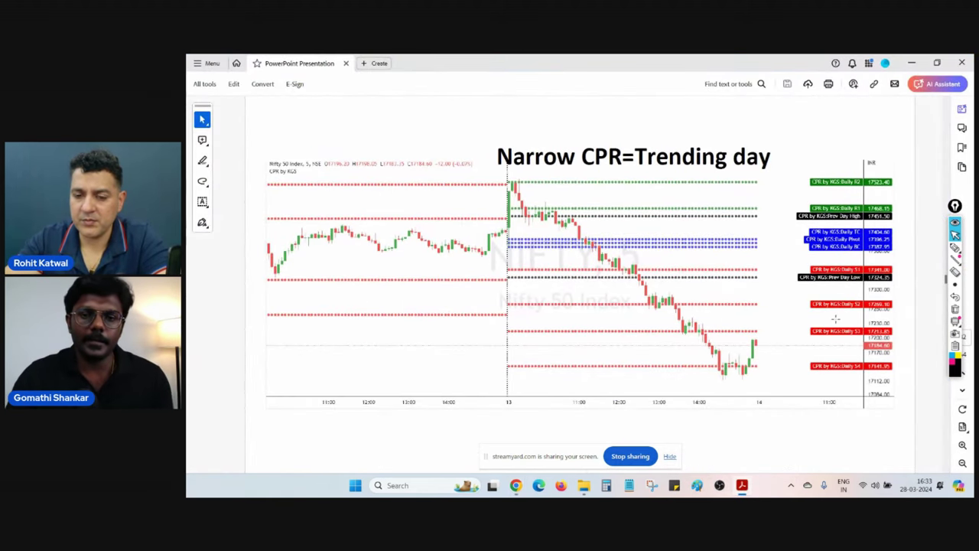
scroll(834, 318, down, 1)
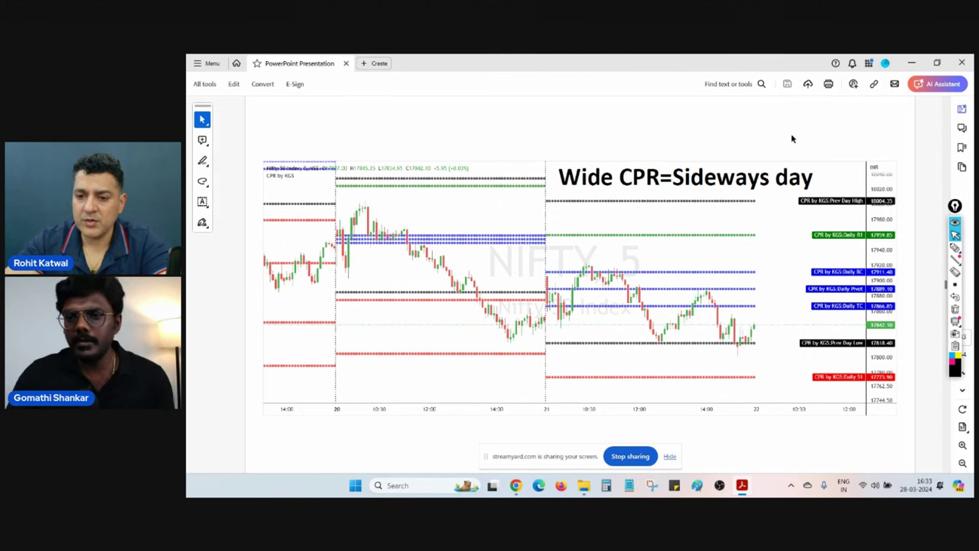
click(956, 247)
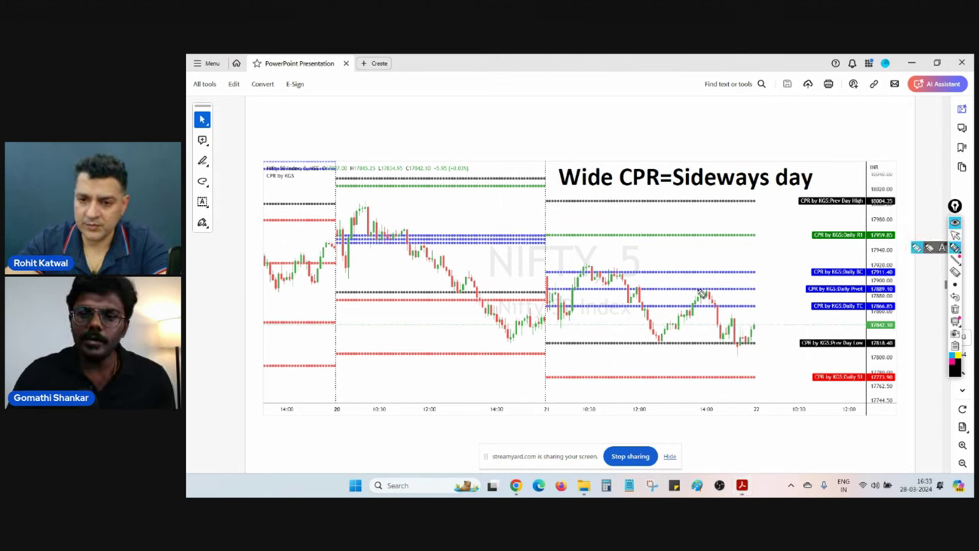
mouse_move(677, 275)
mouse_down()
mouse_move(679, 304)
mouse_move(678, 274)
mouse_move(683, 282)
mouse_up()
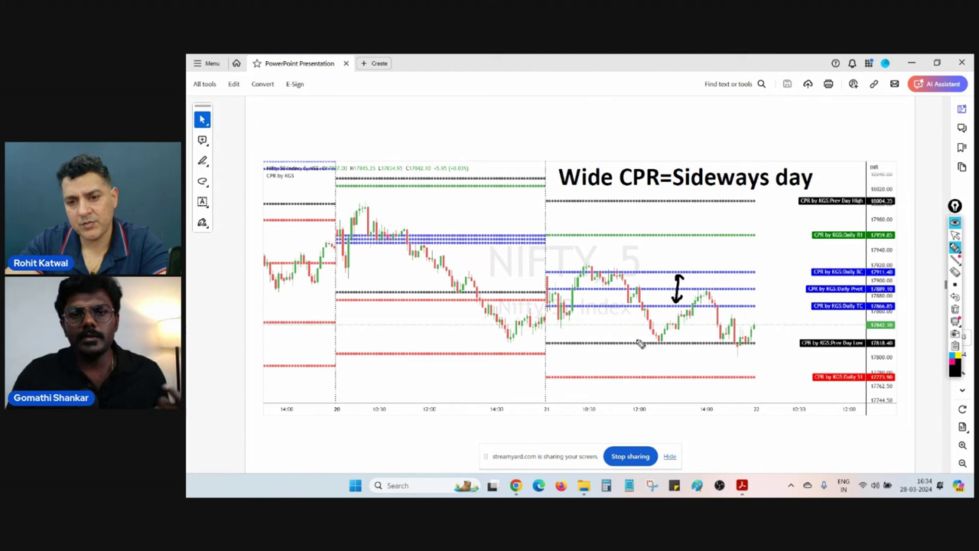
Step: Add arrows at the breaks above and below the wide CPR, ticks near R1 and S1, and an N above the previous day's narrow CPR
mouse_move(563, 244)
mouse_down()
mouse_move(578, 262)
mouse_move(601, 220)
mouse_up()
mouse_move(640, 315)
mouse_down()
mouse_move(629, 331)
mouse_move(645, 323)
mouse_up()
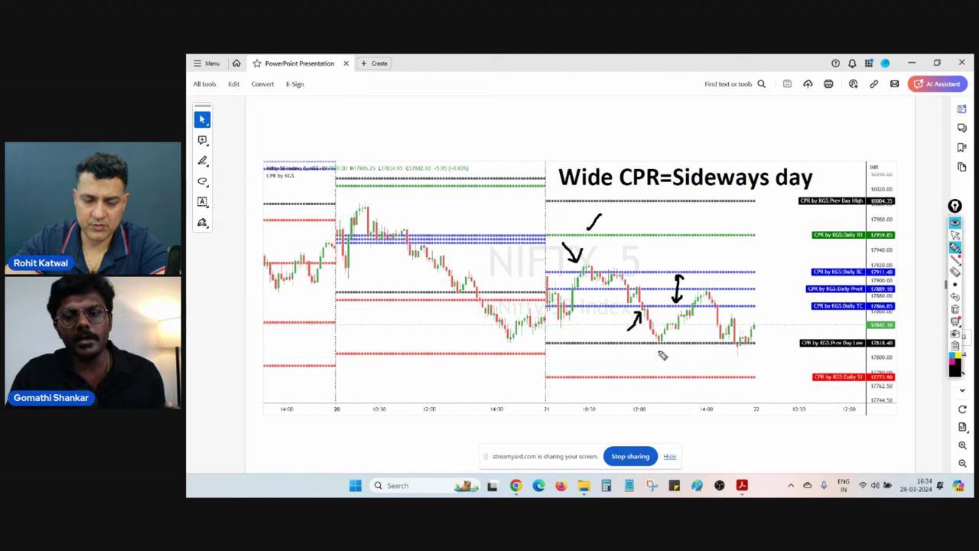
drag(660, 369, 678, 361)
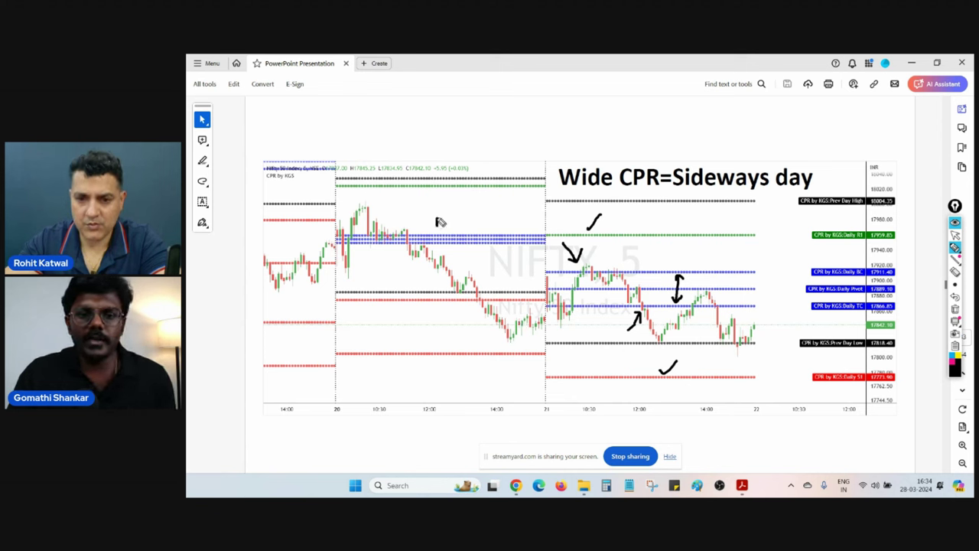
drag(436, 227, 446, 217)
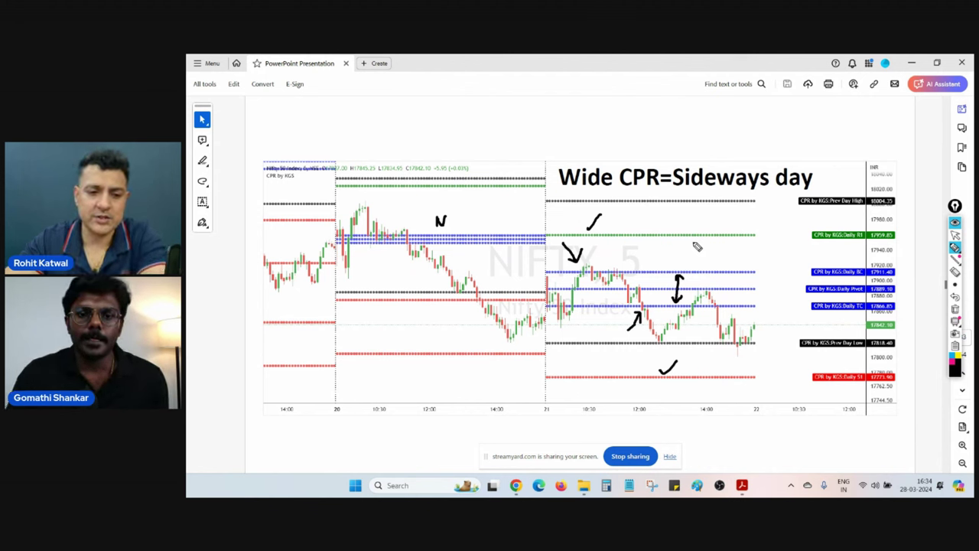
Step: Clear the slide ink and advance past "HOW TO TRADE USING CPR?" to the pivot point bounce diagram
click(956, 309)
click(955, 234)
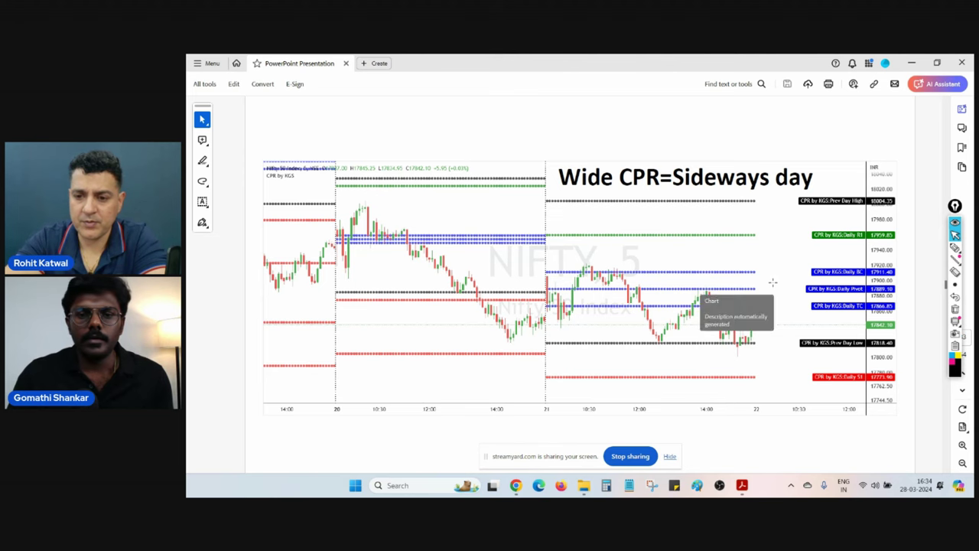
key(Right)
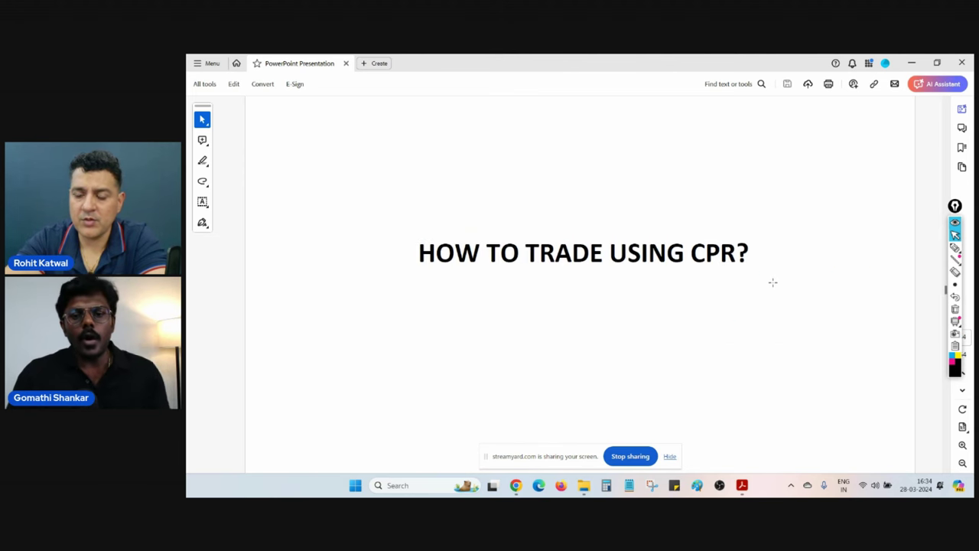
key(Right)
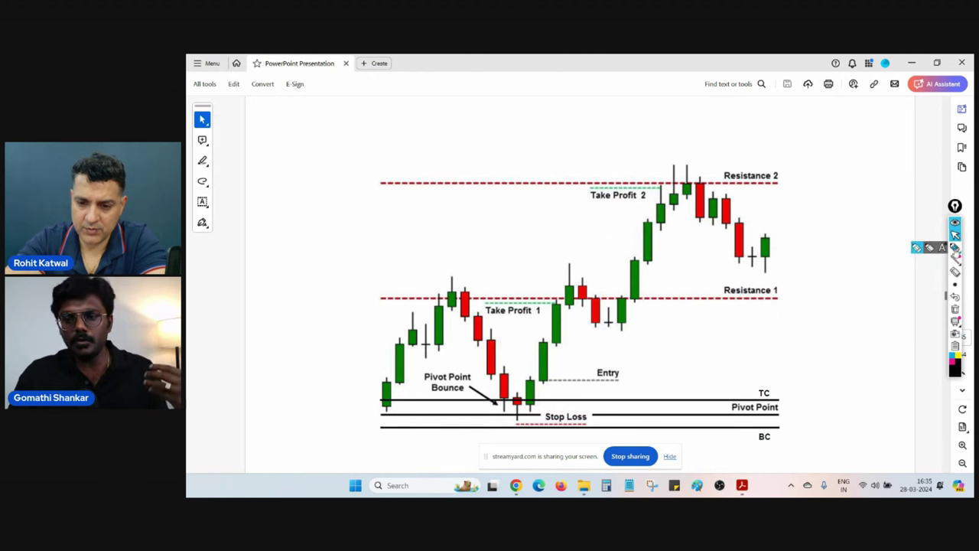
Step: Circle the TC, Pivot Point and BC labels, draw arrows towards Resistance 1 and its breakout candle, and circle the candles reaching Resistance 2
click(955, 247)
mouse_move(777, 381)
mouse_down()
mouse_move(728, 429)
mouse_move(795, 405)
mouse_move(762, 377)
mouse_up()
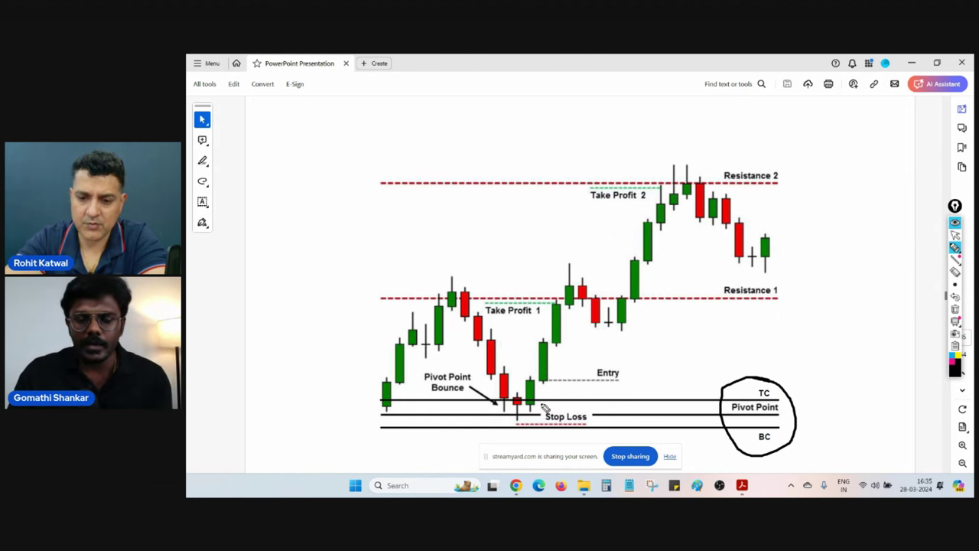
mouse_move(748, 328)
mouse_down()
mouse_move(746, 342)
mouse_move(756, 324)
mouse_up()
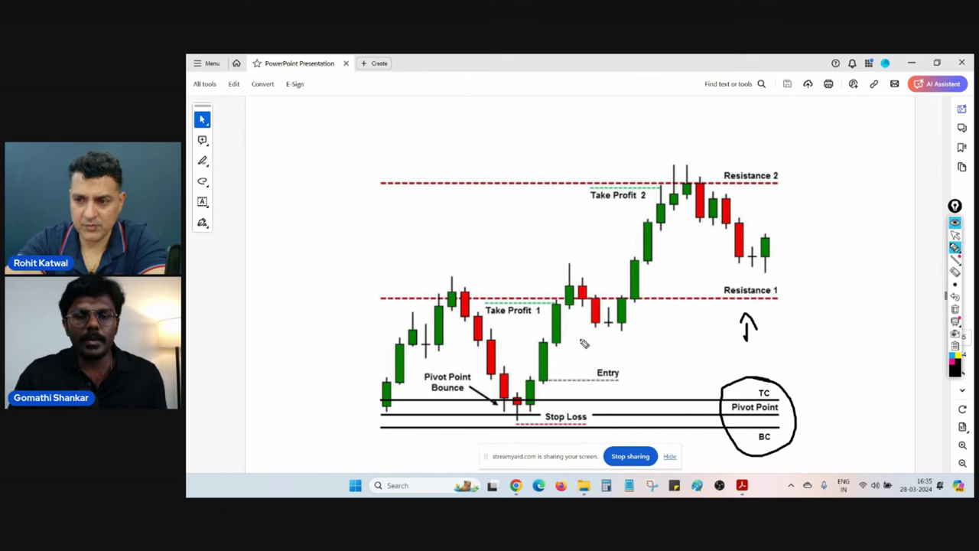
mouse_move(526, 234)
mouse_down()
mouse_move(549, 277)
mouse_move(557, 266)
mouse_up()
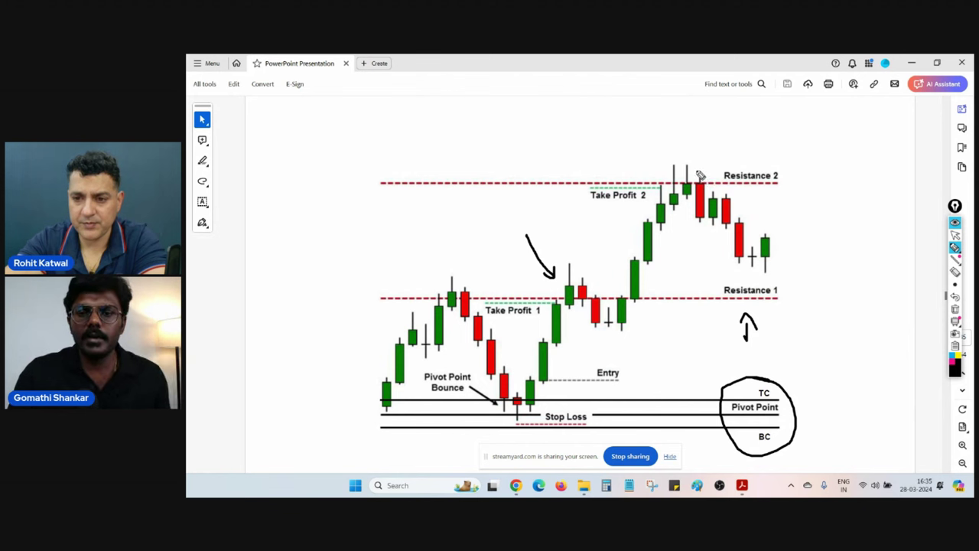
mouse_move(698, 170)
mouse_down()
mouse_move(665, 198)
mouse_move(698, 182)
mouse_move(687, 174)
mouse_up()
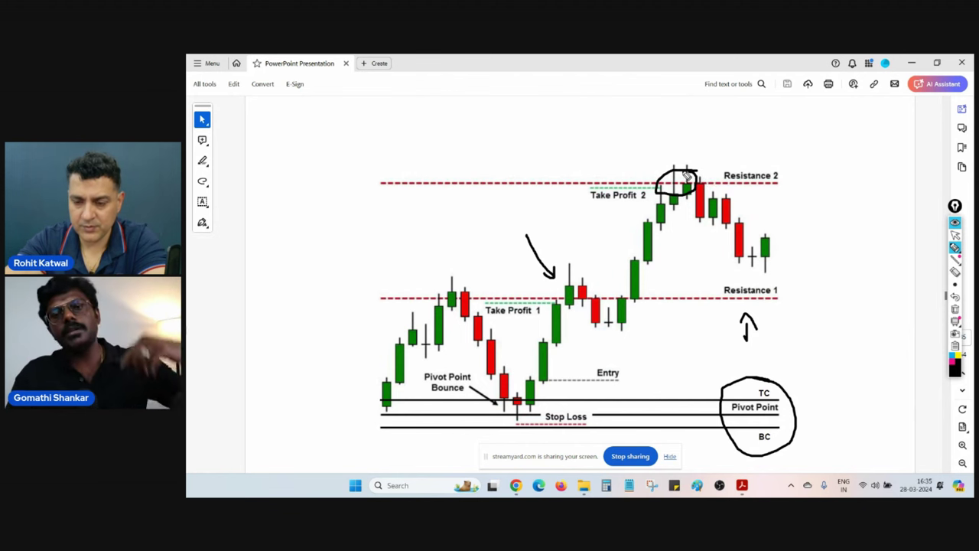
Step: Clear the ink, draw arrows at the Resistance 2 and Resistance 1 rejections, and circle the Resistance 1 label, first peak and pivot bounce candles
click(956, 309)
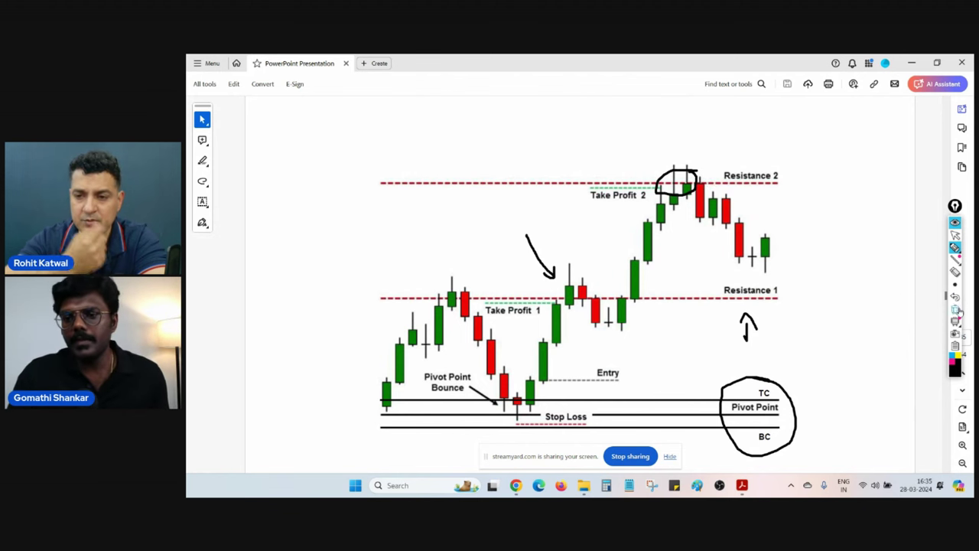
mouse_move(709, 144)
mouse_down()
mouse_move(708, 173)
mouse_move(718, 165)
mouse_up()
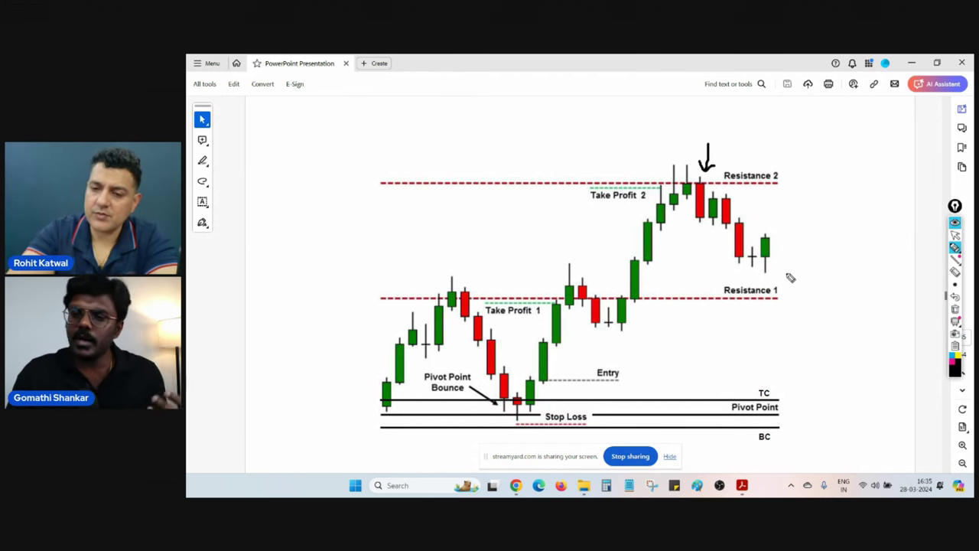
mouse_move(769, 284)
mouse_down()
mouse_move(756, 295)
mouse_move(783, 291)
mouse_move(762, 285)
mouse_up()
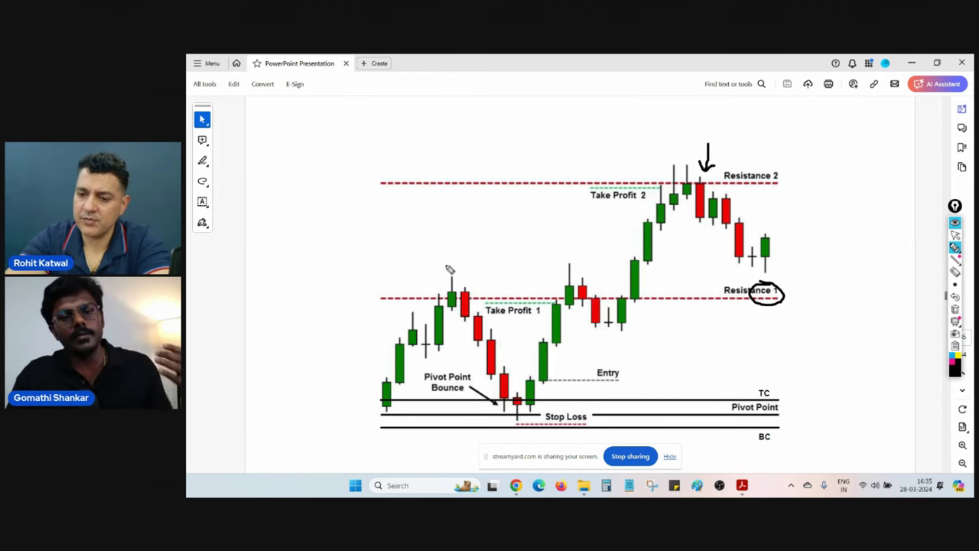
mouse_move(477, 285)
mouse_down()
mouse_move(450, 313)
mouse_move(476, 281)
mouse_move(467, 278)
mouse_up()
mouse_move(460, 241)
mouse_down()
mouse_move(462, 273)
mouse_move(471, 260)
mouse_up()
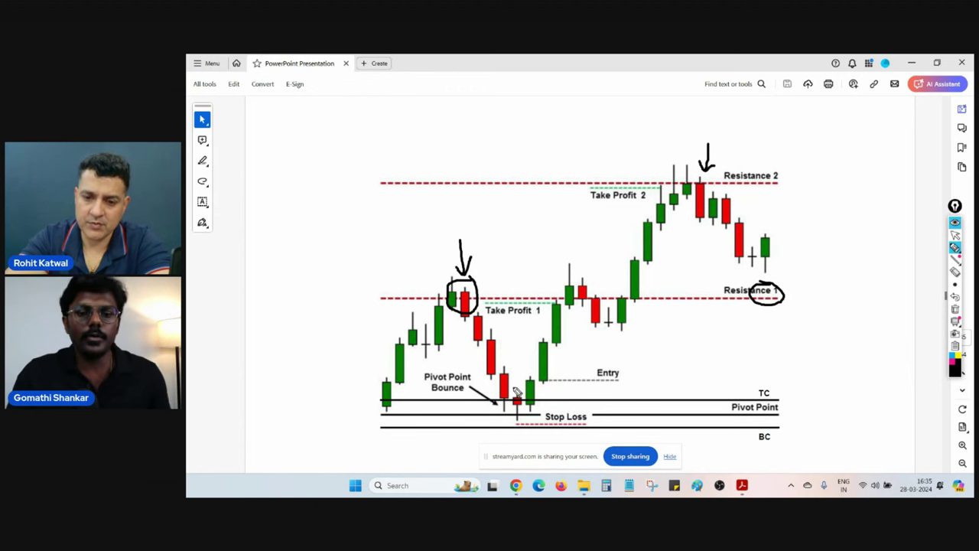
mouse_move(542, 399)
mouse_down()
mouse_move(515, 430)
mouse_move(553, 407)
mouse_move(544, 409)
mouse_up()
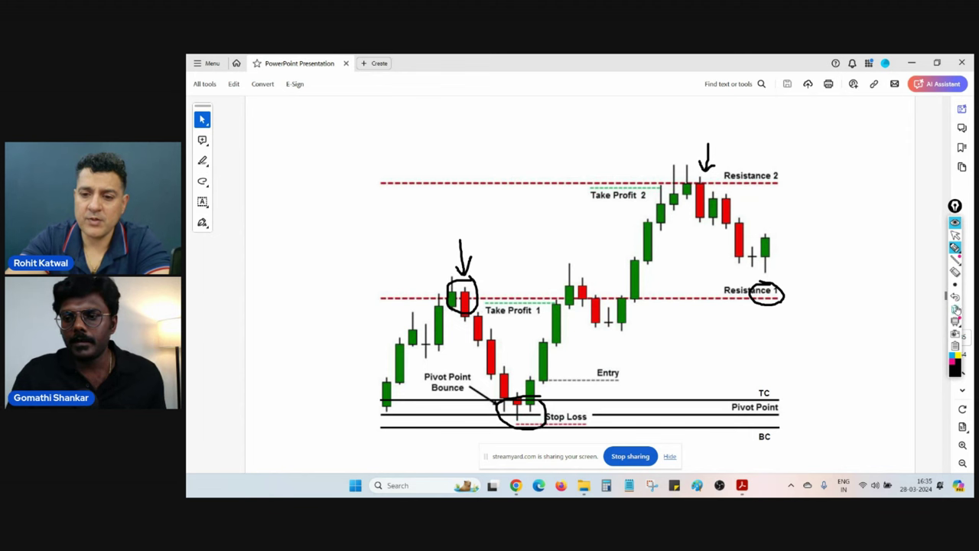
Step: Clear the ink from the pivot point bounce slide and leave pen mode
click(954, 309)
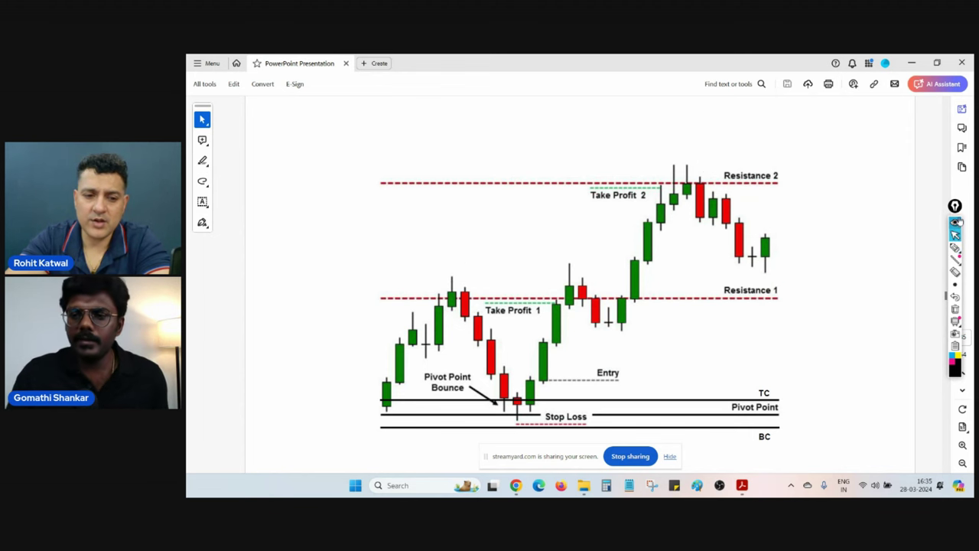
click(955, 223)
click(955, 206)
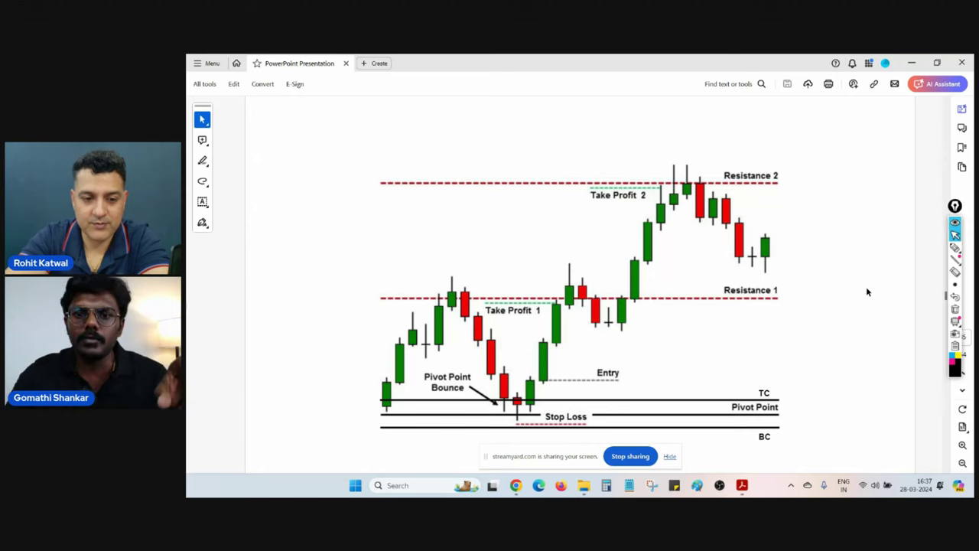
Step: Switch to the Nifty chart in Chrome, restore the three-chart layout and rescale the 1h chart to enlarge its recent candles
mouse_move(504, 484)
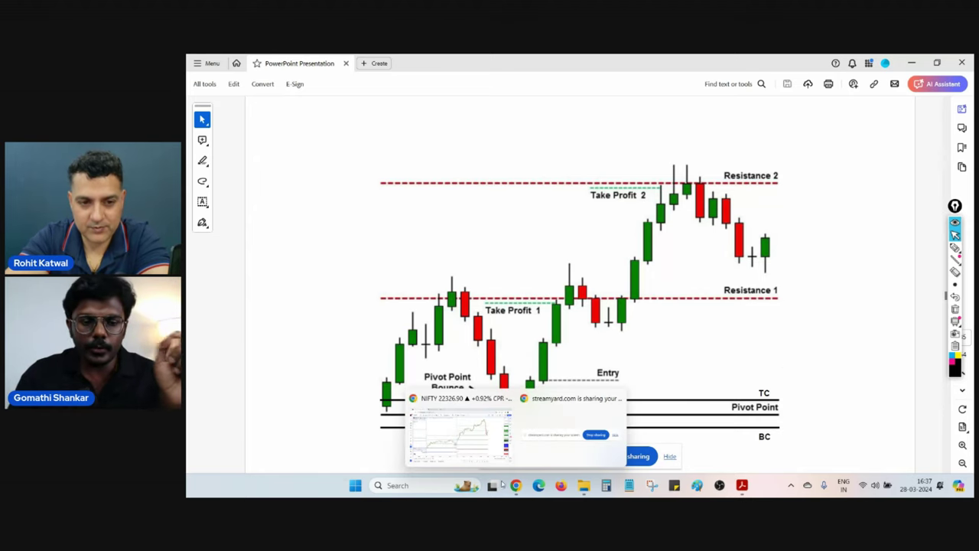
click(493, 428)
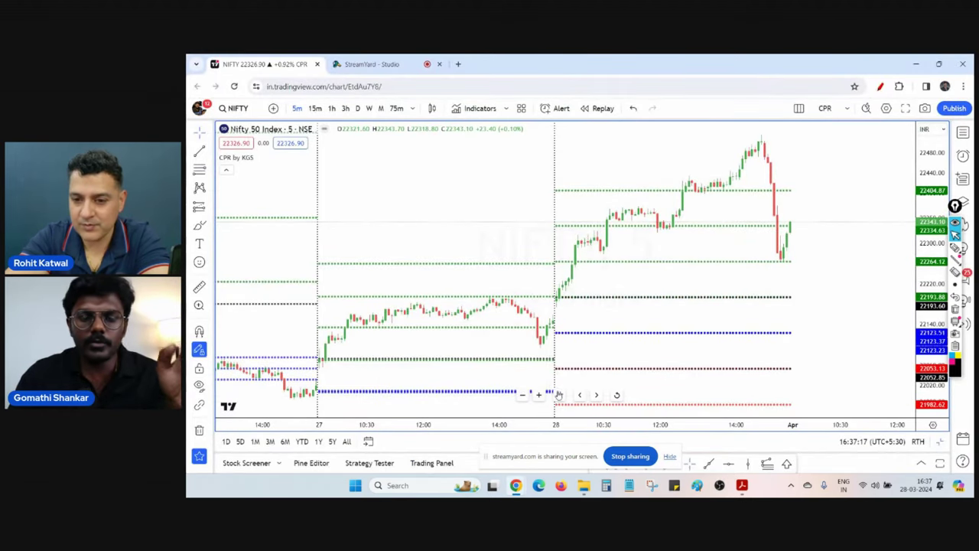
click(560, 394)
drag(408, 284, 433, 328)
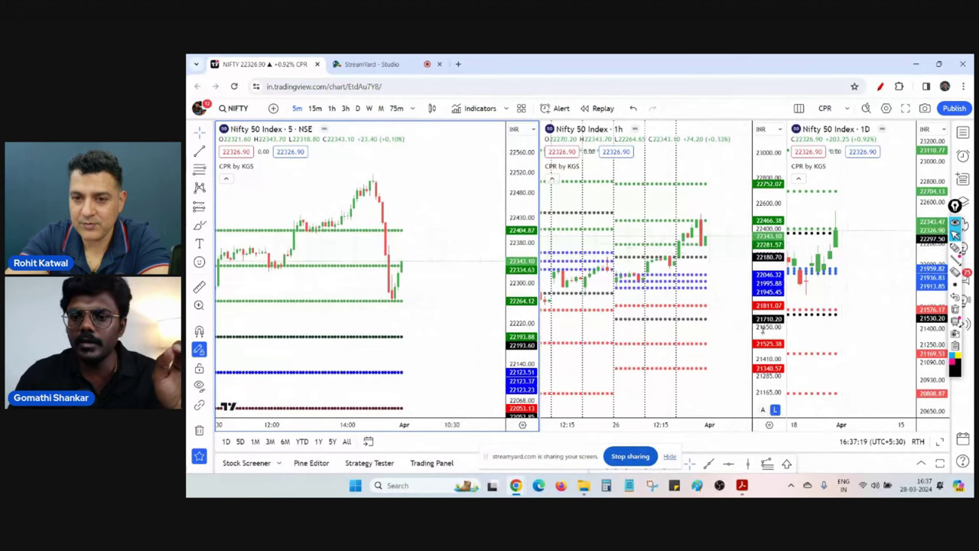
drag(763, 331, 763, 183)
drag(720, 227, 692, 270)
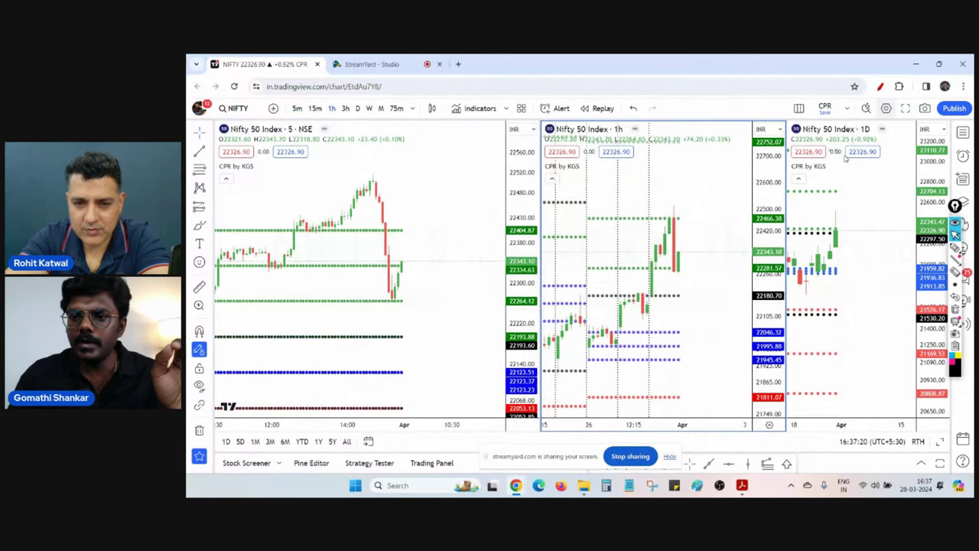
Step: Set the price-scale labels for indicators and financials to show both name and value
click(887, 108)
scroll(617, 271, down, 2)
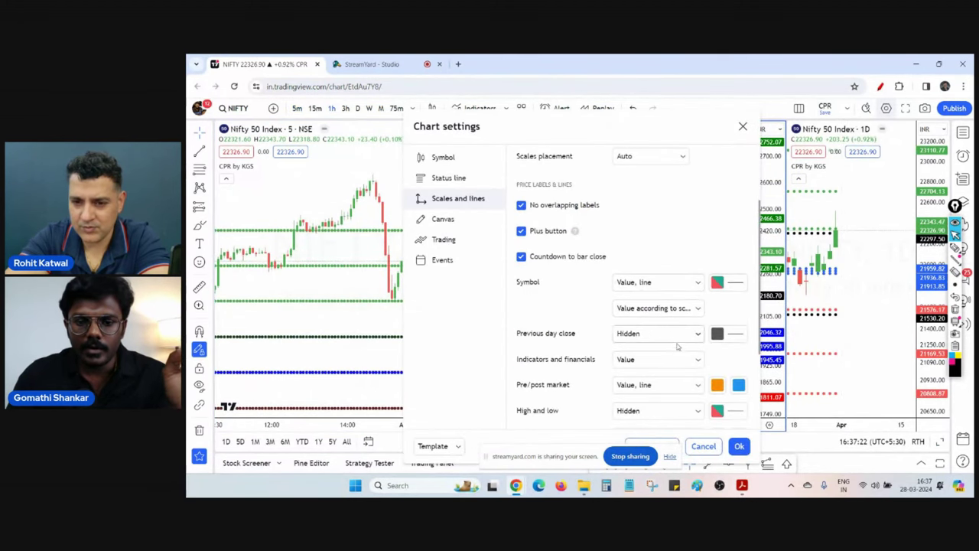
click(658, 359)
click(625, 380)
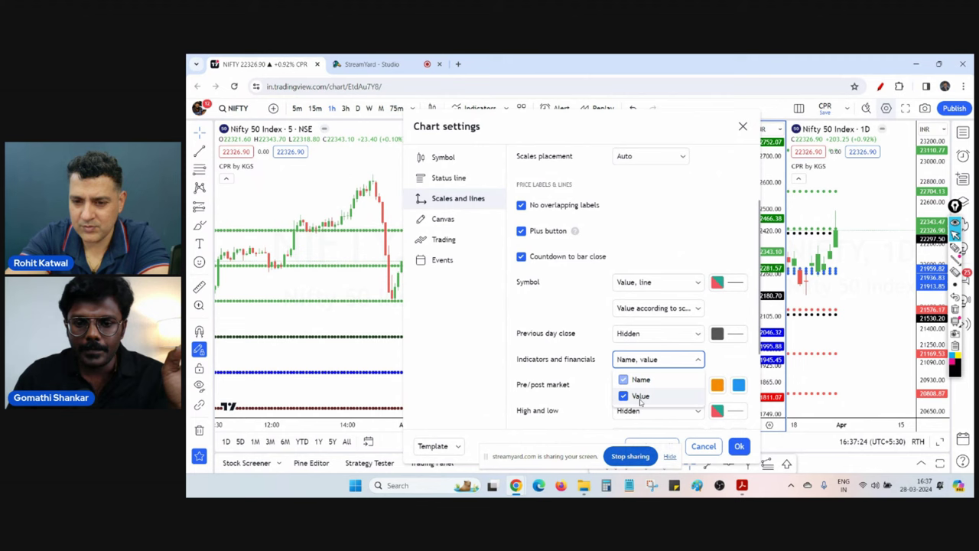
click(645, 439)
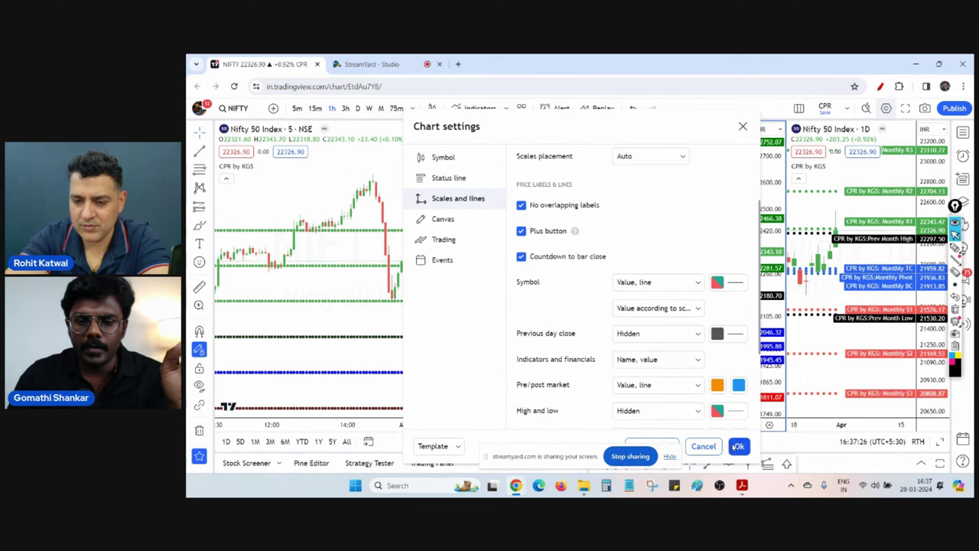
click(739, 446)
Step: Draw a red tick on each of the 5-minute, 1h and 1D charts, with an arrow to each chart's CPR labels
drag(670, 331, 588, 326)
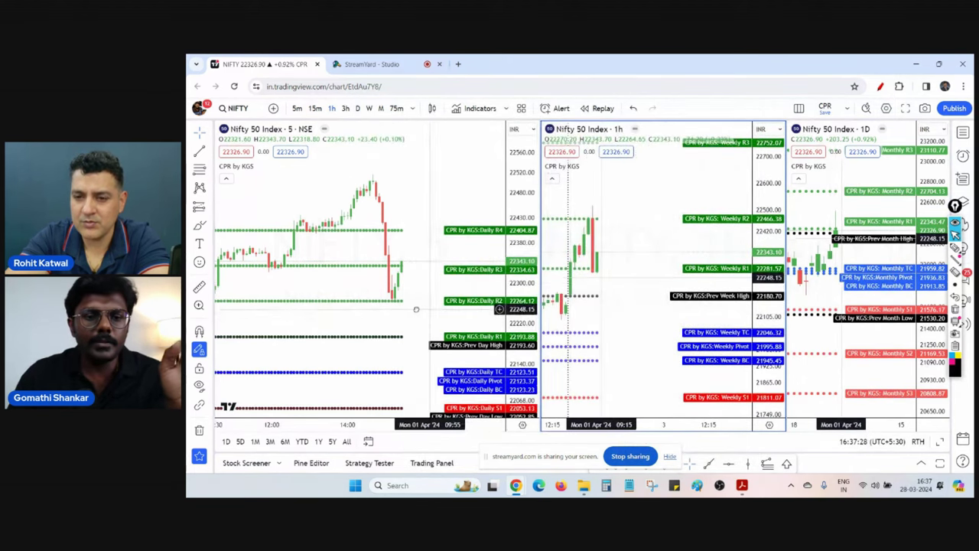
drag(416, 308, 371, 306)
click(880, 86)
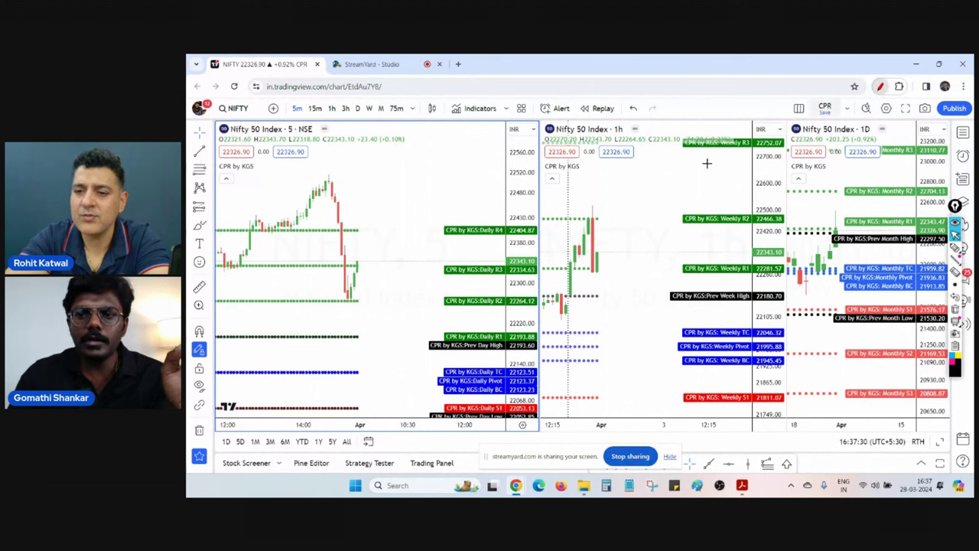
drag(351, 185, 382, 170)
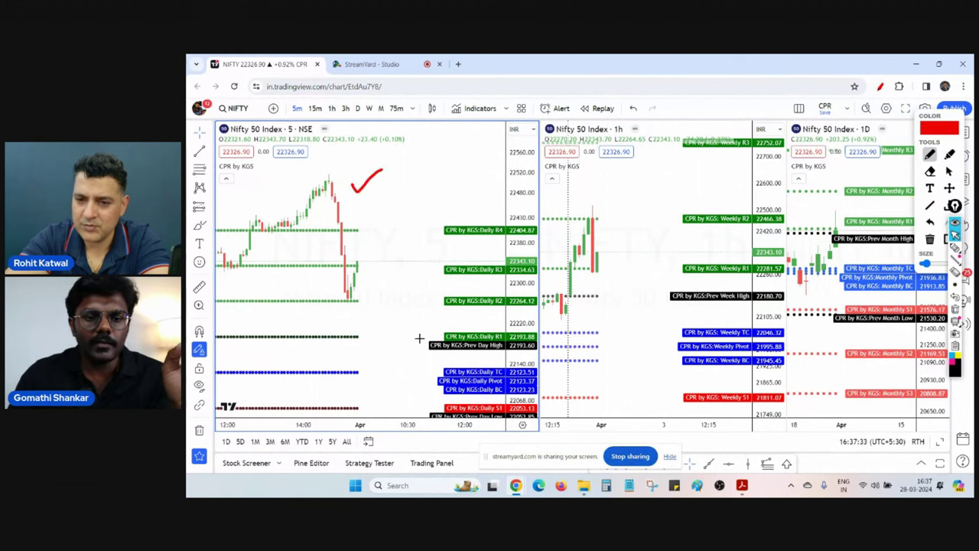
mouse_move(382, 336)
mouse_down()
mouse_move(433, 366)
mouse_move(435, 358)
mouse_move(421, 365)
mouse_up()
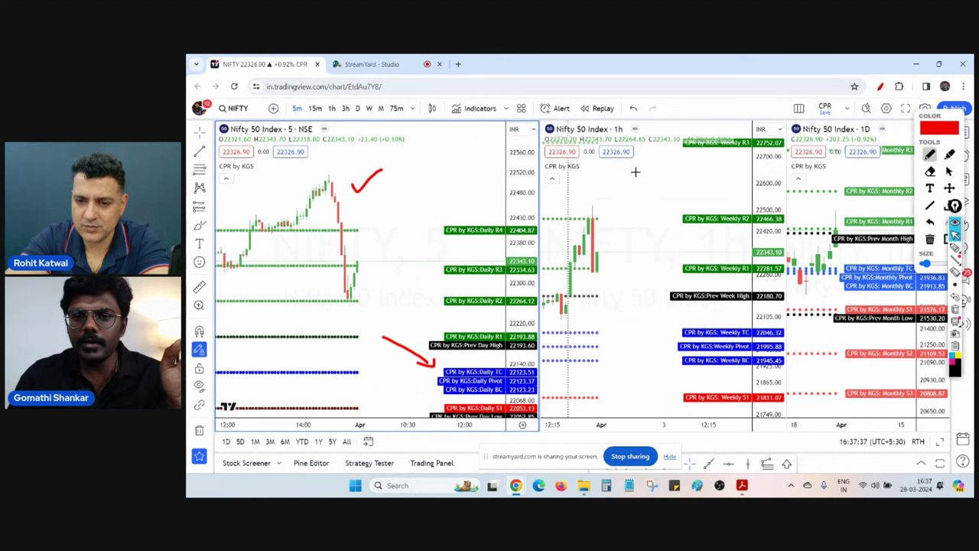
drag(627, 178, 651, 159)
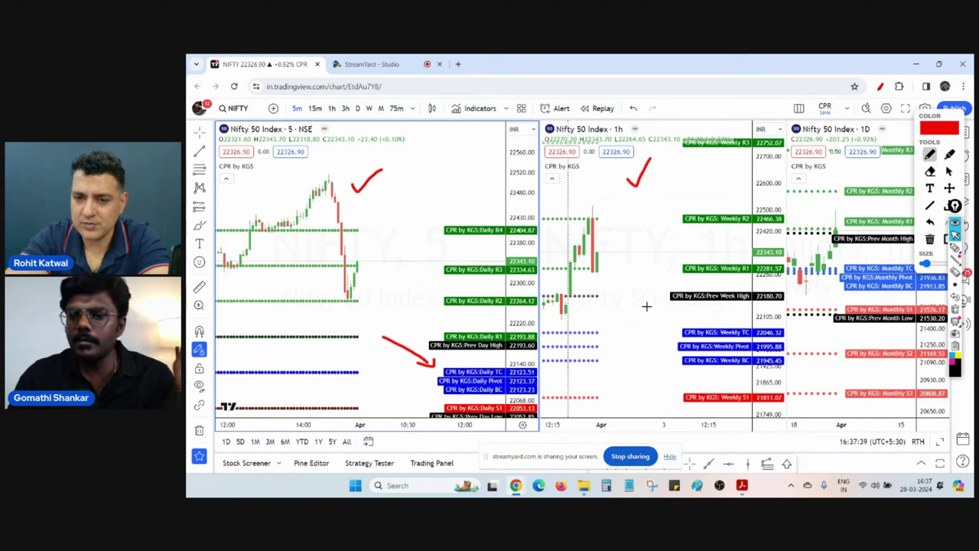
mouse_move(625, 298)
mouse_down()
mouse_move(657, 338)
mouse_move(664, 322)
mouse_up()
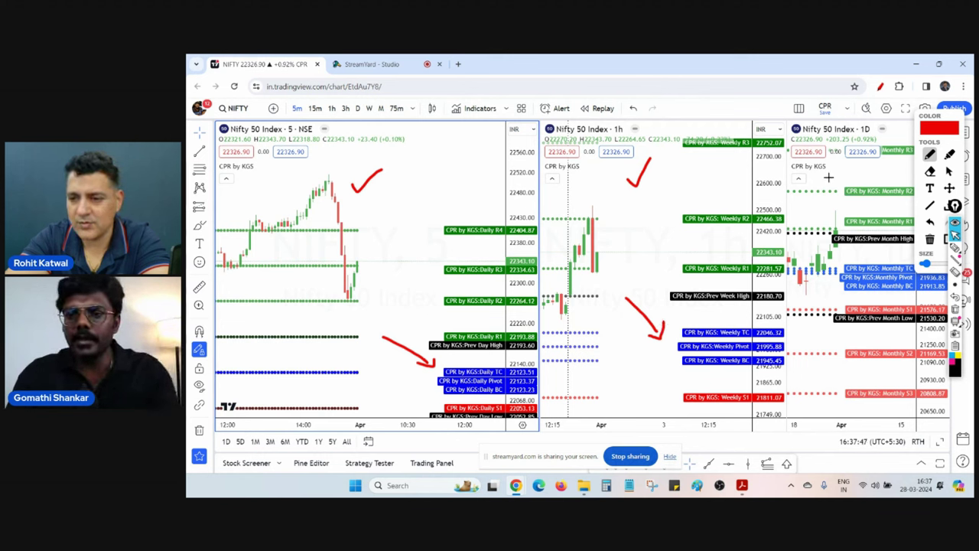
drag(829, 179, 847, 168)
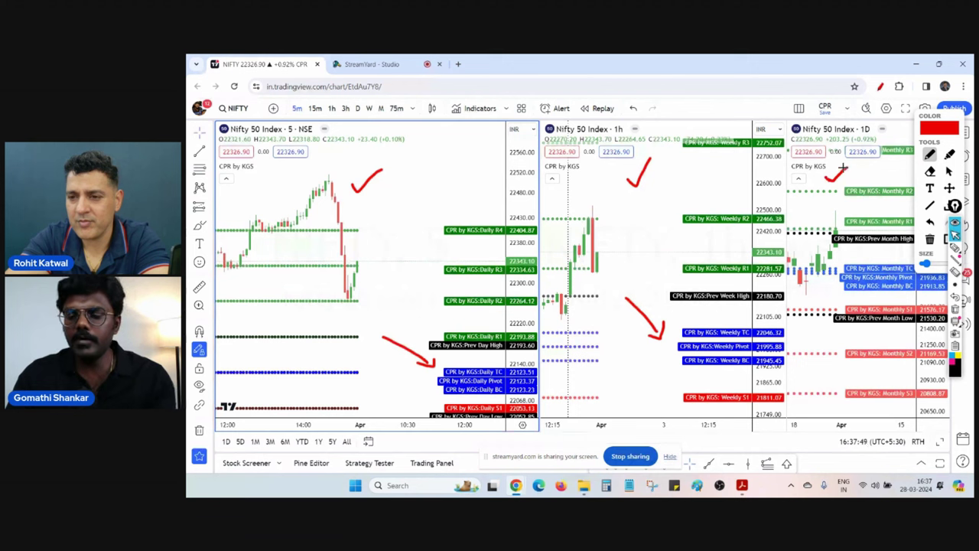
mouse_move(838, 298)
mouse_down()
mouse_move(817, 335)
mouse_move(837, 297)
mouse_move(840, 309)
mouse_up()
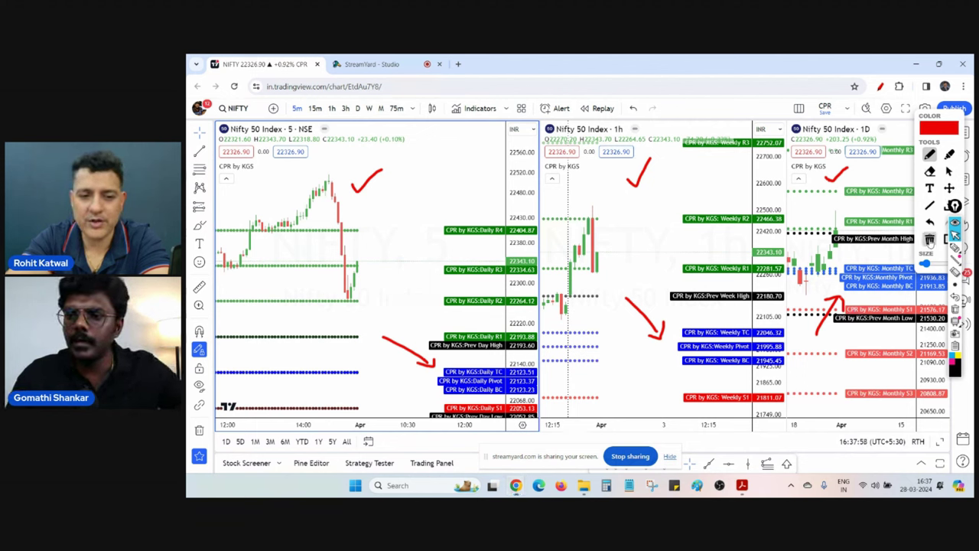
Step: Clear the red marks, widen the 1D pane, narrow the 5-minute pane and rescale the daily chart's price axis
click(931, 239)
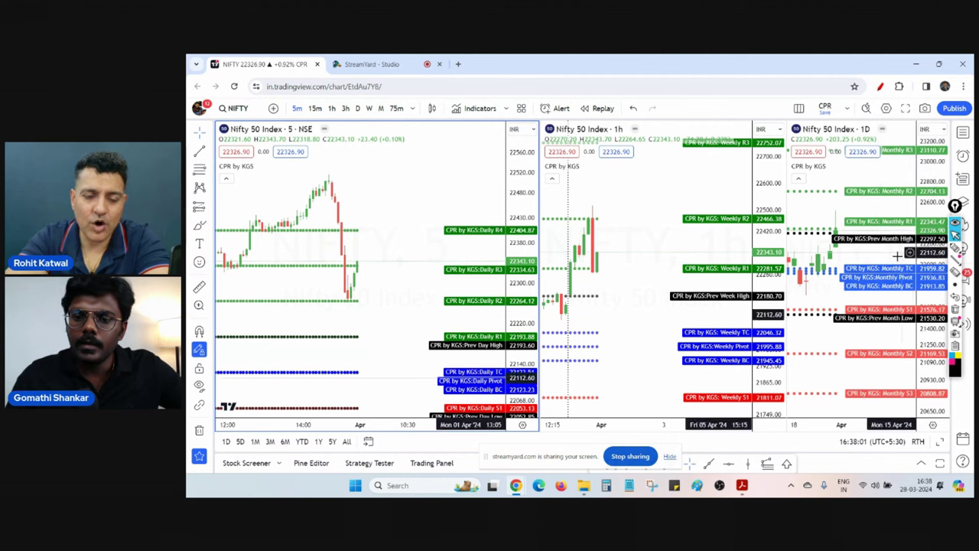
drag(780, 287, 752, 288)
drag(579, 305, 614, 317)
drag(544, 323, 504, 341)
drag(813, 348, 774, 350)
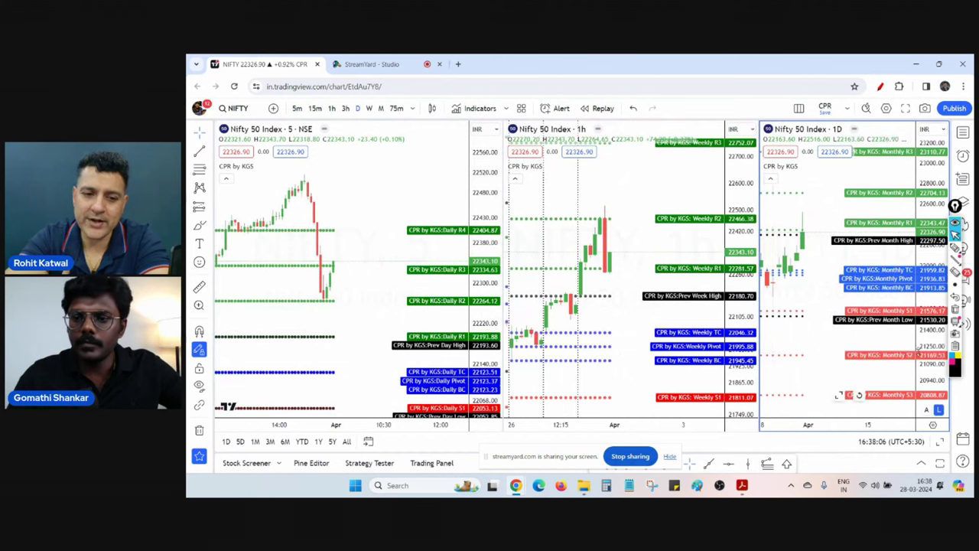
drag(930, 329, 930, 304)
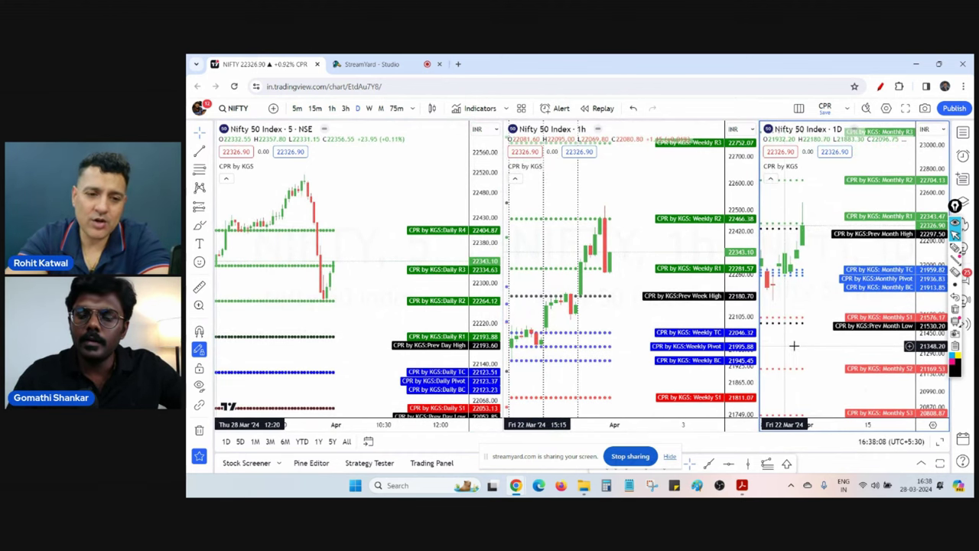
Step: Draw red arrows at the 5-minute opening breakout, the 1h breakout and the monthly CPR, and circle the weekly CPR
drag(794, 345, 809, 349)
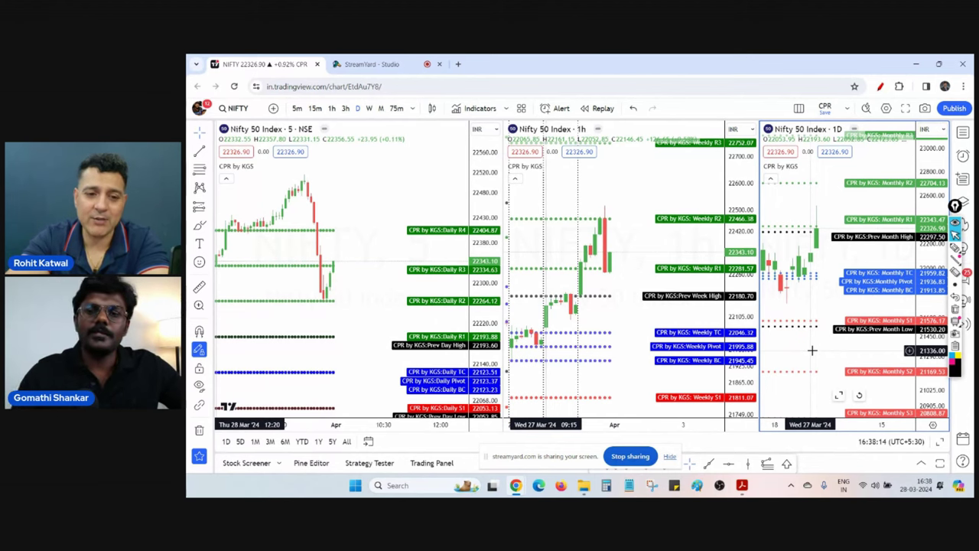
scroll(825, 351, down, 2)
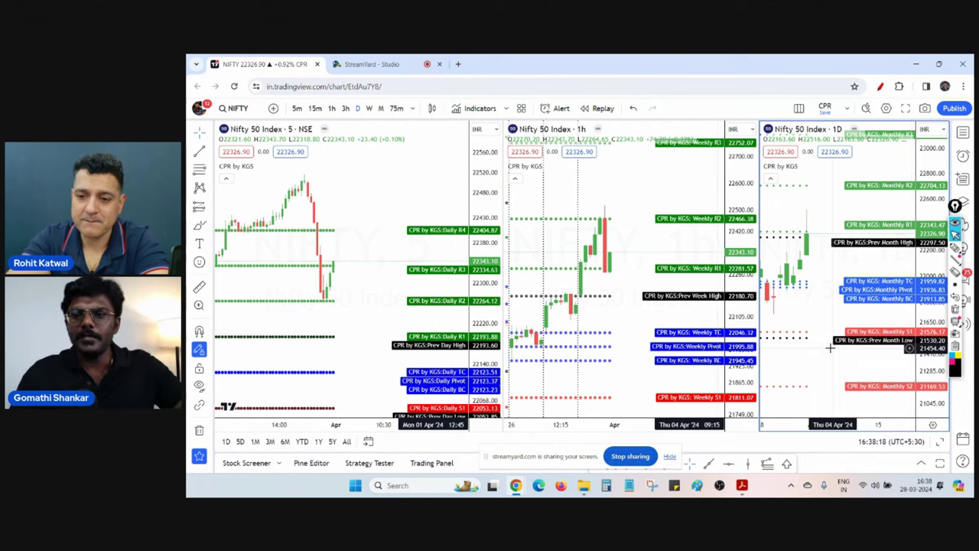
click(283, 339)
drag(283, 340, 321, 335)
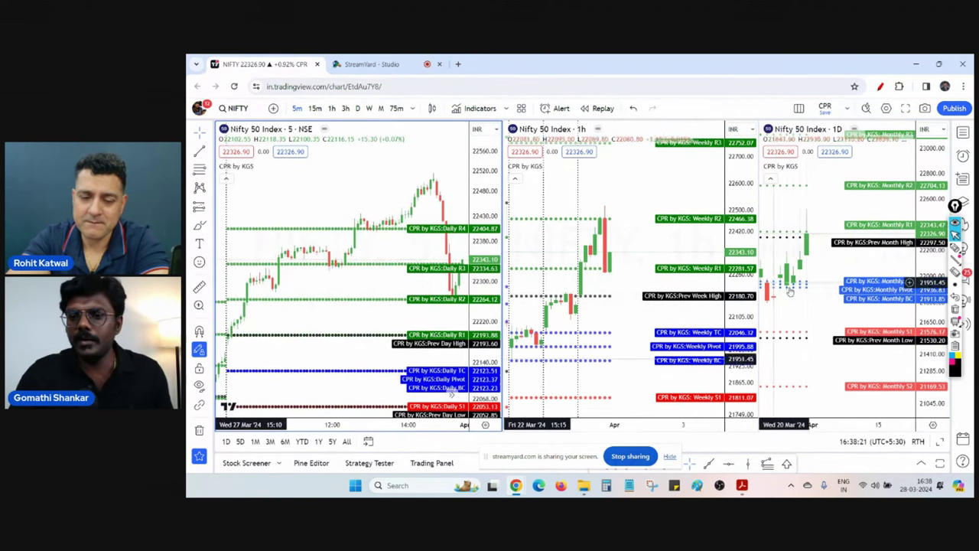
click(880, 86)
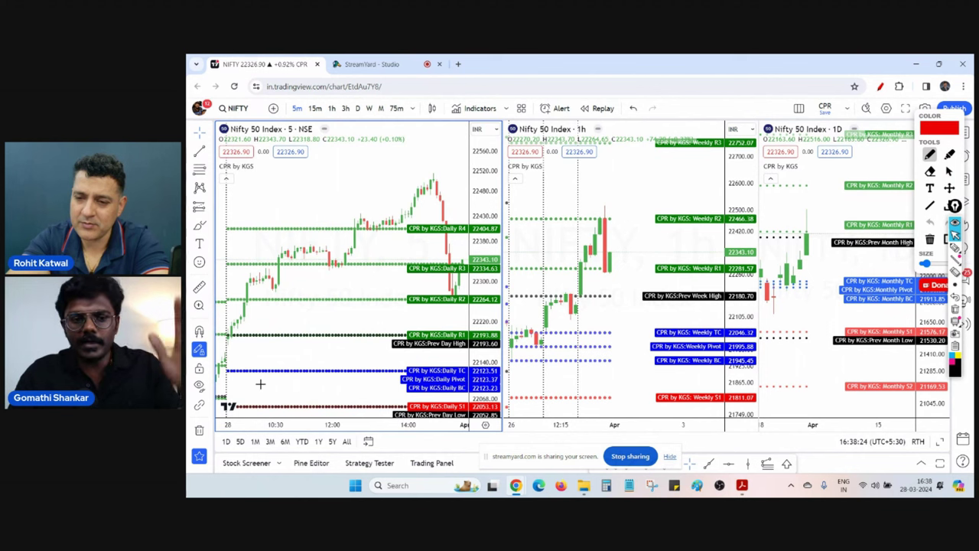
mouse_move(247, 346)
mouse_down()
mouse_move(253, 371)
mouse_move(240, 343)
mouse_move(252, 347)
mouse_up()
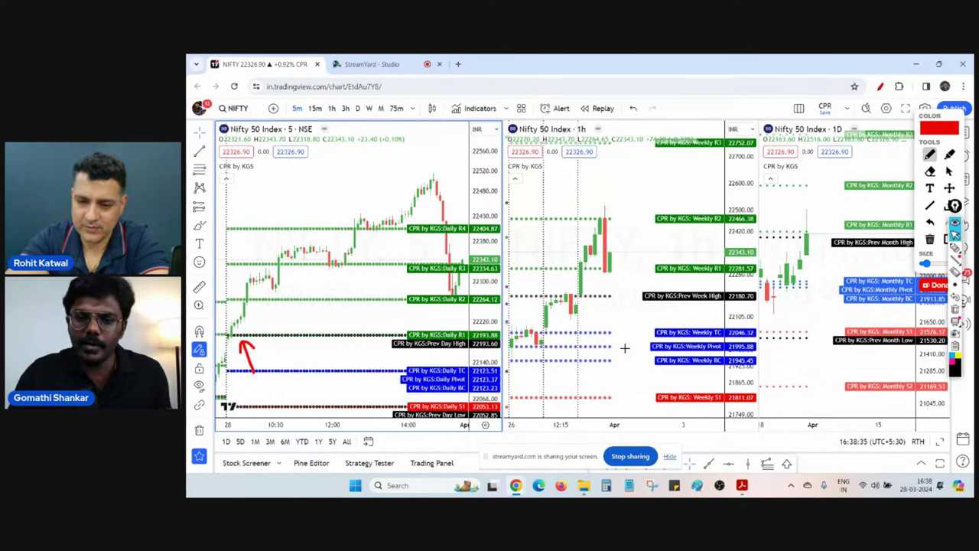
mouse_move(623, 326)
mouse_down()
mouse_move(587, 321)
mouse_move(634, 359)
mouse_move(598, 295)
mouse_move(591, 306)
mouse_move(609, 305)
mouse_up()
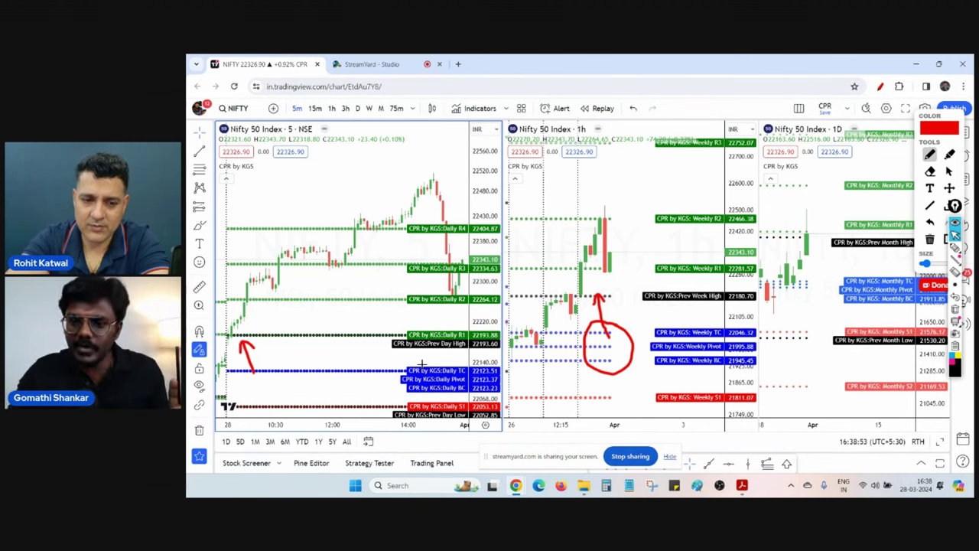
drag(832, 317, 839, 319)
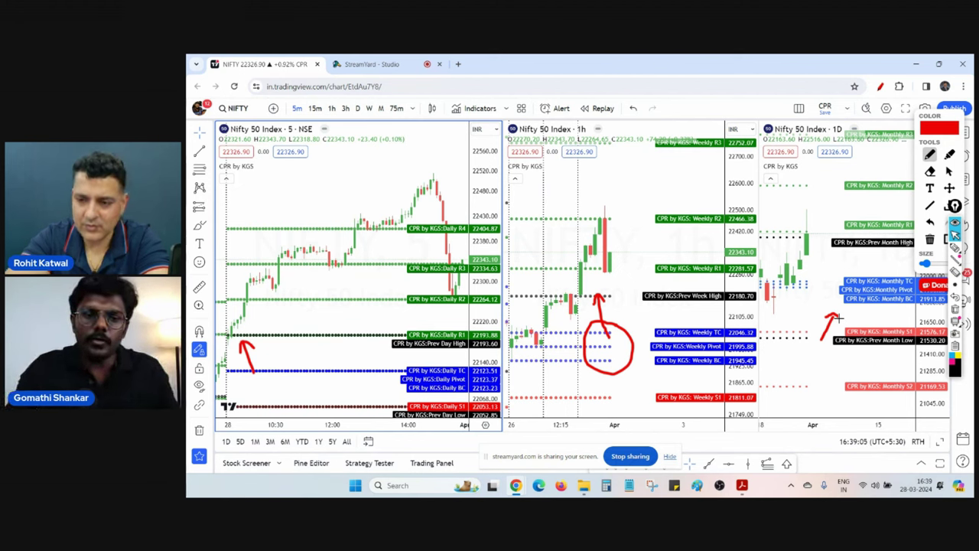
Step: Clear the red marks and draw new arrows at the 5-minute, 1h and 1D breakouts, circling the monthly CPR on the 1D chart
click(931, 239)
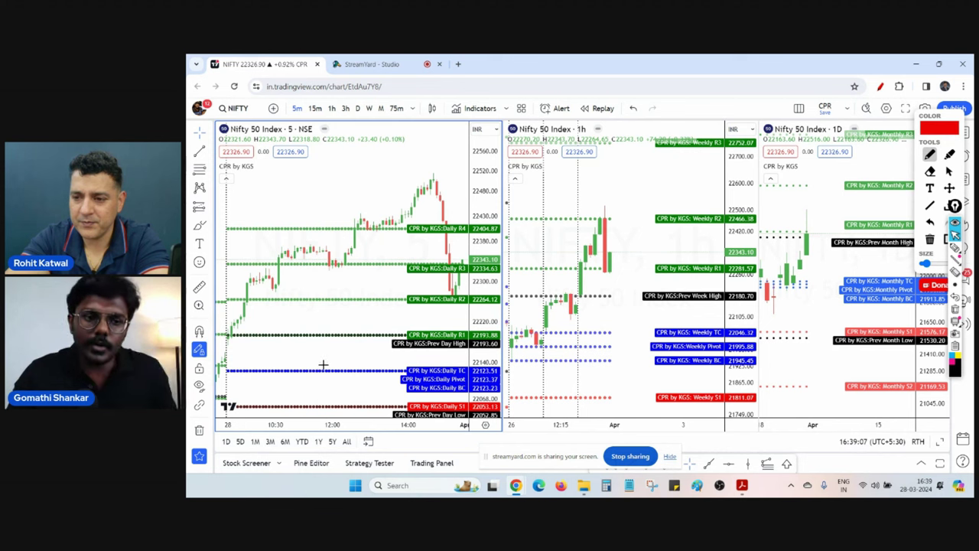
mouse_move(243, 364)
mouse_down()
mouse_move(242, 348)
mouse_move(248, 355)
mouse_up()
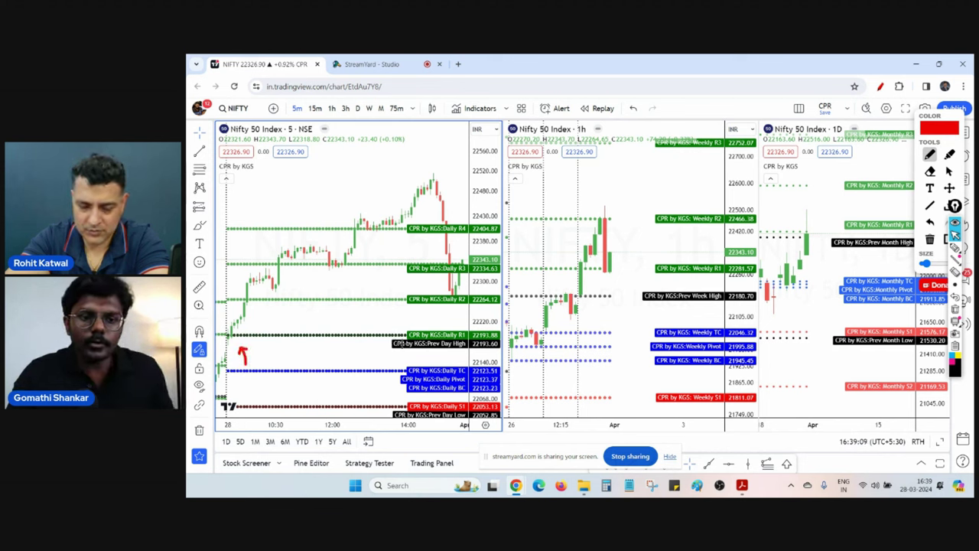
mouse_move(590, 323)
mouse_down()
mouse_move(590, 304)
mouse_move(596, 311)
mouse_up()
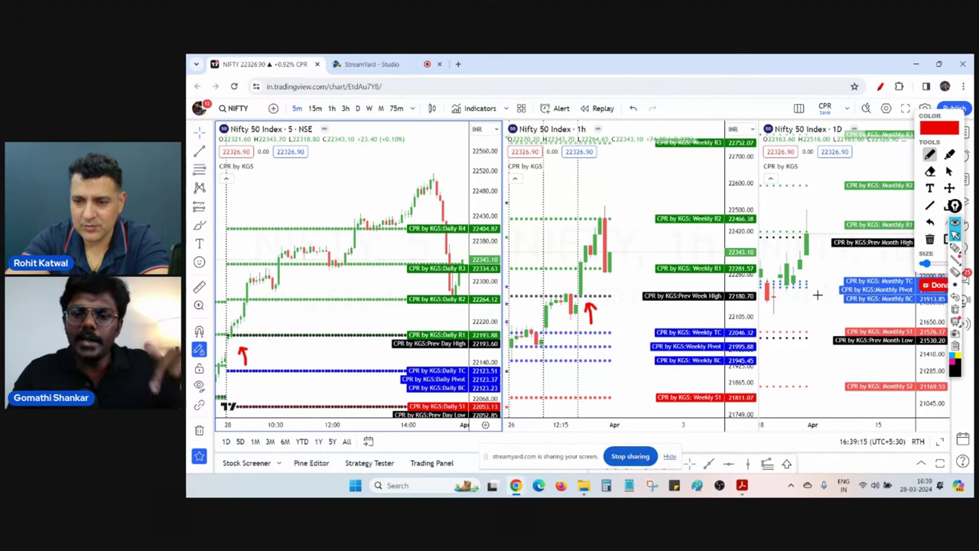
mouse_move(821, 289)
mouse_down()
mouse_move(808, 272)
mouse_move(801, 301)
mouse_move(822, 276)
mouse_move(826, 283)
mouse_move(814, 260)
mouse_move(827, 264)
mouse_up()
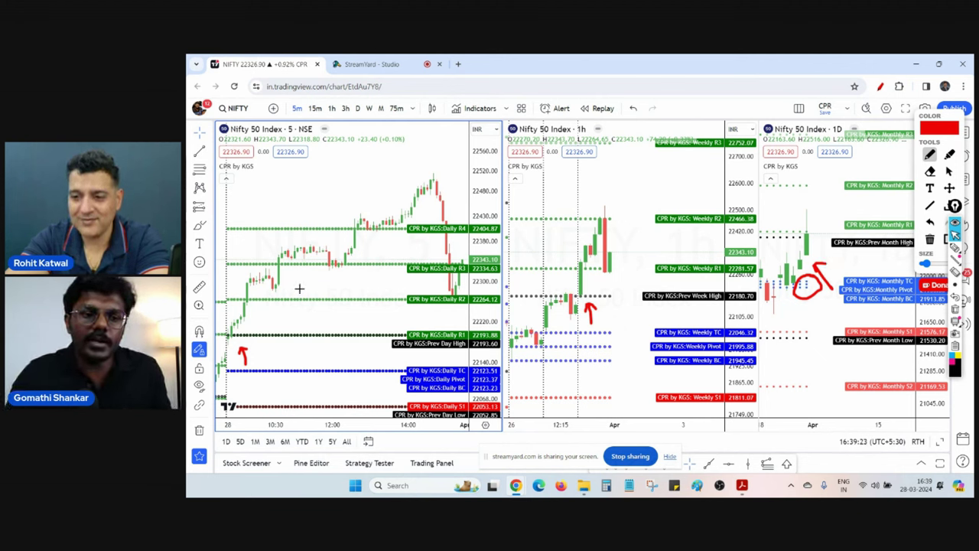
Step: Draw red arrows near Daily R4 and between Daily R3 and R2 on the 5-minute chart, and clear all marks and close the drawing tools
mouse_move(362, 188)
mouse_down()
mouse_move(369, 208)
mouse_move(376, 188)
mouse_up()
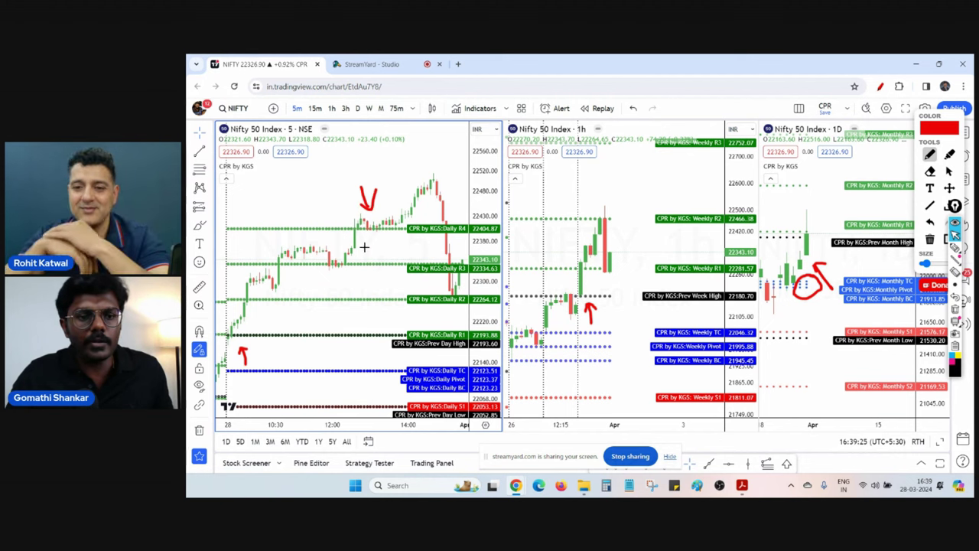
mouse_move(334, 280)
mouse_down()
mouse_move(364, 276)
mouse_move(367, 292)
mouse_up()
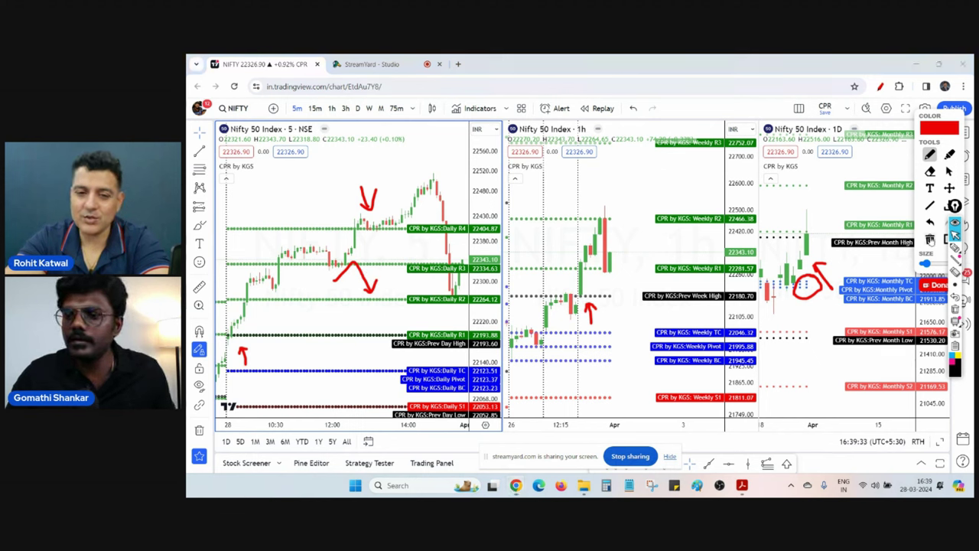
click(929, 239)
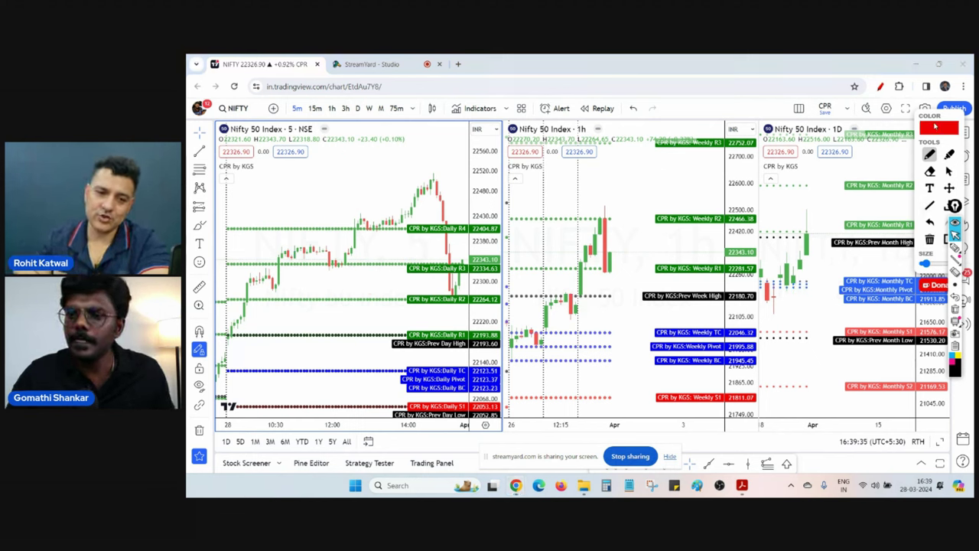
drag(928, 117, 919, 117)
click(941, 239)
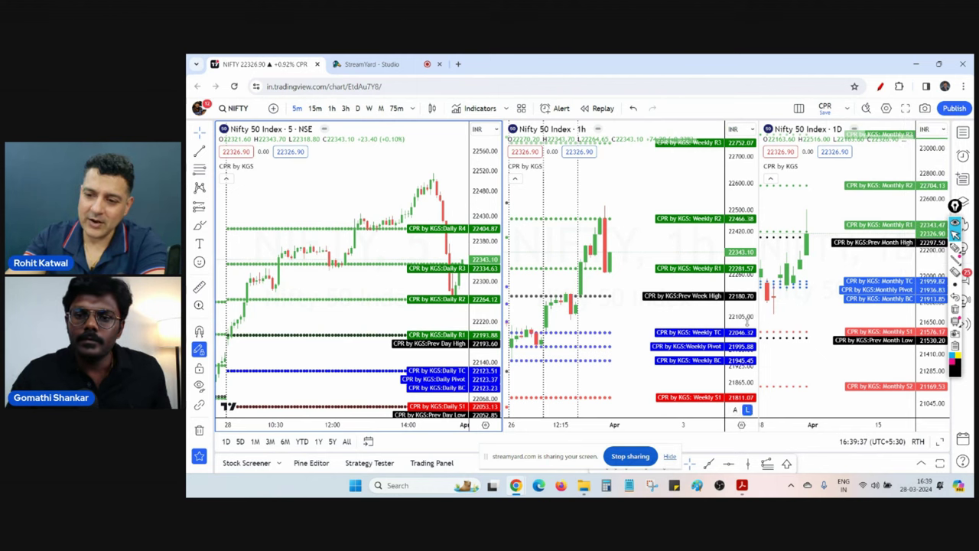
Step: Look at the pivot point bounce slide in the PDF presentation and return to the Nifty chart in the browser
click(813, 334)
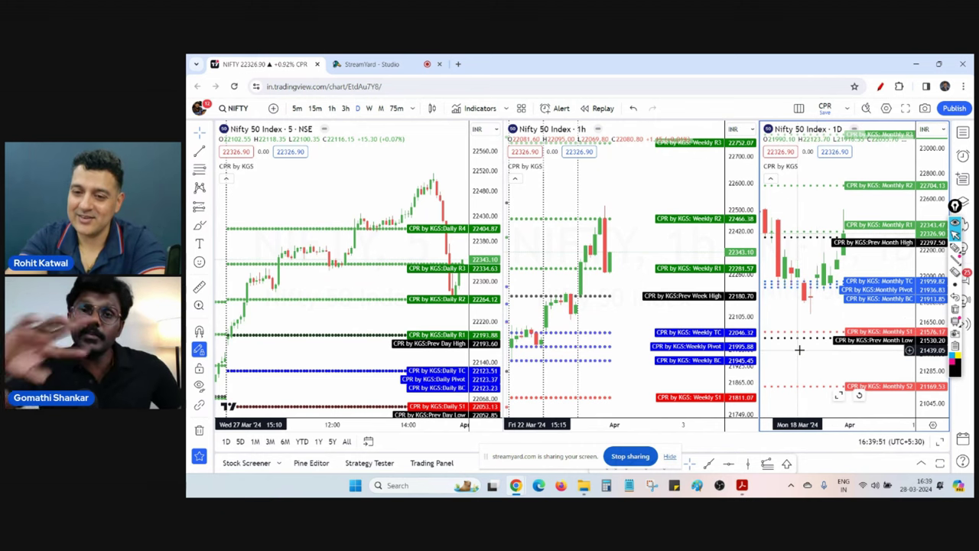
click(749, 488)
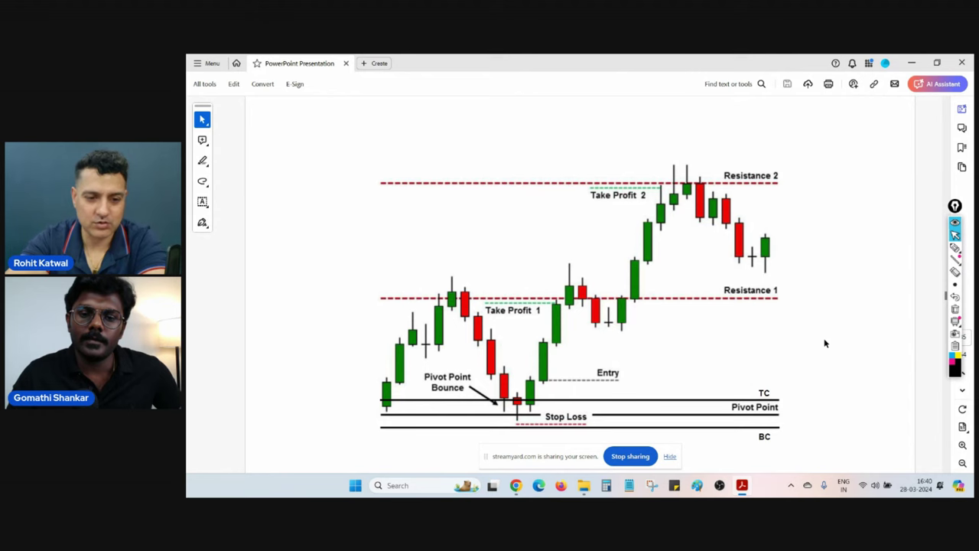
mouse_move(517, 483)
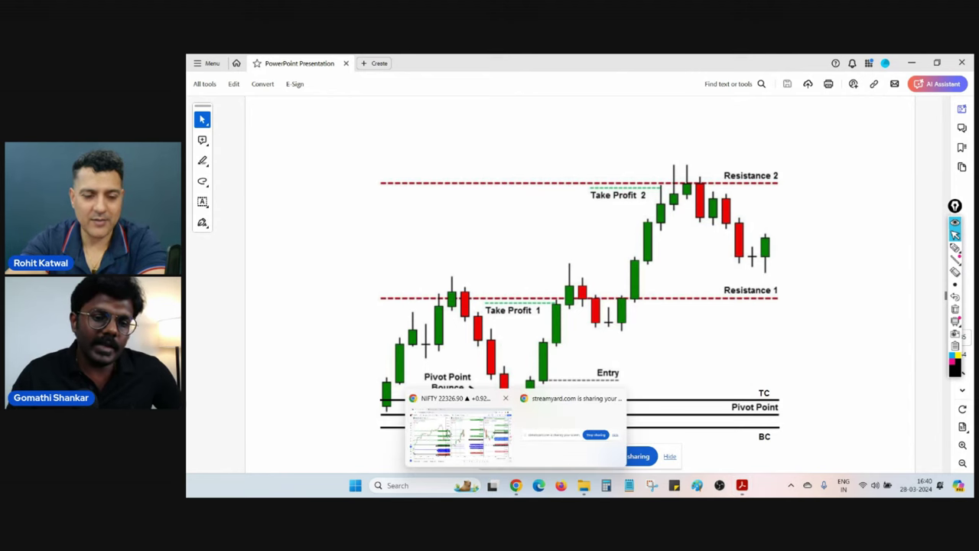
click(489, 417)
drag(818, 321, 775, 321)
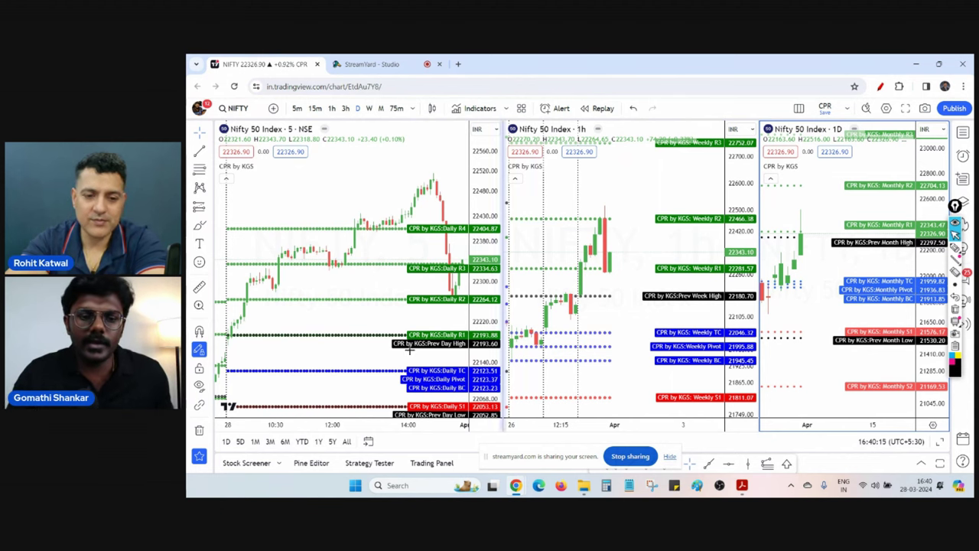
Step: Draw a yellow rectangle over the opening breakout at Daily R1 on the 5-minute chart and sync it to the 1h and 1D charts
drag(488, 456, 509, 433)
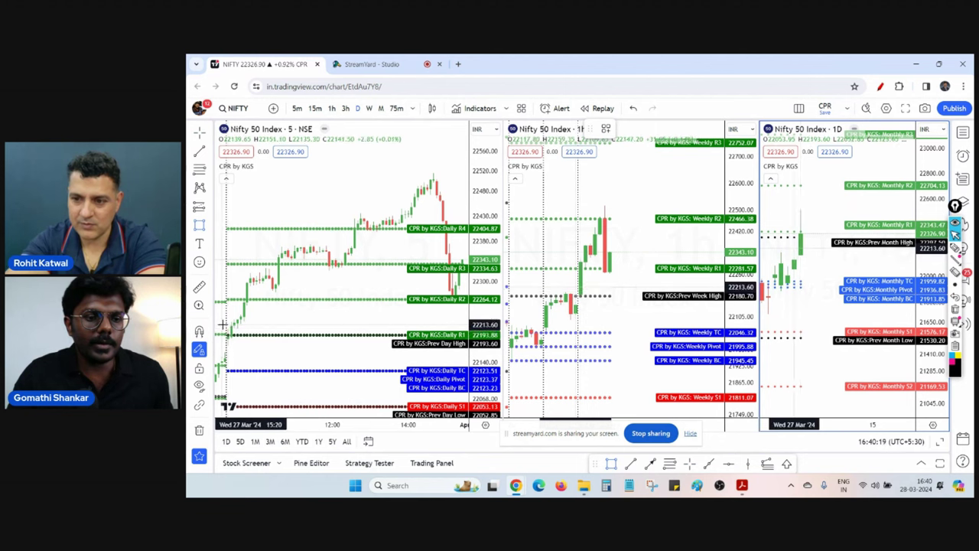
click(244, 343)
click(245, 341)
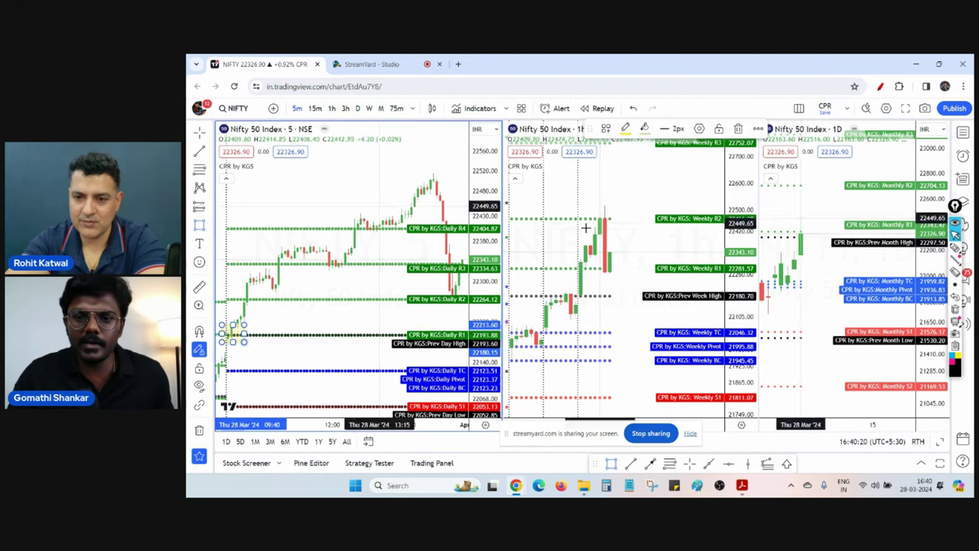
click(757, 129)
click(782, 247)
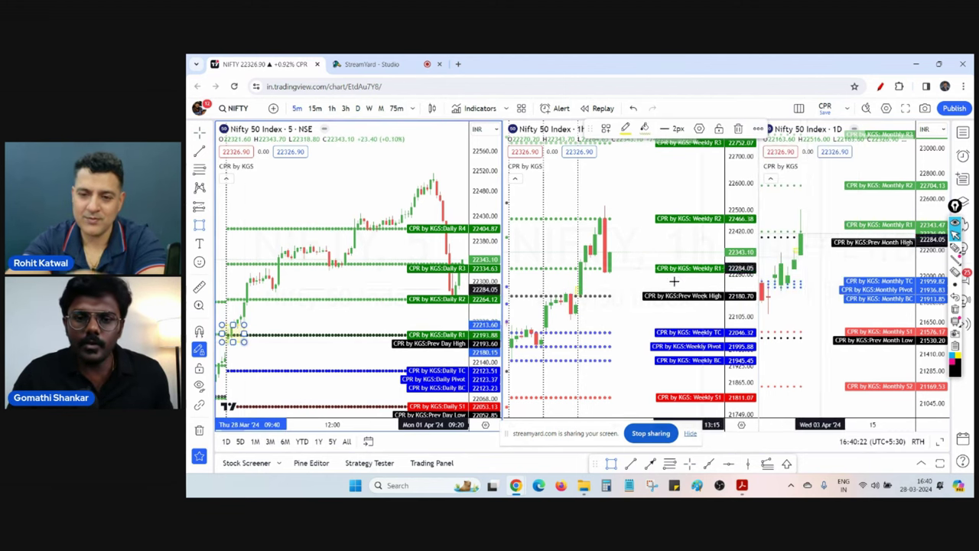
click(623, 315)
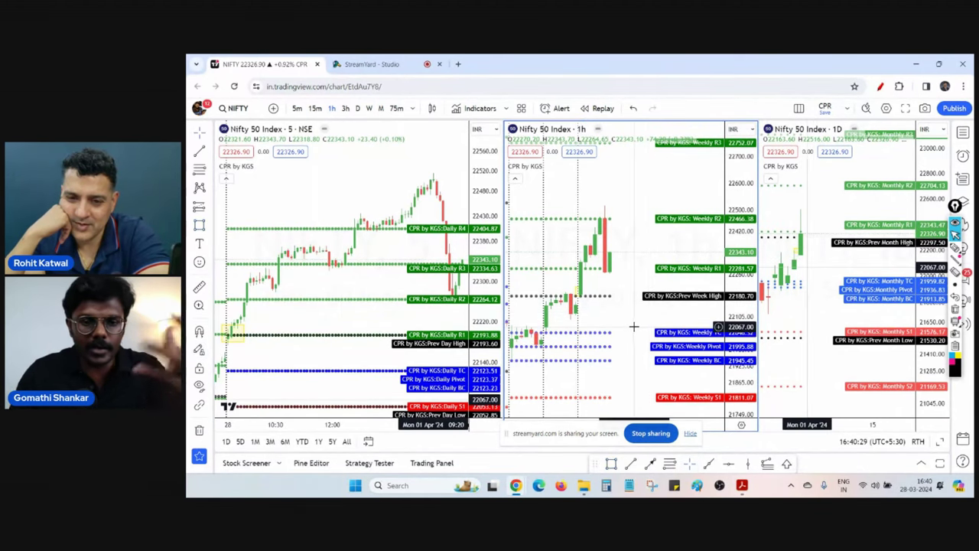
Step: Draw a red arrow at the highlighted 5-minute opening breakout, and clear it and close the drawing tools
click(880, 86)
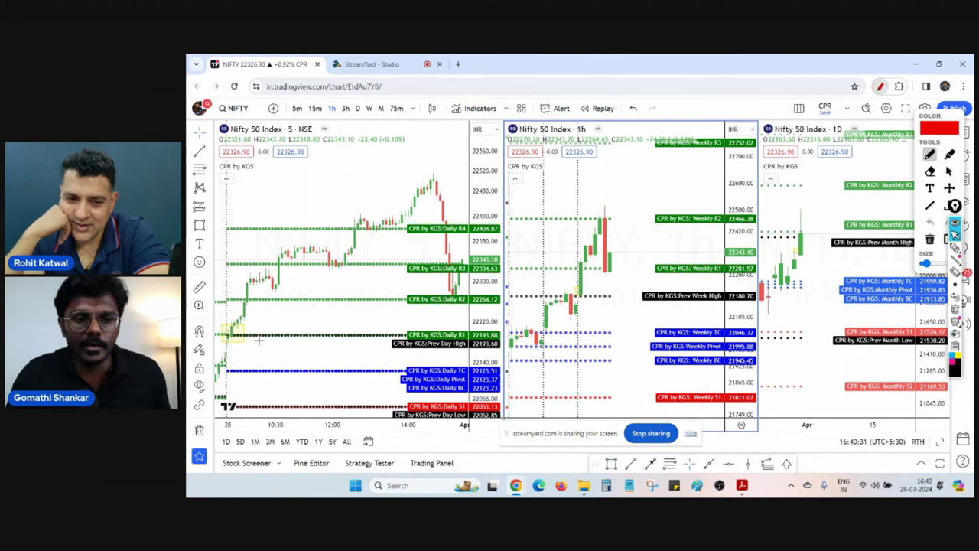
mouse_move(244, 368)
mouse_down()
mouse_move(239, 342)
mouse_move(248, 349)
mouse_up()
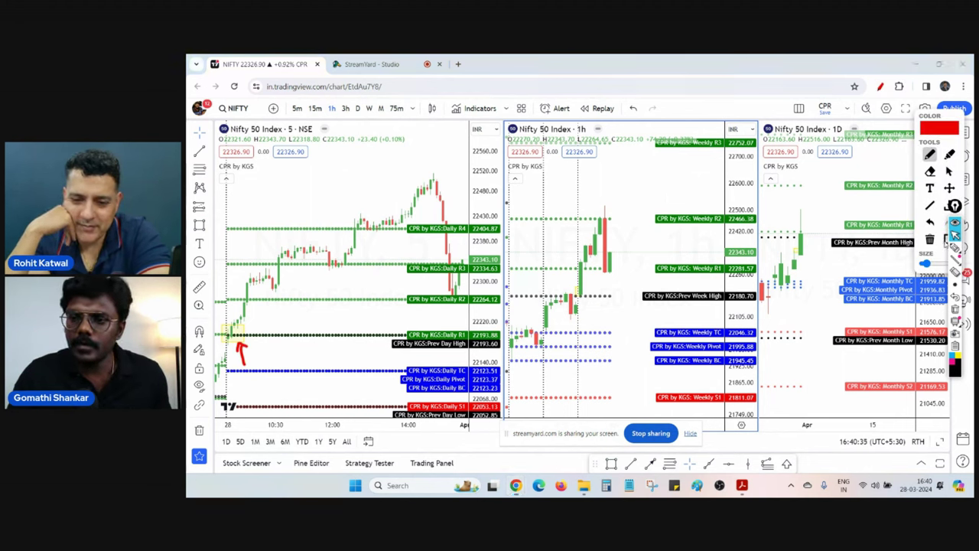
click(929, 239)
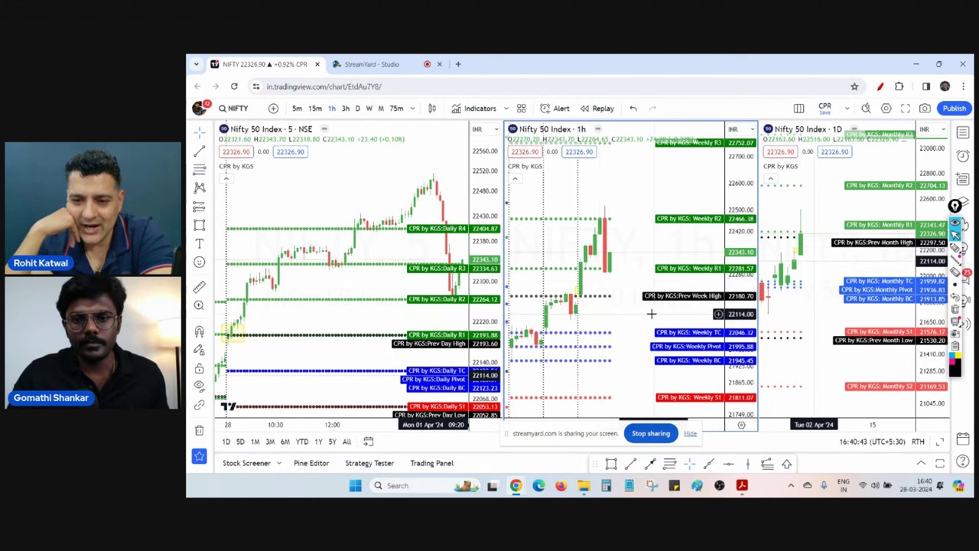
Step: Maximise the 1h chart and shift it to leave free space after the latest candles and weekly CPR levels
scroll(651, 313, up, 1)
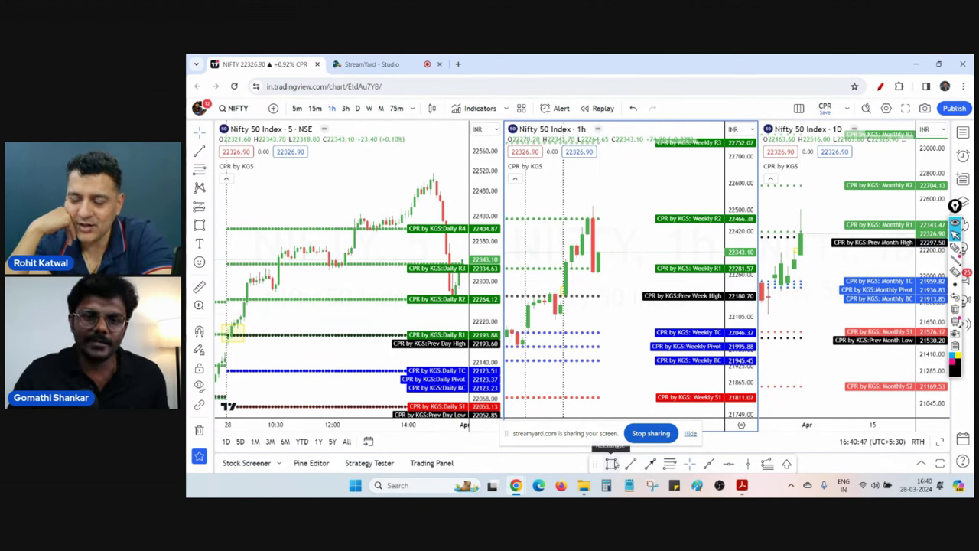
scroll(820, 314, down, 1)
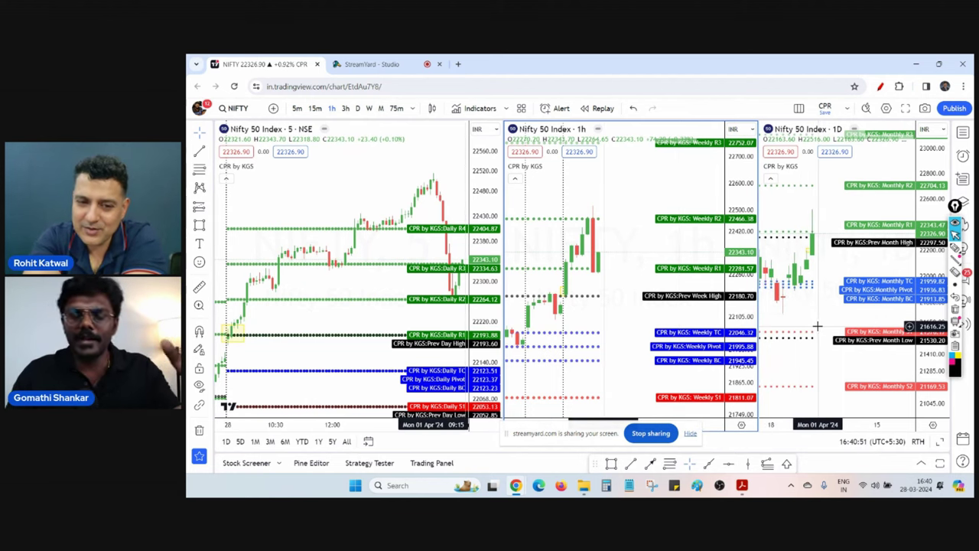
click(388, 320)
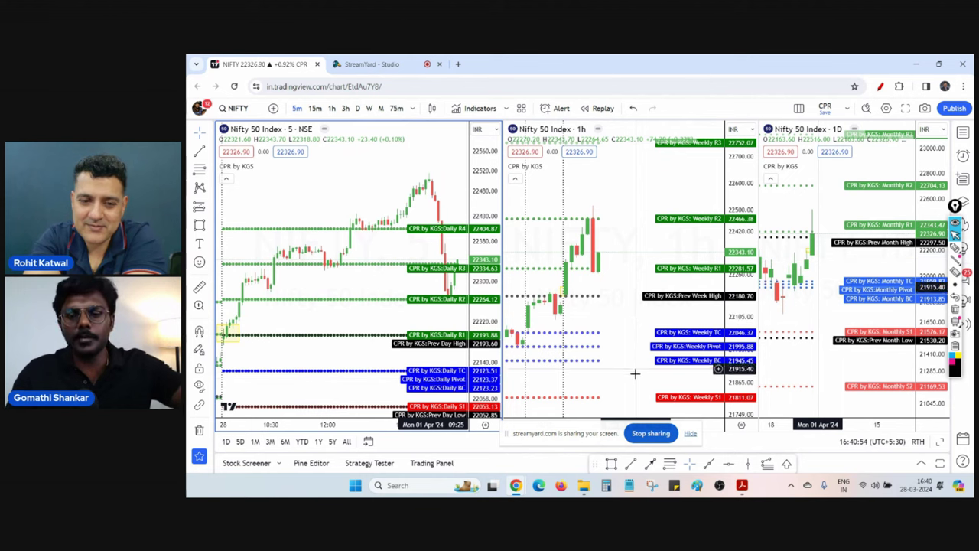
click(630, 399)
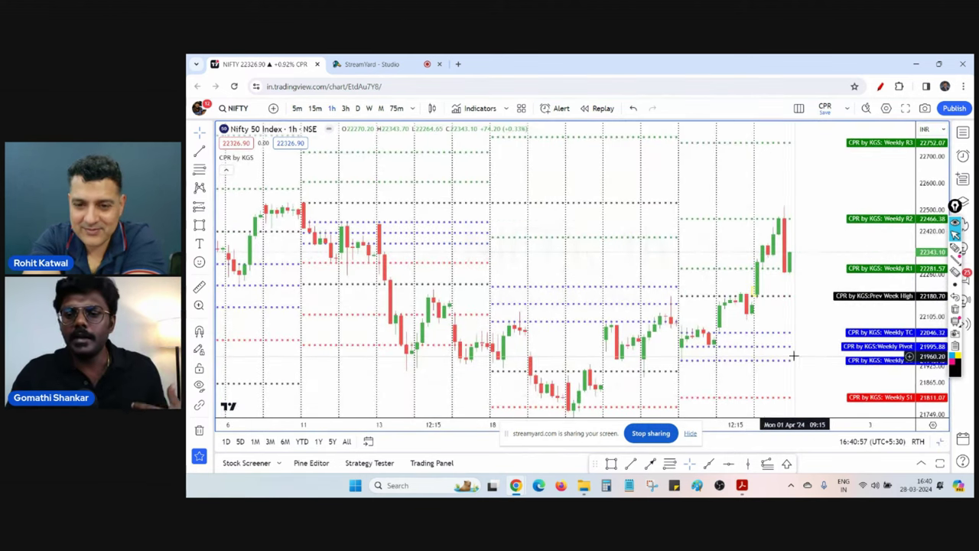
scroll(793, 351, right, 2)
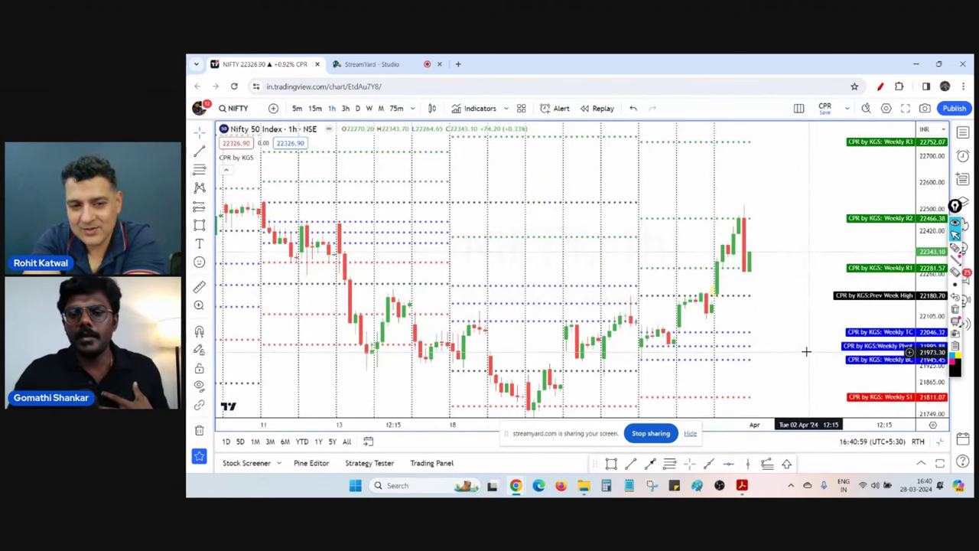
scroll(791, 347, right, 1)
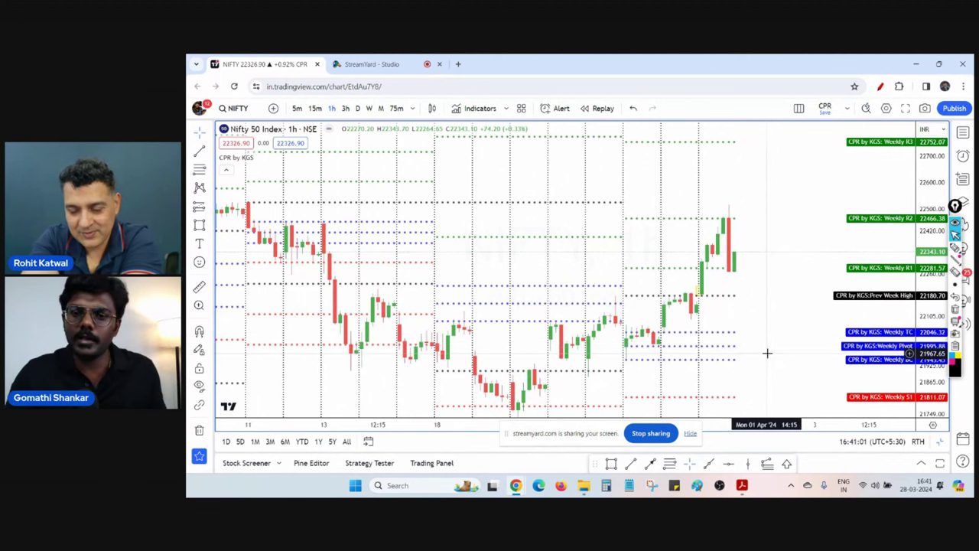
Step: Mark the Weekly R2 level at the latest 1h swing high with a red line, and clear it and close the drawing tools
click(880, 86)
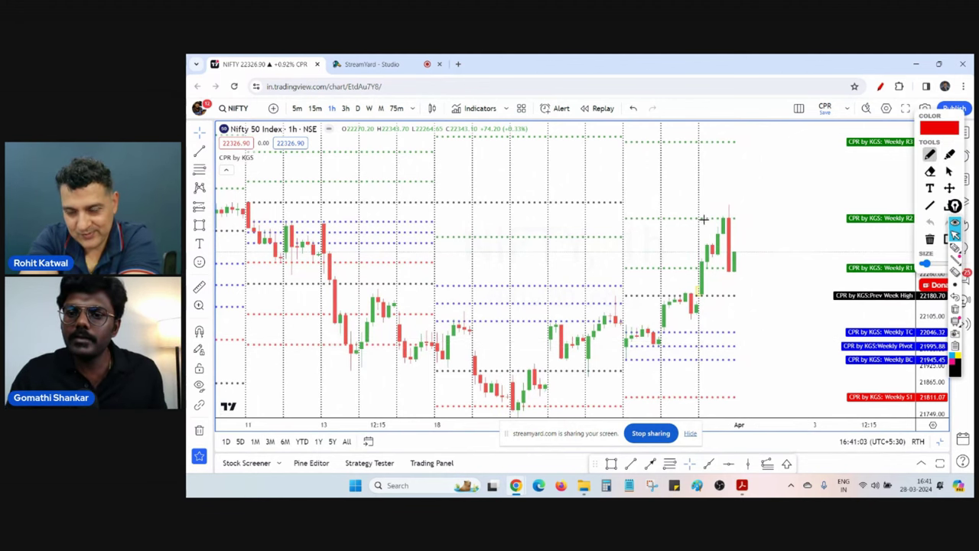
drag(702, 219, 752, 219)
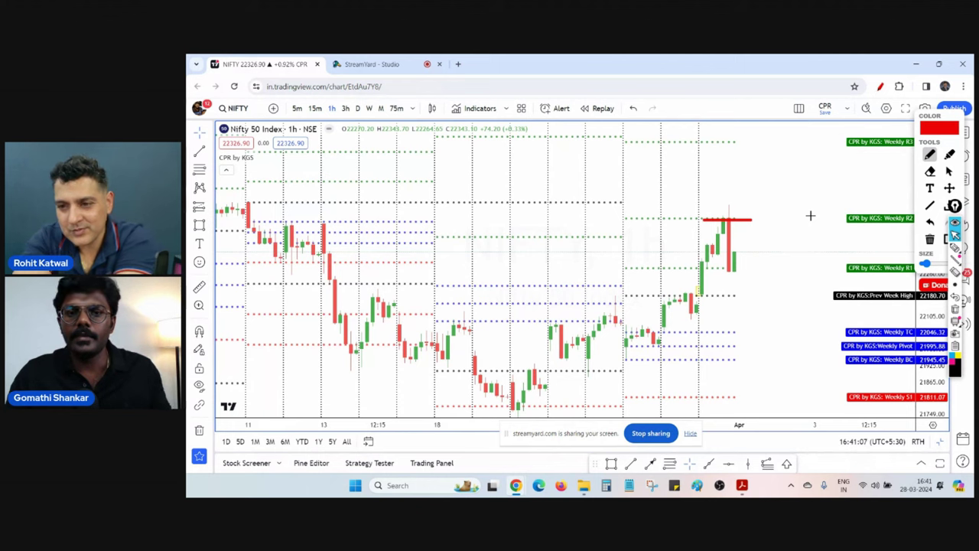
click(930, 239)
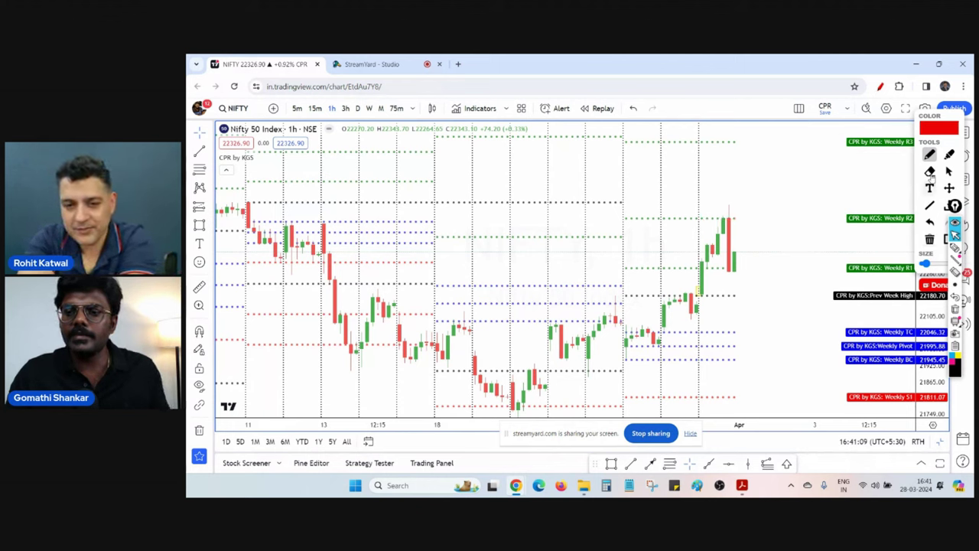
drag(938, 113, 901, 114)
click(913, 240)
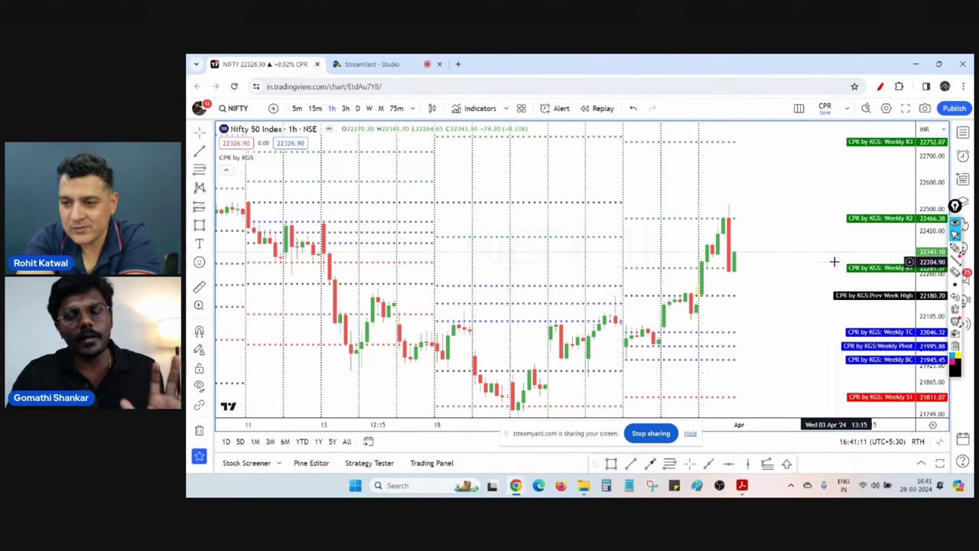
Step: Draw a red arrow and short line at the 1h breakout near Weekly R1, and a tick at Weekly R2
click(880, 86)
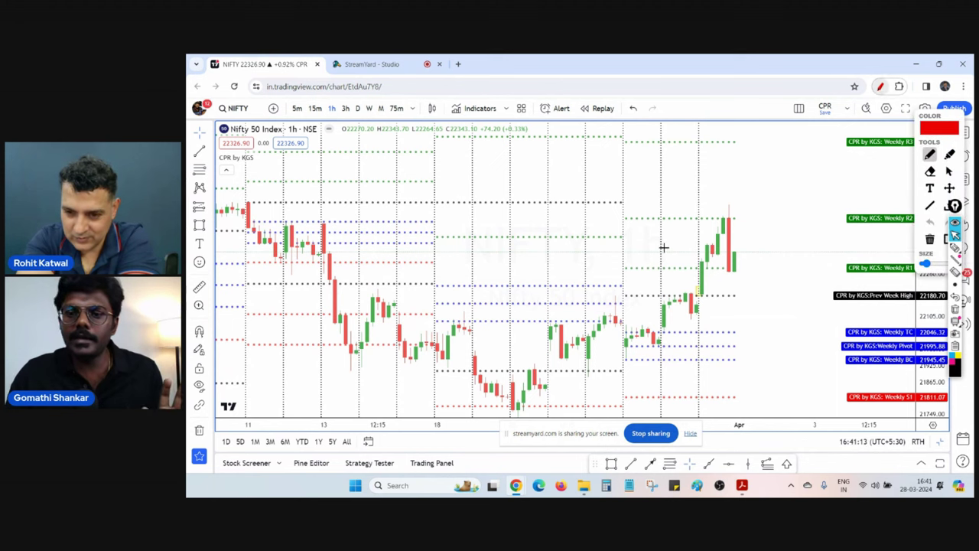
drag(664, 231, 721, 275)
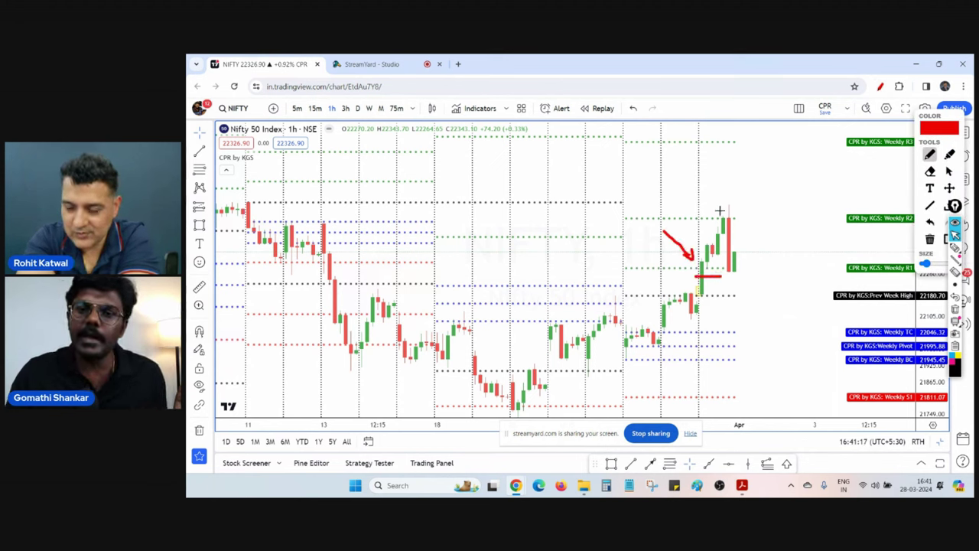
drag(706, 208, 723, 200)
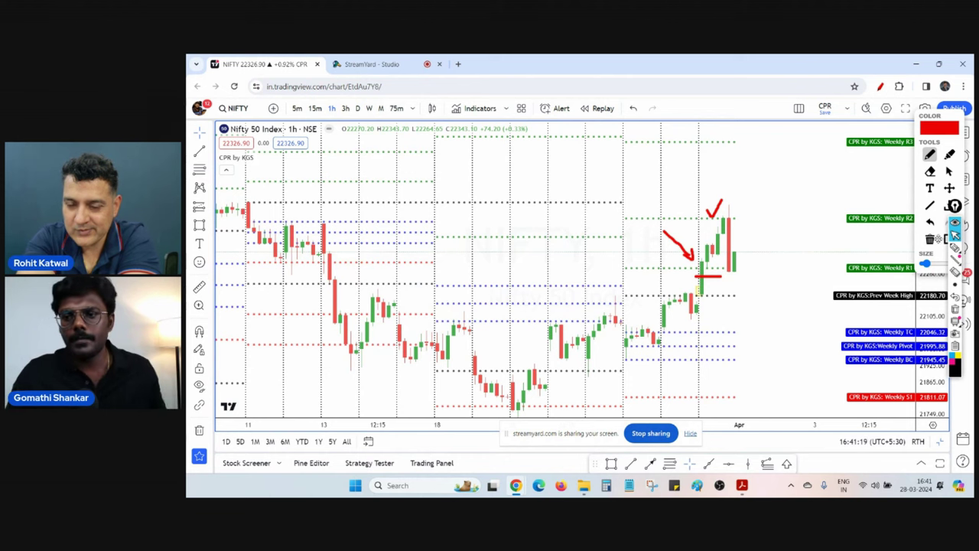
Step: Clear the red marks and restore the 1h chart to the three-chart layout
click(931, 239)
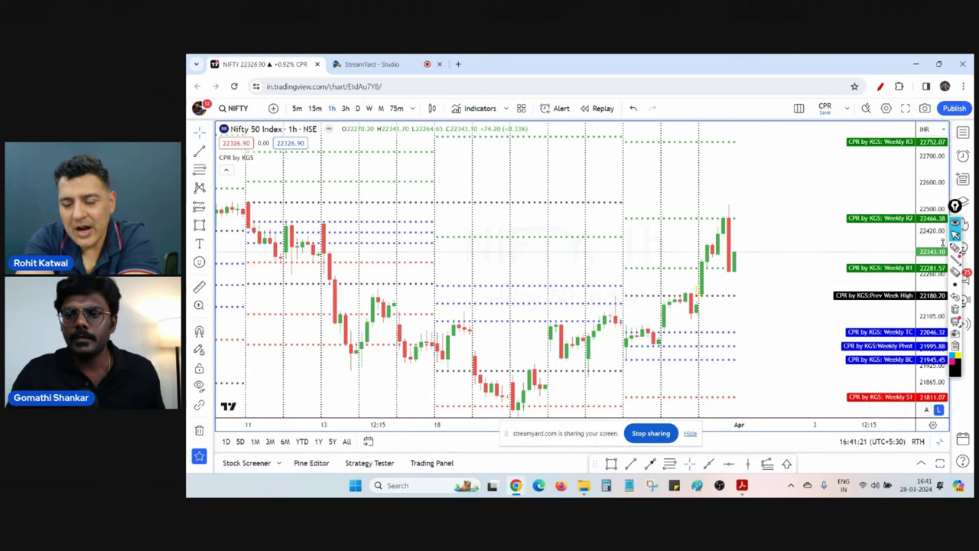
mouse_move(615, 396)
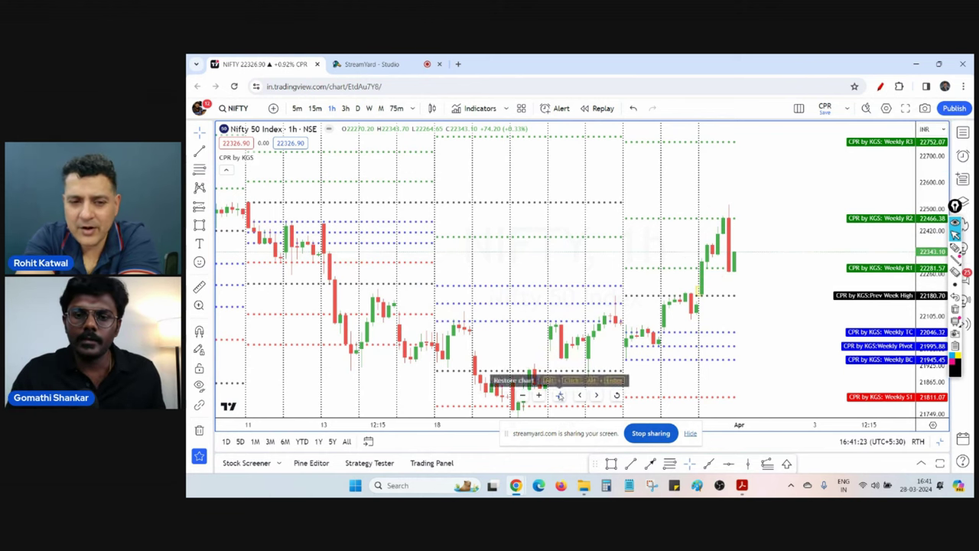
click(560, 396)
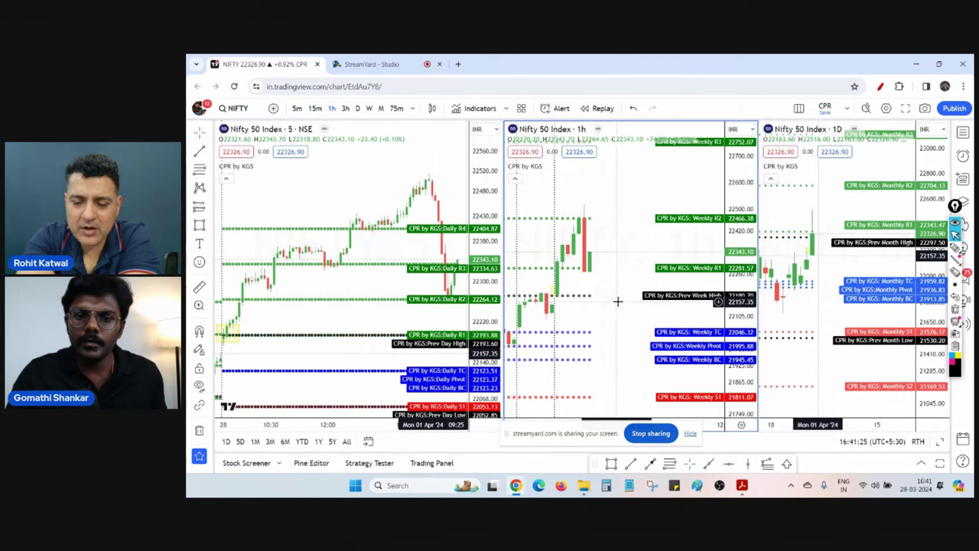
Step: Switch to the PDF presentation in Acrobat and bring up the "CPR SETTINGS TO BE USED" slide
drag(617, 301, 606, 301)
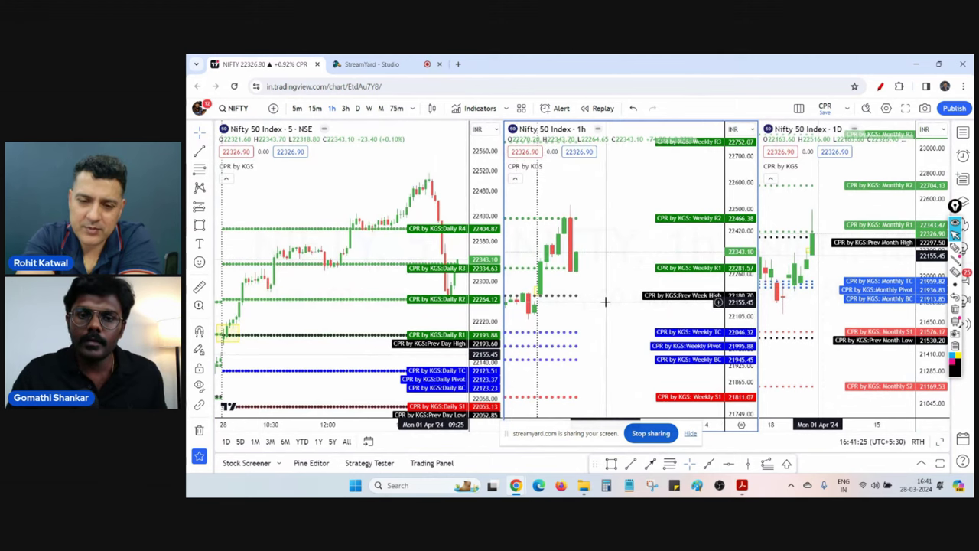
click(742, 485)
click(762, 330)
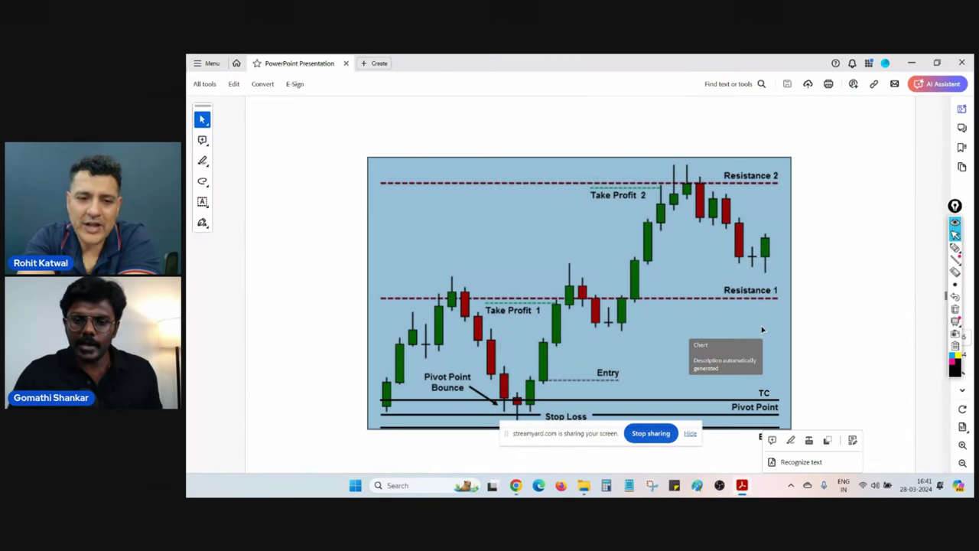
click(817, 326)
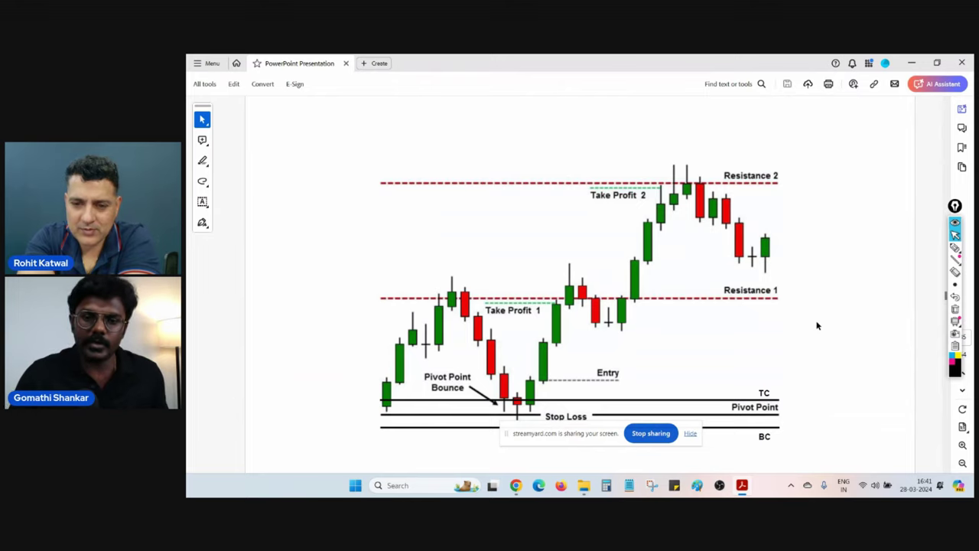
scroll(817, 326, down, 4)
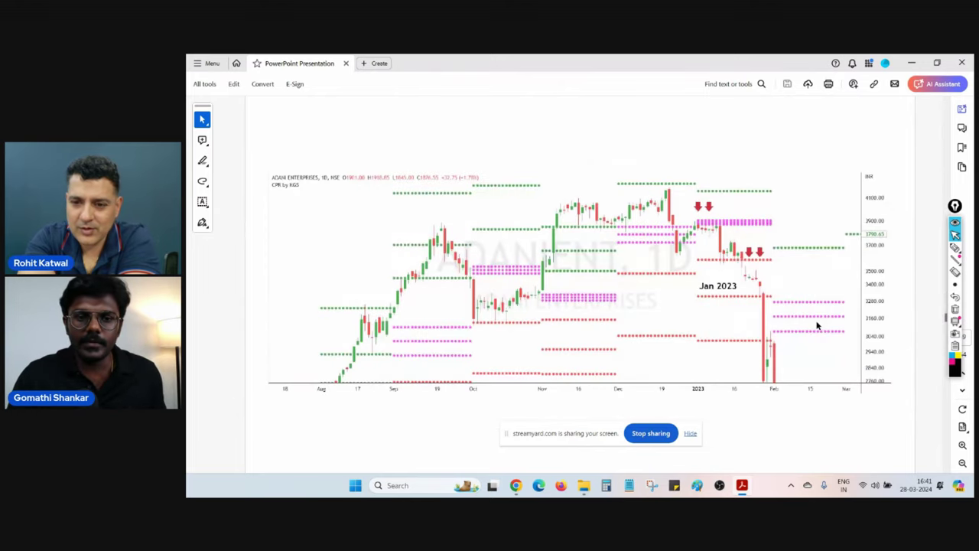
scroll(817, 326, up, 2)
scroll(817, 326, down, 6)
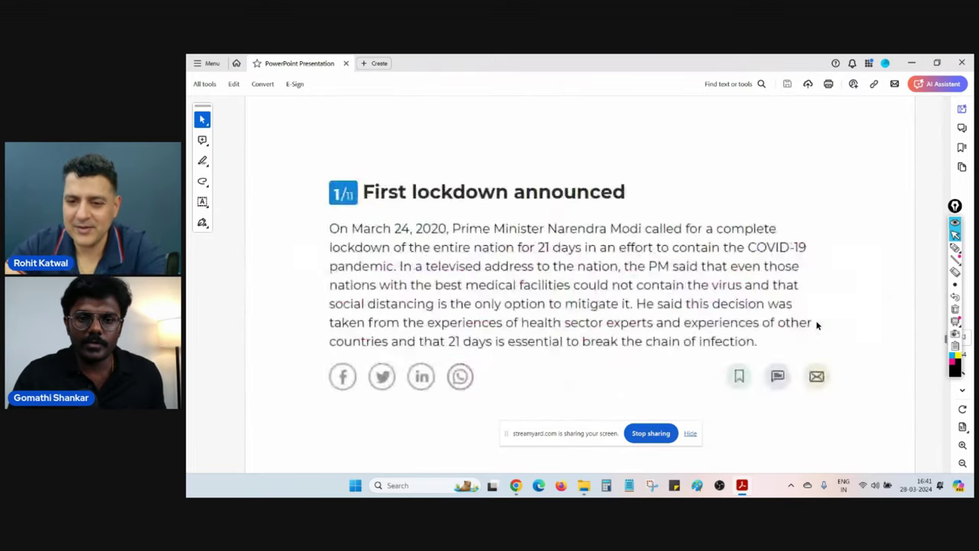
scroll(817, 326, down, 3)
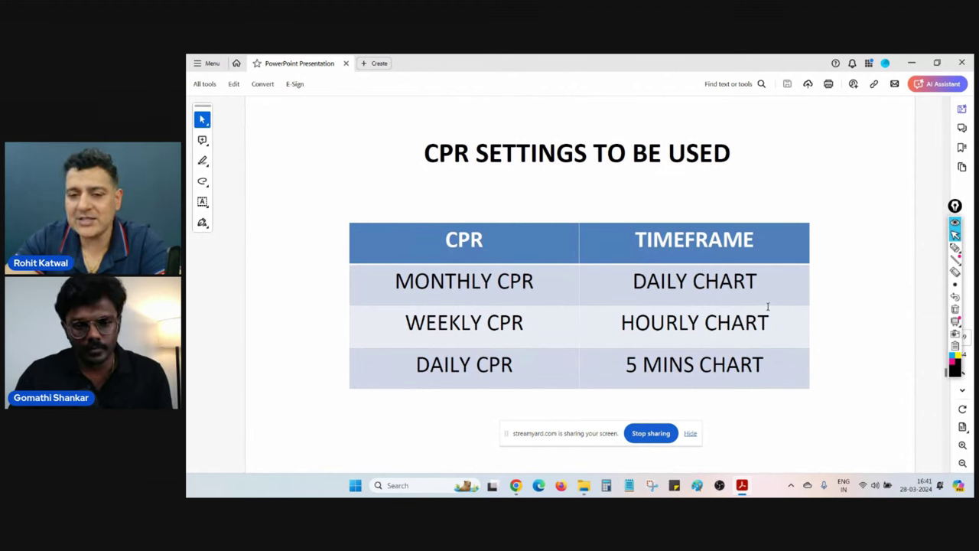
Step: Underline DAILY, WEEKLY and MONTHLY in the slide's CPR column with the black pen, and clear the marks
click(954, 247)
drag(414, 376, 467, 376)
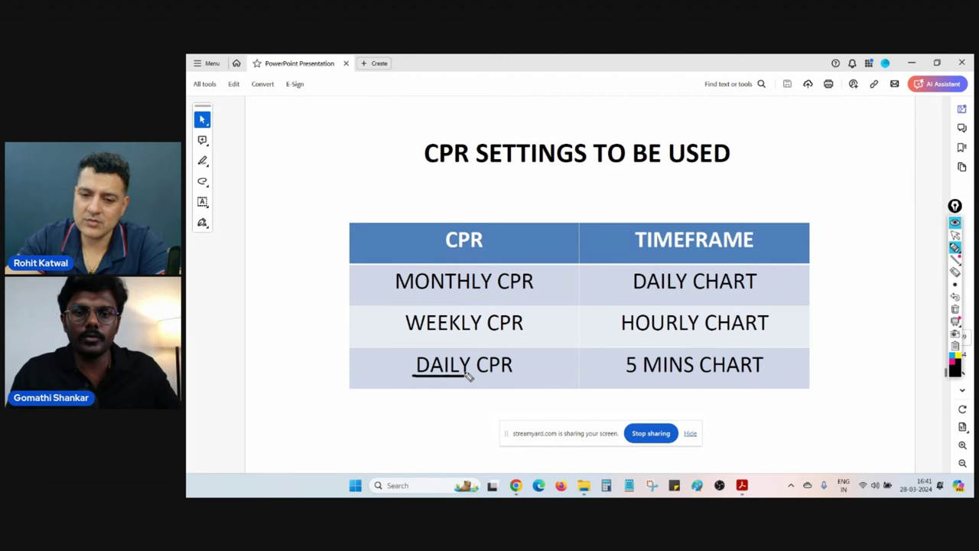
drag(407, 339, 472, 339)
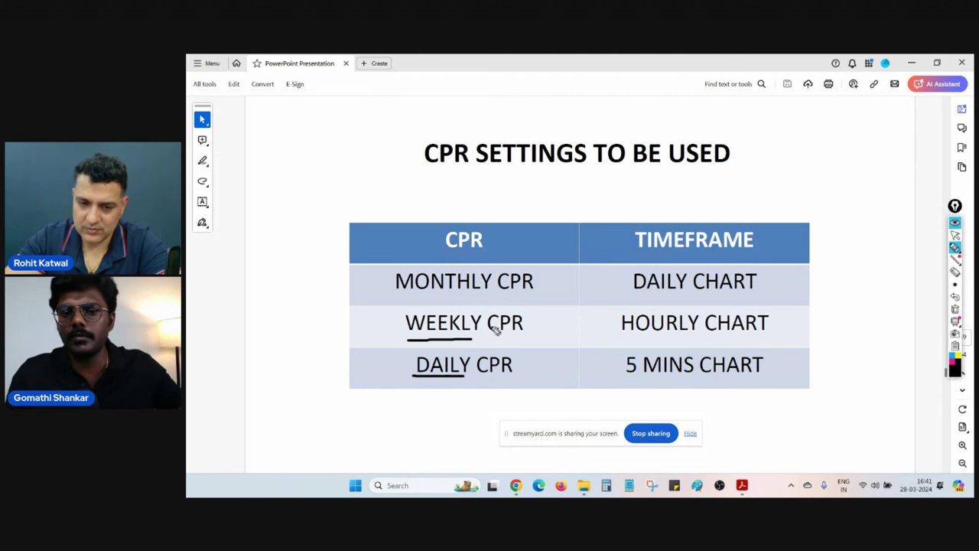
drag(401, 302, 495, 302)
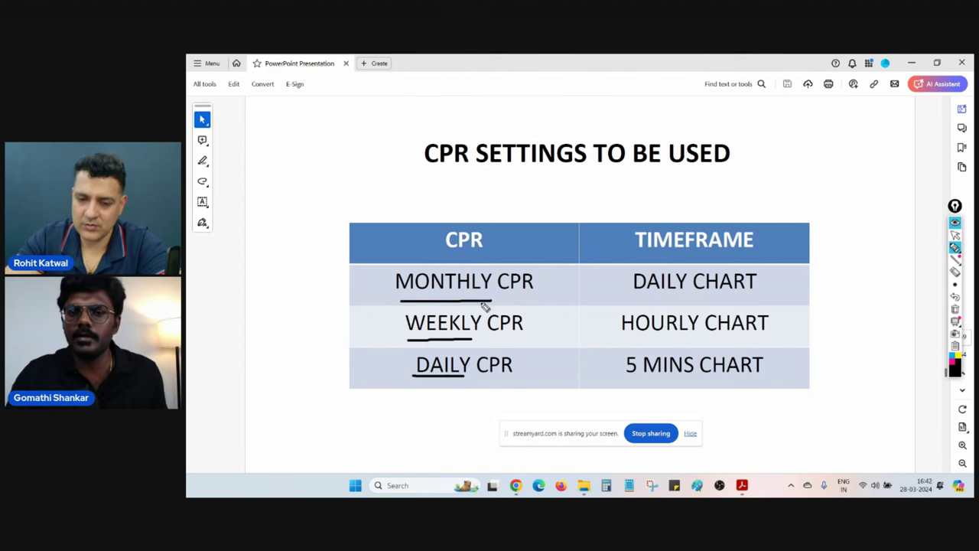
click(955, 309)
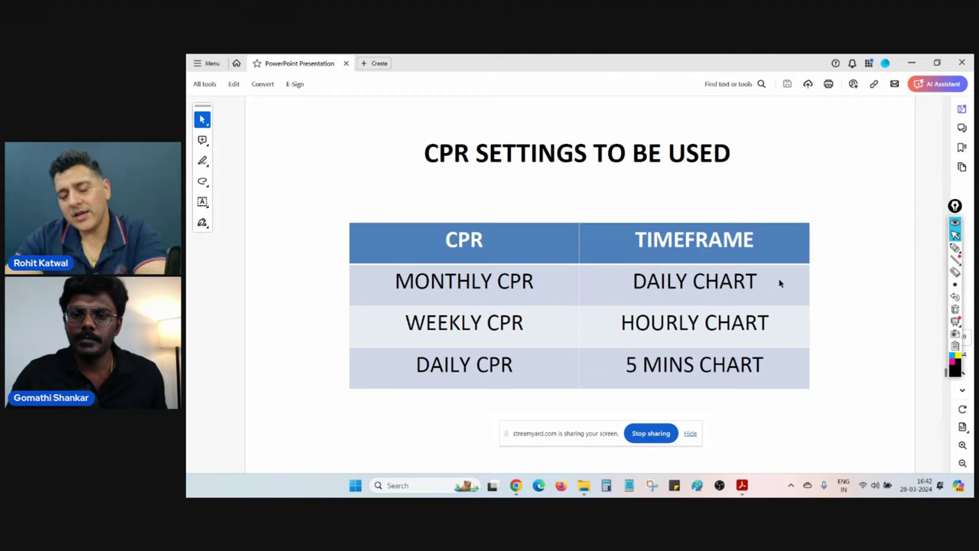
Step: Switch to the TradingView charts in Chrome, maximise the 5-minute Nifty 50 chart and shift it to leave space after the latest candles
mouse_move(515, 486)
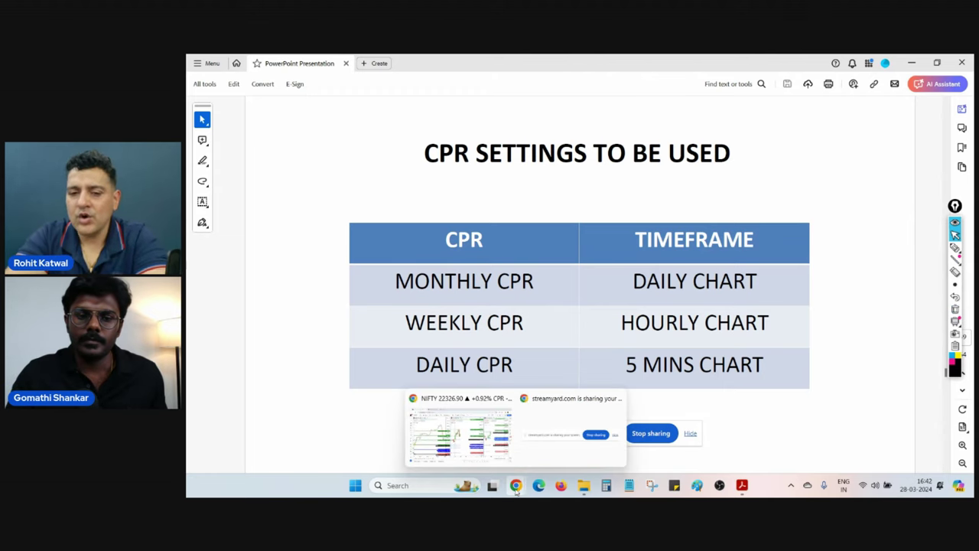
click(472, 430)
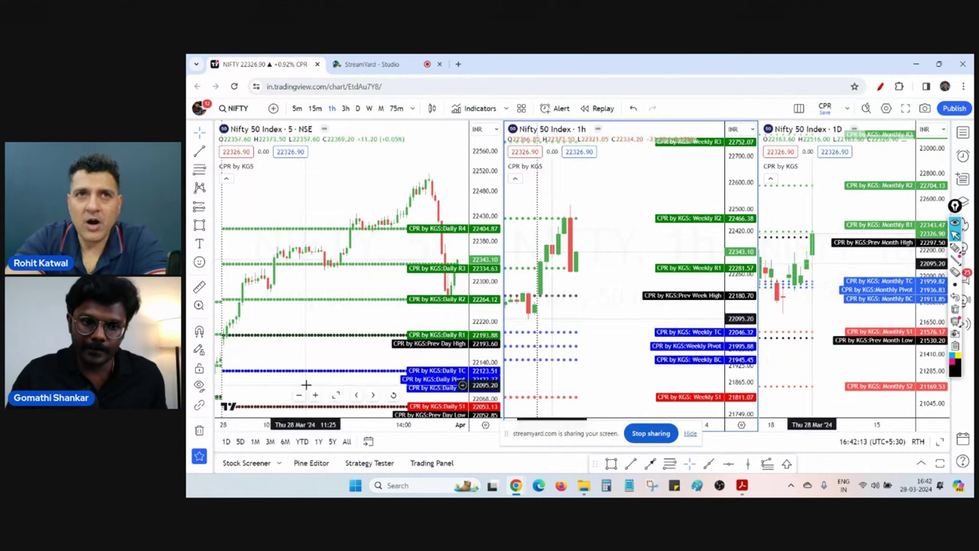
click(334, 395)
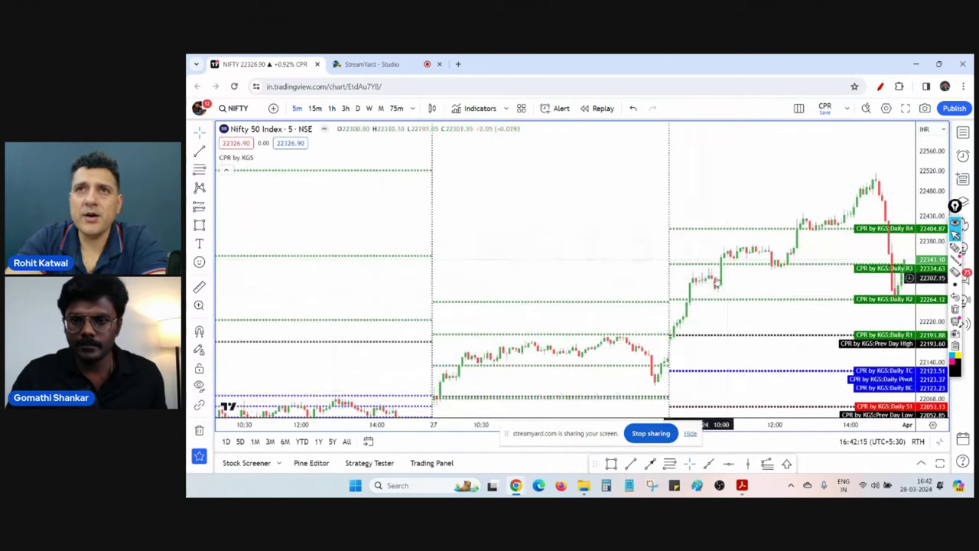
drag(756, 284, 684, 282)
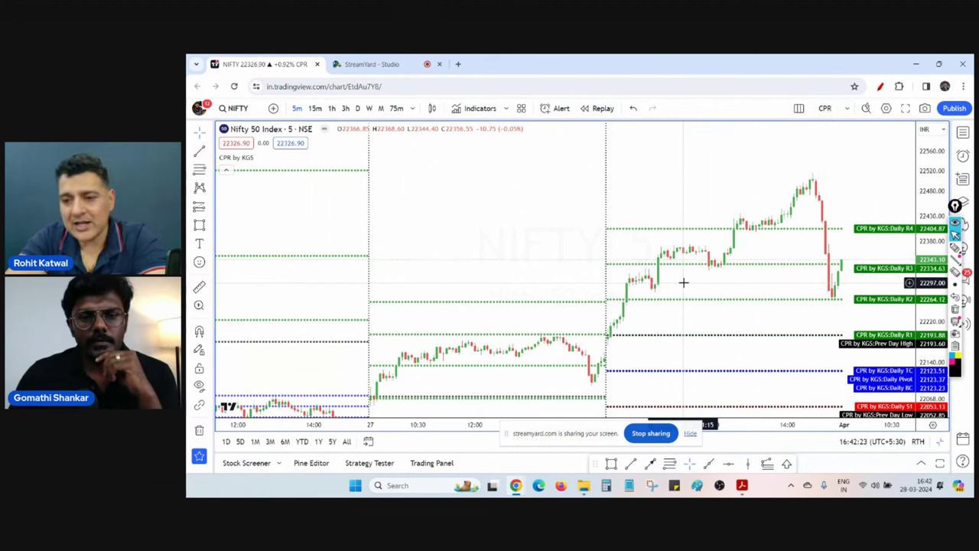
Step: Restore the three-chart layout and reposition the candles on the 5-minute and 1h charts
mouse_move(611, 380)
click(561, 395)
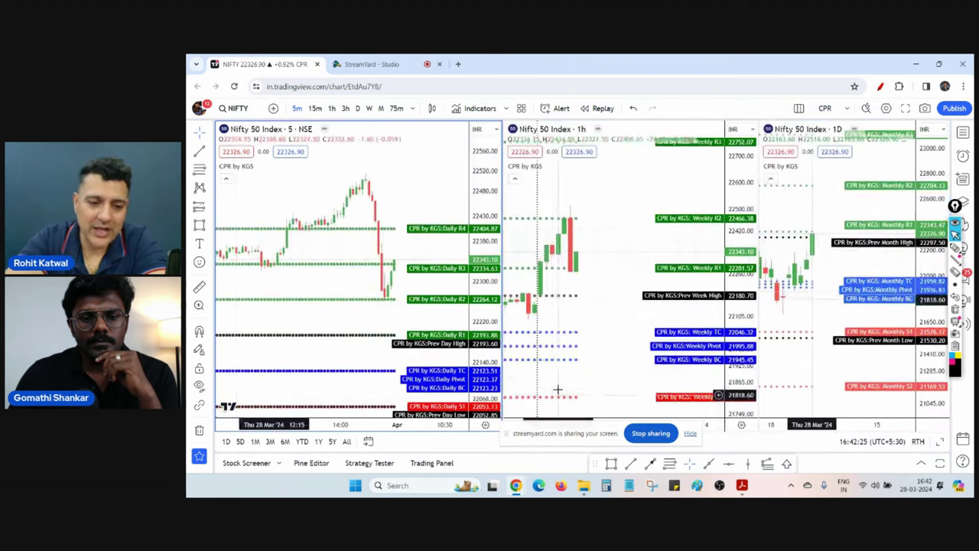
drag(376, 334, 352, 336)
scroll(398, 344, up, 1)
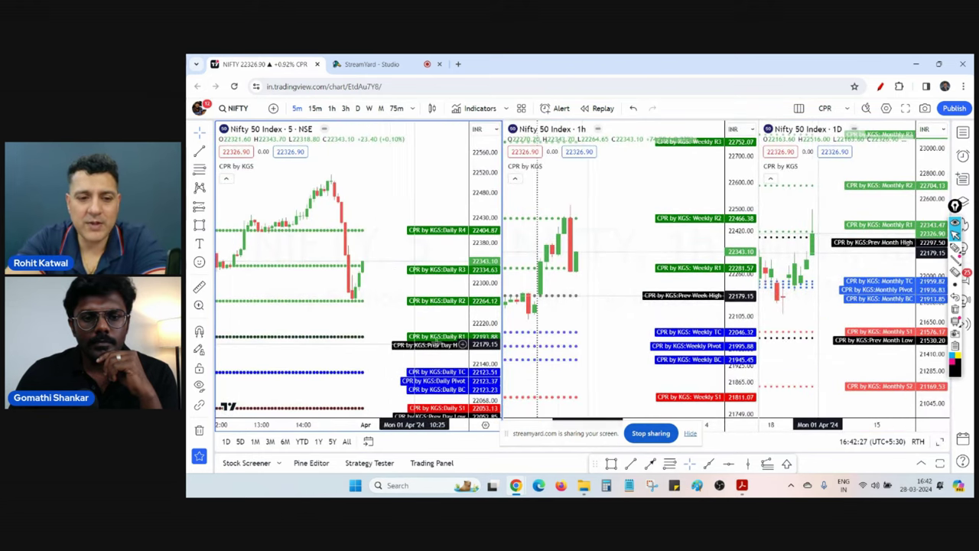
drag(612, 317, 645, 317)
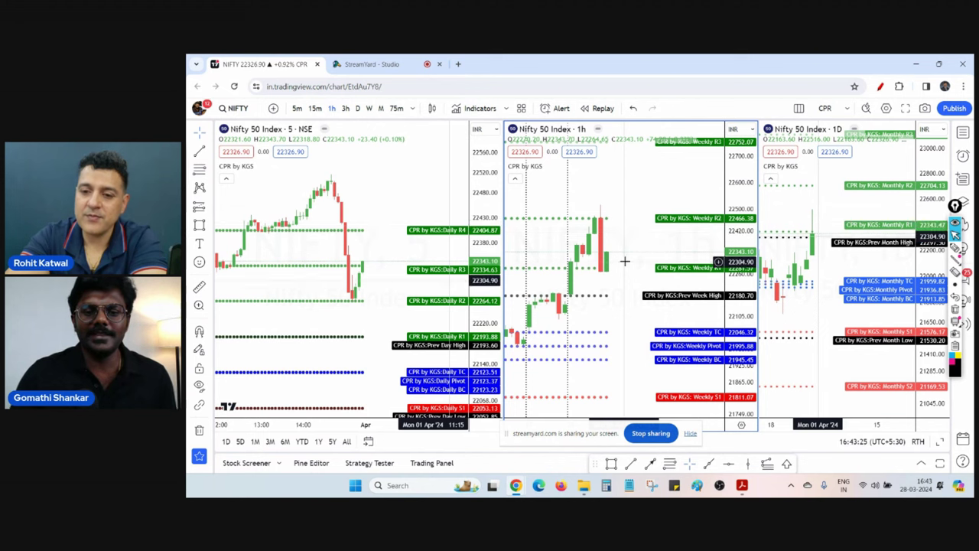
Step: Check the input options of the CPR by KGS indicator on the 5-minute chart and close its settings
mouse_move(741, 494)
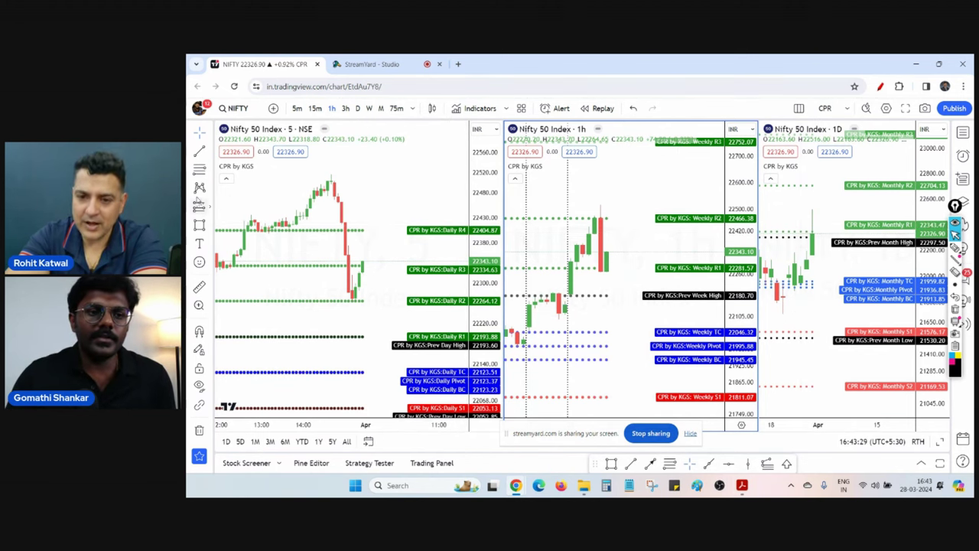
click(277, 166)
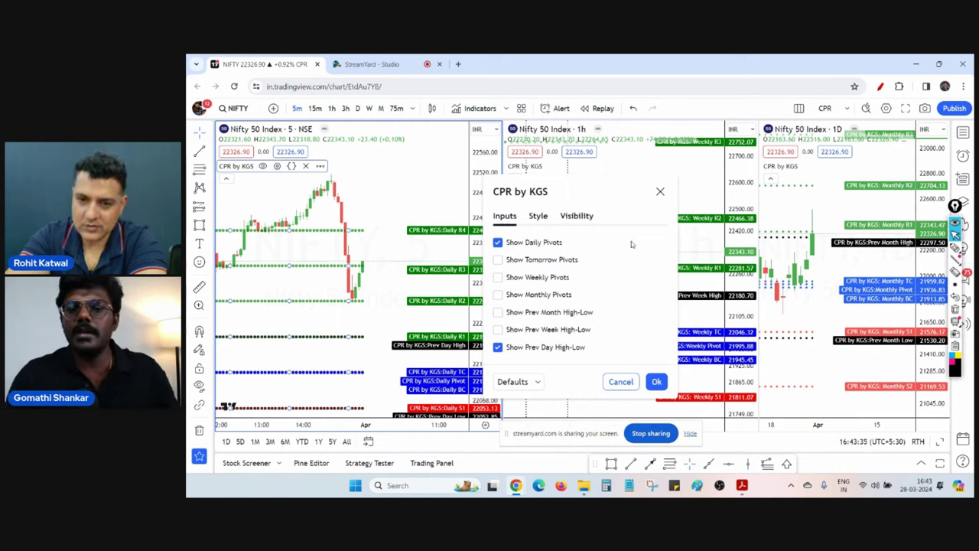
click(657, 381)
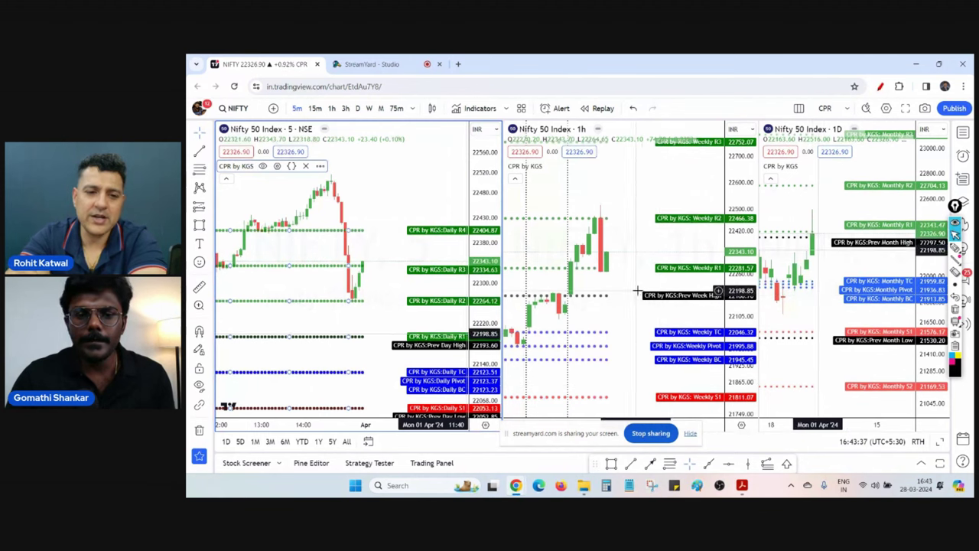
click(276, 167)
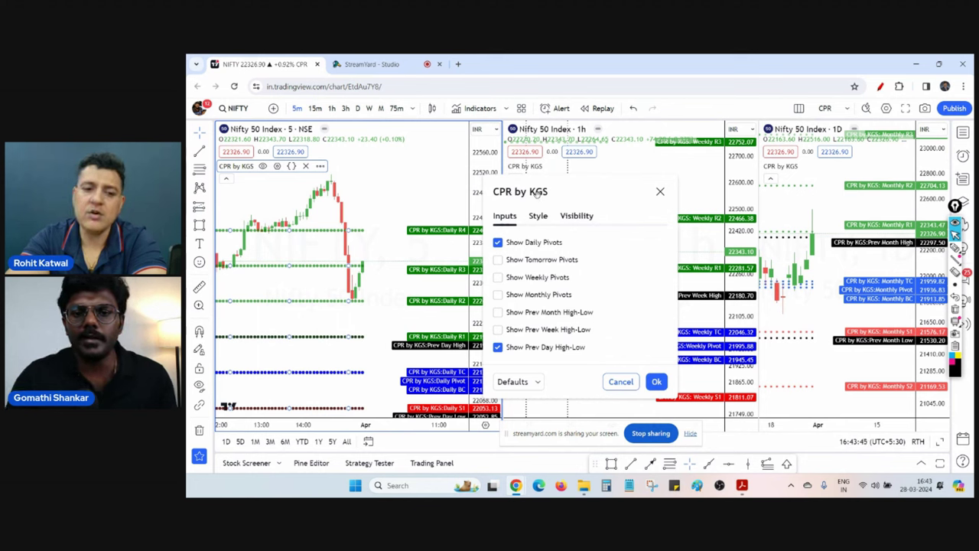
click(659, 193)
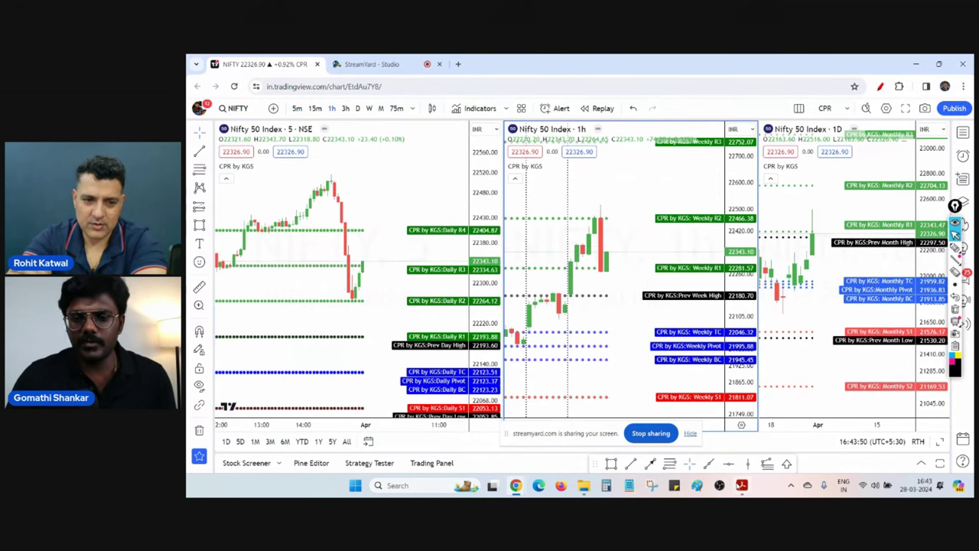
Step: Switch to the PDF presentation in Acrobat and browse its slides to find the Adani Enterprises daily chart for Jan 2023
click(742, 485)
scroll(697, 325, down, 4)
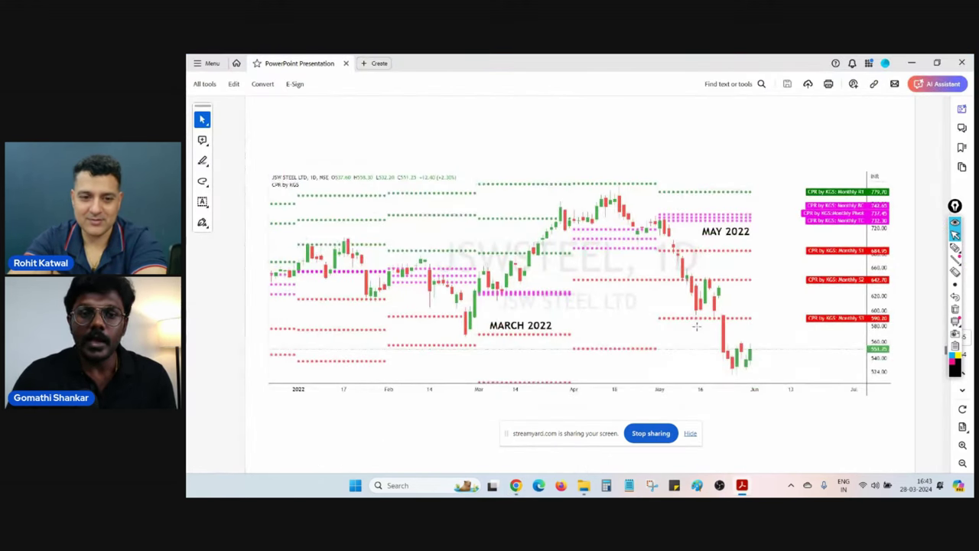
scroll(697, 325, down, 1)
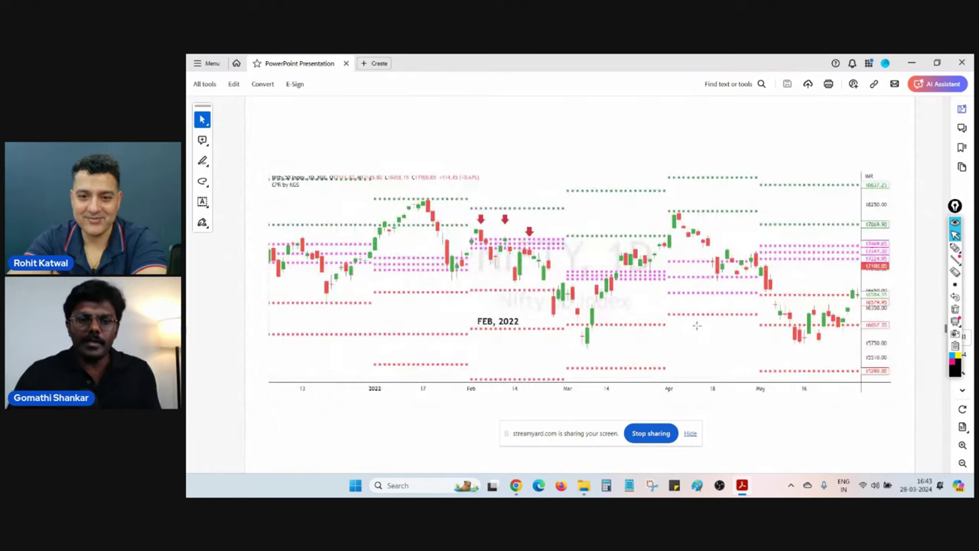
scroll(692, 326, down, 4)
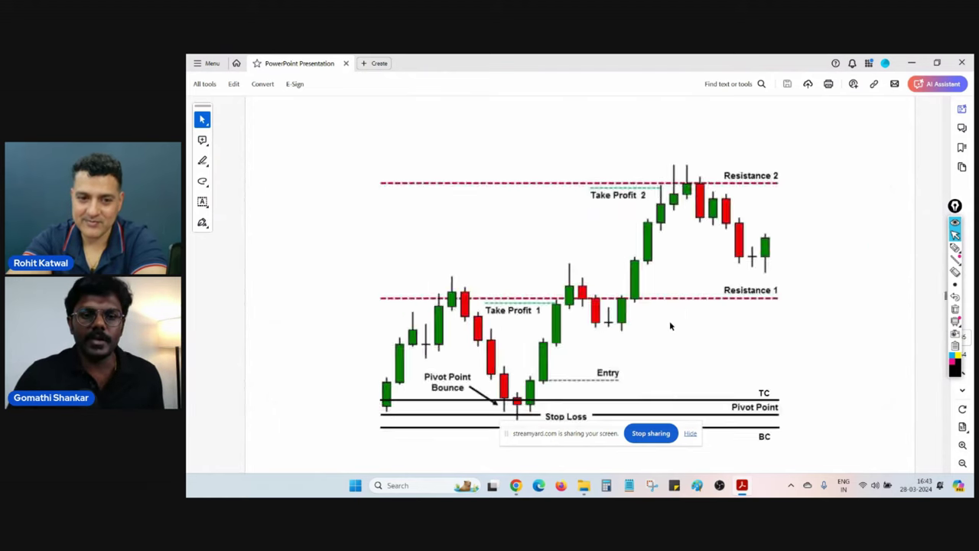
scroll(669, 325, down, 1)
scroll(670, 326, down, 1)
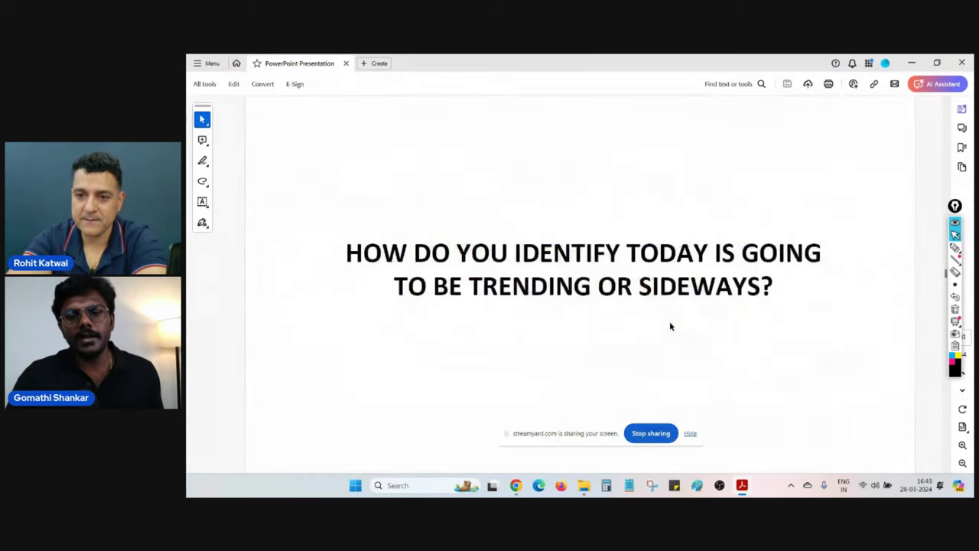
scroll(670, 326, up, 2)
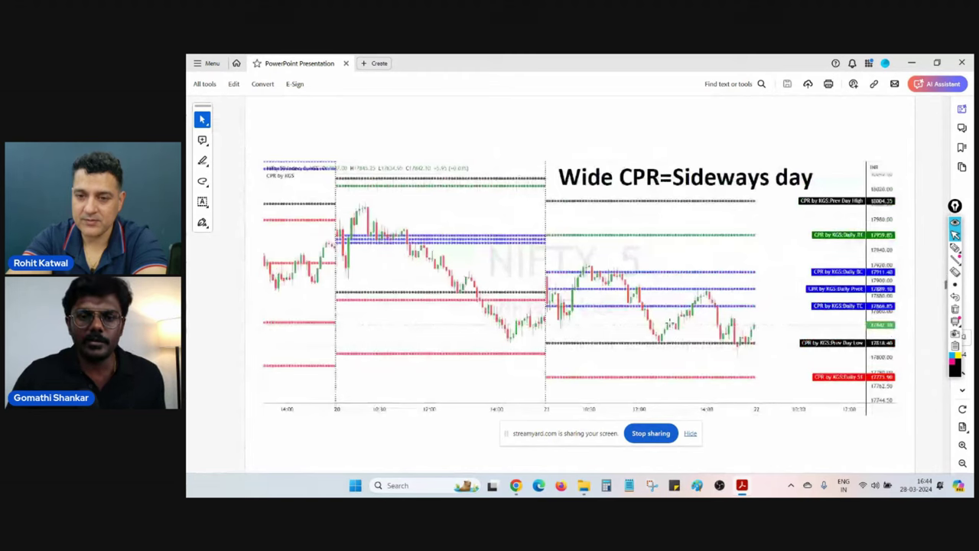
scroll(670, 322, up, 4)
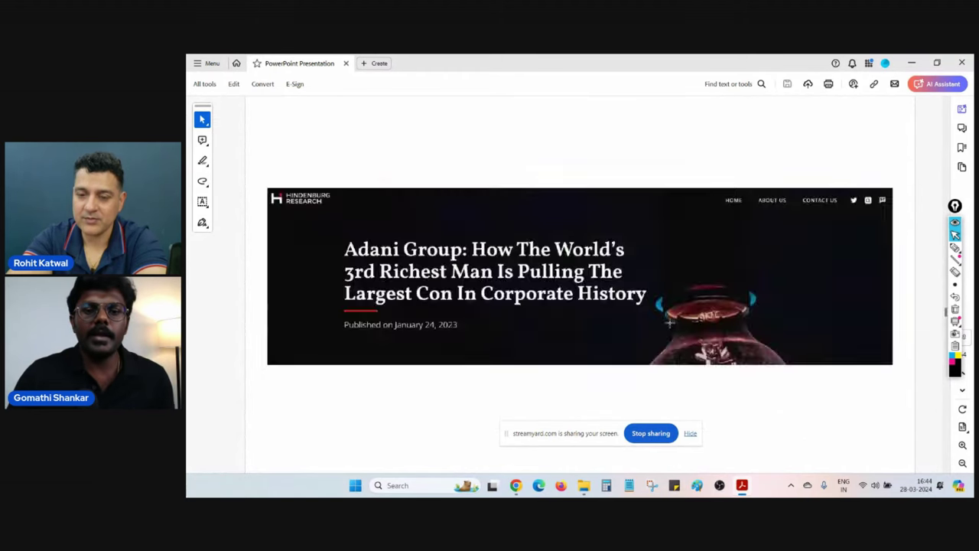
scroll(670, 323, down, 1)
scroll(670, 323, up, 1)
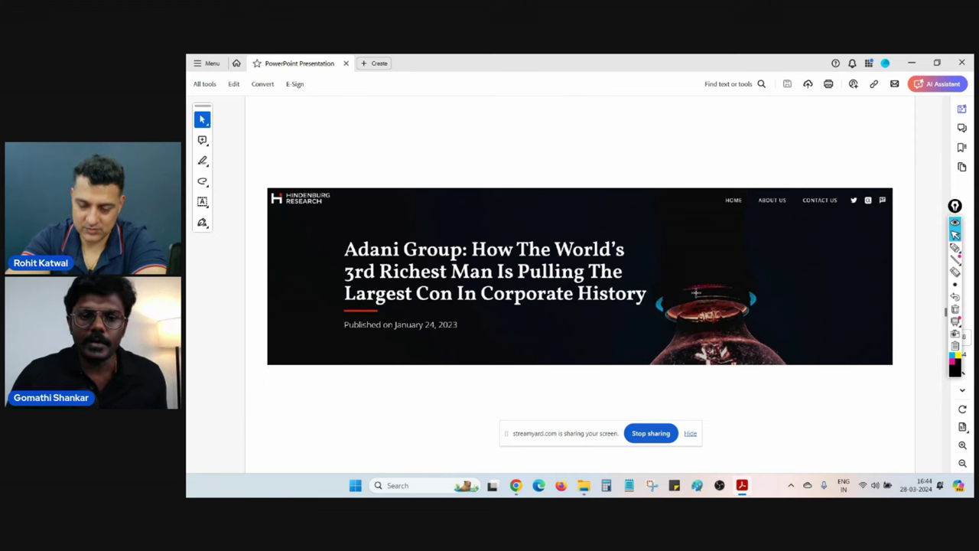
scroll(697, 292, down, 1)
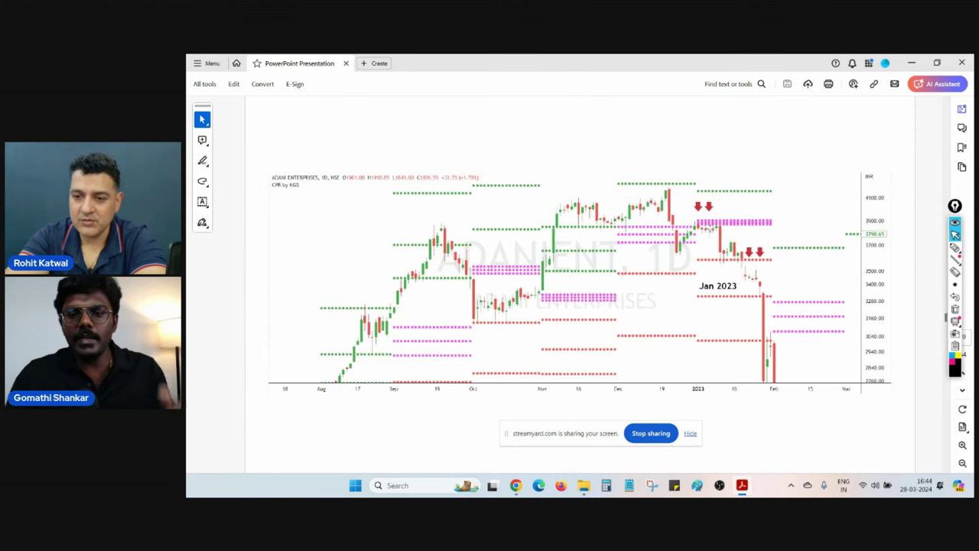
Step: Circle the early Jan 2023 candles at the monthly CPR and underline the 1D label in black, and clear the marks
click(955, 247)
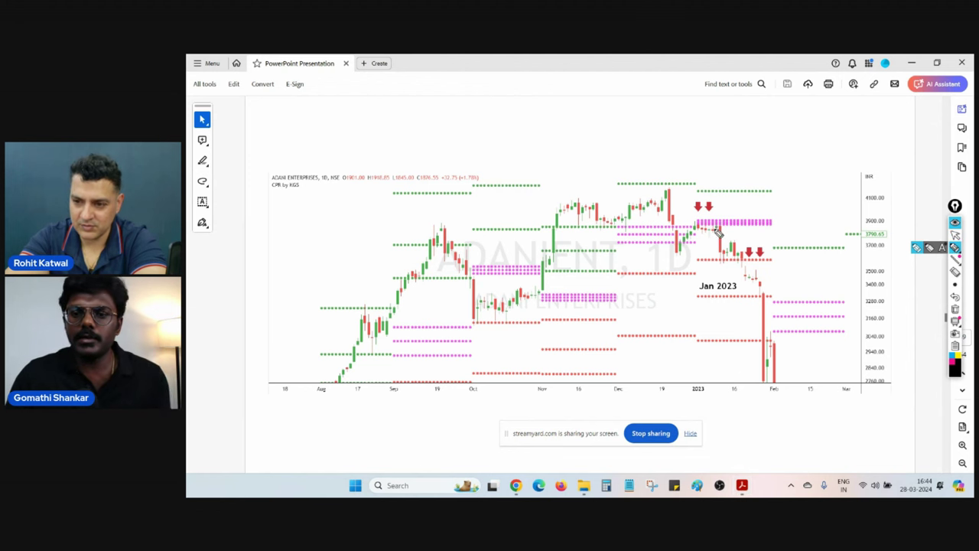
mouse_move(713, 220)
mouse_down()
mouse_move(693, 228)
mouse_move(718, 242)
mouse_move(715, 223)
mouse_up()
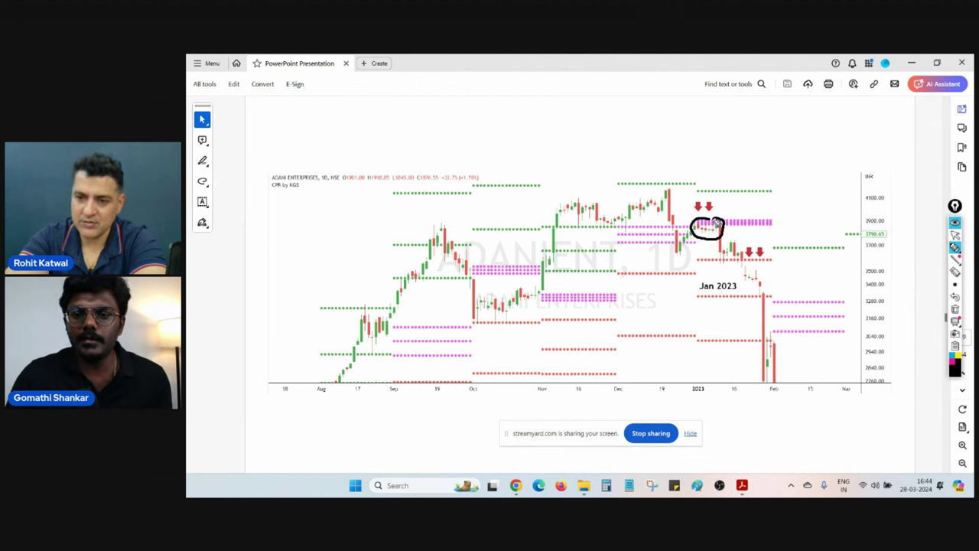
drag(319, 185, 346, 187)
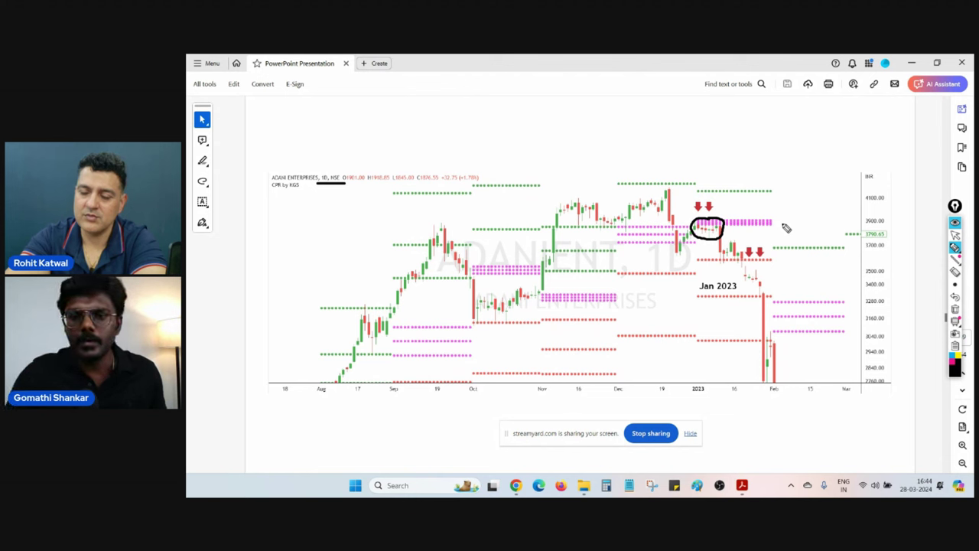
click(955, 309)
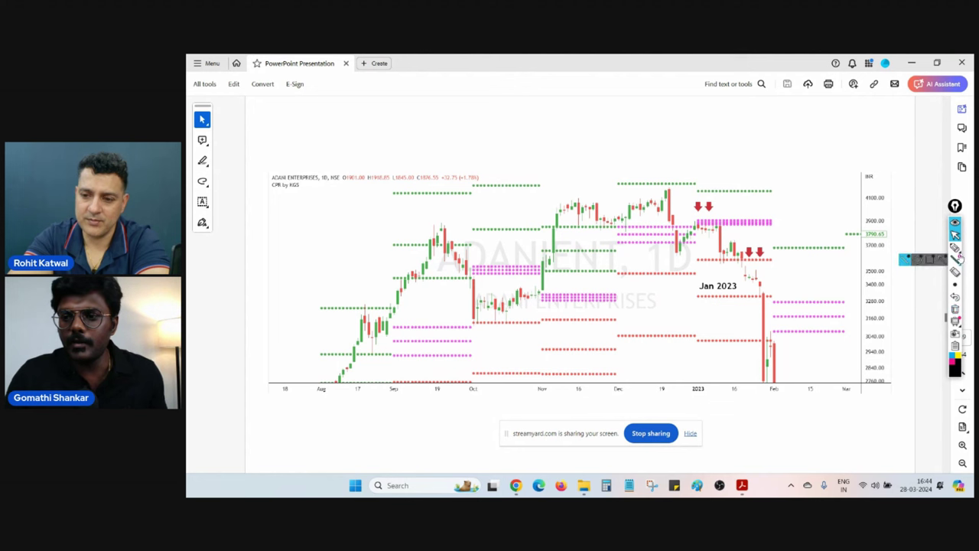
mouse_move(962, 284)
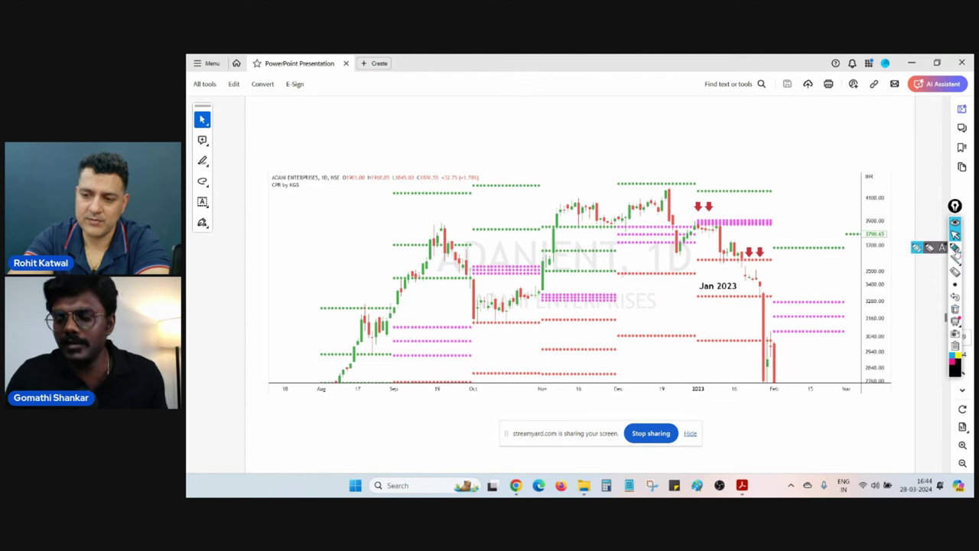
Step: Outline the January 2023 monthly CPR band on the Adani Enterprises slide in black, and clear the mark
click(930, 260)
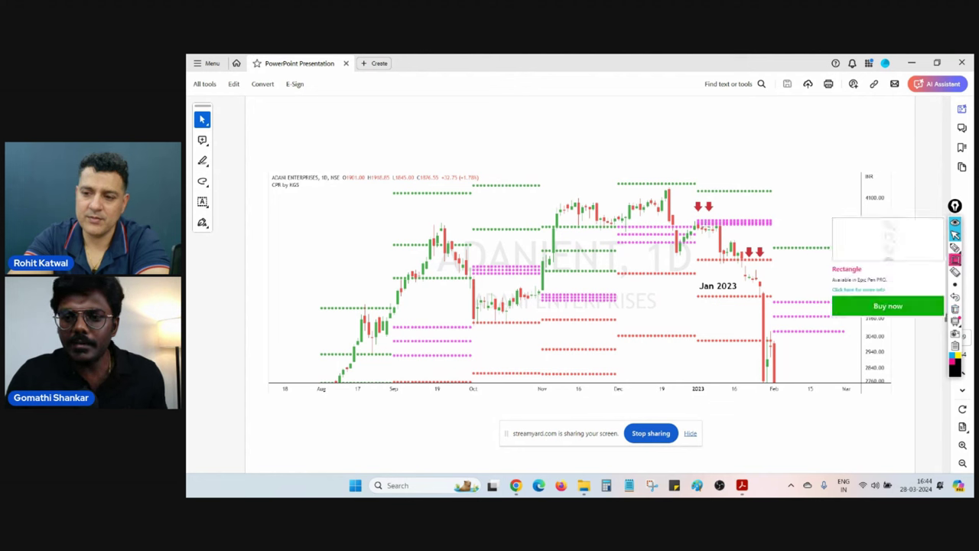
click(956, 247)
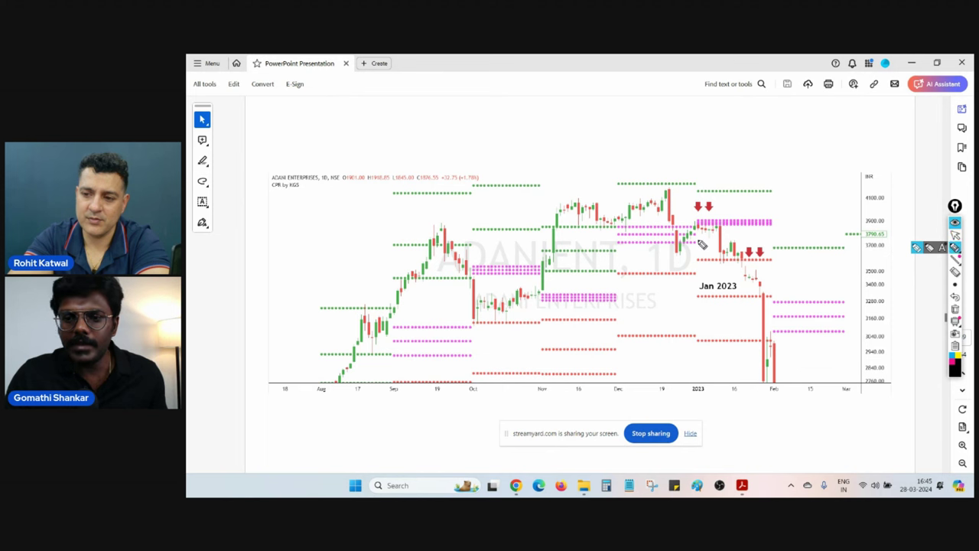
mouse_move(699, 224)
mouse_down()
mouse_move(776, 224)
mouse_move(694, 228)
mouse_up()
click(955, 234)
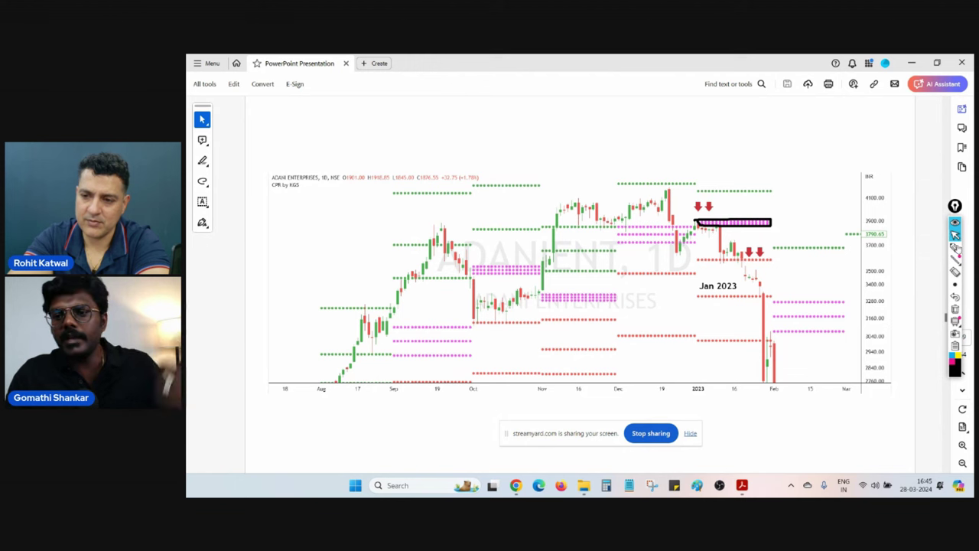
click(956, 311)
Step: Browse the following slides to the Adani Enterprises chart with the monthly CPR broken on Dec 23, 2022
scroll(807, 254, down, 1)
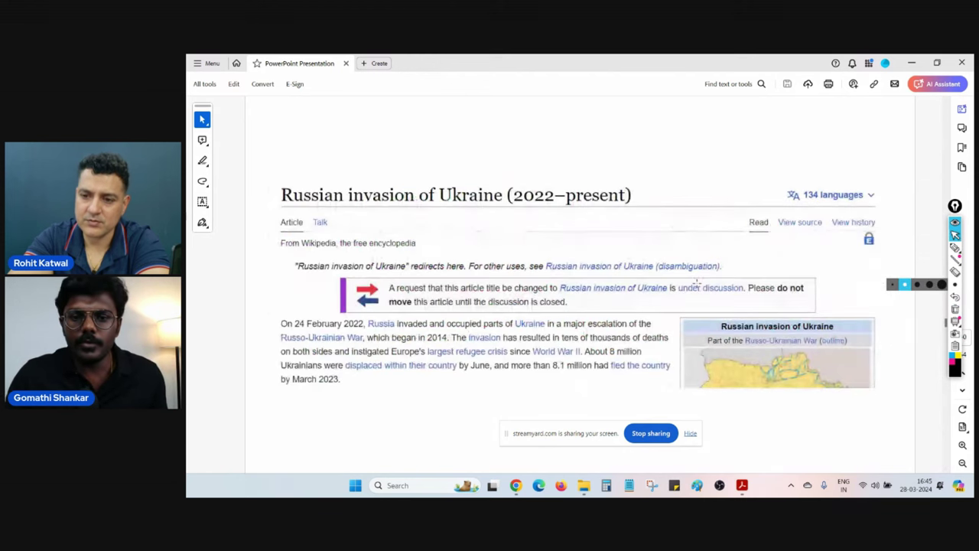
scroll(695, 282, down, 3)
scroll(696, 282, down, 4)
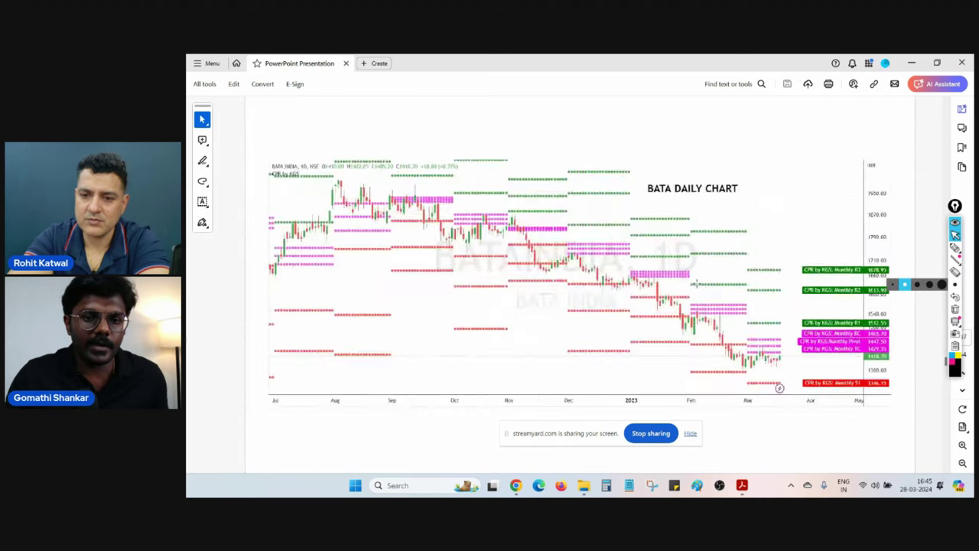
scroll(697, 283, down, 1)
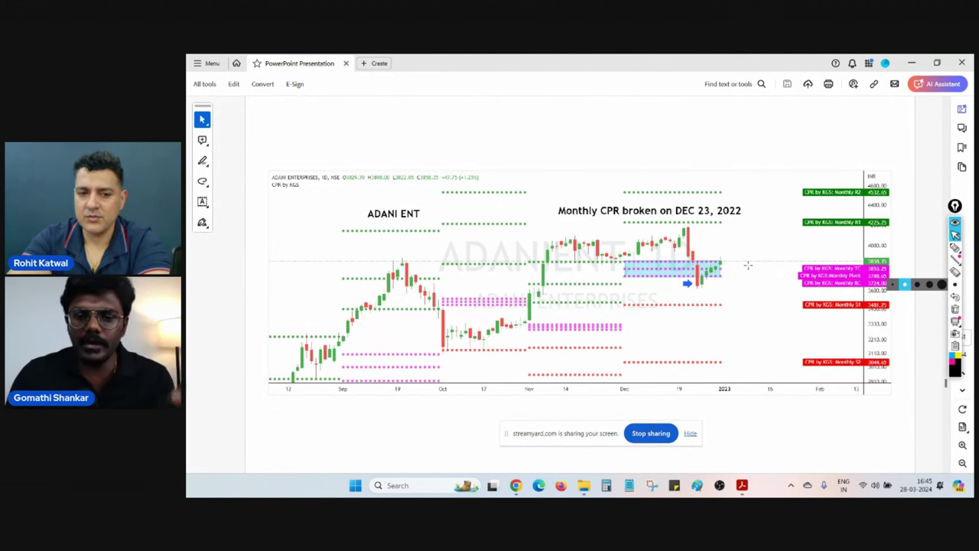
Step: Switch to TradingView in Chrome, load Adani Enterprises (ADANIENT, NSE) in the three charts and maximize the daily chart
mouse_move(516, 485)
click(440, 442)
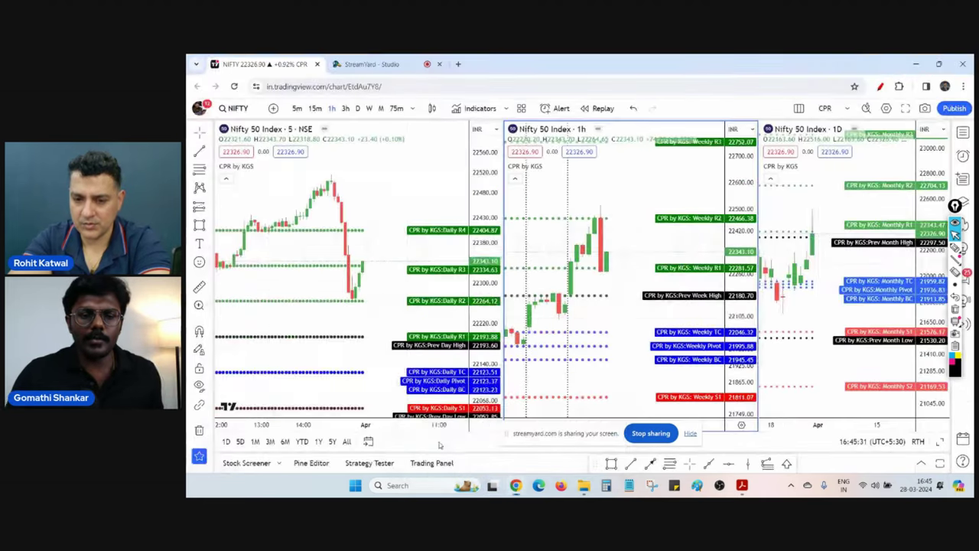
text(ADANI)
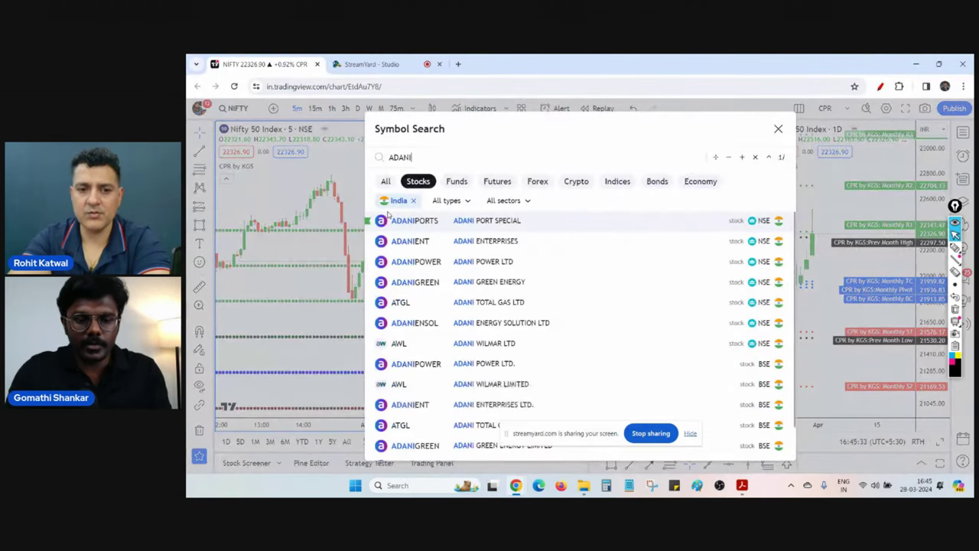
click(529, 241)
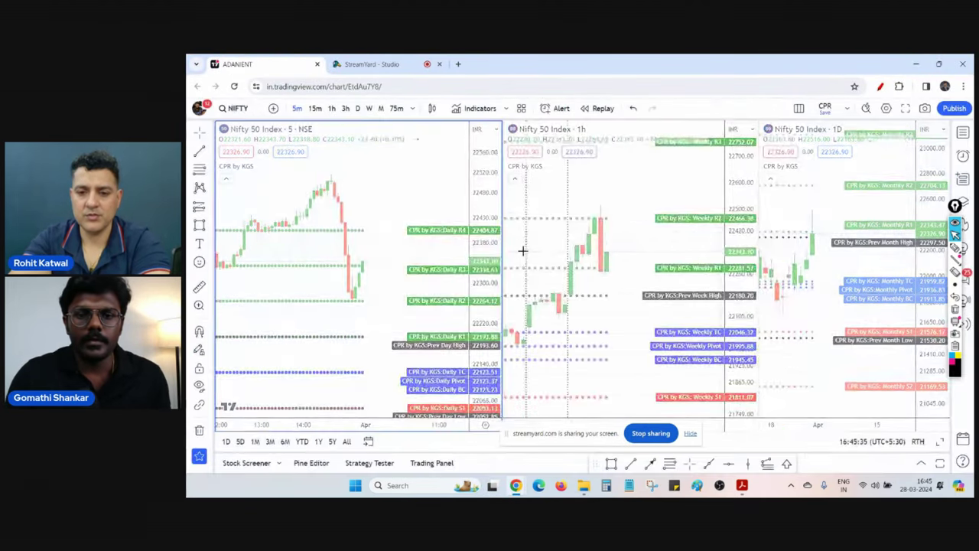
click(840, 396)
scroll(807, 301, down, 1)
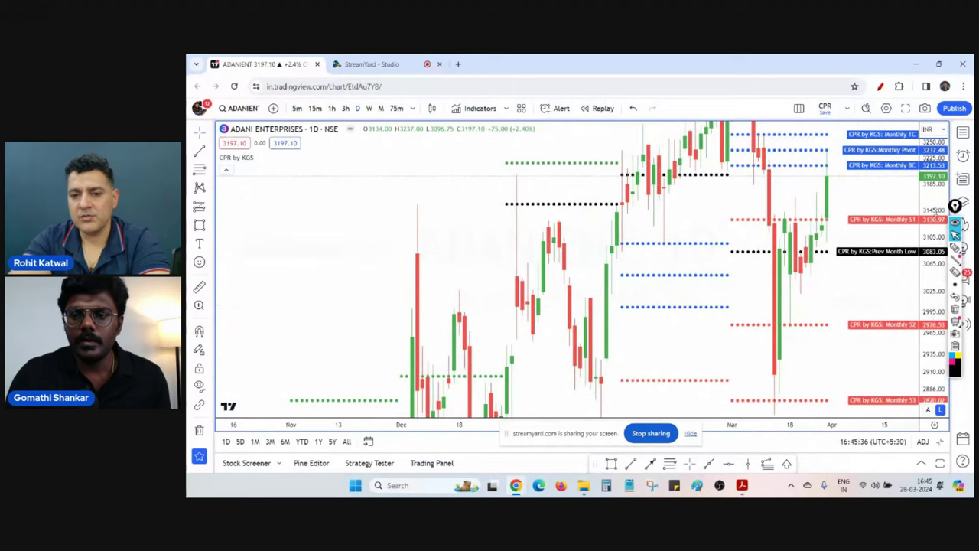
Step: Draw a yellow rectangle over the March 2024 monthly CPR band on the daily chart, from about 3212 to 3263
drag(935, 212, 935, 383)
drag(775, 346, 702, 344)
scroll(705, 344, up, 1)
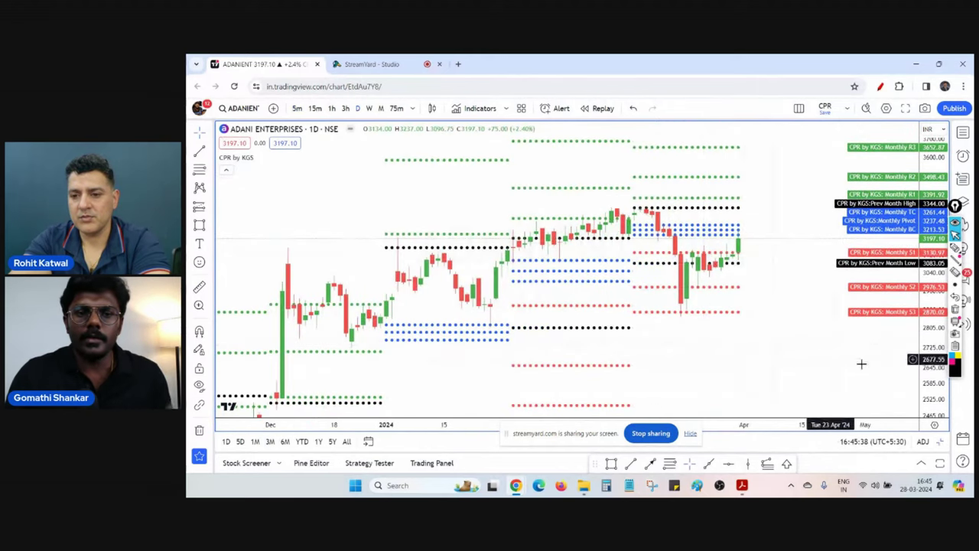
drag(935, 377, 857, 268)
drag(770, 343, 770, 371)
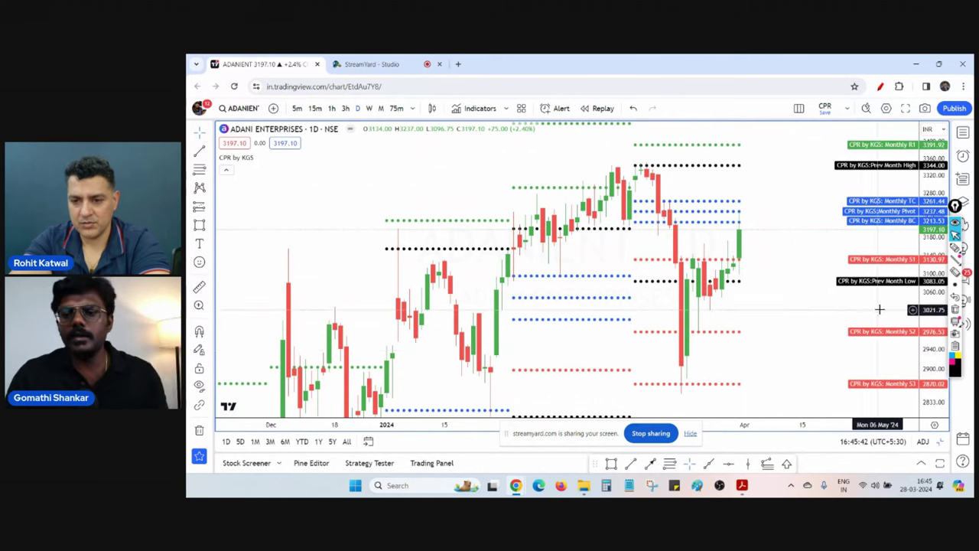
drag(927, 240, 927, 271)
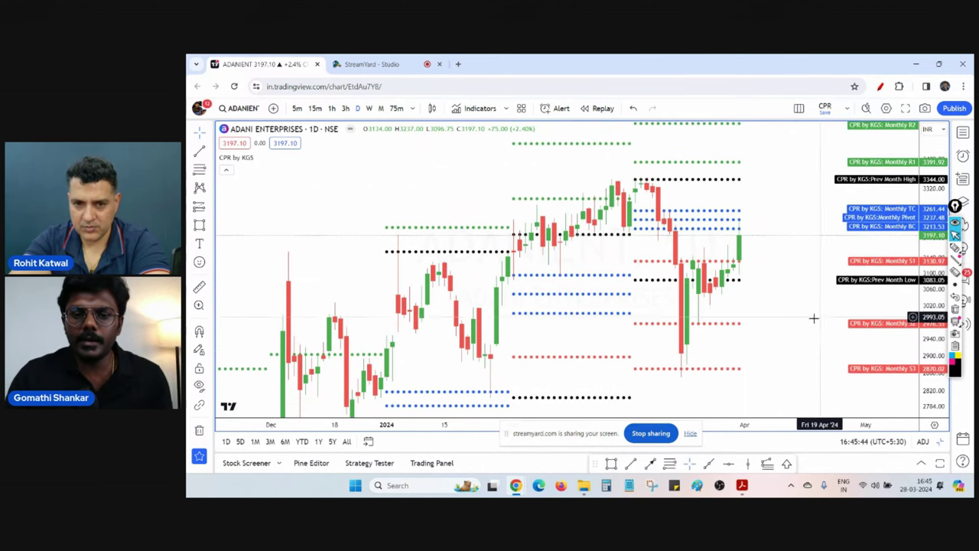
drag(802, 287, 809, 295)
click(611, 464)
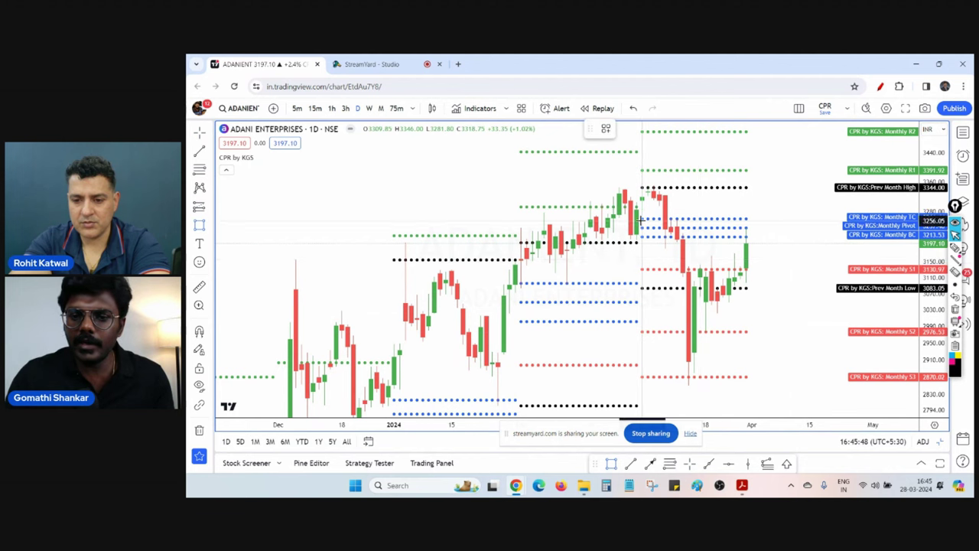
drag(639, 218, 749, 238)
click(794, 254)
drag(781, 268, 805, 278)
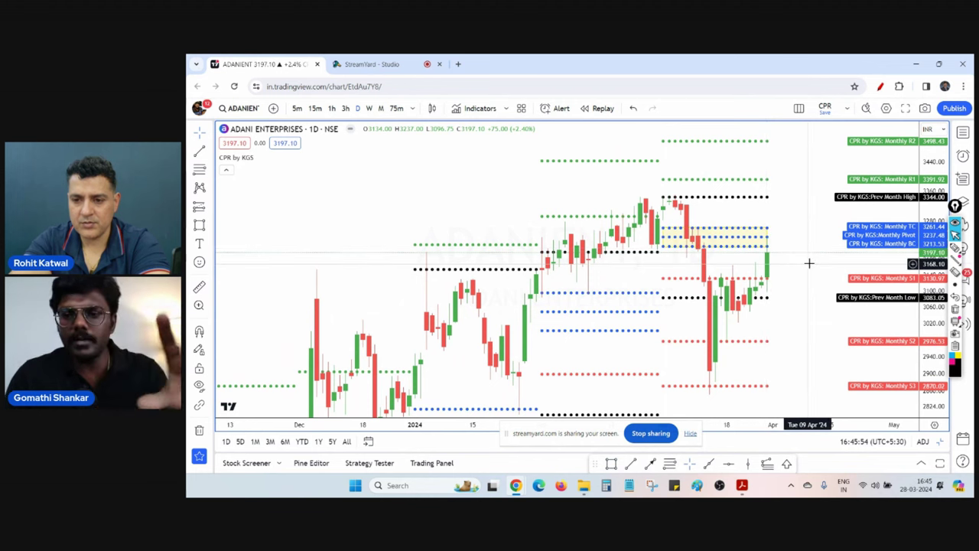
Step: Sync the monthly CPR rectangle to the other charts in the layout and deselect it
click(754, 234)
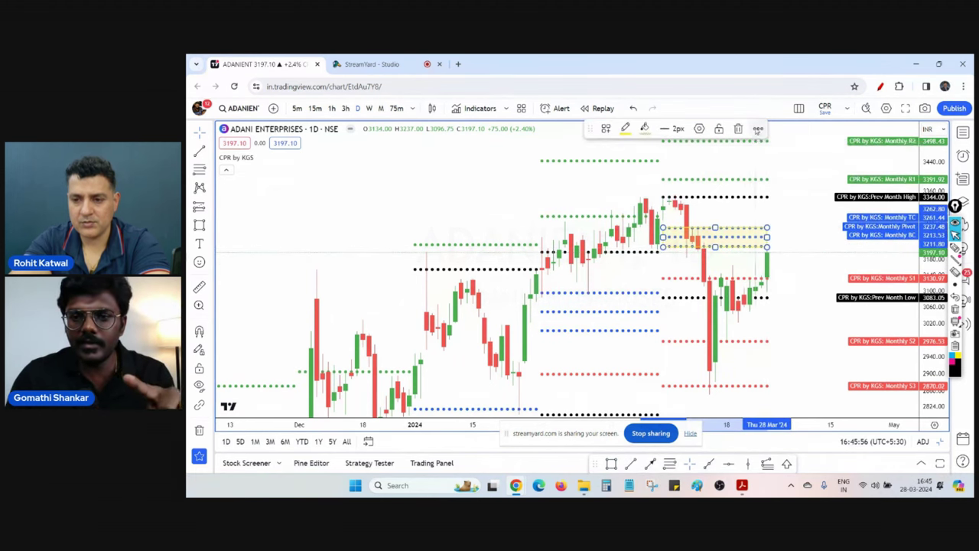
click(757, 129)
click(792, 252)
click(814, 287)
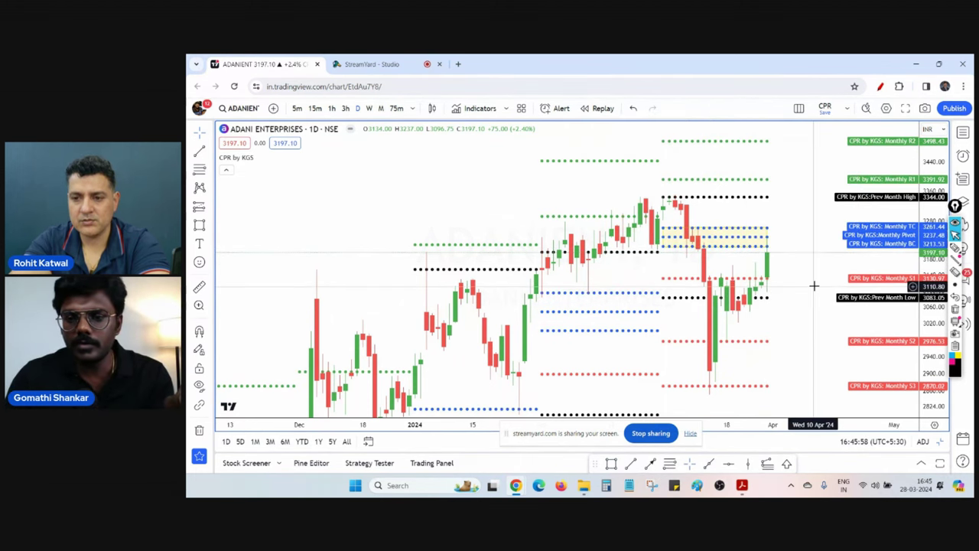
Step: Return to the three-chart layout, widen and maximize the 1h chart, and frame its March candles around the yellow monthly CPR zone
click(561, 396)
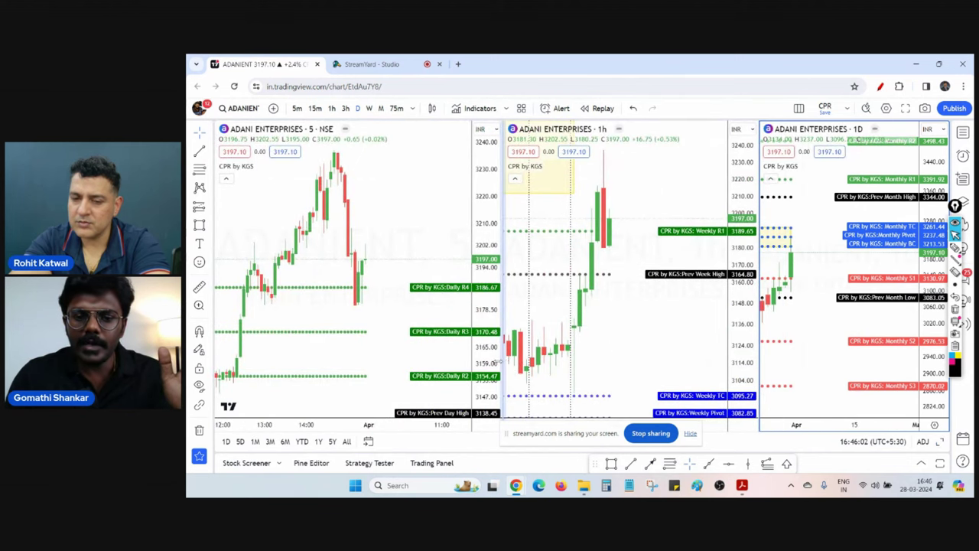
drag(502, 360, 335, 360)
click(525, 399)
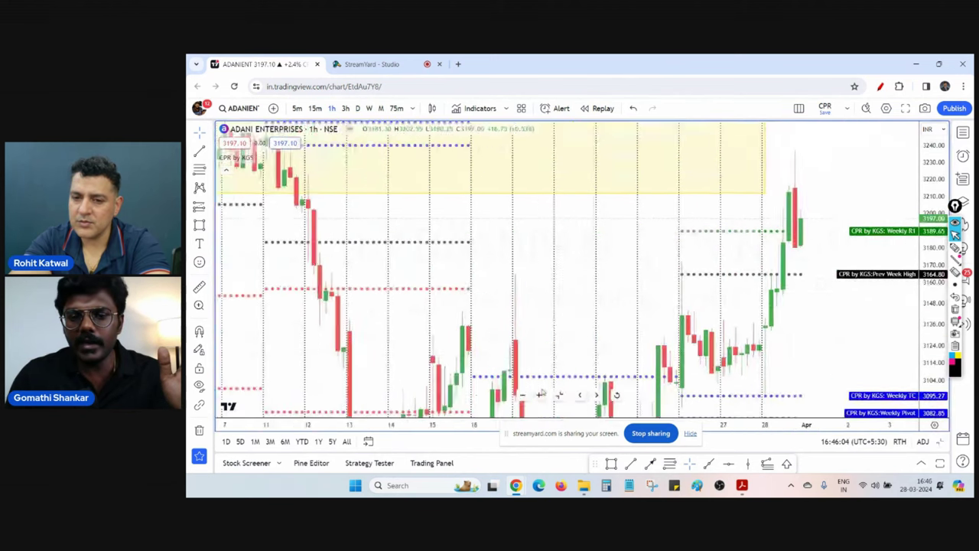
scroll(669, 329, down, 6)
drag(938, 176, 938, 359)
drag(586, 309, 616, 376)
scroll(873, 344, up, 3)
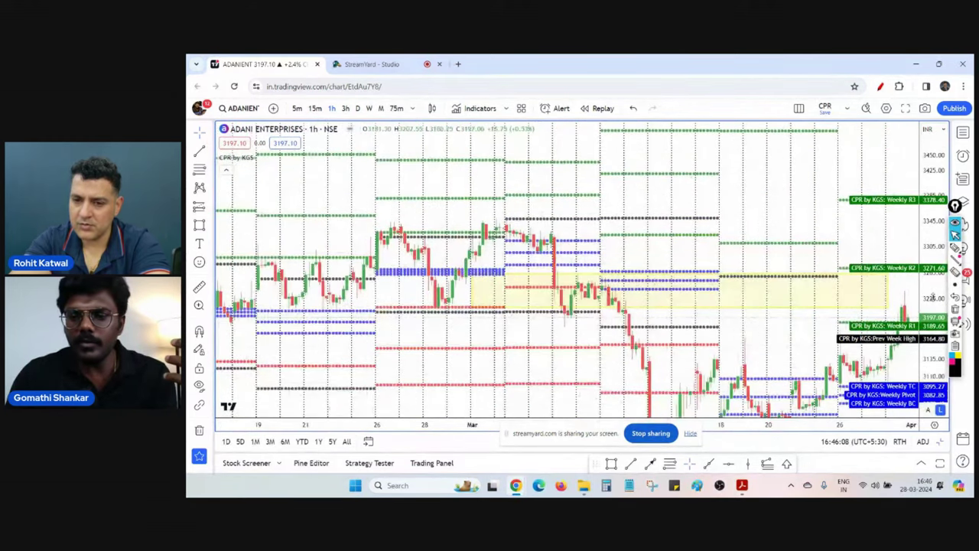
drag(931, 345, 930, 303)
scroll(654, 247, up, 2)
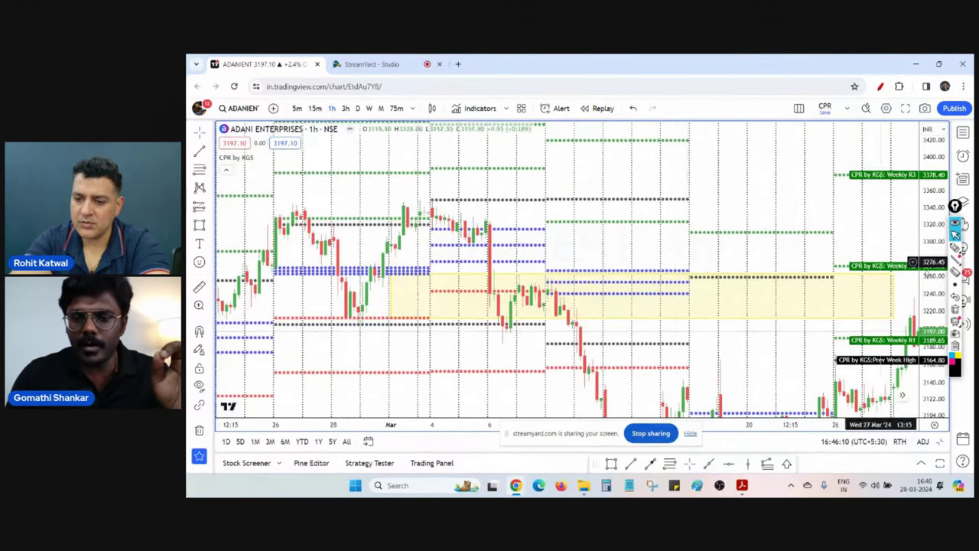
Step: Circle the yellow monthly CPR zone on the 1h chart in red, and clear the mark
click(880, 86)
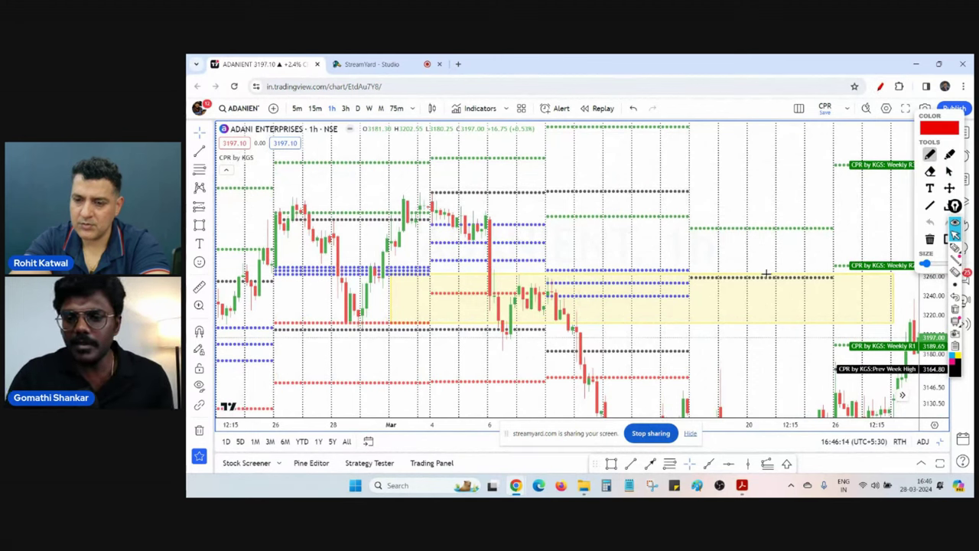
mouse_move(764, 266)
mouse_down()
mouse_move(405, 270)
mouse_move(416, 319)
mouse_move(753, 297)
mouse_move(764, 266)
mouse_up()
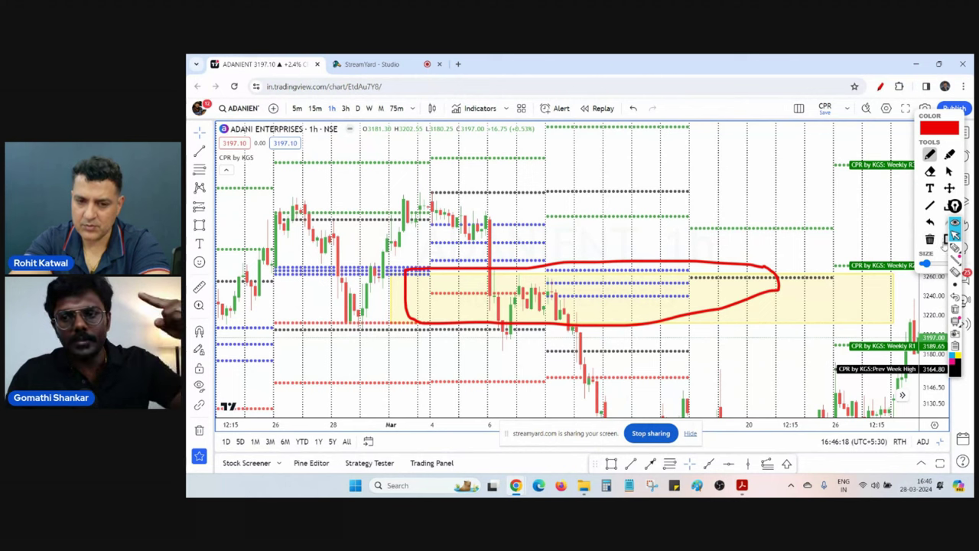
click(948, 240)
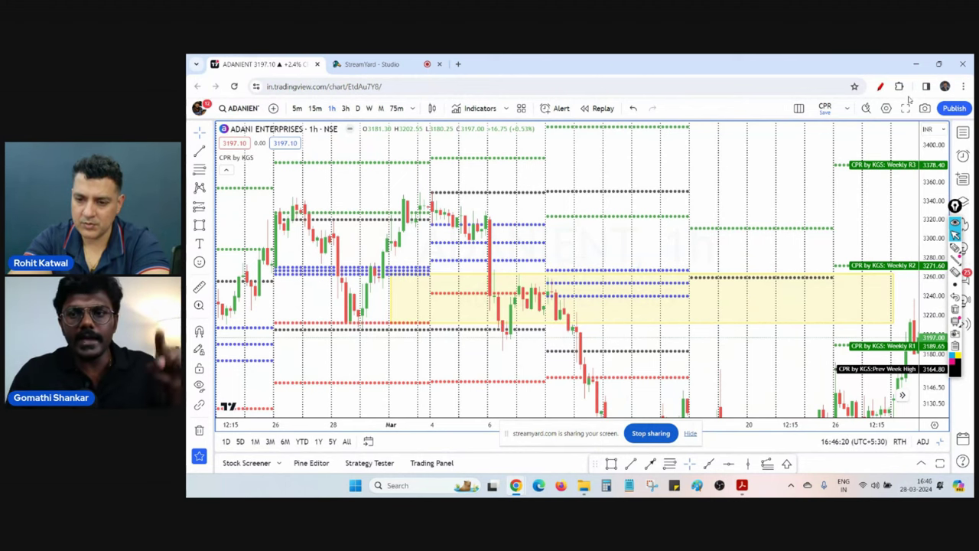
Step: Draw a red arrow to the large falling candle of 6 March at the monthly CPR zone, and clear it
click(879, 86)
mouse_move(482, 270)
mouse_down()
mouse_move(451, 280)
mouse_move(485, 268)
mouse_up()
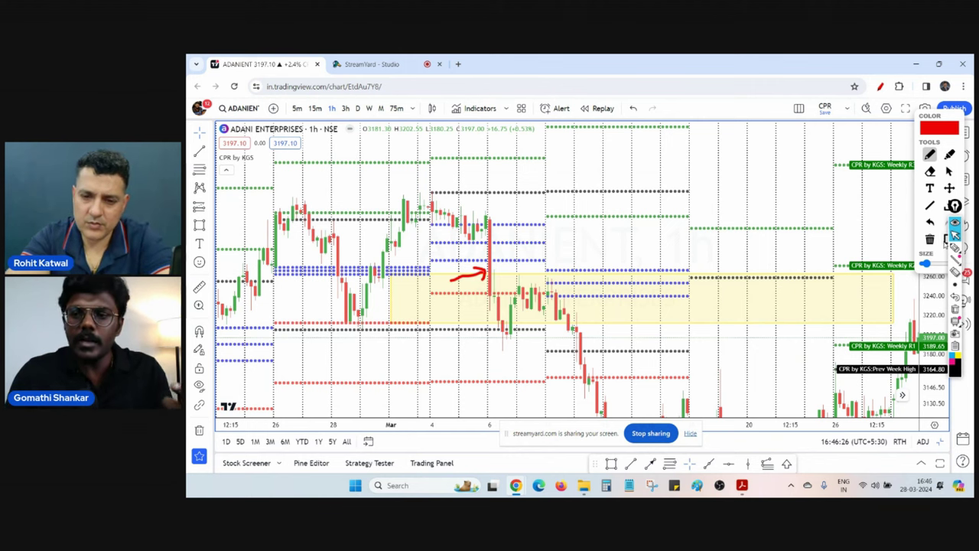
drag(934, 114, 880, 131)
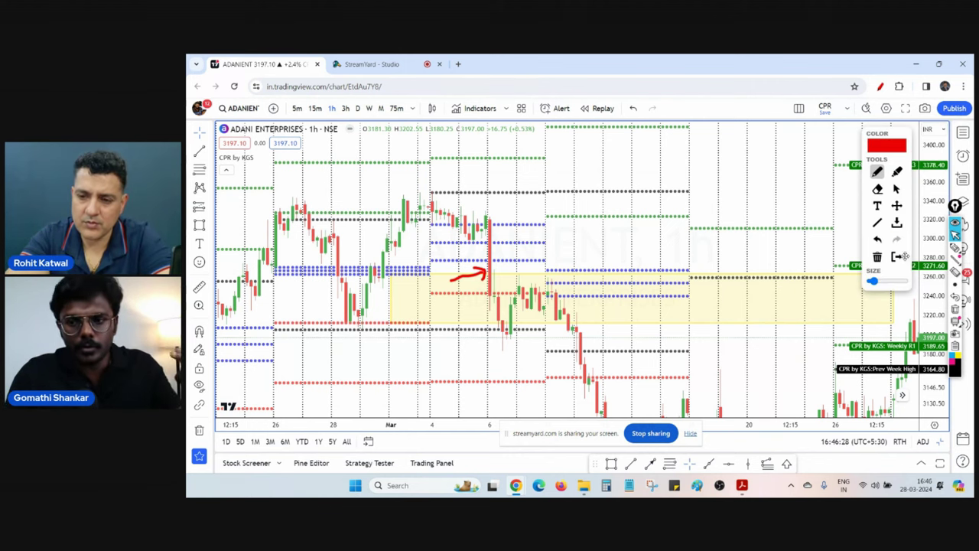
click(899, 255)
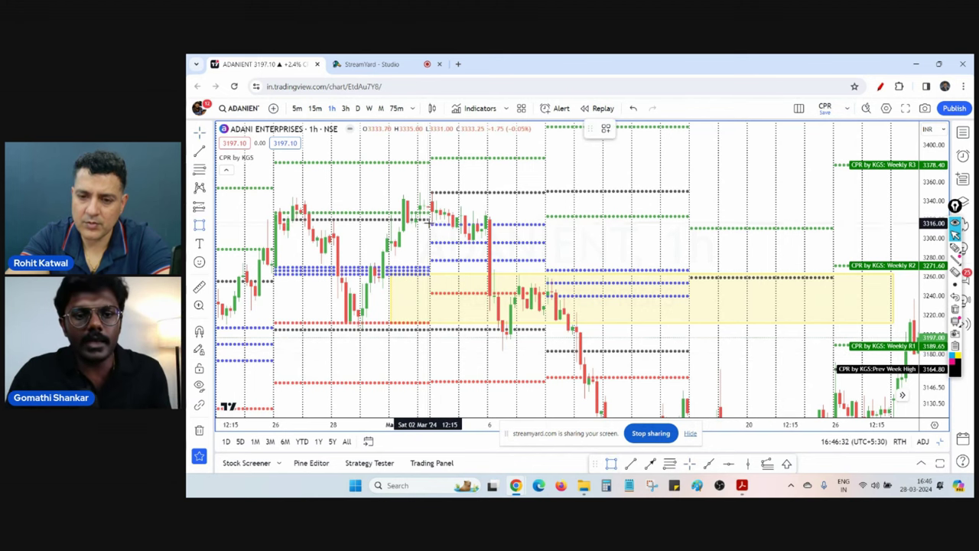
Step: Draw a rectangle over the weekly CPR of 4 March, about 3276 to 3314, with orange border and fill
mouse_move(431, 223)
mouse_down()
mouse_move(509, 260)
mouse_move(543, 261)
mouse_up()
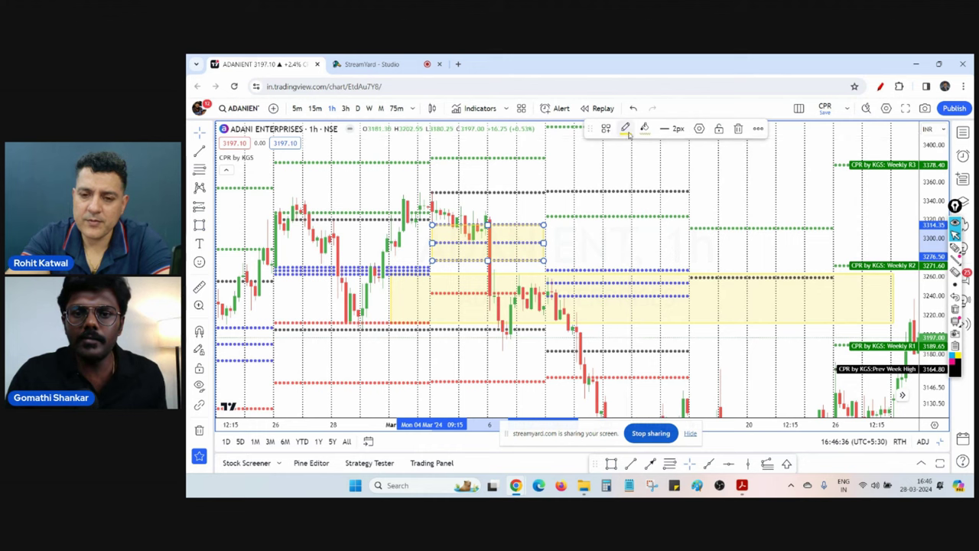
click(626, 129)
click(645, 130)
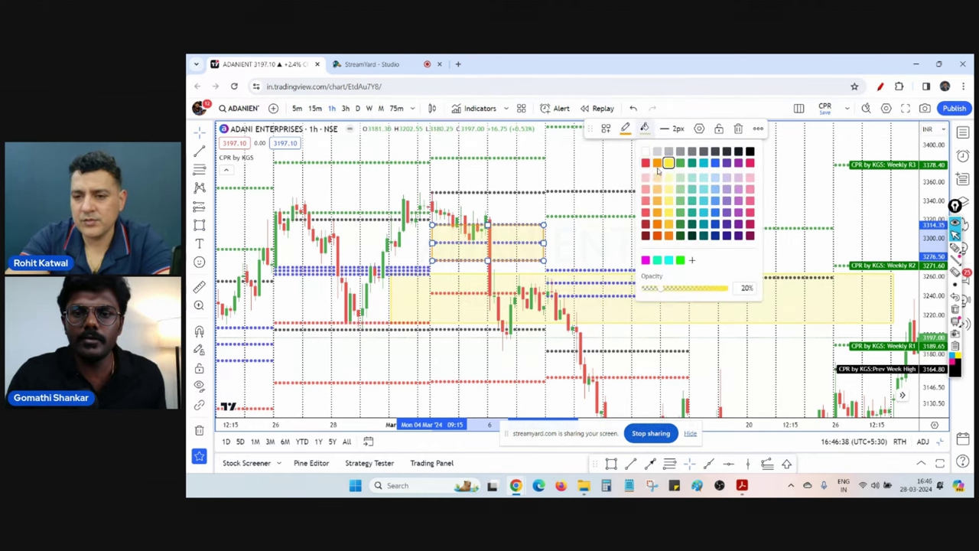
click(658, 165)
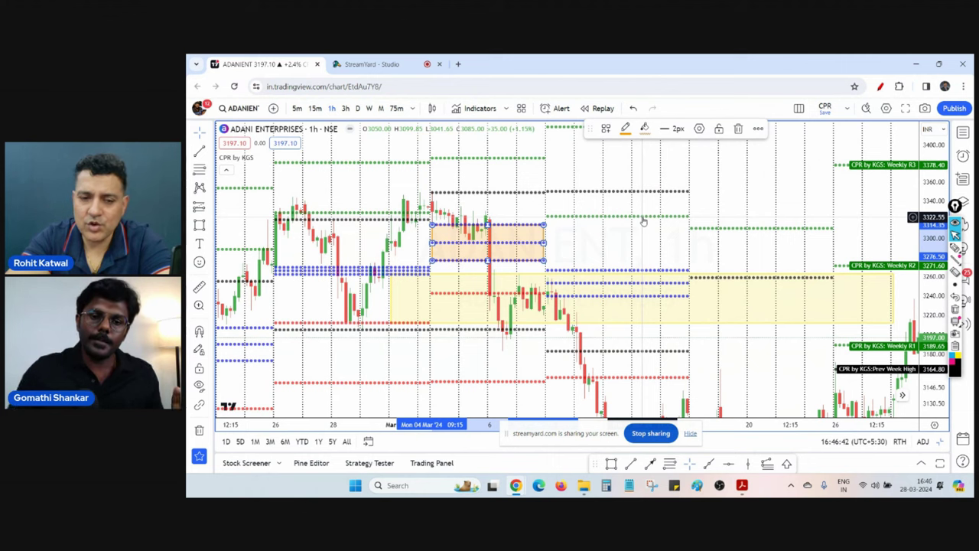
click(627, 243)
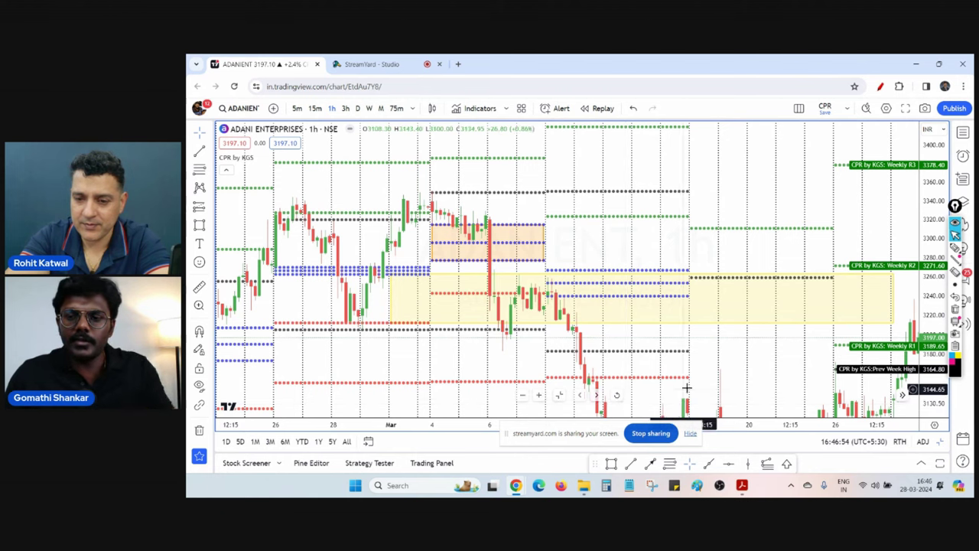
Step: Restore the three-chart layout and reposition the daily chart to show its March candles around the monthly CPR zone
drag(720, 367, 703, 365)
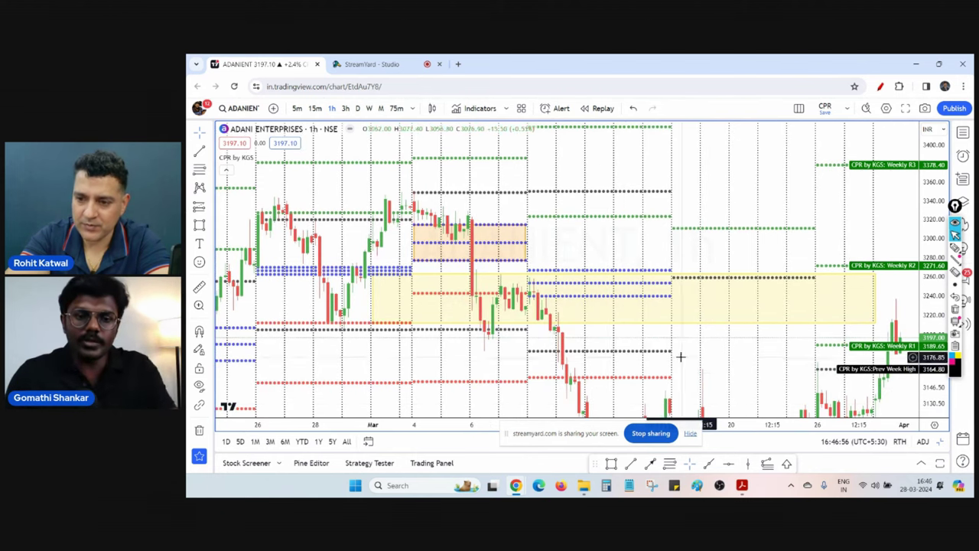
scroll(539, 368, left, 4)
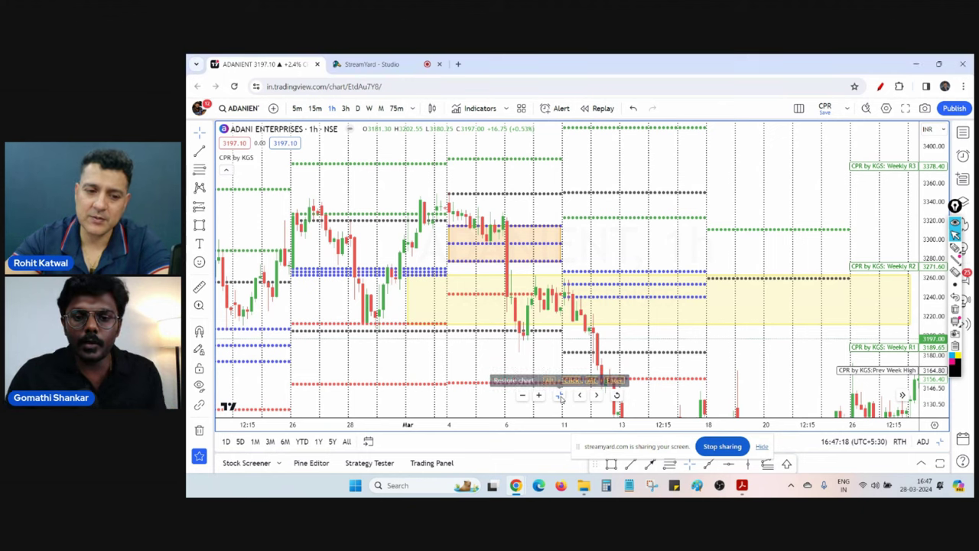
click(560, 395)
drag(768, 355, 854, 358)
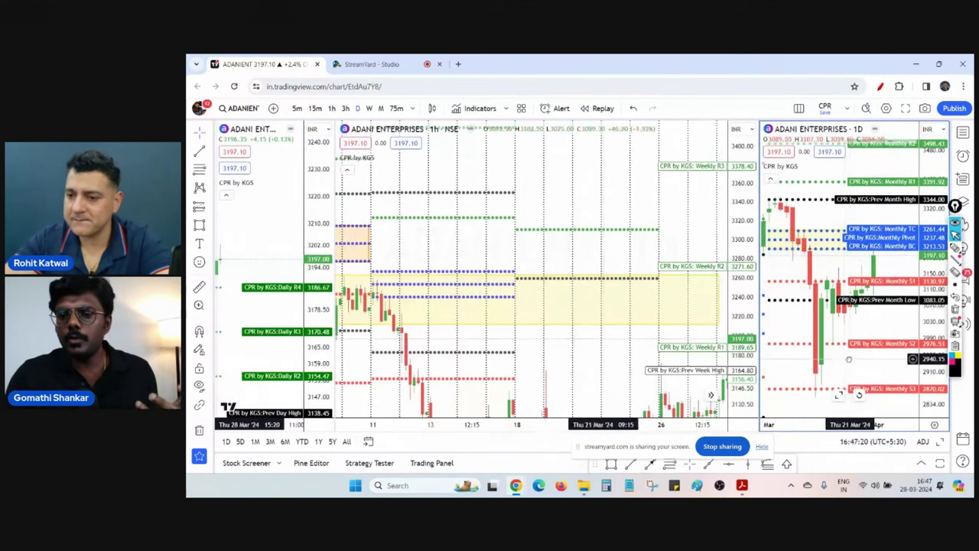
drag(808, 336, 813, 345)
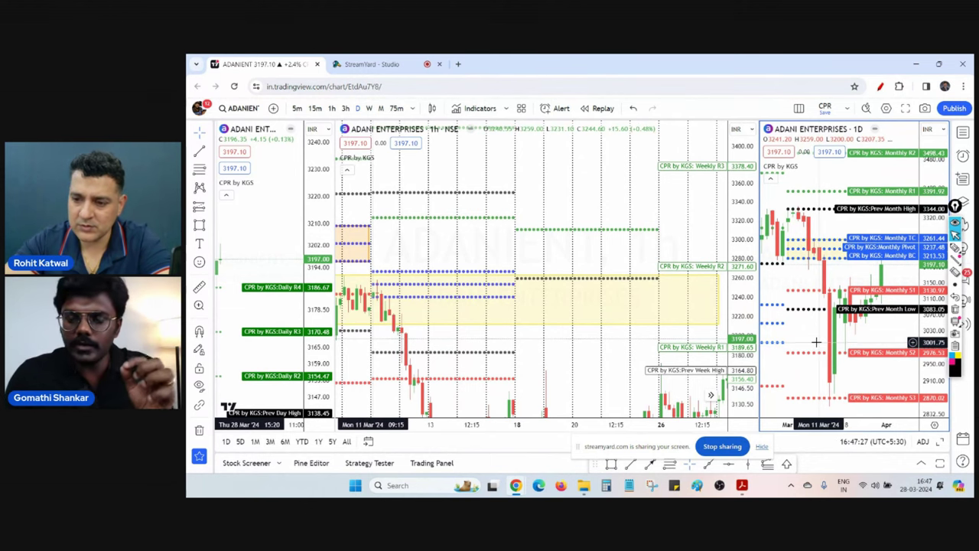
Step: Maximize the daily chart and draw an arrow at about 3150 to the falling March candle just below the yellow monthly CPR zone
click(842, 401)
drag(800, 354, 629, 356)
scroll(706, 339, up, 3)
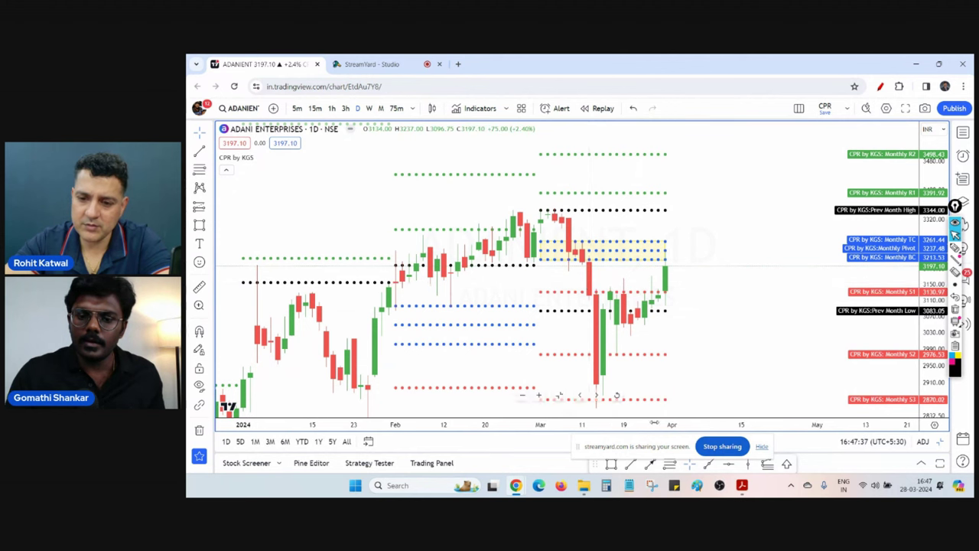
click(650, 464)
drag(563, 283, 584, 283)
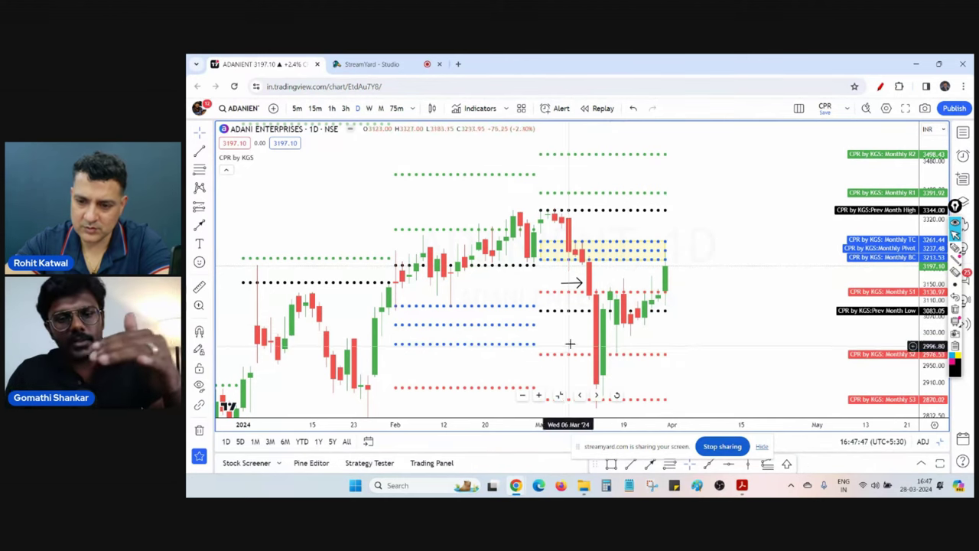
Step: Switch the full-size view from the daily chart to the 1h chart, fitted to show the March decline through the weekly and monthly CPR zones
click(561, 395)
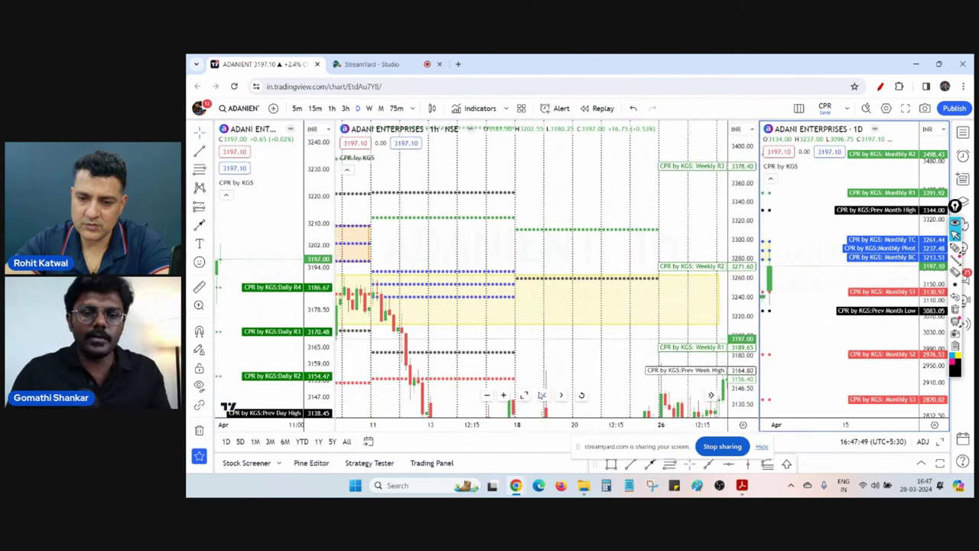
click(525, 395)
scroll(671, 361, down, 1)
drag(663, 352, 616, 249)
click(954, 261)
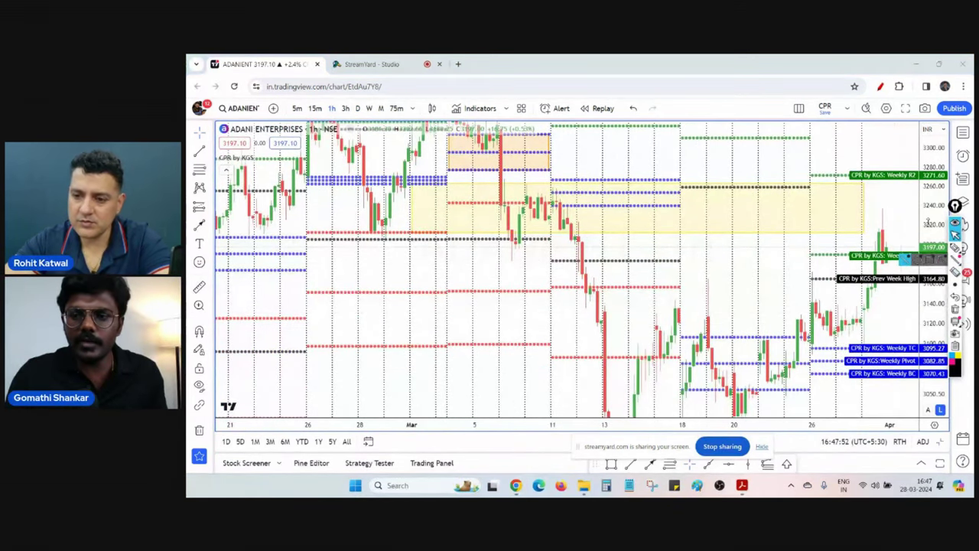
drag(928, 221, 929, 270)
drag(590, 368, 585, 343)
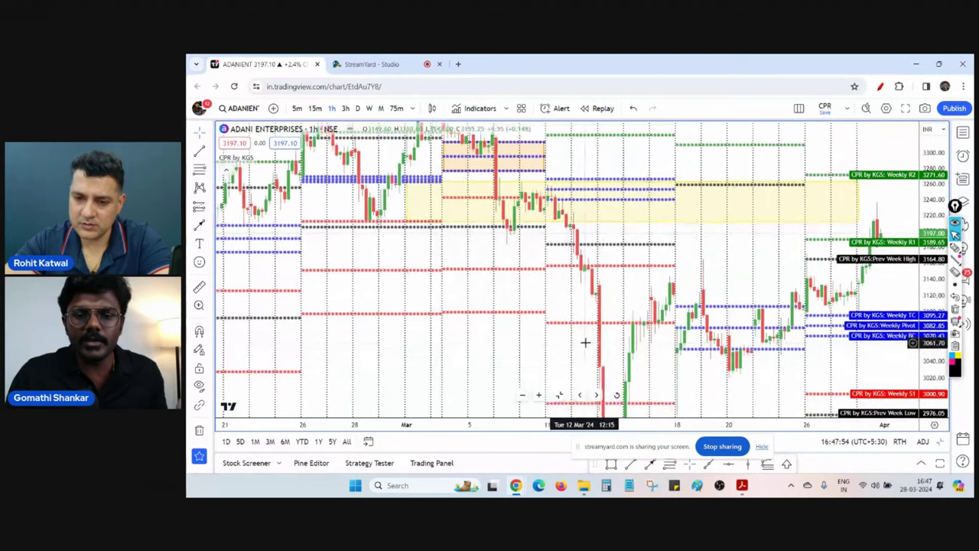
Step: Mark the 6 March fall into the monthly CPR zone and the 12 March break below it with freehand red arrows on the 1h chart
click(880, 87)
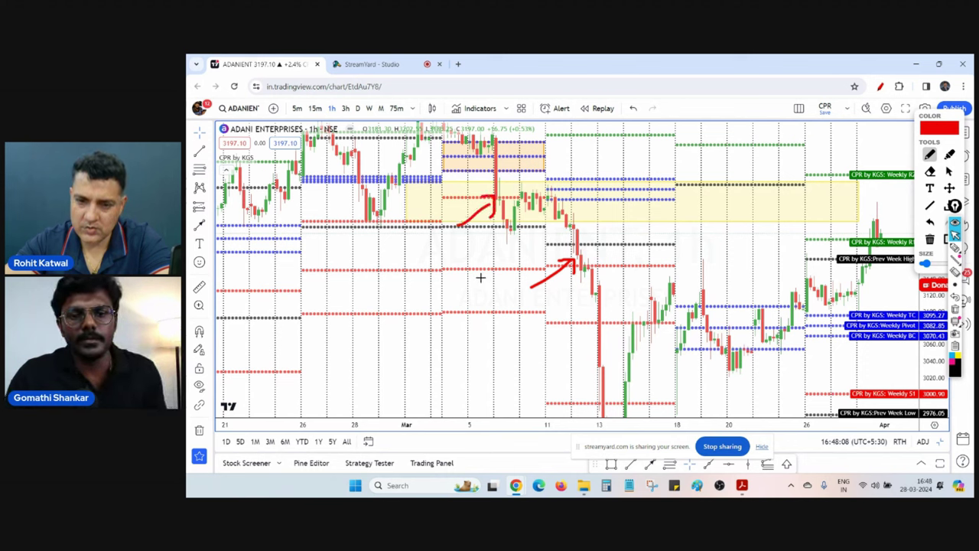
click(949, 171)
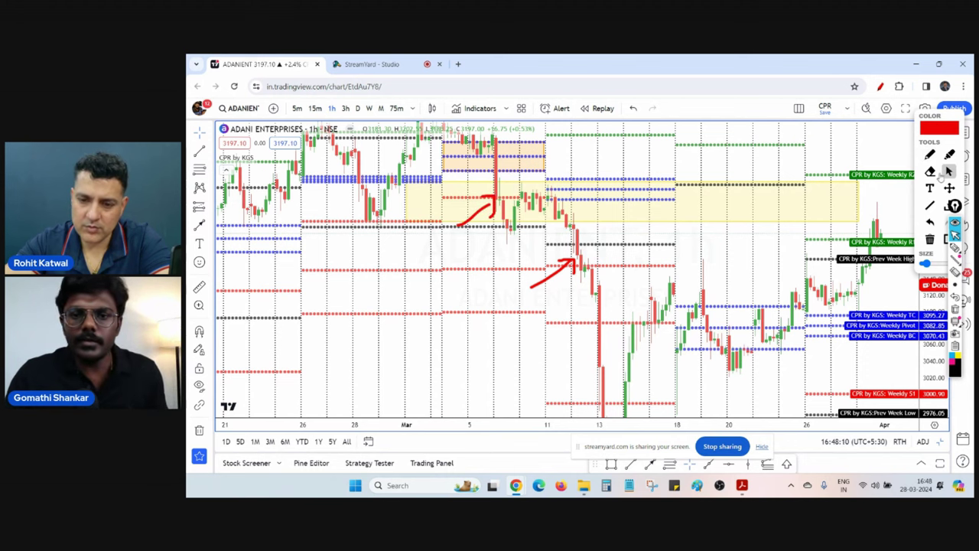
click(502, 187)
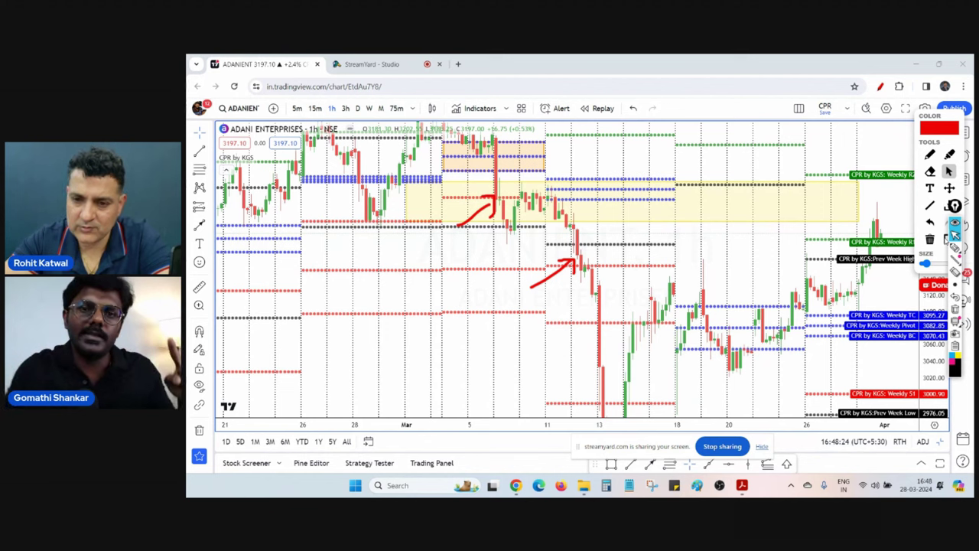
drag(954, 117, 919, 120)
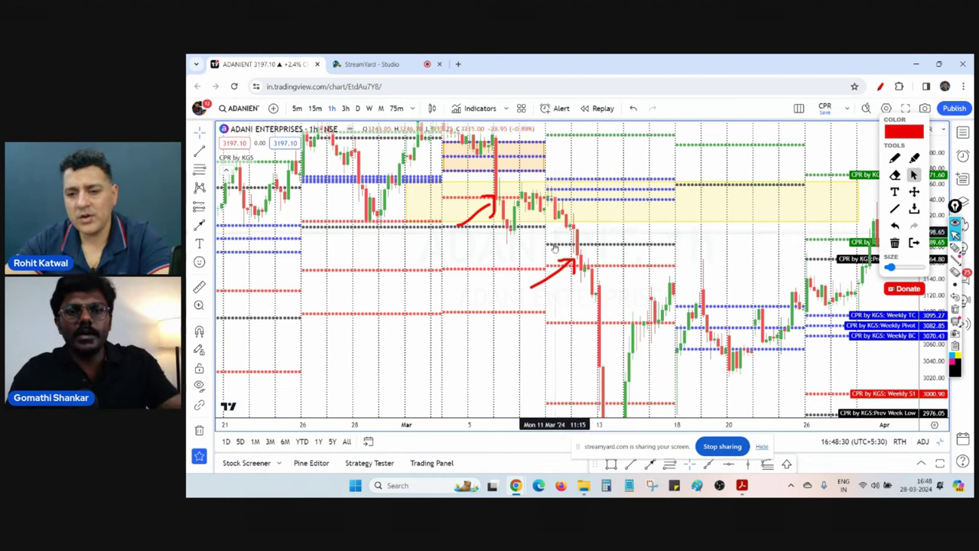
Step: Underline the lower edges of the orange weekly and yellow monthly CPR zones in red, and clear all the red marks
click(896, 159)
drag(433, 171, 563, 170)
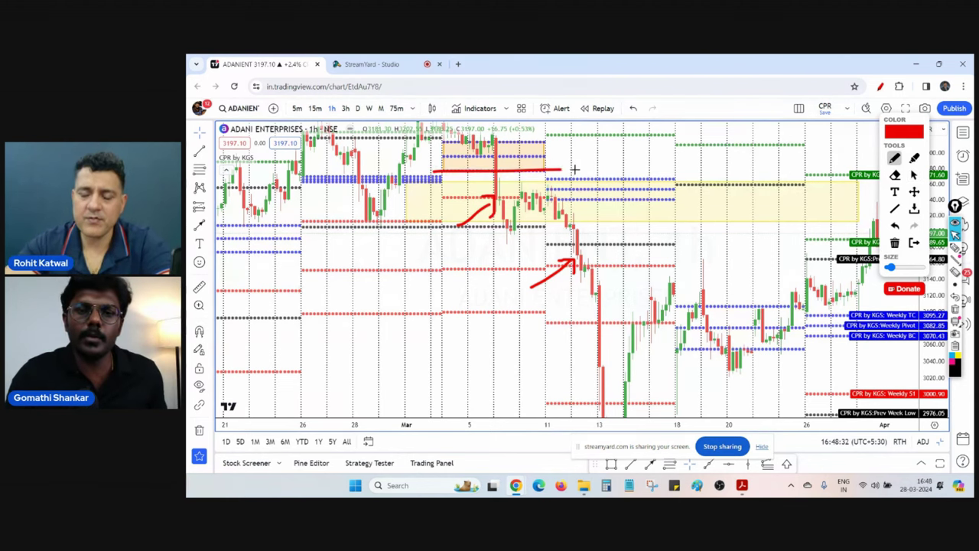
drag(492, 224, 727, 219)
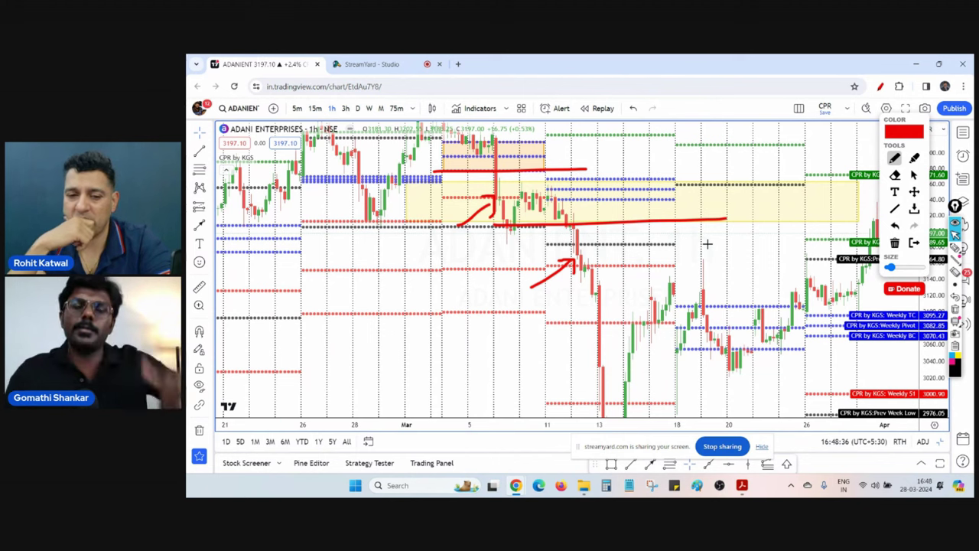
click(915, 243)
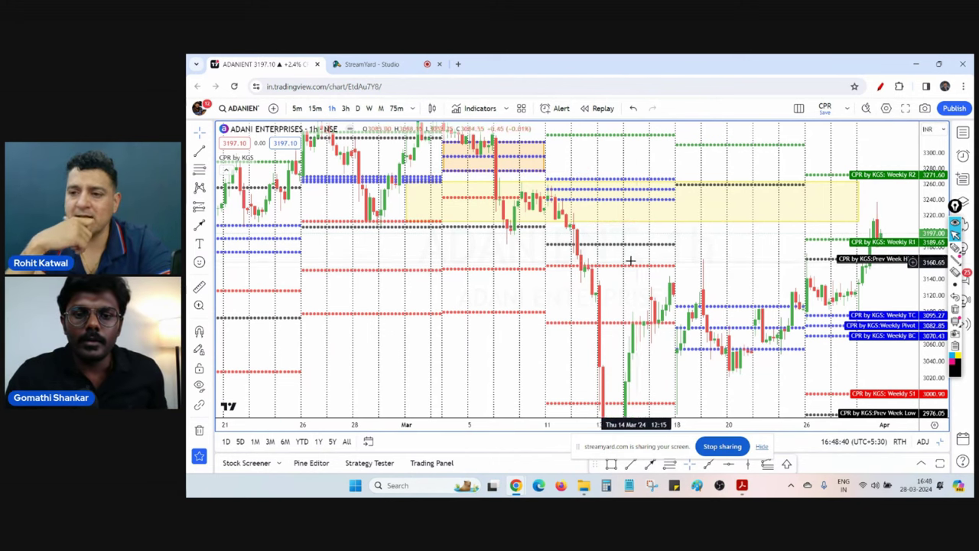
drag(932, 241, 932, 253)
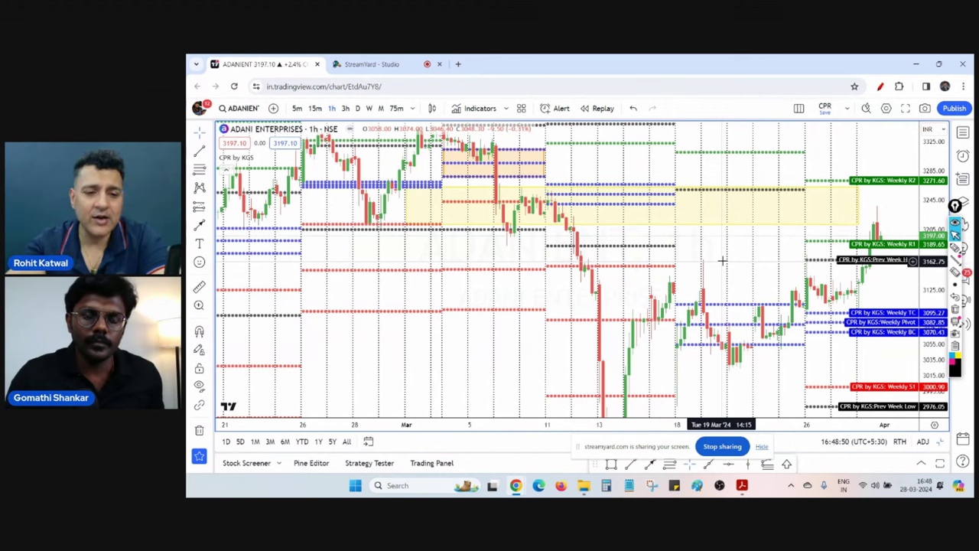
drag(721, 260, 736, 261)
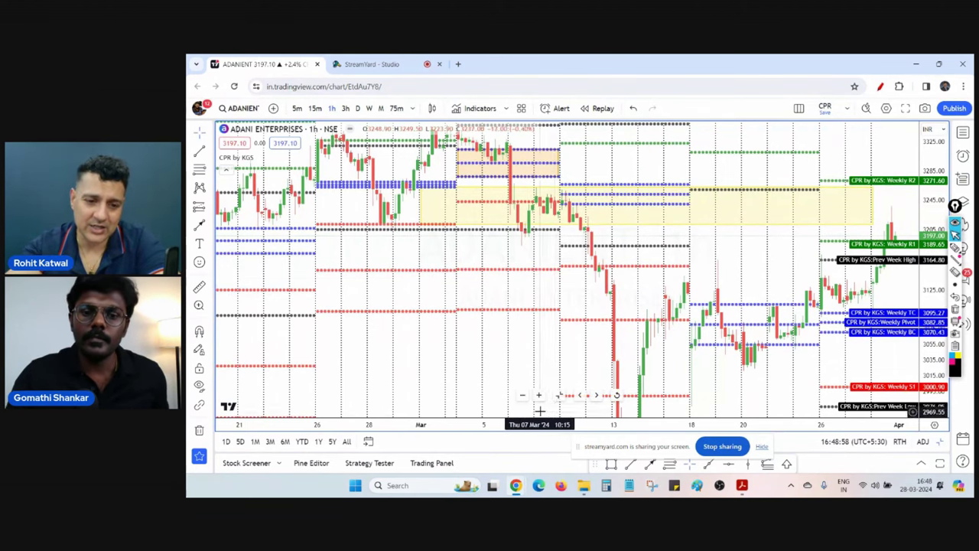
drag(565, 325, 540, 296)
scroll(575, 334, left, 5)
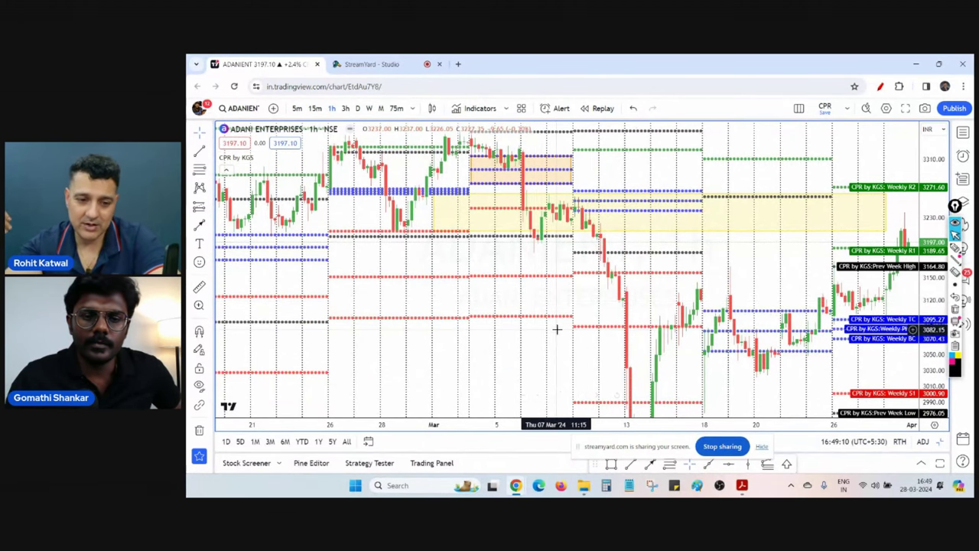
click(559, 394)
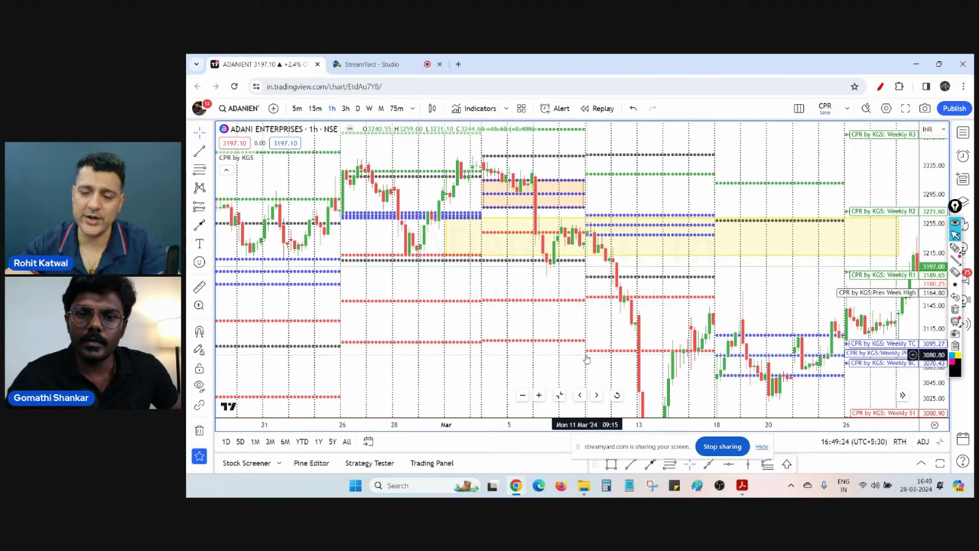
Step: Remove the two drawings from the Adani Enterprises hourly chart
drag(558, 292, 565, 300)
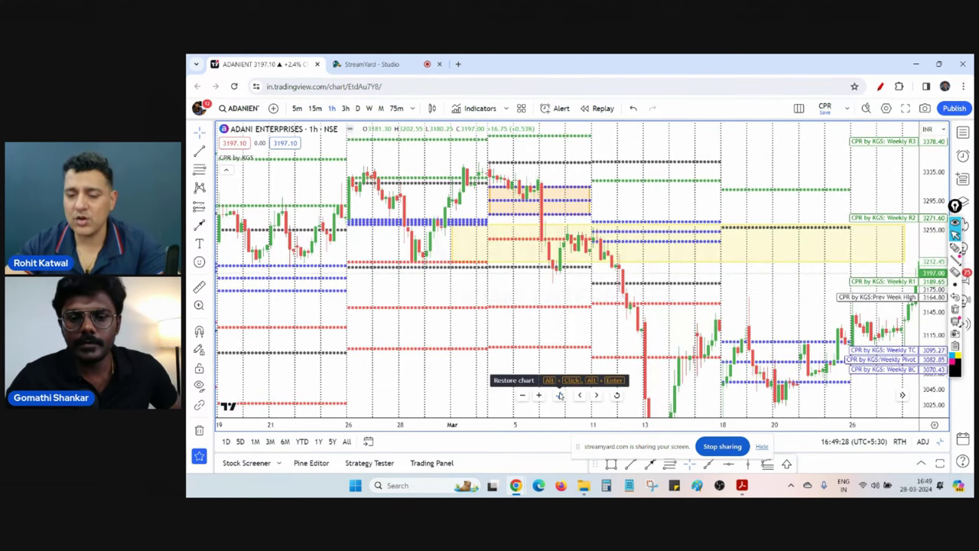
drag(572, 338, 601, 350)
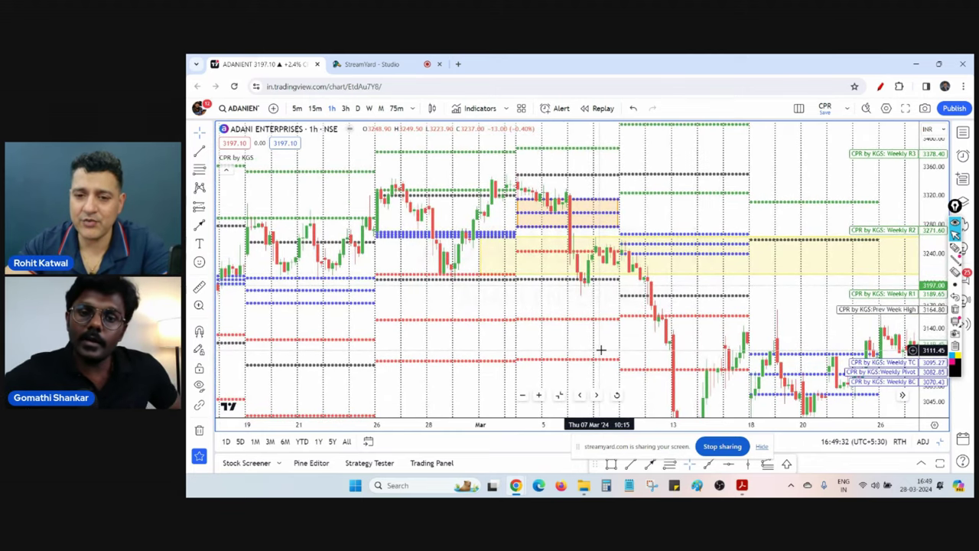
drag(595, 352, 616, 357)
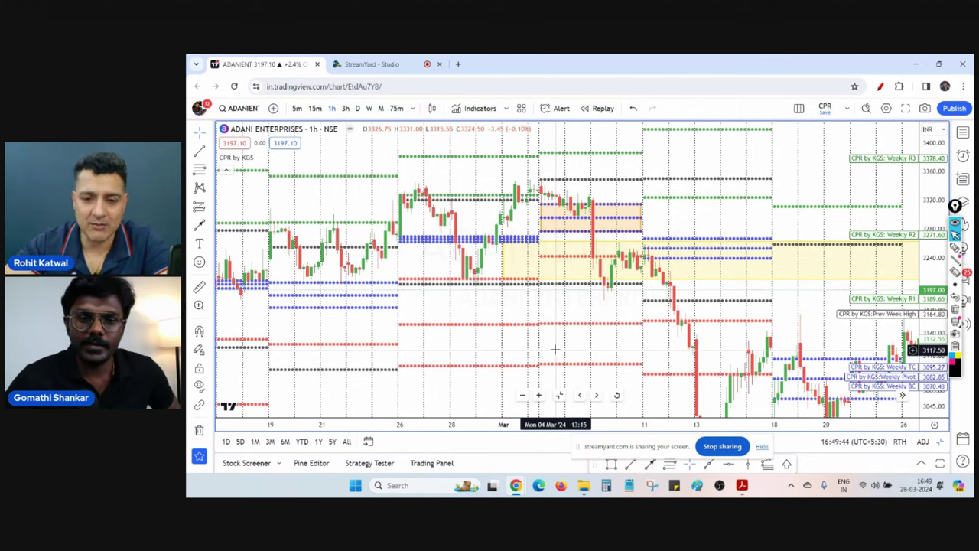
scroll(555, 350, up, 1)
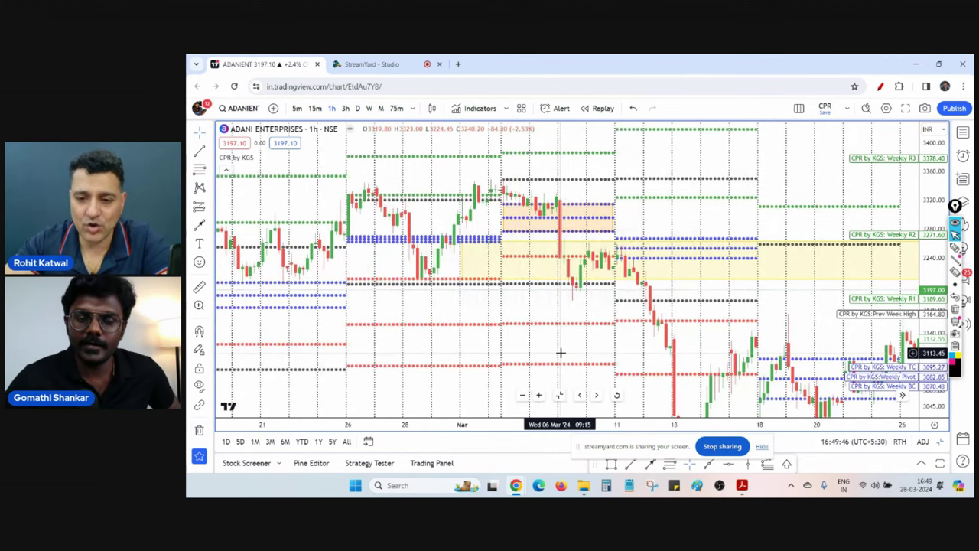
click(210, 430)
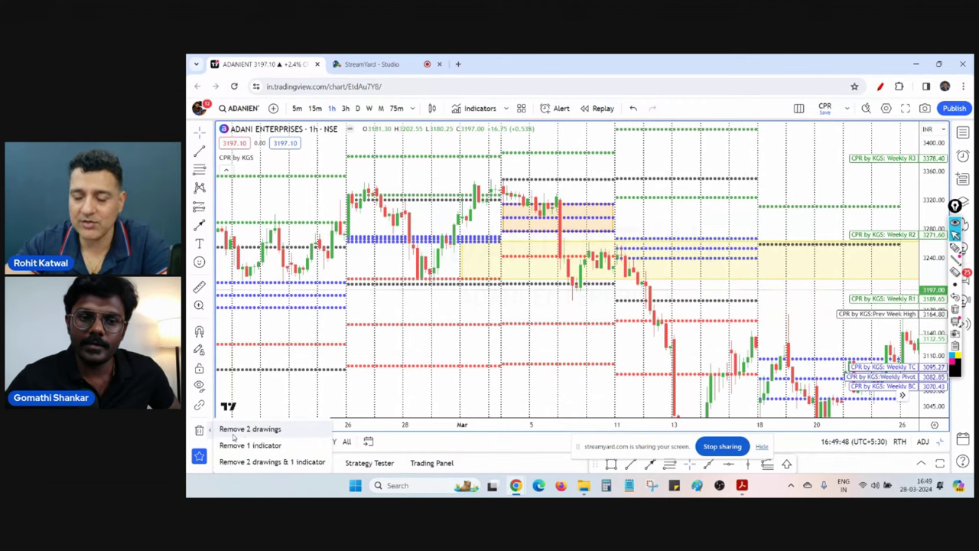
click(242, 430)
Step: Circle the weekly CPR bands from 26 February to 18 March in red, and clear the annotation
drag(590, 339, 590, 332)
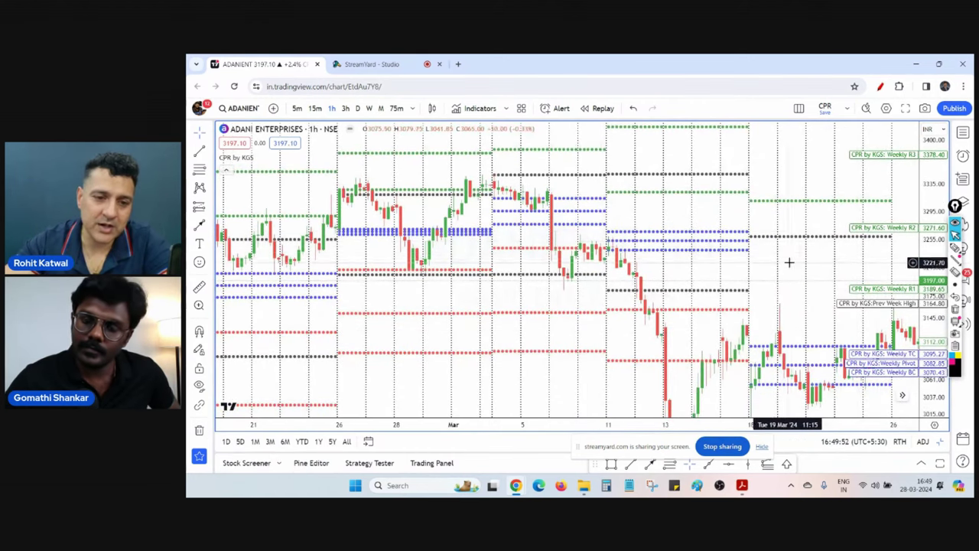
drag(791, 251, 792, 238)
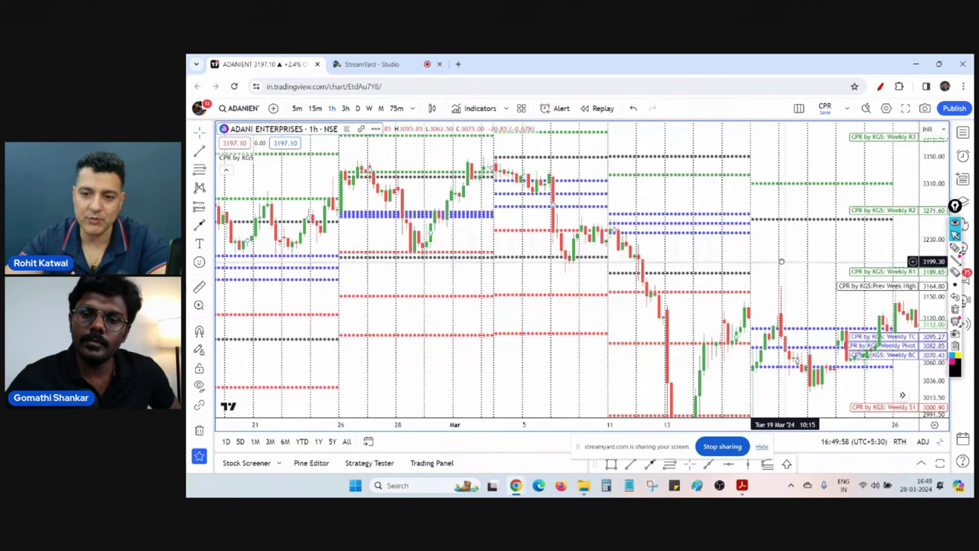
drag(780, 262, 770, 266)
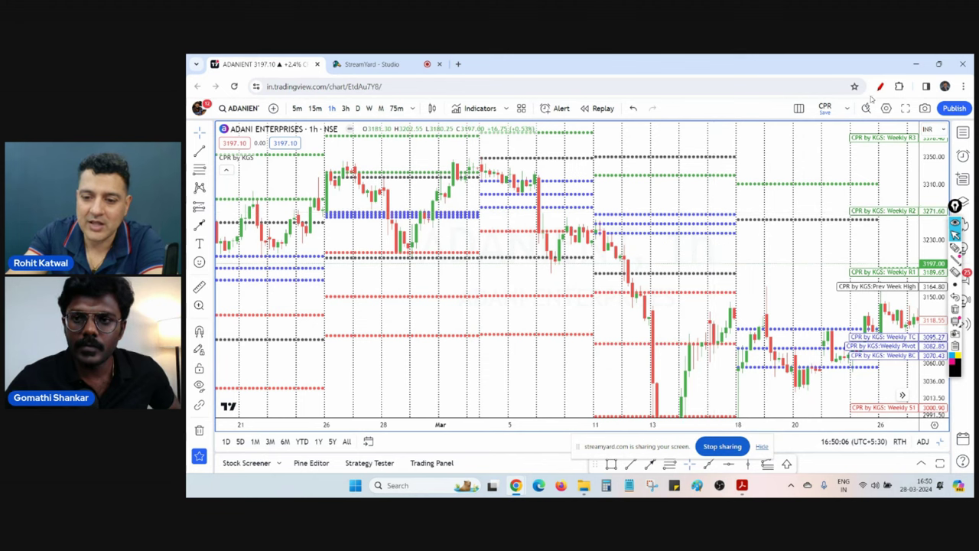
mouse_move(605, 167)
mouse_down()
mouse_move(329, 195)
mouse_move(429, 243)
mouse_move(639, 253)
mouse_move(712, 199)
mouse_move(597, 172)
mouse_up()
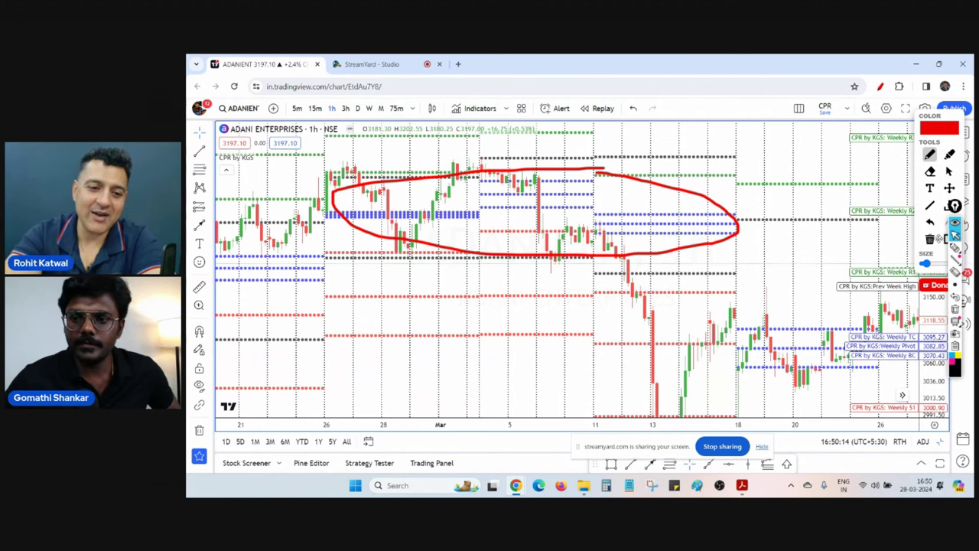
click(930, 238)
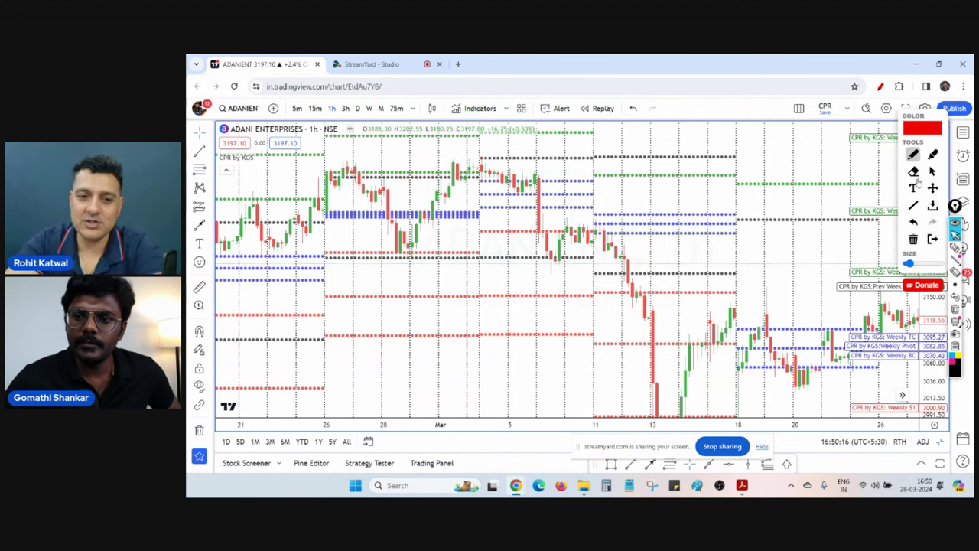
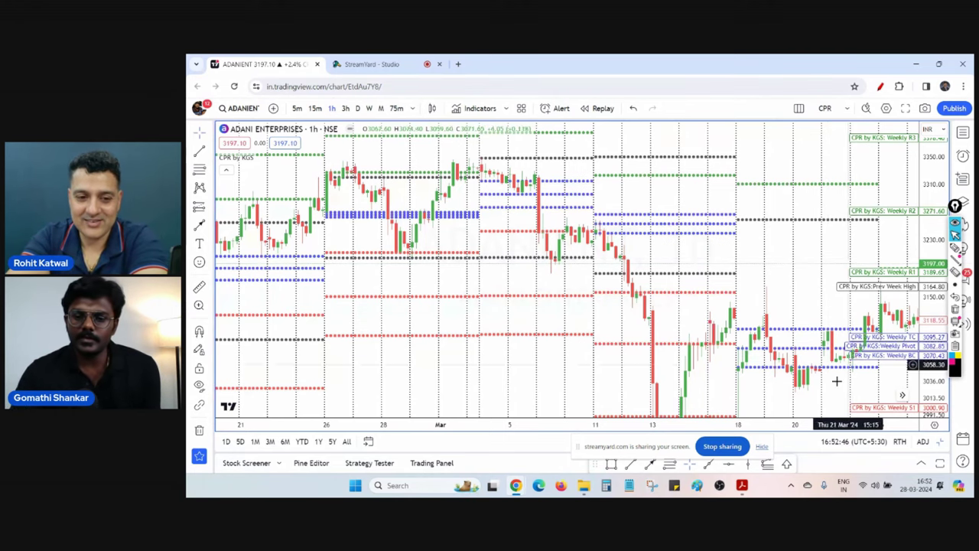
Step: Switch to Acrobat to view the Adani Enterprises monthly CPR slide, and return to the TradingView chart
click(741, 485)
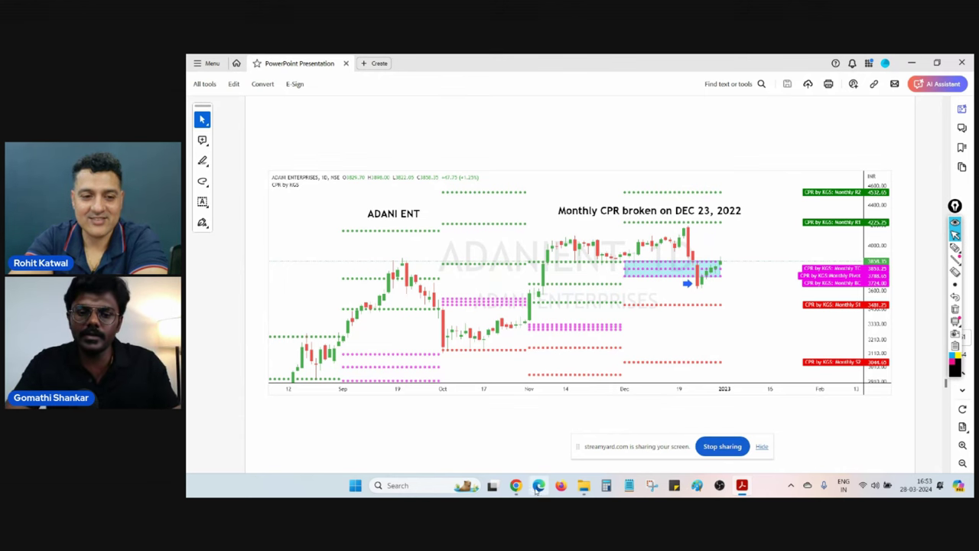
mouse_move(517, 485)
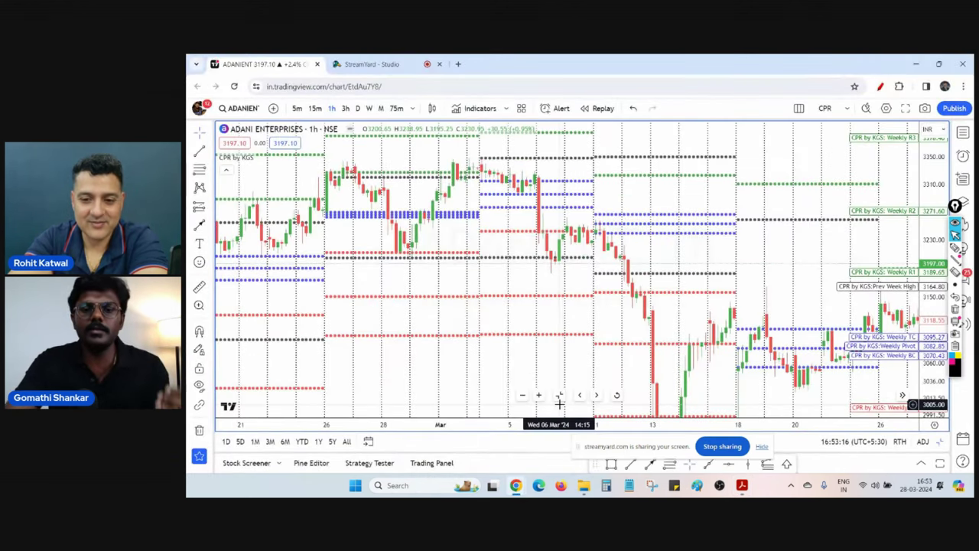
Step: Restore the multi-chart layout and change the charts' symbol to the Nifty 50 Index
click(559, 397)
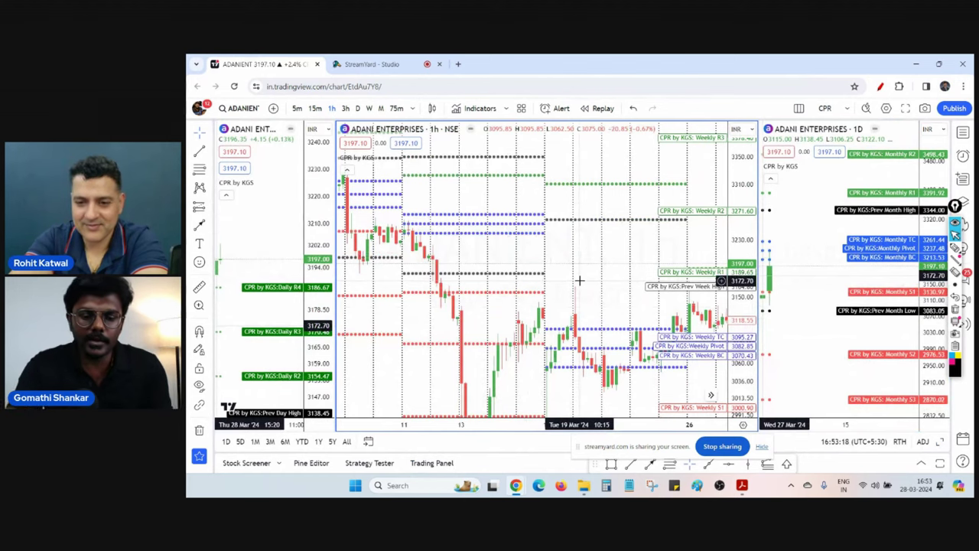
text(NIFT)
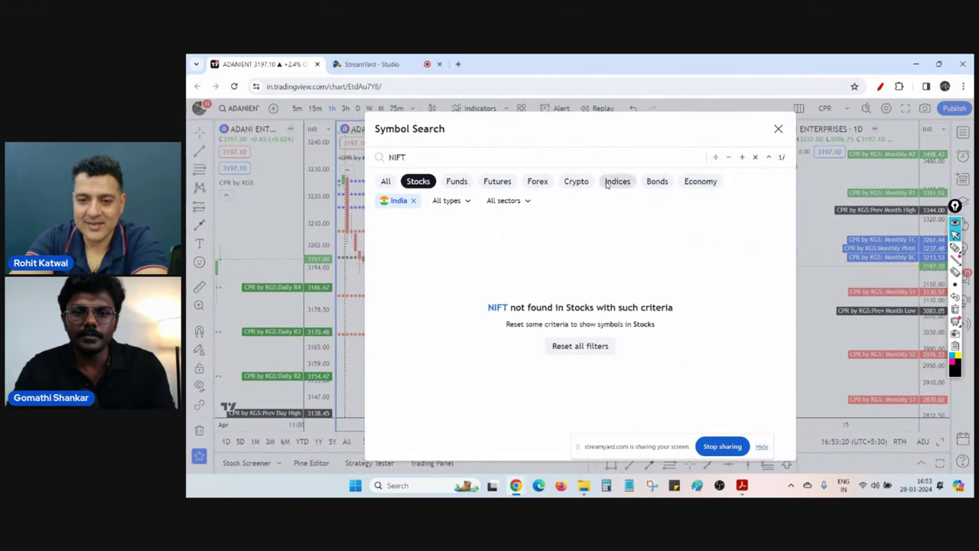
click(607, 184)
click(527, 222)
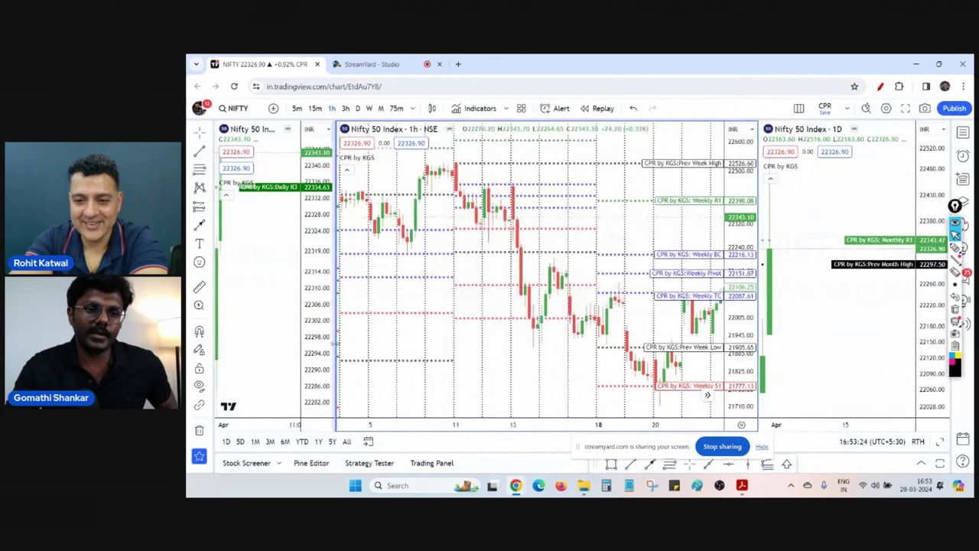
Step: Maximize the 5-minute Nifty 50 chart and compress its price scale so more daily CPR levels fit in view
drag(335, 343, 473, 344)
click(344, 394)
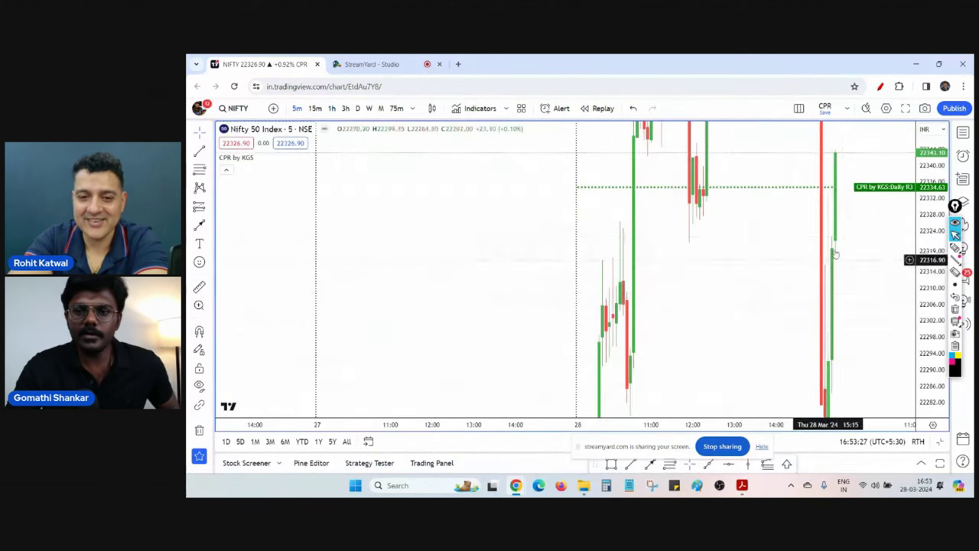
drag(925, 226, 925, 415)
scroll(757, 371, down, 4)
drag(706, 359, 678, 231)
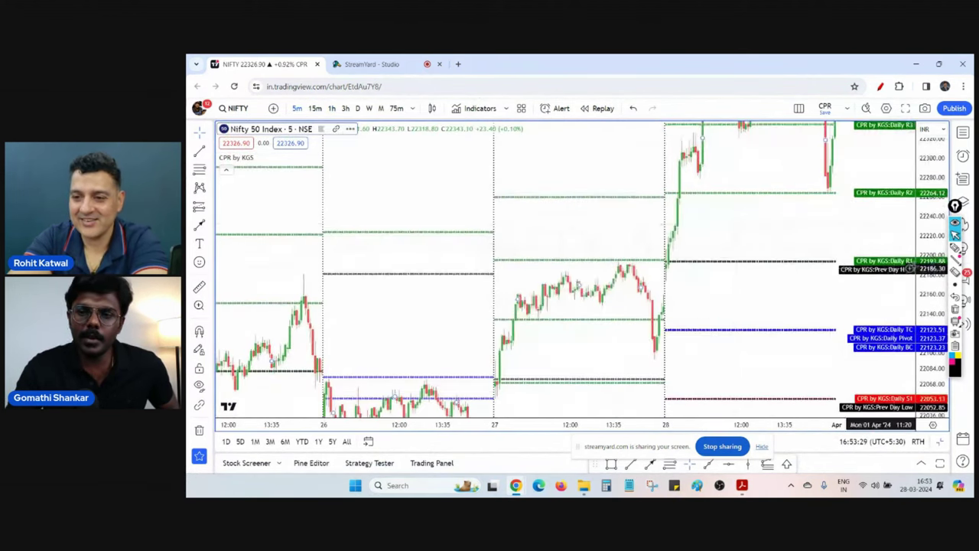
drag(933, 226, 934, 316)
Step: Examine price action around the daily CPR levels on the 5-minute Nifty chart, going back to the 19 to 22 March sessions
drag(610, 314, 697, 243)
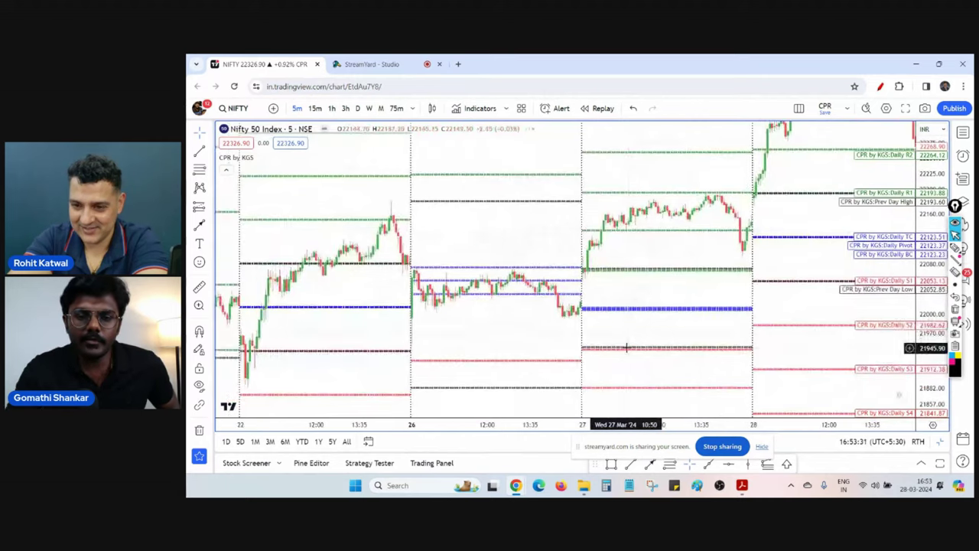
scroll(681, 334, down, 1)
scroll(684, 334, up, 1)
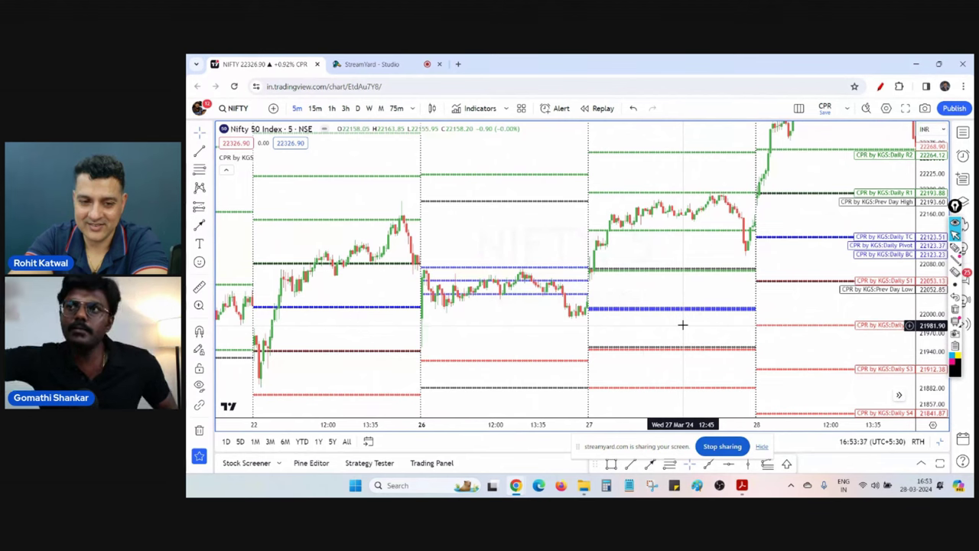
drag(470, 333, 670, 279)
drag(497, 280, 574, 279)
scroll(574, 279, left, 10)
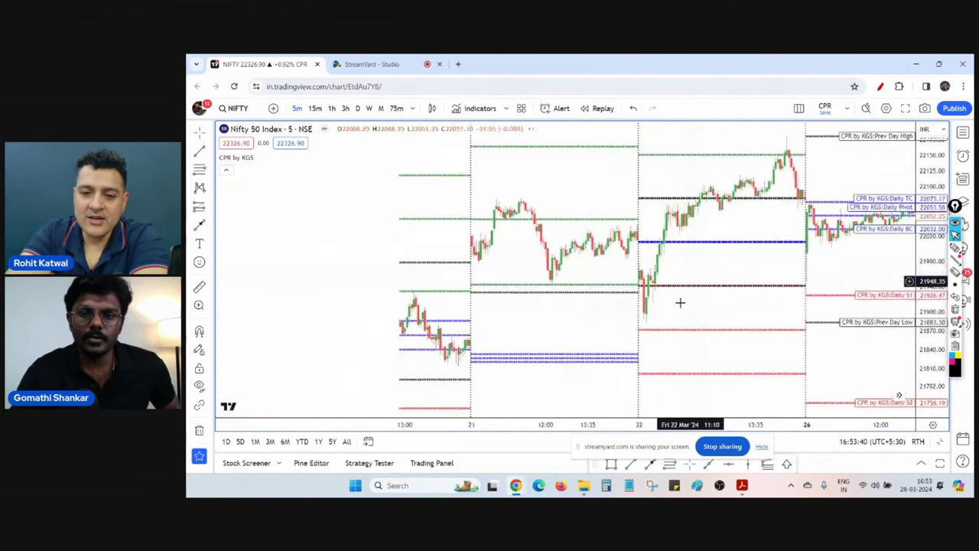
scroll(722, 335, right, 7)
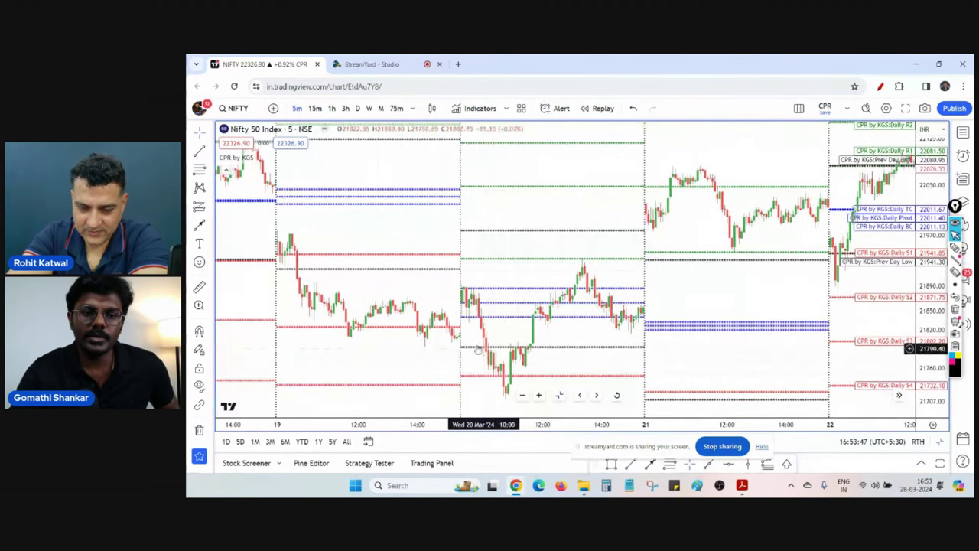
Step: Draw red pen arrows over the 19 and 20 March sessions, and clear the annotations
click(880, 86)
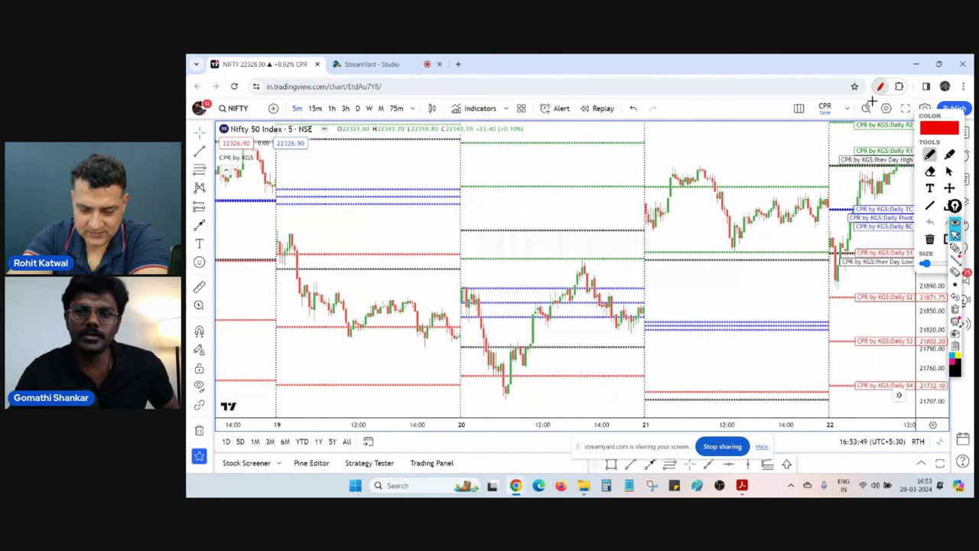
mouse_move(336, 202)
mouse_down()
mouse_move(352, 258)
mouse_move(365, 251)
mouse_up()
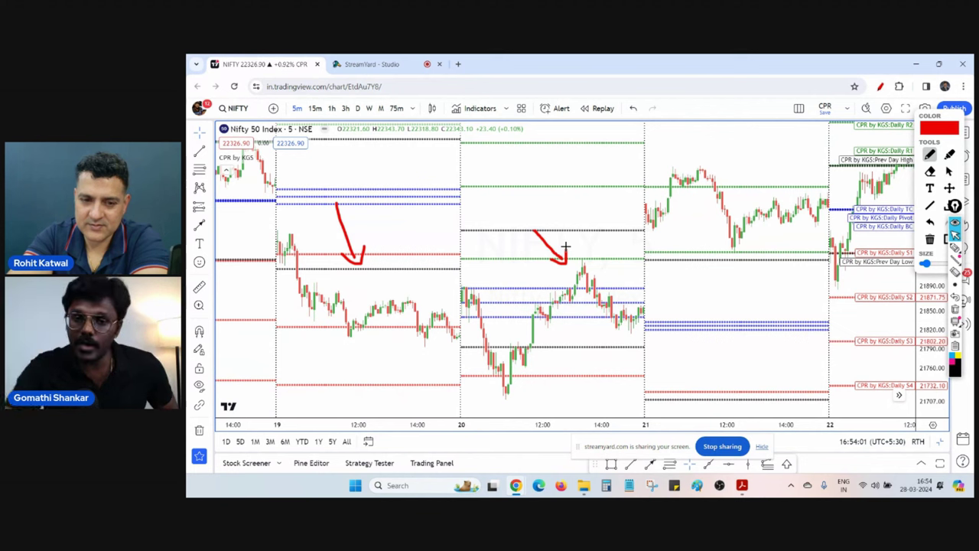
drag(937, 114, 887, 137)
click(900, 261)
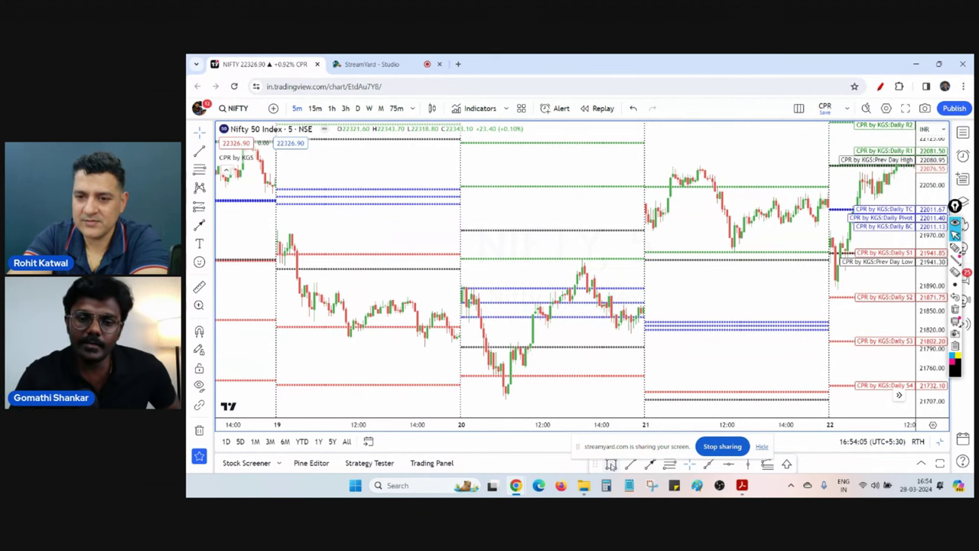
Step: Draw a rectangle over the 20 March daily CPR band, about 21,841 to 21,885, and sync it to the other charts
drag(463, 290, 644, 316)
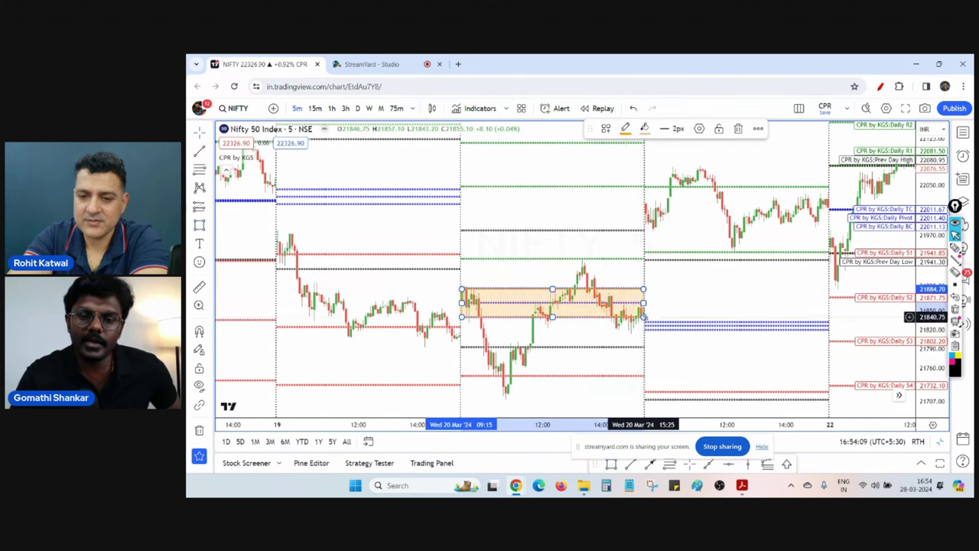
click(619, 256)
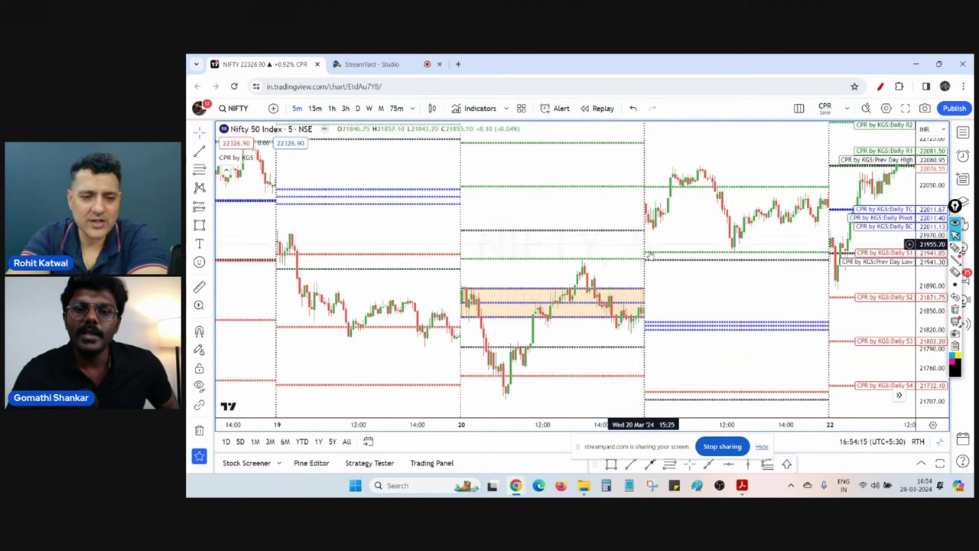
click(643, 304)
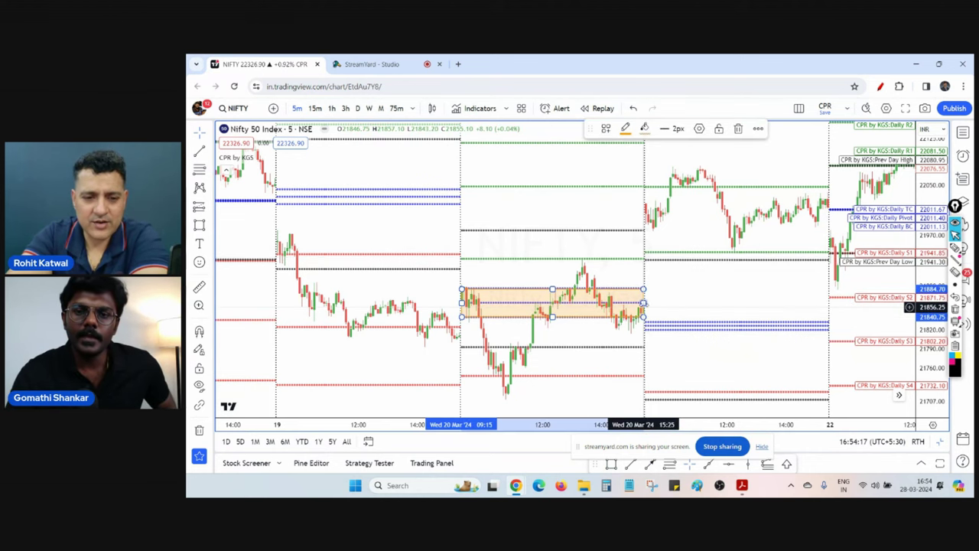
click(758, 129)
click(781, 246)
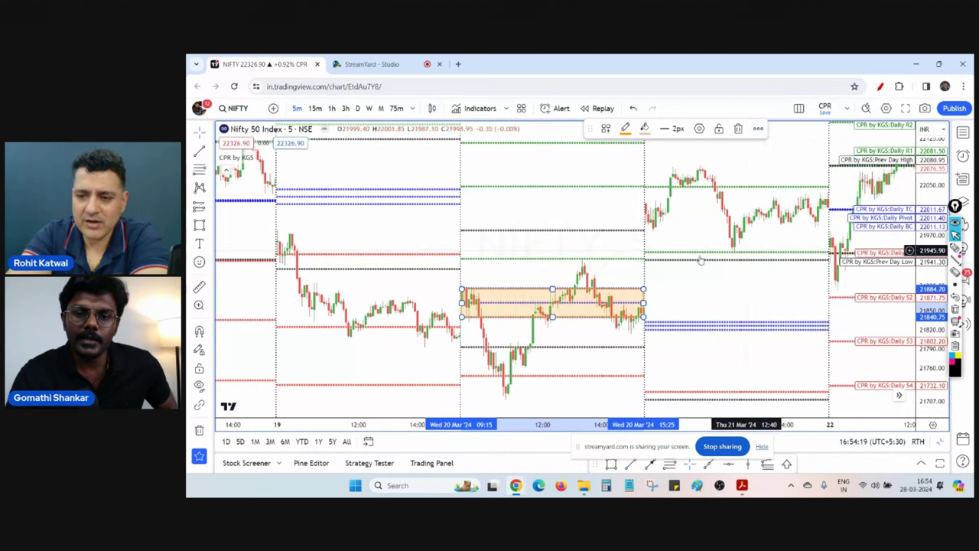
Step: Restore the multi-chart layout and shrink the daily chart pane to give the 5-minute Nifty chart more width
drag(681, 293, 499, 306)
click(560, 395)
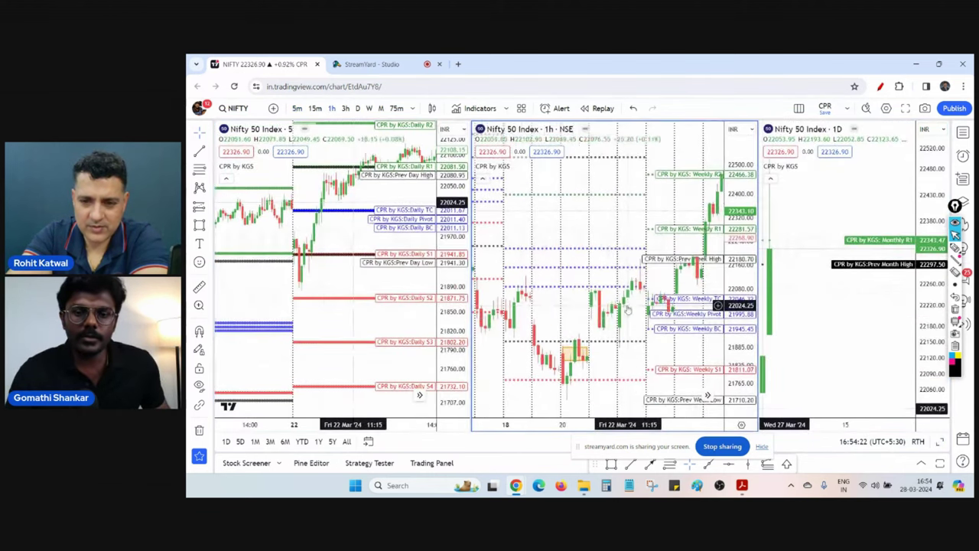
drag(618, 304, 605, 304)
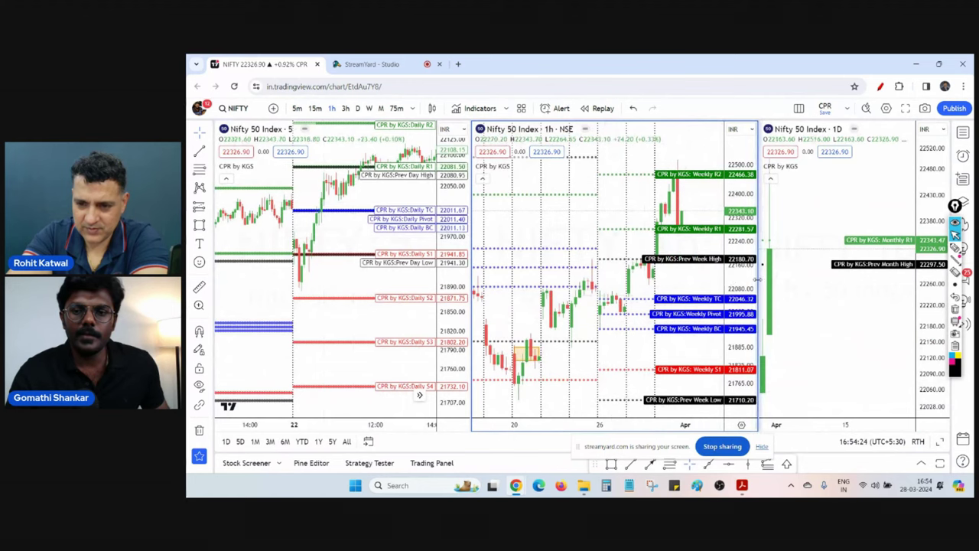
drag(759, 277, 915, 268)
drag(472, 253, 632, 256)
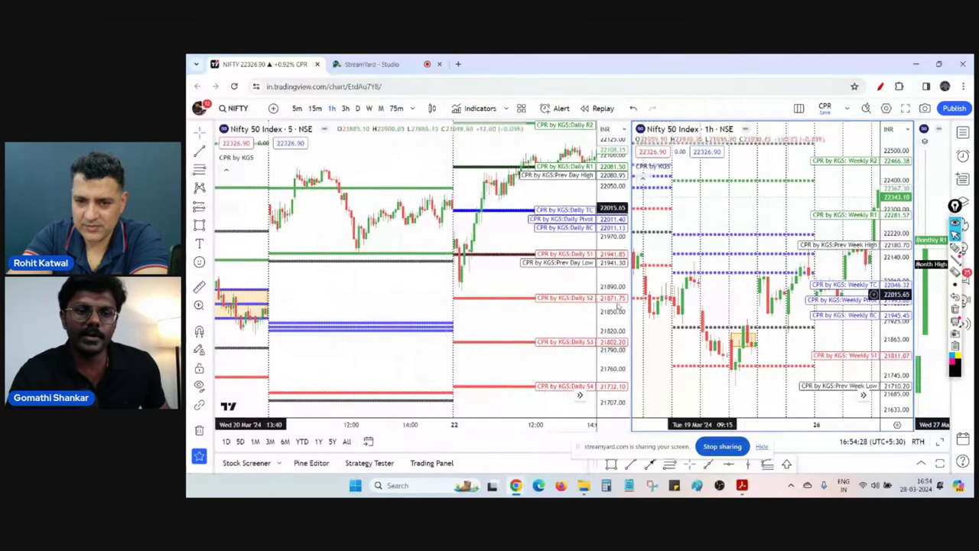
drag(321, 313, 518, 329)
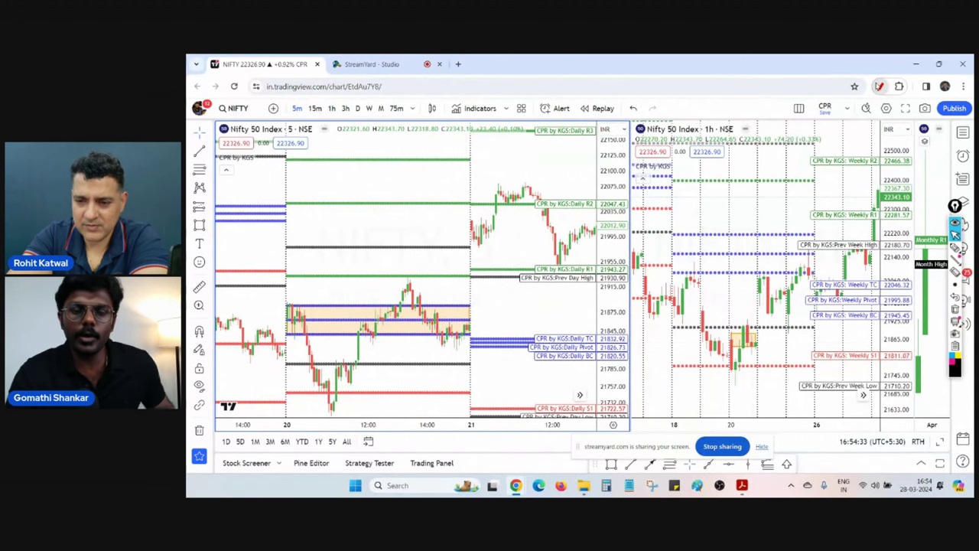
Step: Circle the 20 March date in red on the 5-minute and hourly charts, and draw an arrow to the hourly chart's rectangle
click(880, 86)
mouse_move(291, 411)
mouse_down()
mouse_move(269, 430)
mouse_move(301, 414)
mouse_up()
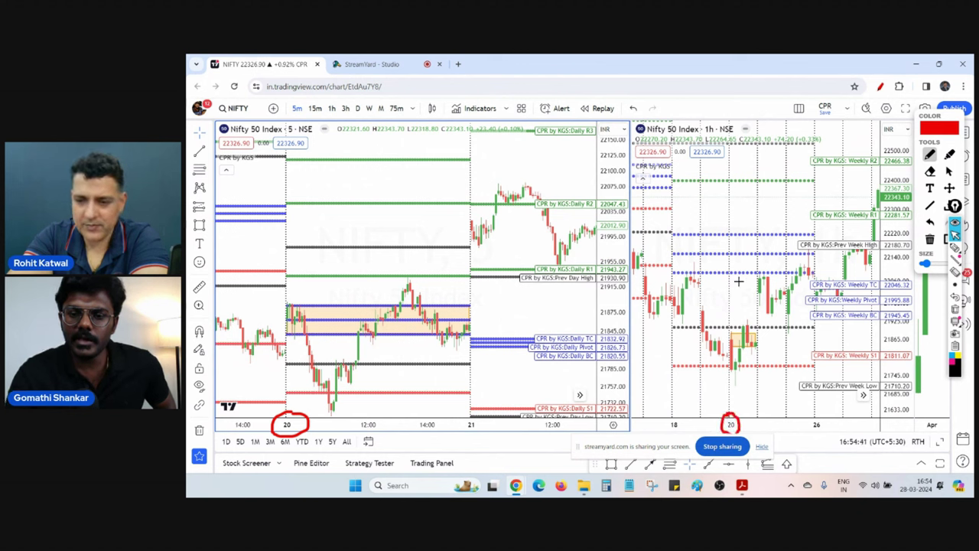
drag(736, 310, 744, 303)
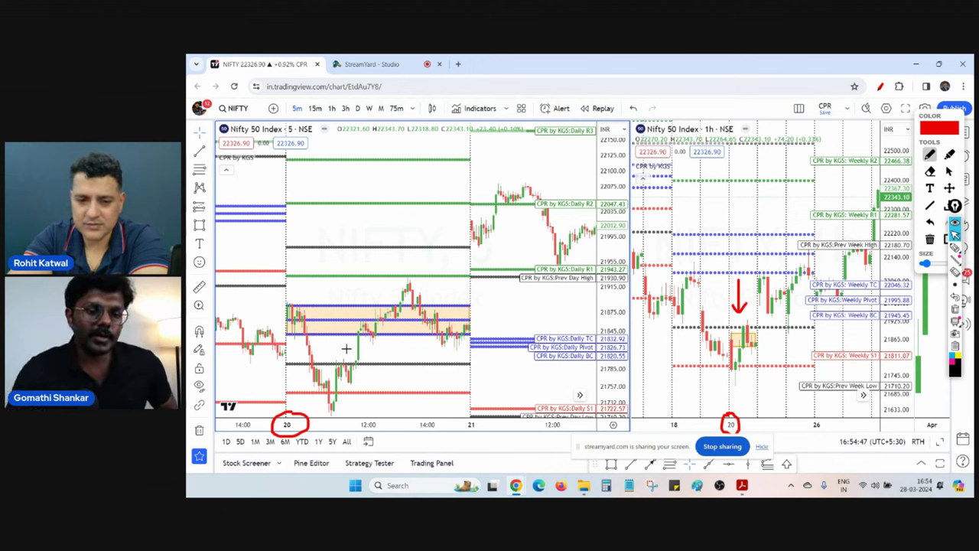
Step: Mark the 20 March low, recovery and high on the 5-minute chart with red pen arrows, and clear all annotations
mouse_move(346, 349)
mouse_down()
mouse_move(314, 382)
mouse_move(366, 370)
mouse_move(344, 352)
mouse_up()
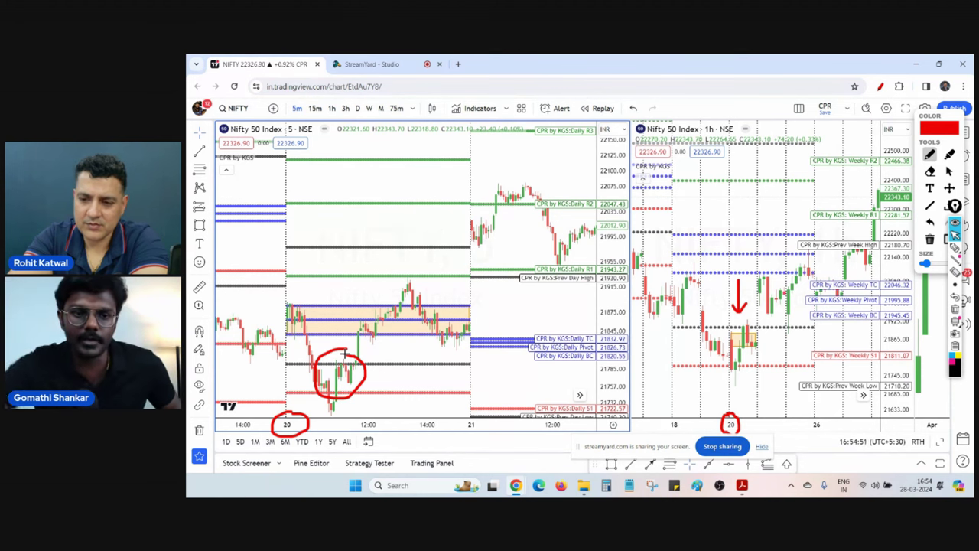
click(931, 221)
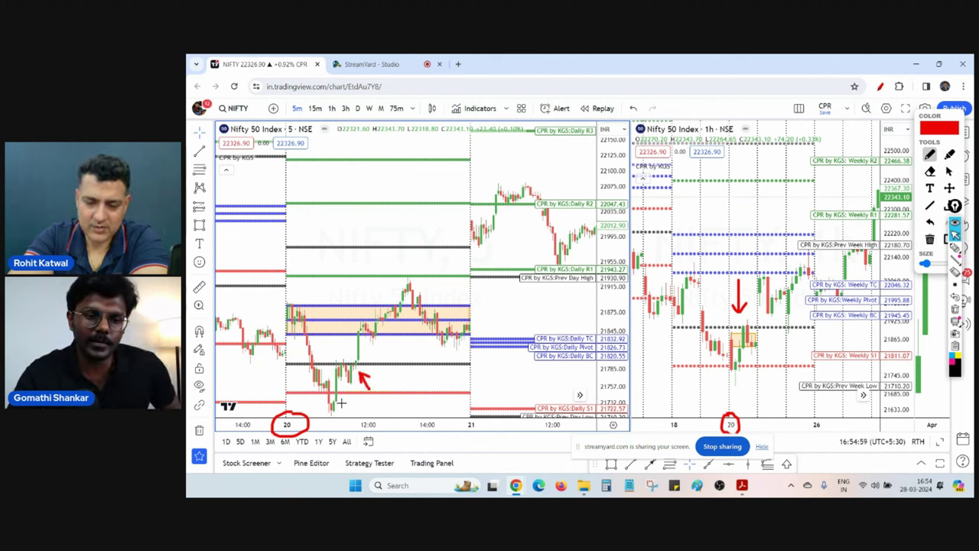
drag(341, 399, 350, 410)
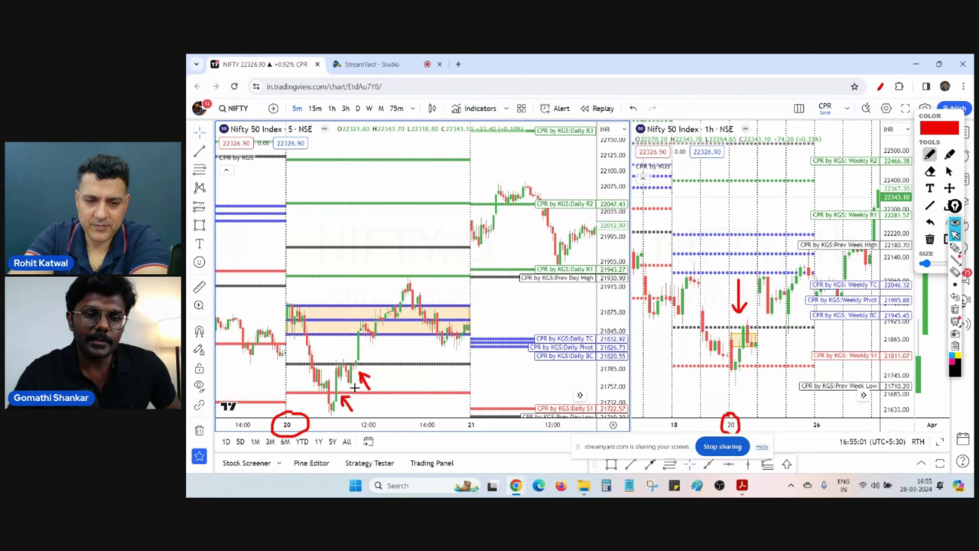
drag(379, 270, 397, 278)
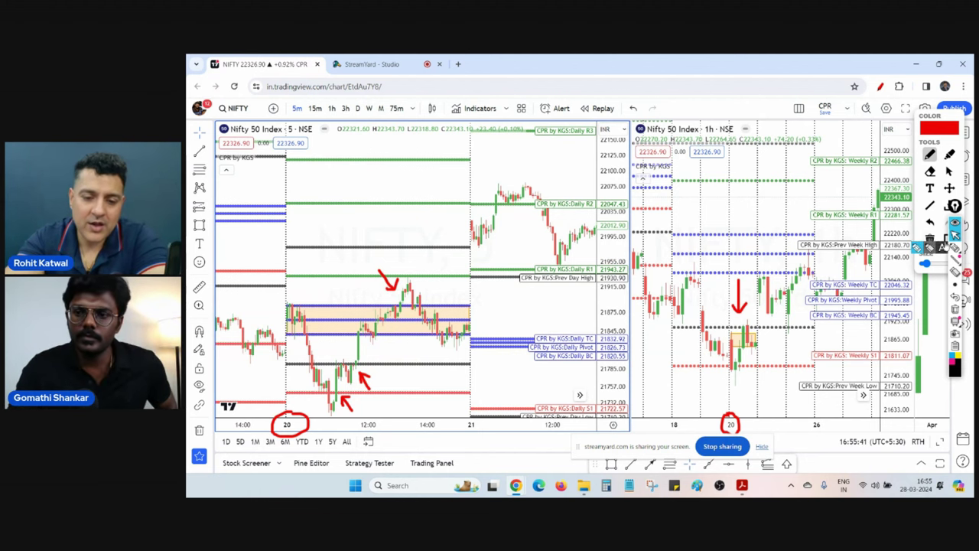
click(931, 238)
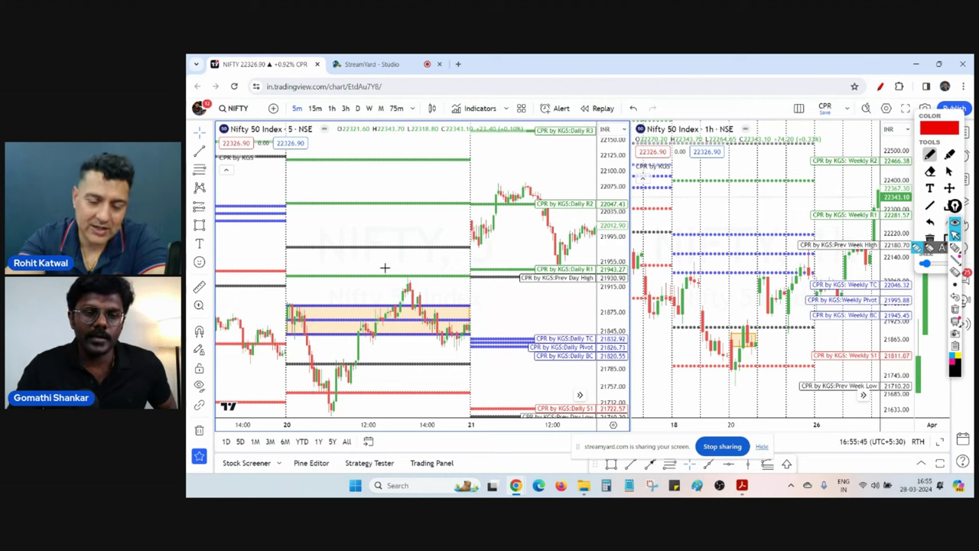
Step: Point to and circle the 20 March high in red, outline the hourly chart's weekly CPR band, and clear the annotations
drag(385, 267, 398, 277)
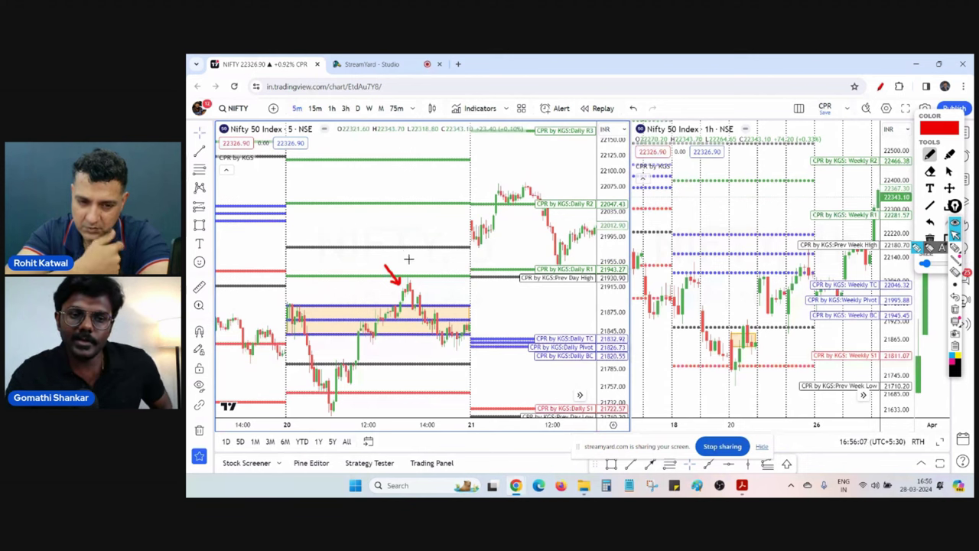
mouse_move(404, 272)
mouse_down()
mouse_move(407, 307)
mouse_move(414, 271)
mouse_up()
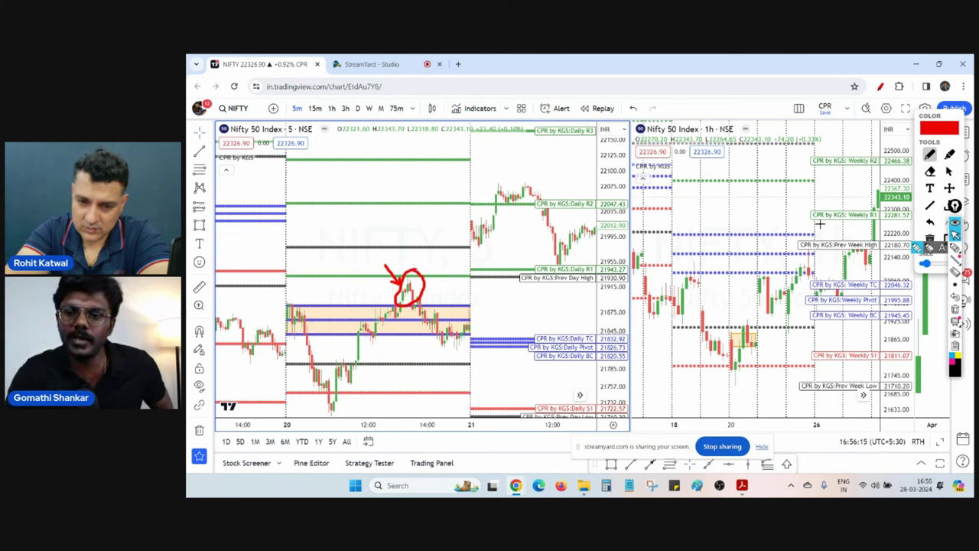
mouse_move(817, 227)
mouse_down()
mouse_move(675, 238)
mouse_move(772, 273)
mouse_move(813, 248)
mouse_up()
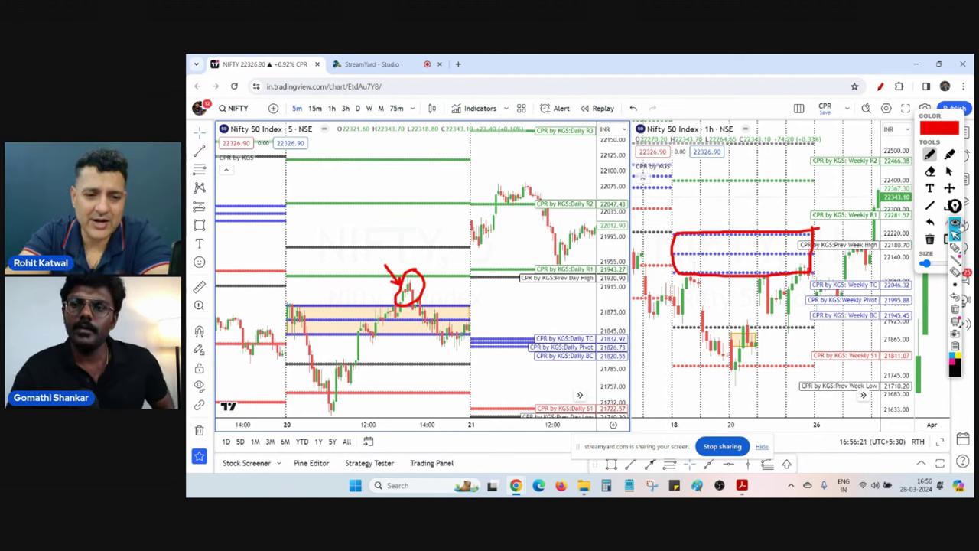
click(931, 239)
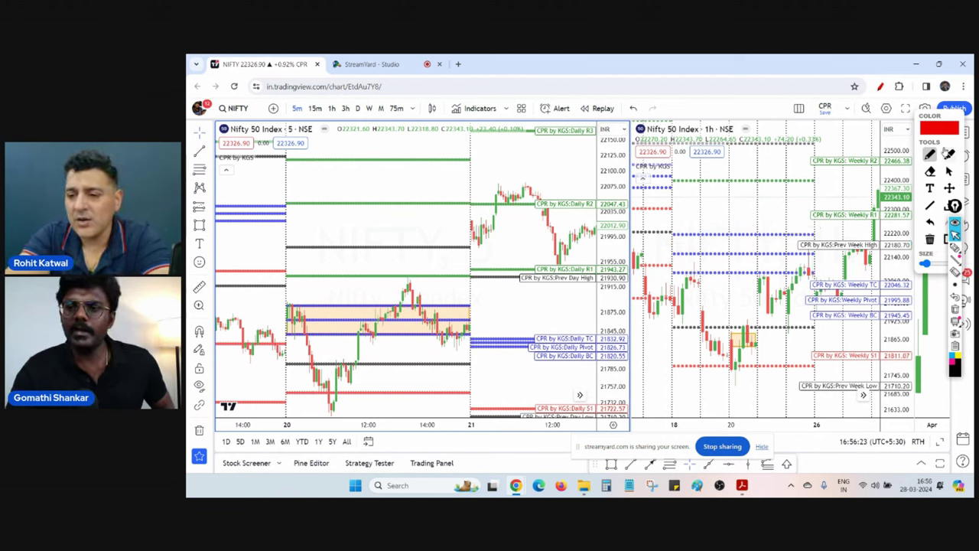
click(939, 241)
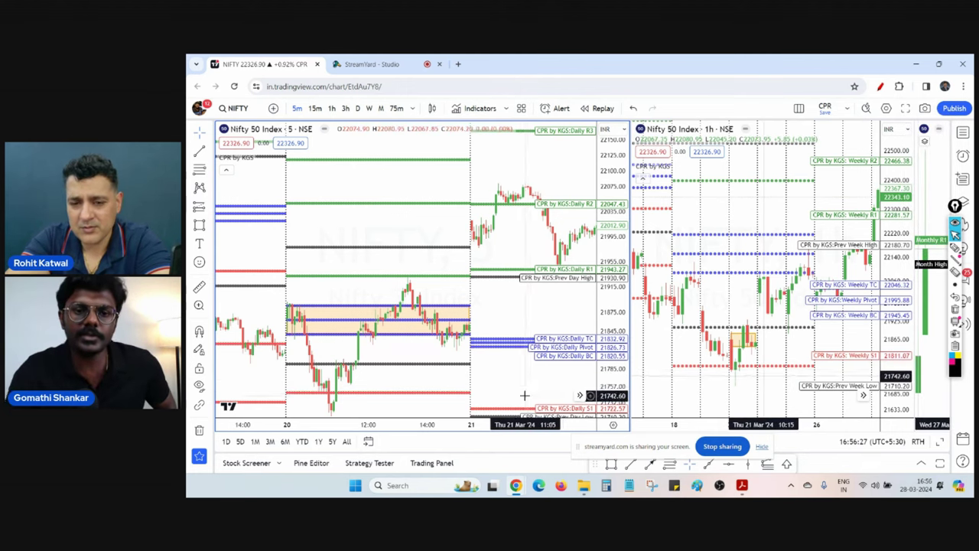
Step: Draw a rectangle over the 22 March daily CPR band on the 5-minute chart, about 22,003 to 22,020
drag(532, 311, 464, 316)
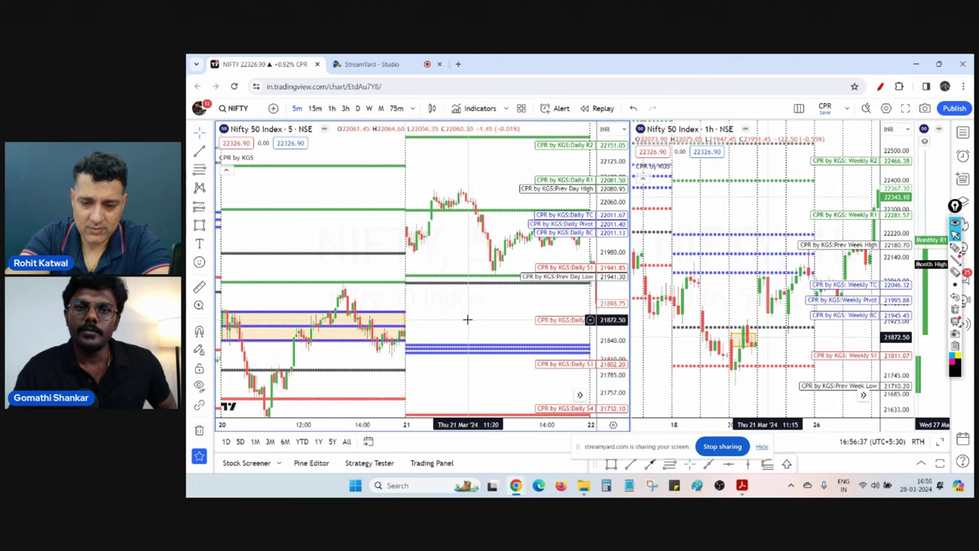
drag(492, 332, 409, 337)
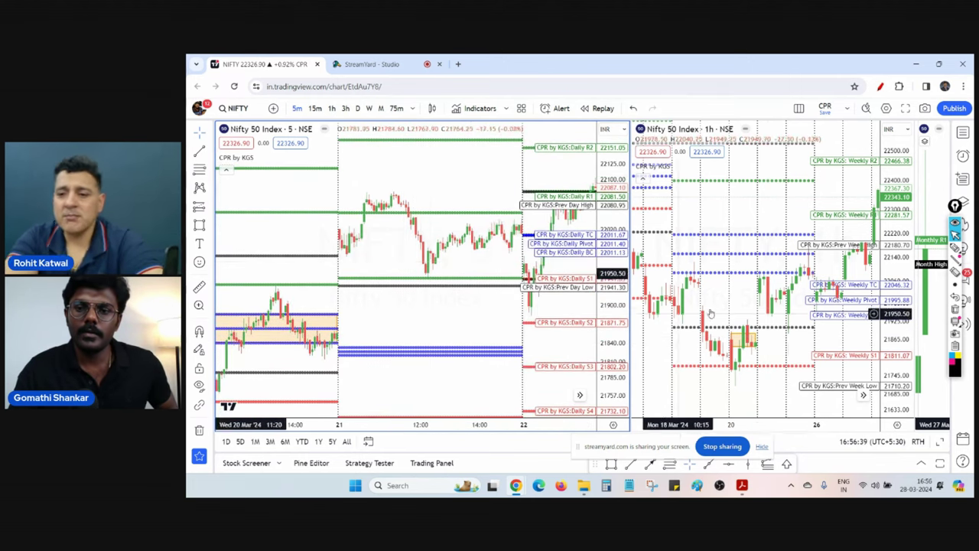
drag(824, 309, 743, 313)
drag(563, 310, 395, 292)
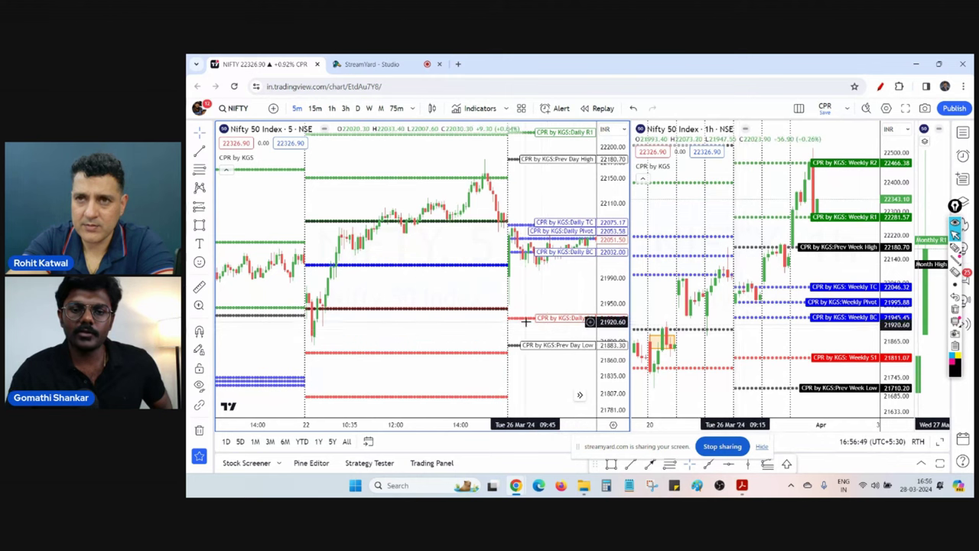
mouse_move(540, 301)
mouse_down()
mouse_move(440, 314)
mouse_move(539, 305)
mouse_up()
scroll(519, 309, down, 1)
scroll(498, 310, down, 3)
scroll(451, 315, up, 1)
scroll(505, 310, up, 3)
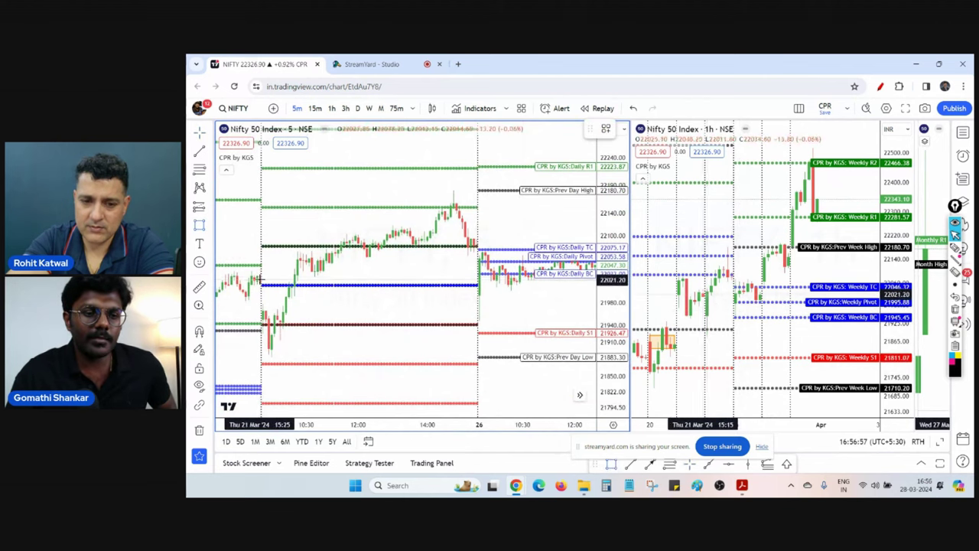
drag(260, 281, 474, 288)
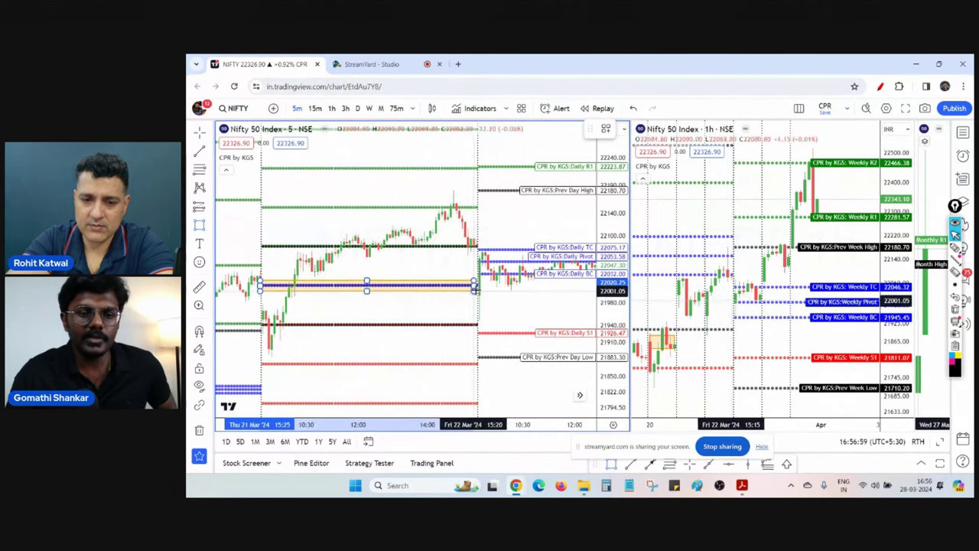
click(405, 258)
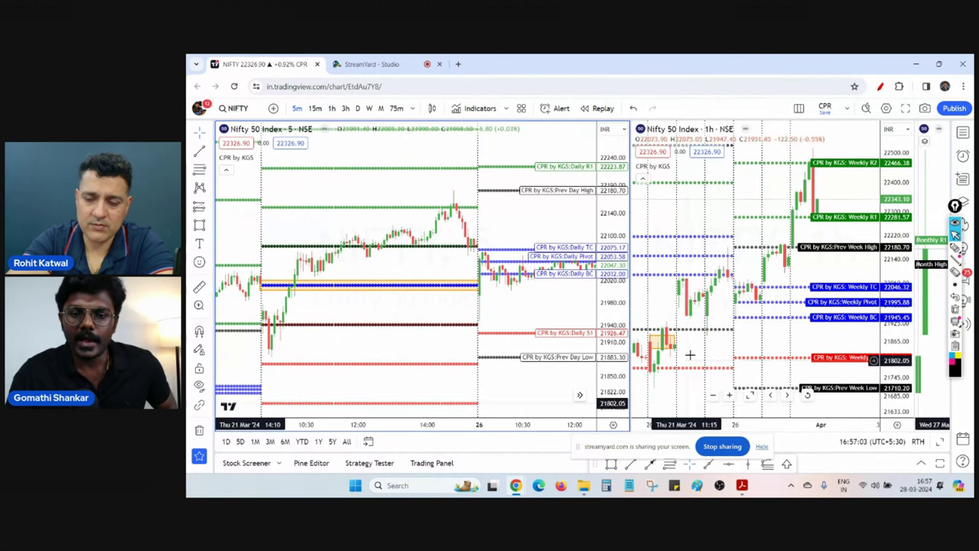
Step: Sync the 22 March rectangle to the other charts and delete the 20 March rectangle from the hourly chart
click(452, 289)
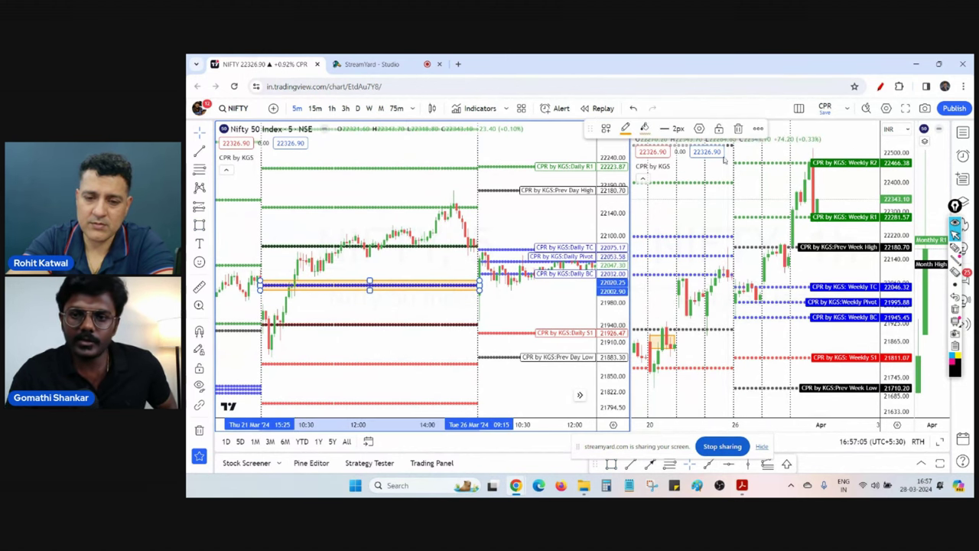
right_click(754, 131)
click(793, 256)
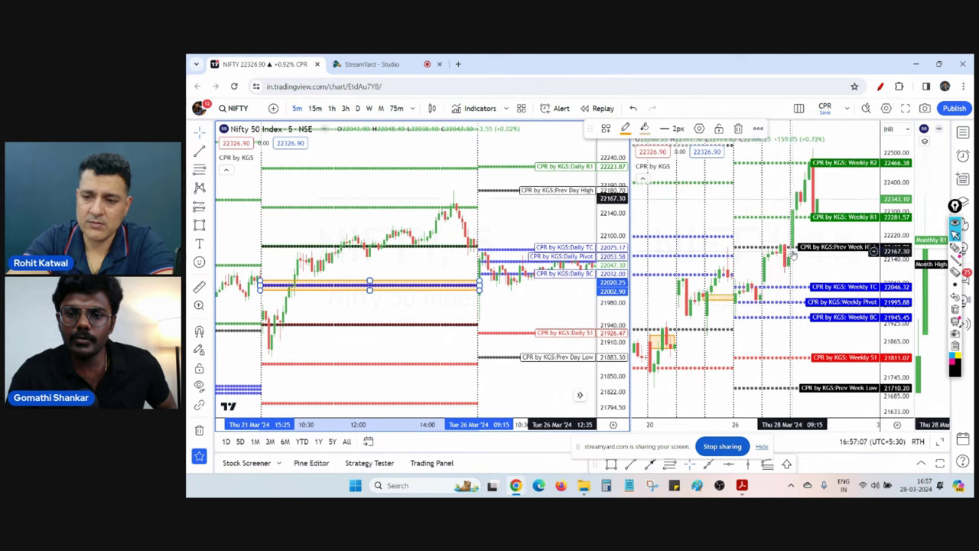
scroll(752, 348, up, 1)
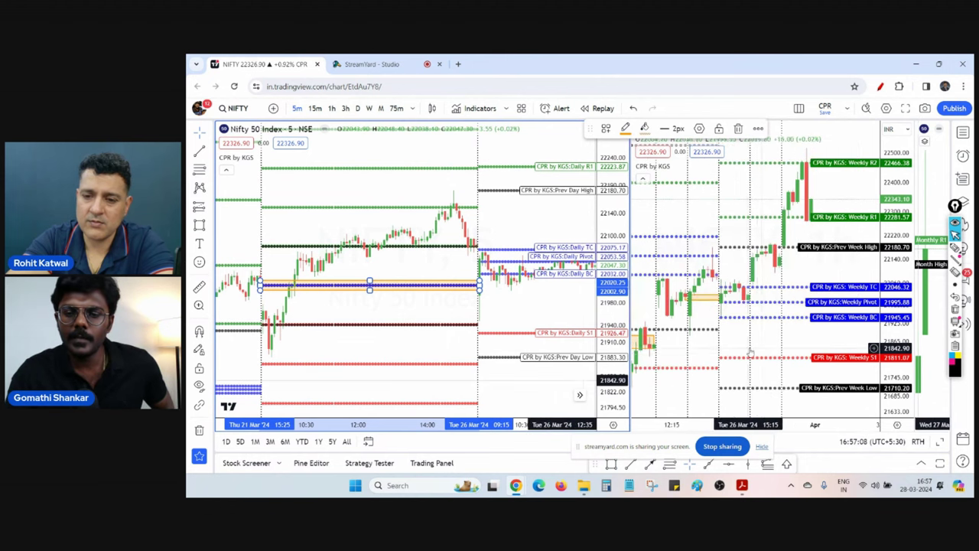
click(649, 352)
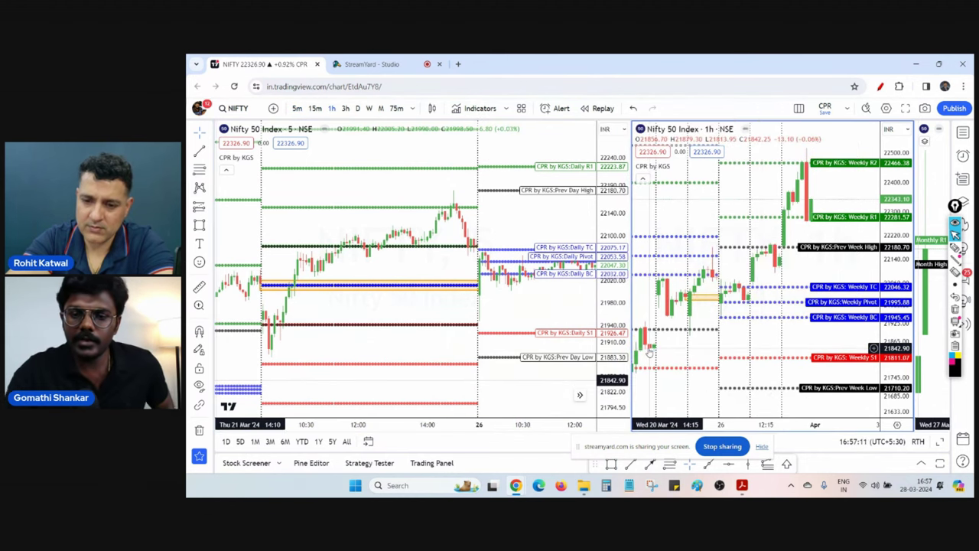
drag(904, 323, 905, 287)
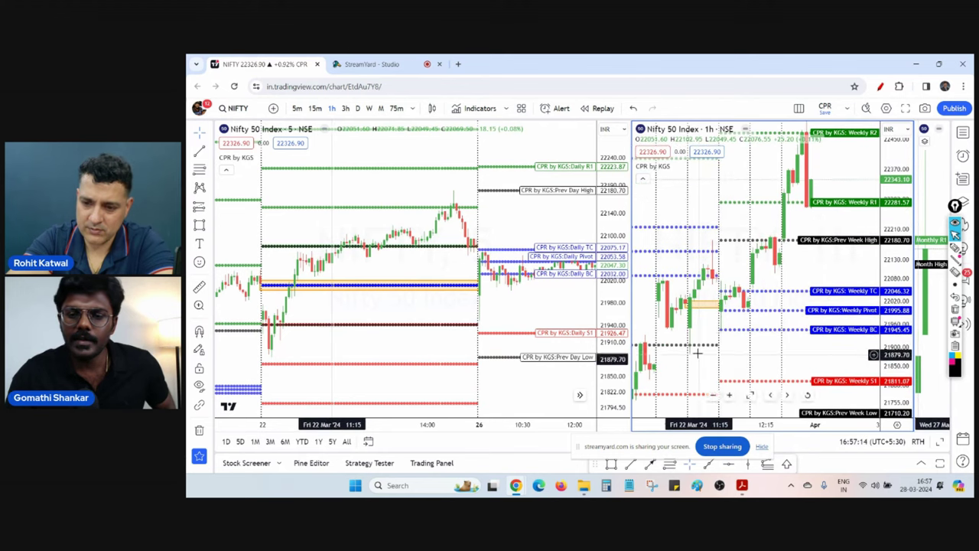
Step: Draw a red arrow to the 22 March morning rise, circle the hourly chart's weekly CPR band, and clear the annotations
click(880, 88)
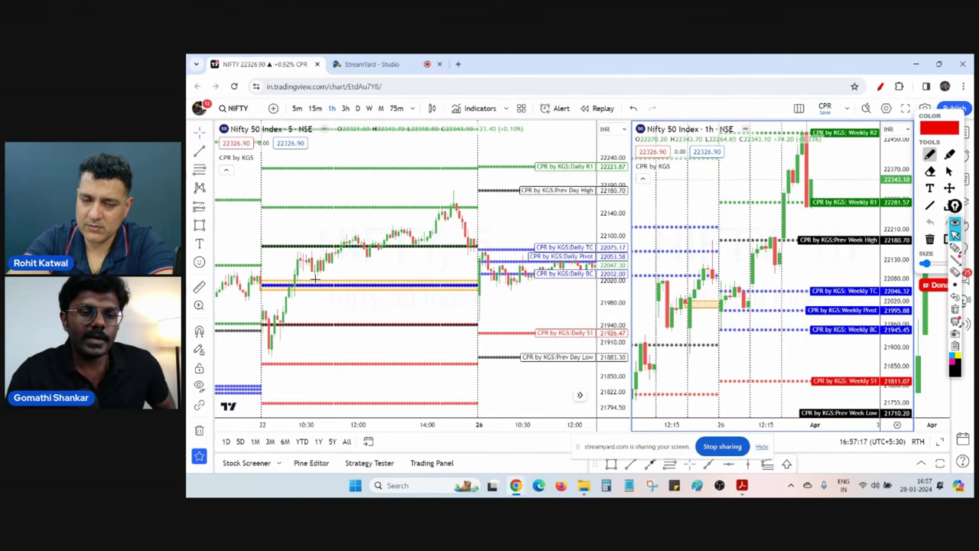
mouse_move(258, 220)
mouse_down()
mouse_move(292, 259)
mouse_move(297, 227)
mouse_up()
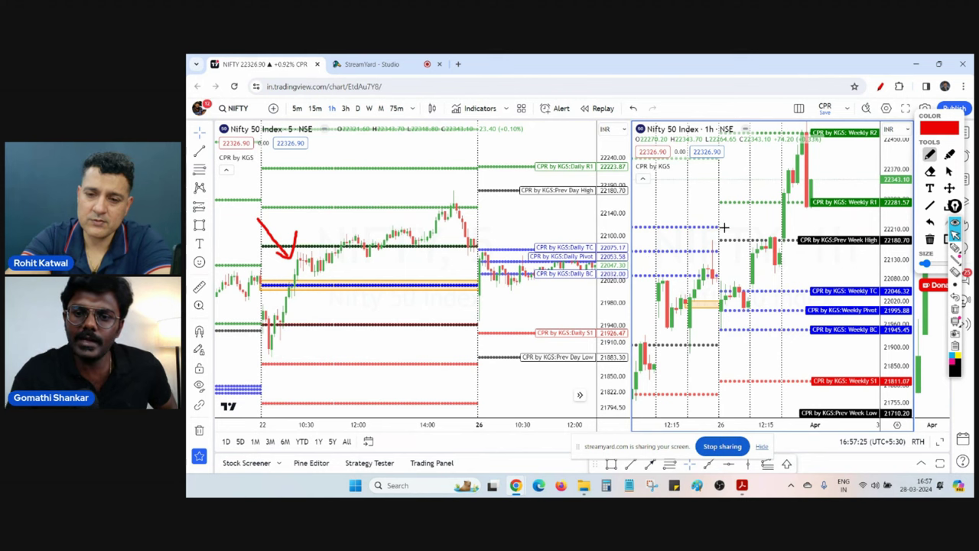
mouse_move(724, 227)
mouse_down()
mouse_move(650, 232)
mouse_move(683, 275)
mouse_move(727, 238)
mouse_move(717, 229)
mouse_up()
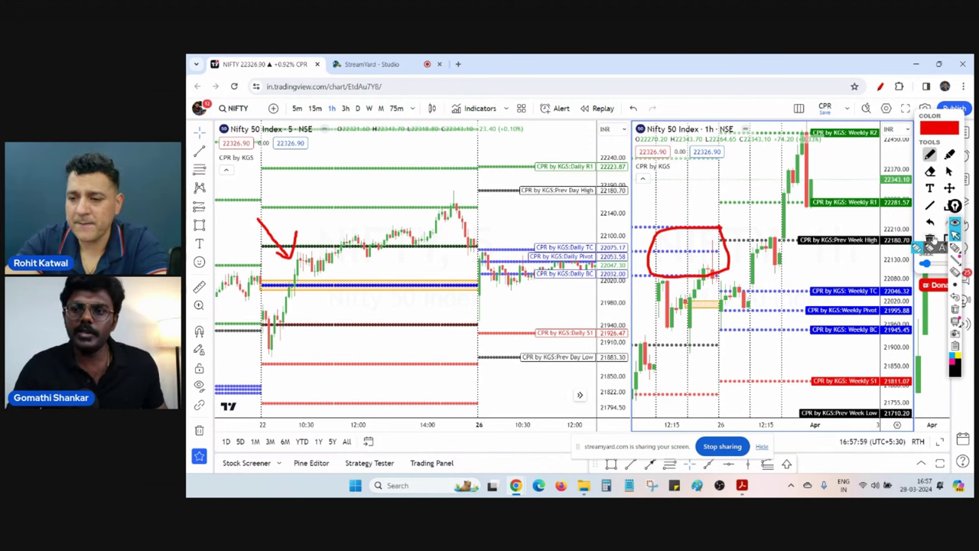
click(930, 238)
click(946, 238)
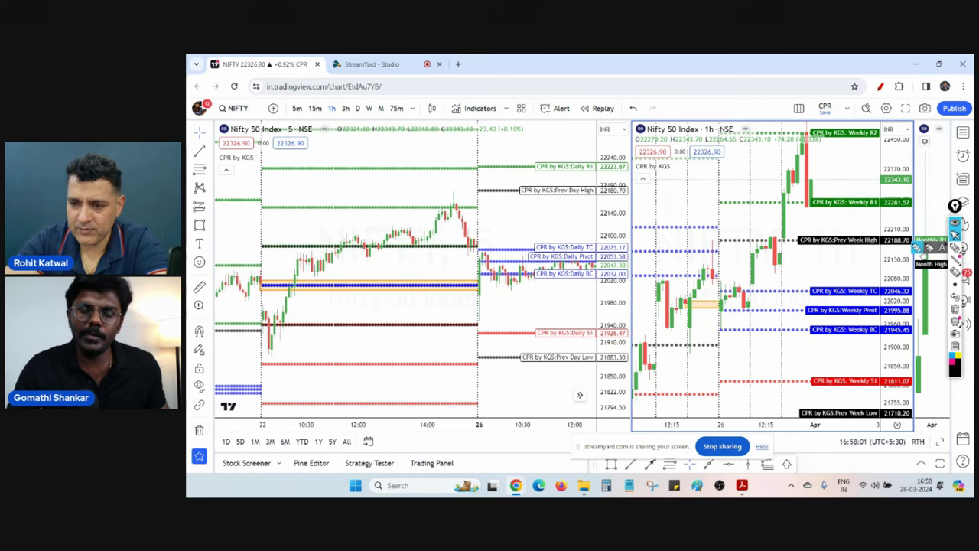
Step: Draw a rectangle over the 26 March daily CPR band, about 22,031 to 22,077, and sync it to the other charts
drag(510, 314, 411, 314)
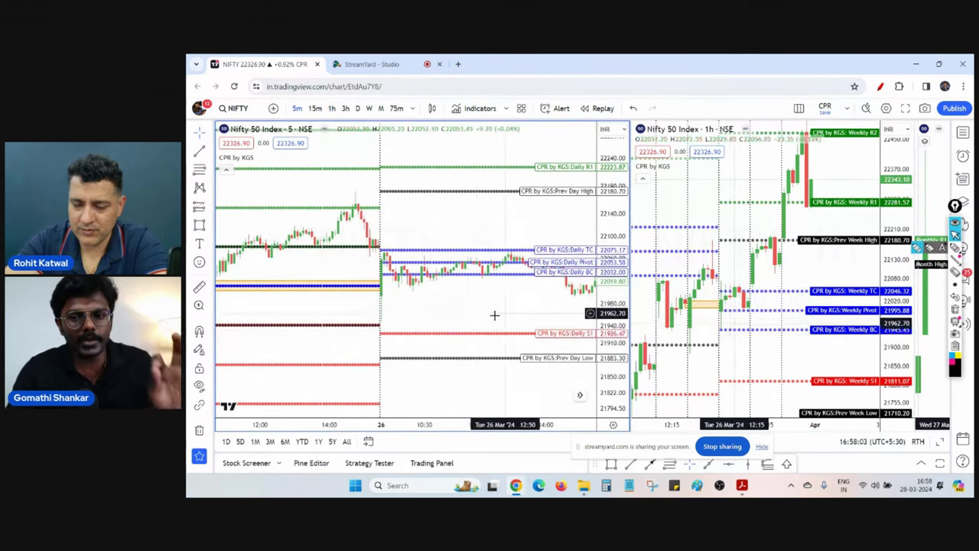
drag(495, 313, 396, 322)
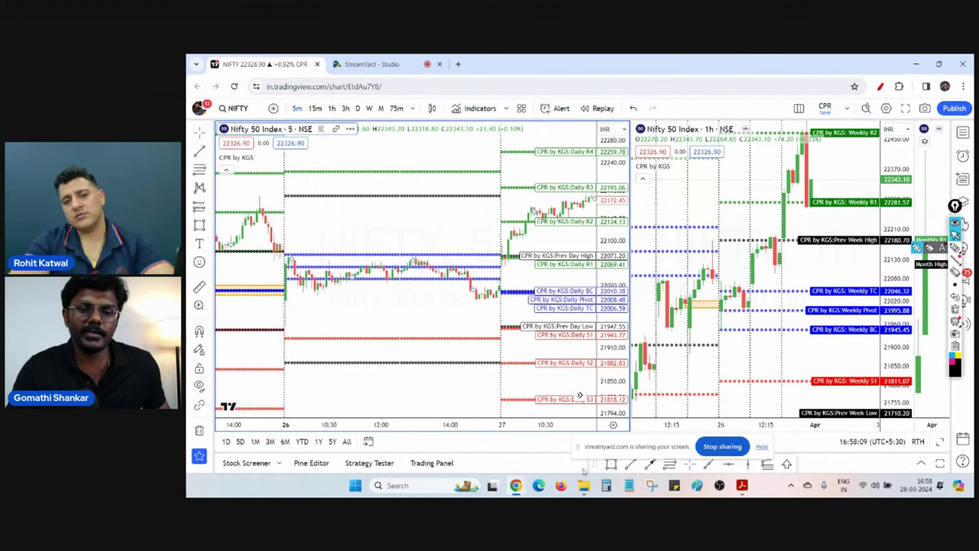
mouse_move(284, 254)
mouse_down()
mouse_move(368, 240)
mouse_move(502, 279)
mouse_up()
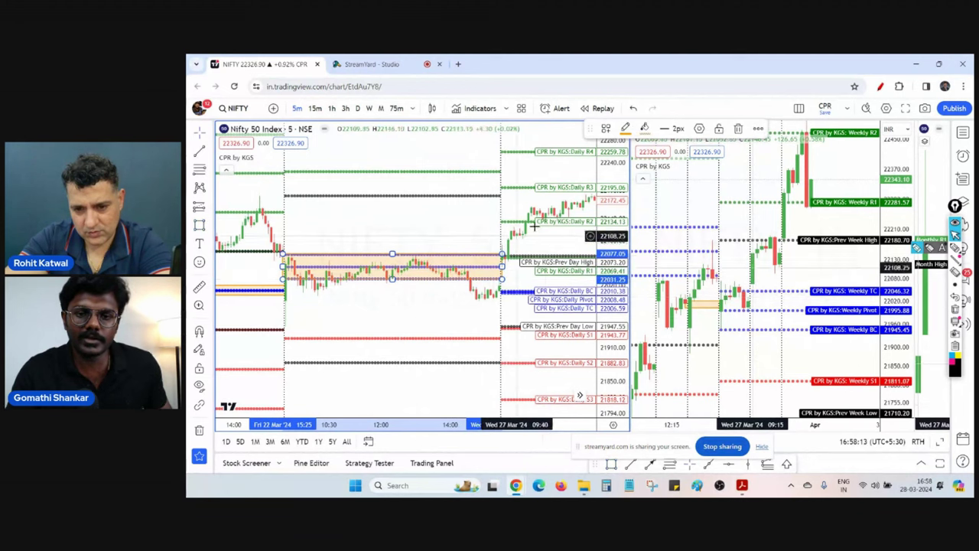
click(758, 129)
click(796, 246)
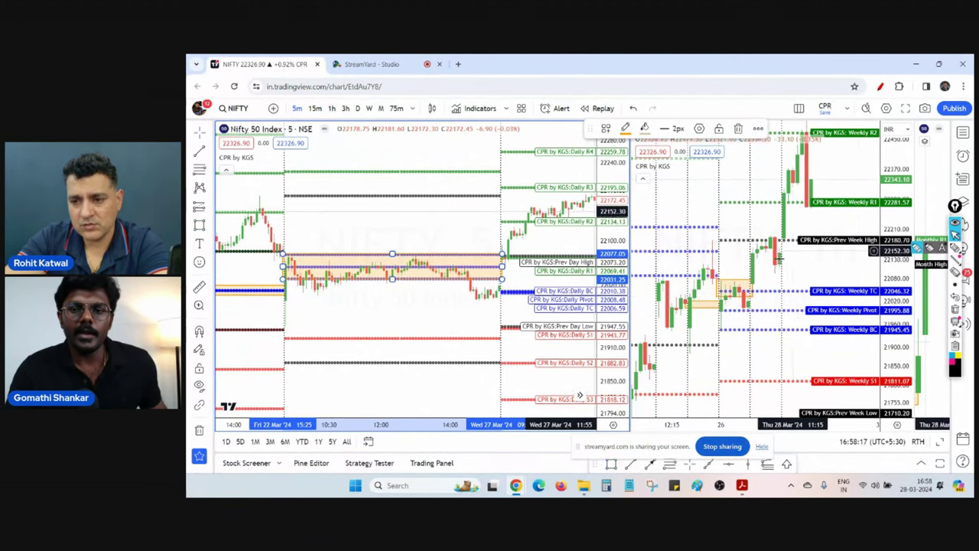
Step: Delete the 22 March rectangle from the hourly chart and bring the 26 and 27 March sessions into view
drag(458, 324, 385, 328)
drag(488, 306, 507, 307)
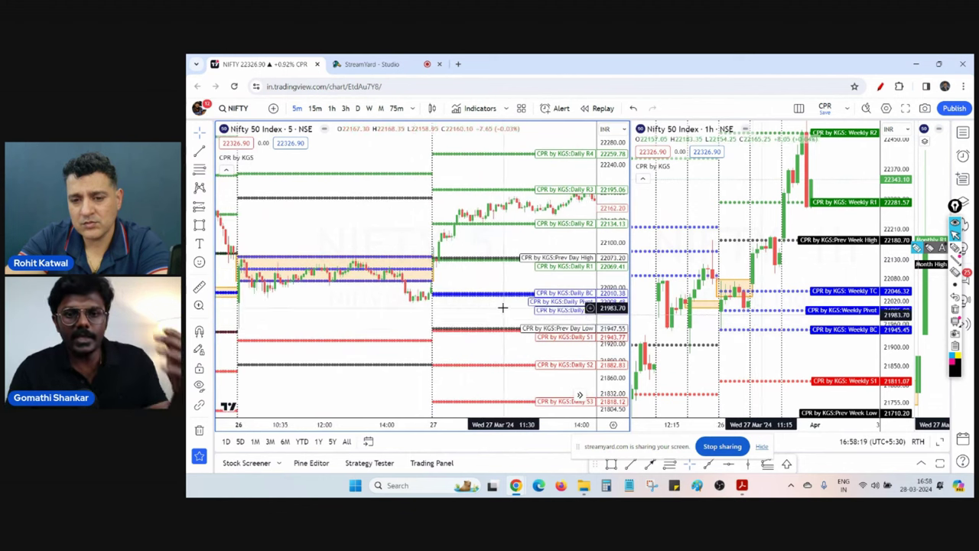
click(703, 304)
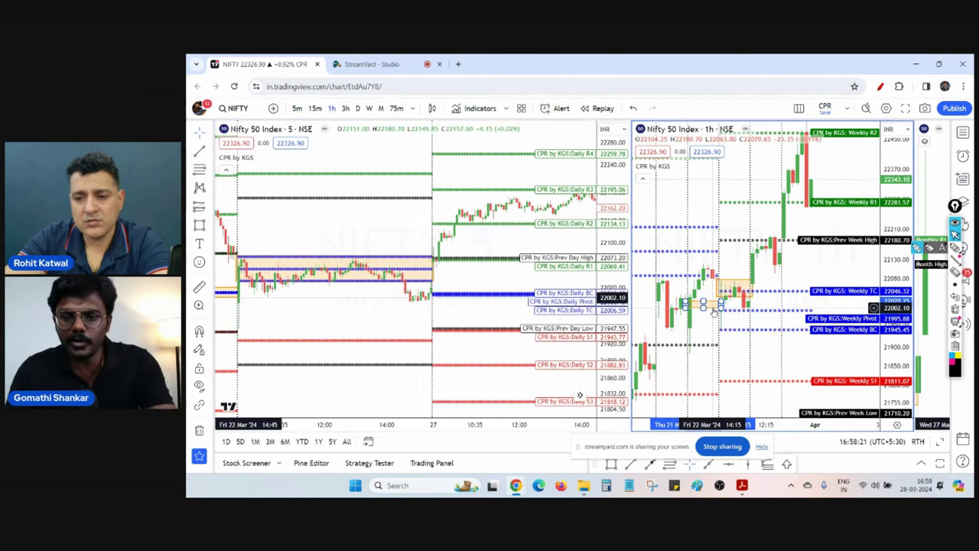
key(Delete)
drag(774, 293, 766, 292)
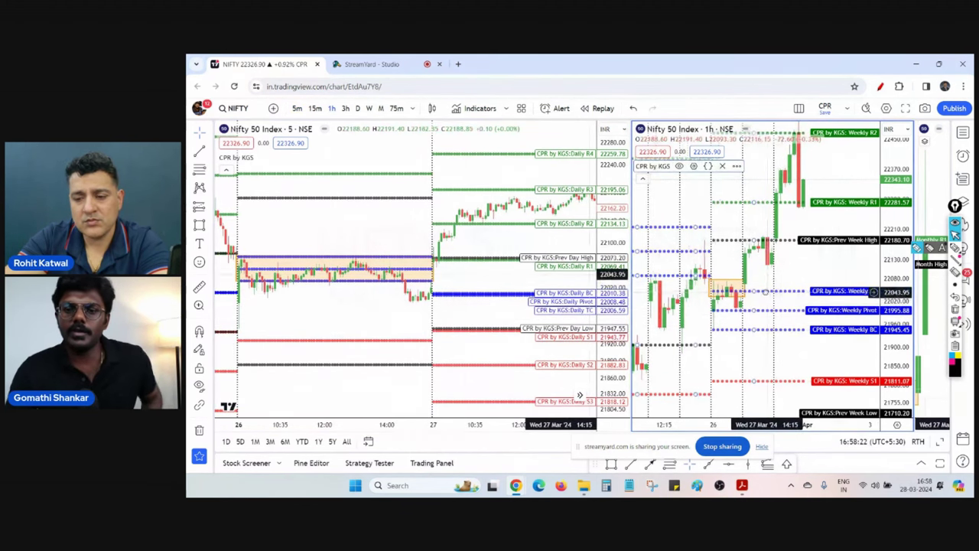
Step: Circle the 26 March date in red on the 5-minute chart and draw an upward arrow to its CPR rectangle
click(880, 85)
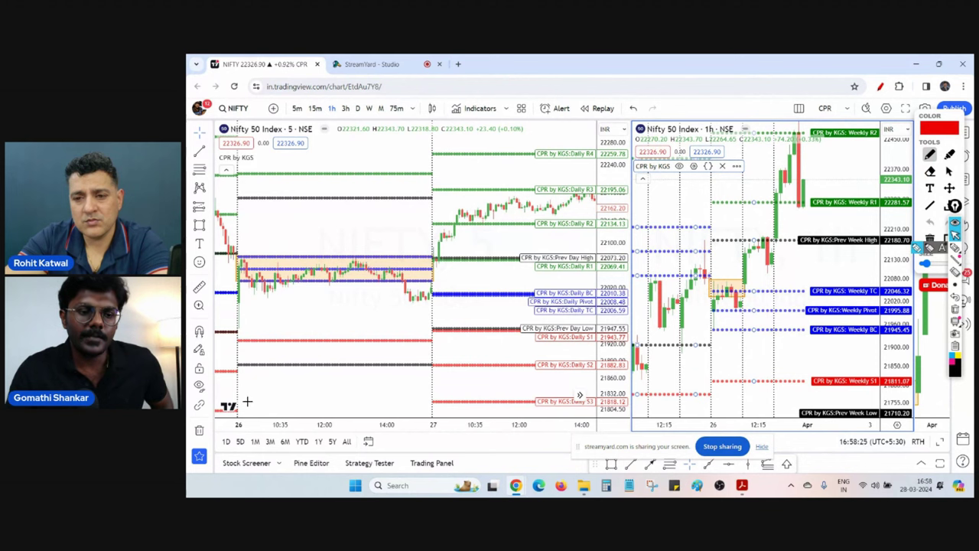
mouse_move(247, 400)
mouse_down()
mouse_move(231, 427)
mouse_move(250, 410)
mouse_move(245, 400)
mouse_up()
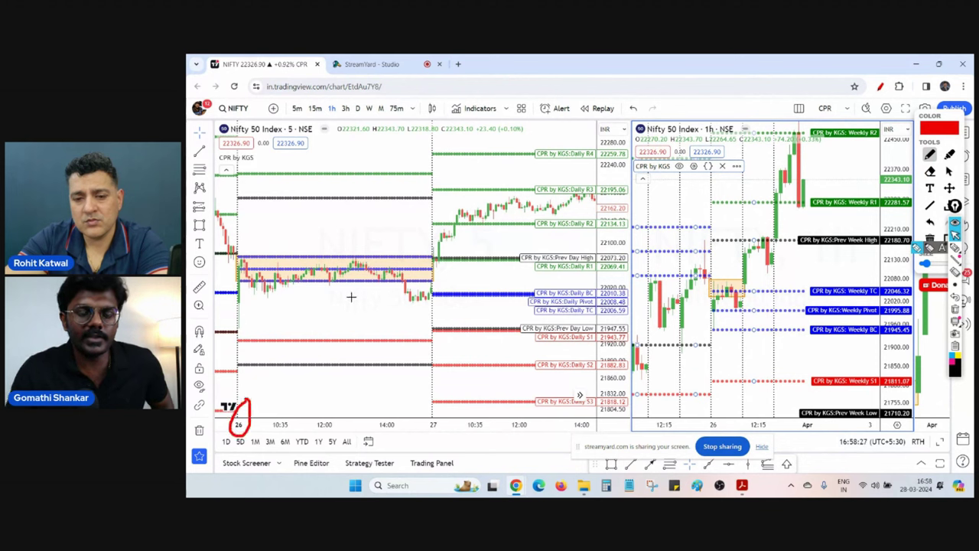
mouse_move(349, 295)
mouse_down()
mouse_move(348, 322)
mouse_move(357, 304)
mouse_up()
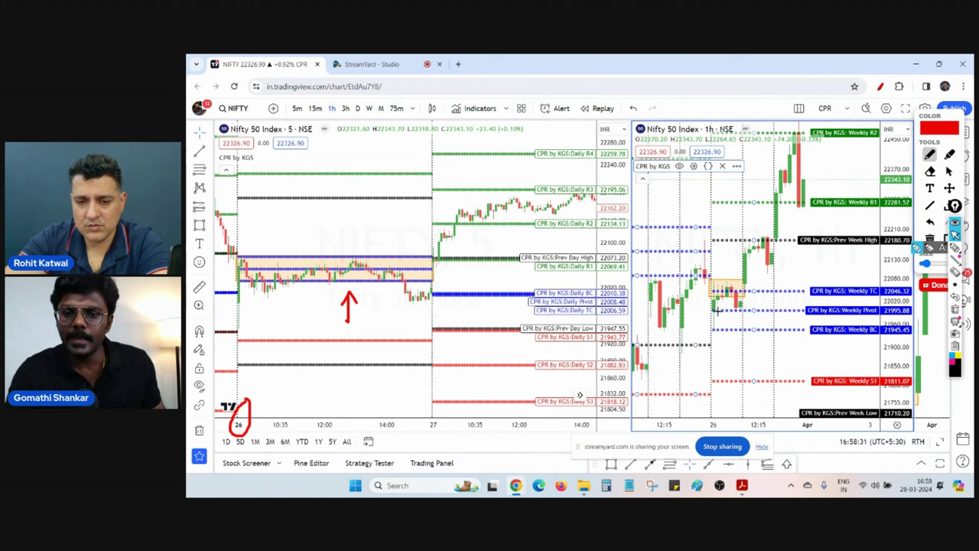
Step: Draw red arrows above and below the hourly chart's 26 March rectangle, circle the preceding sessions' candles, and clear the annotations
mouse_move(720, 234)
mouse_down()
mouse_move(724, 267)
mouse_move(732, 256)
mouse_up()
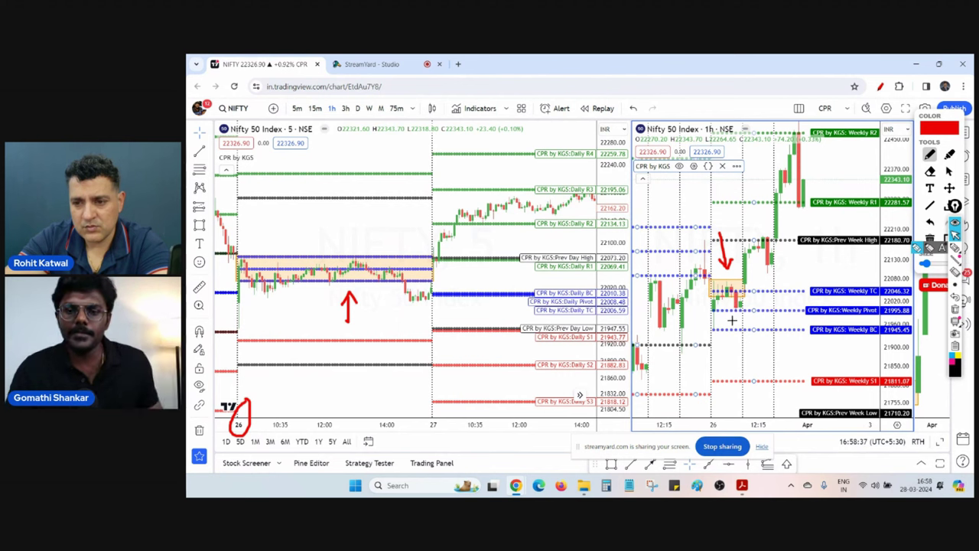
mouse_move(698, 274)
mouse_down()
mouse_move(626, 335)
mouse_move(664, 391)
mouse_move(700, 302)
mouse_move(691, 282)
mouse_move(677, 279)
mouse_up()
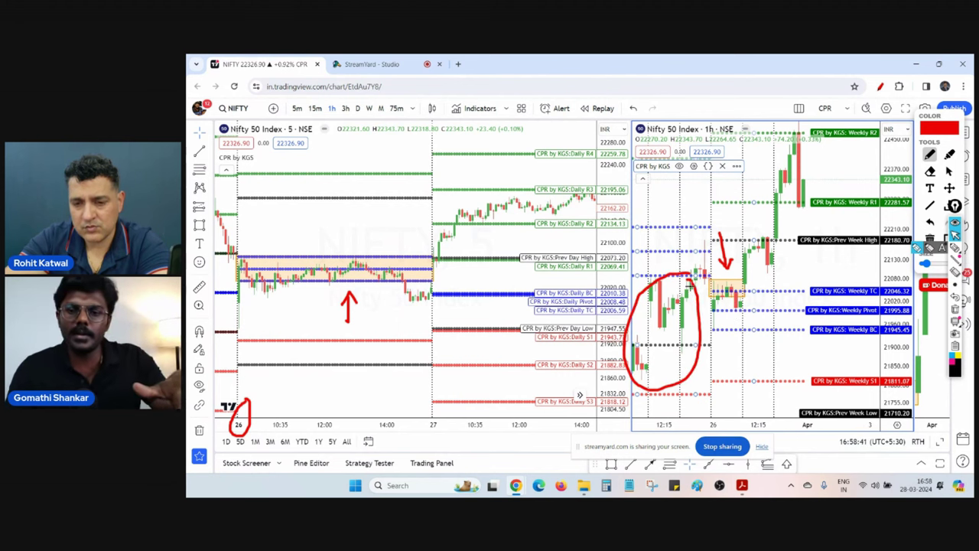
drag(736, 309, 733, 336)
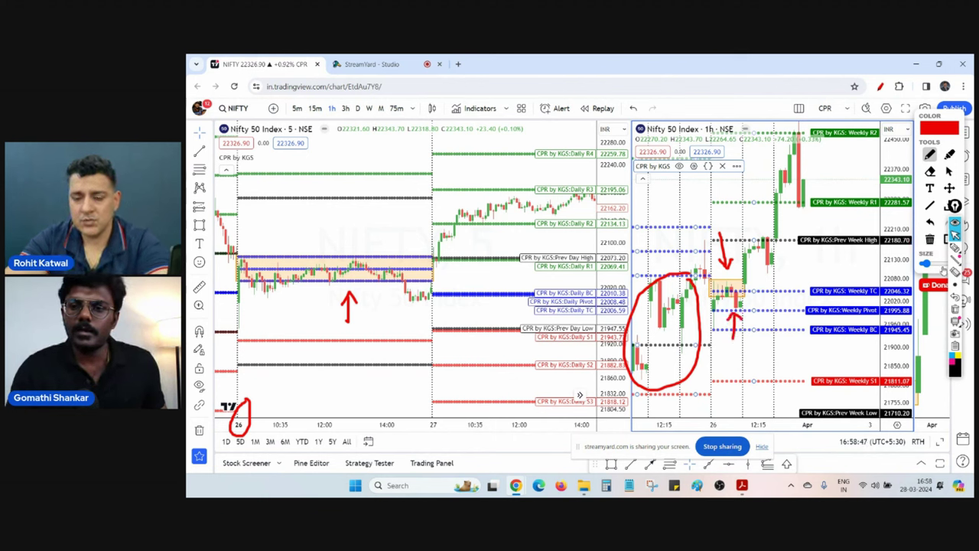
click(932, 240)
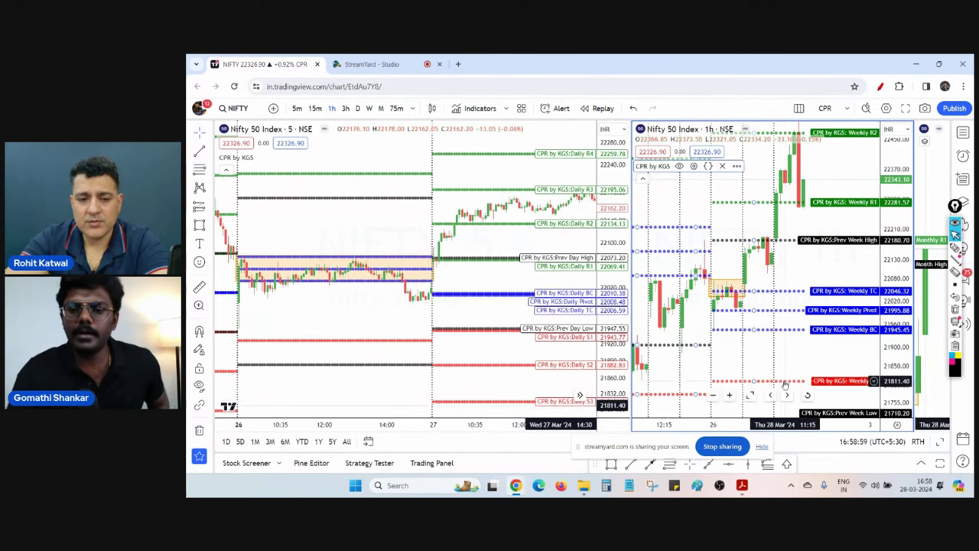
Step: Maximize the hourly chart, draw a red downward arrow to the 26 March rectangle, and clear the annotation
click(752, 396)
drag(800, 360, 650, 356)
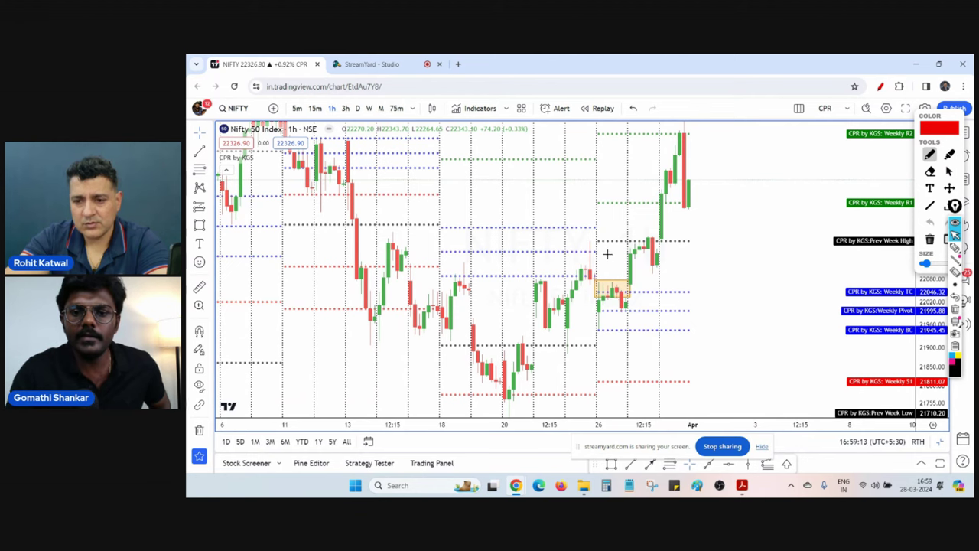
drag(609, 274, 613, 268)
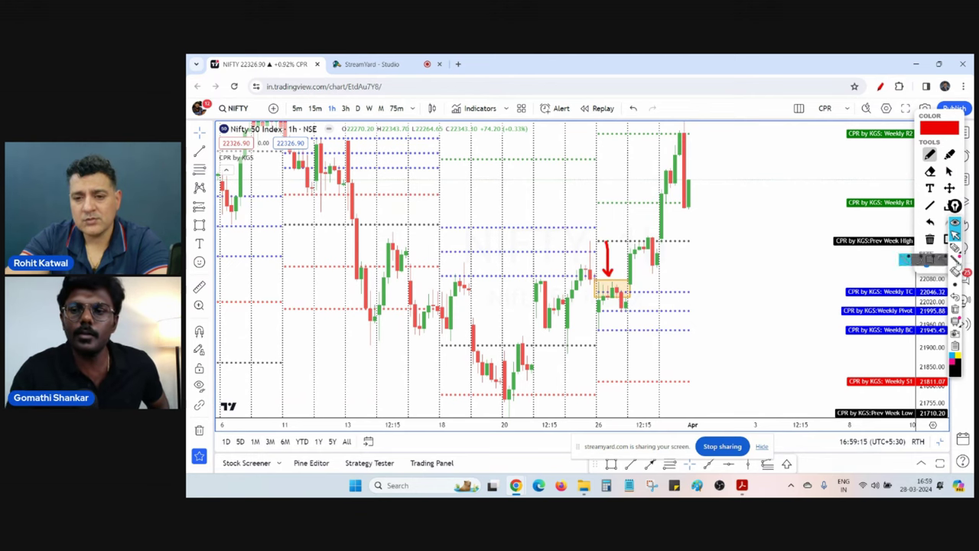
click(955, 235)
Step: Restore the multi-chart layout and bring the 27 March session into view on the 5-minute and hourly charts
drag(618, 344, 549, 314)
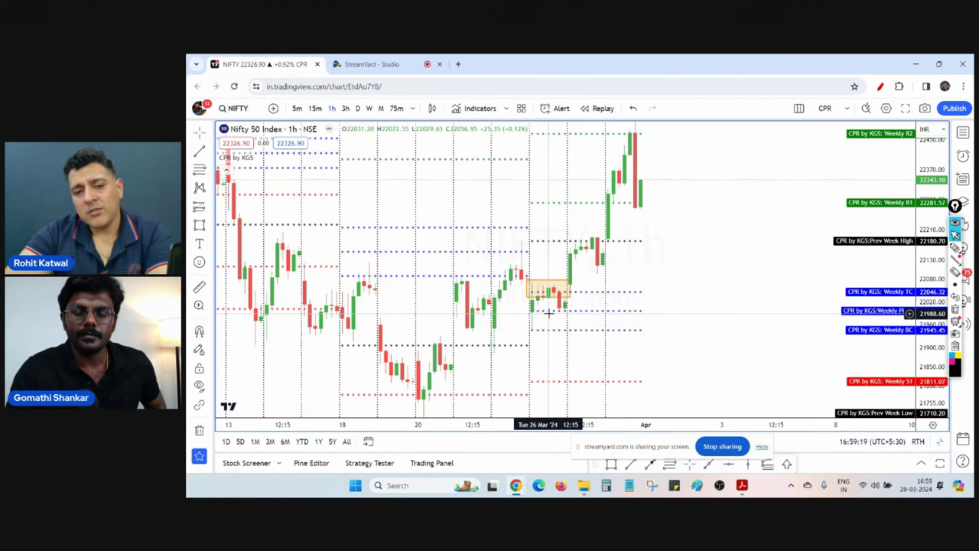
scroll(722, 324, down, 1)
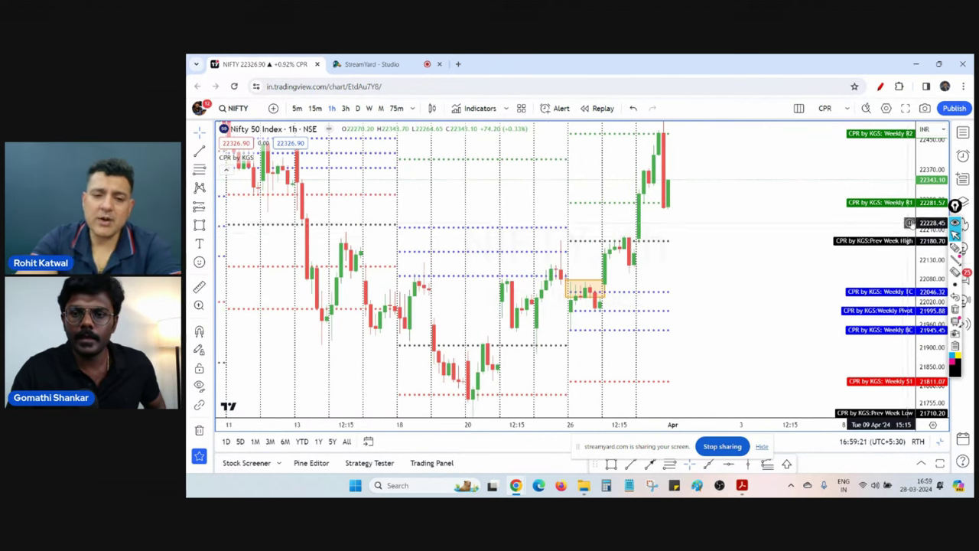
drag(801, 287, 813, 297)
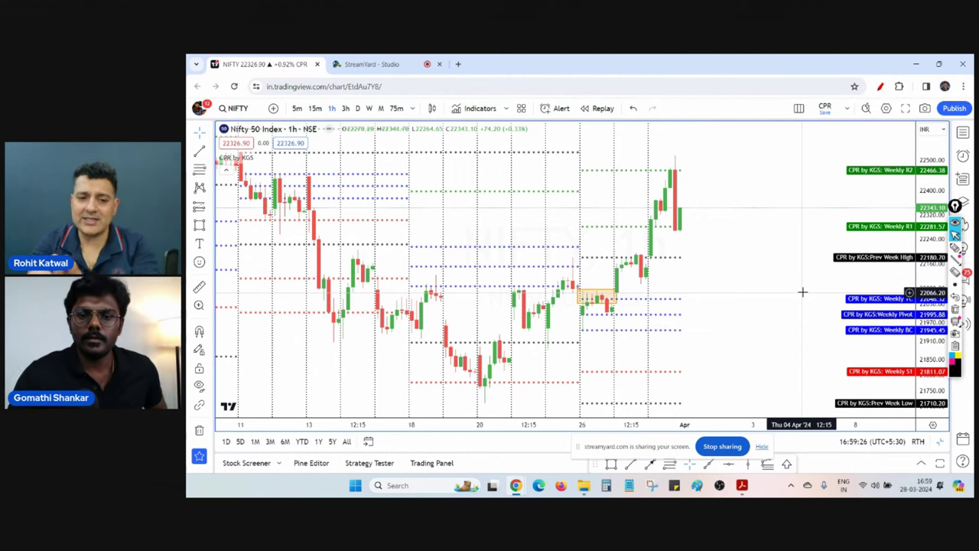
click(560, 395)
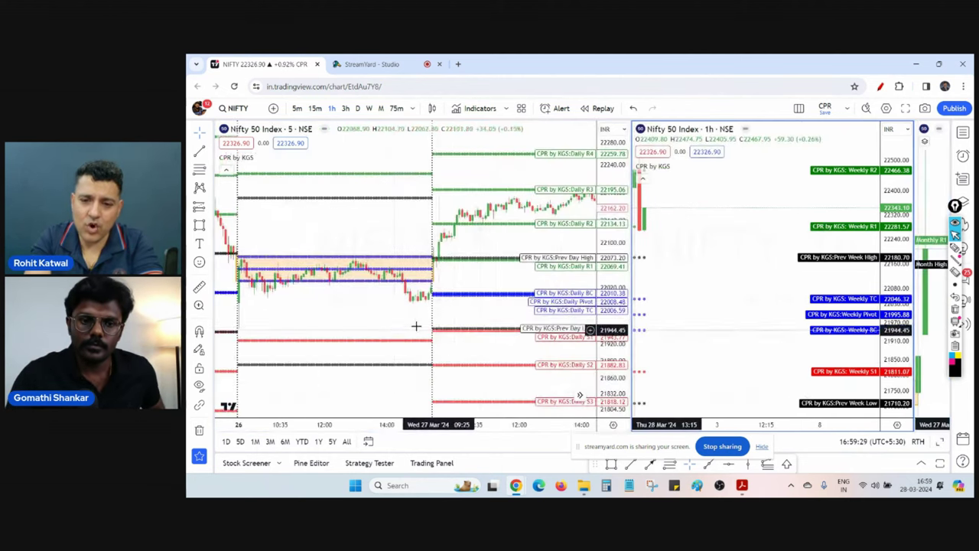
drag(489, 321, 428, 322)
drag(691, 329, 810, 338)
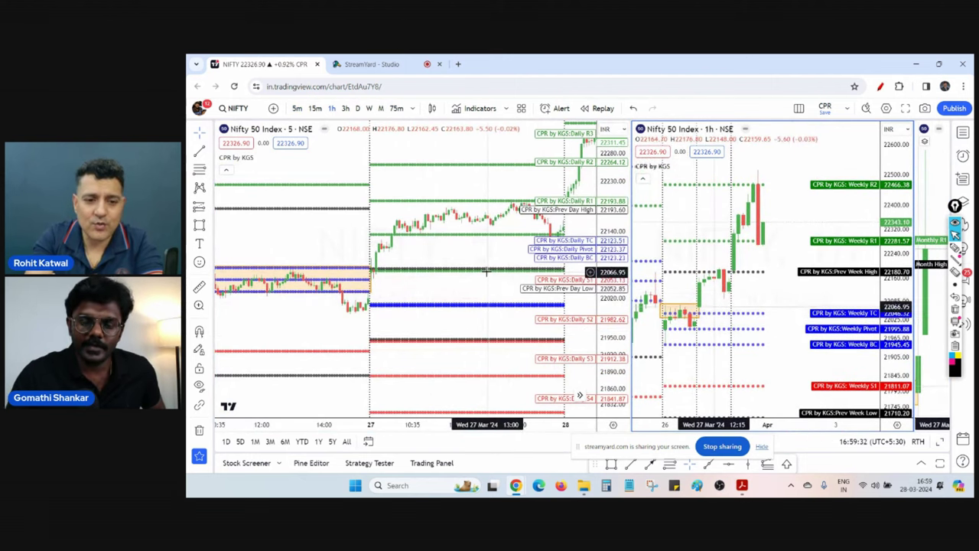
drag(486, 272, 461, 292)
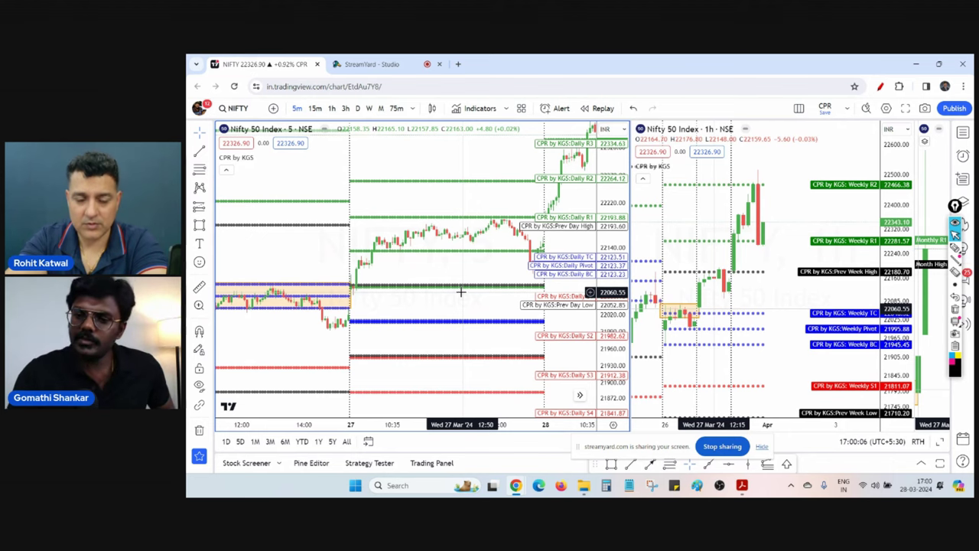
Step: Enlarge the daily chart and examine the March candles against the monthly CPR levels
drag(916, 310, 784, 311)
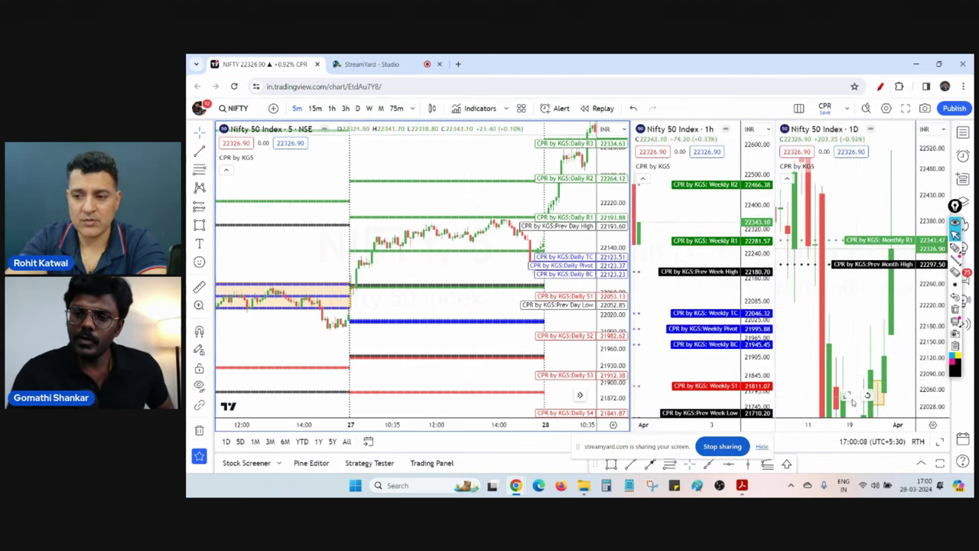
alt+click(894, 309)
drag(919, 254, 921, 363)
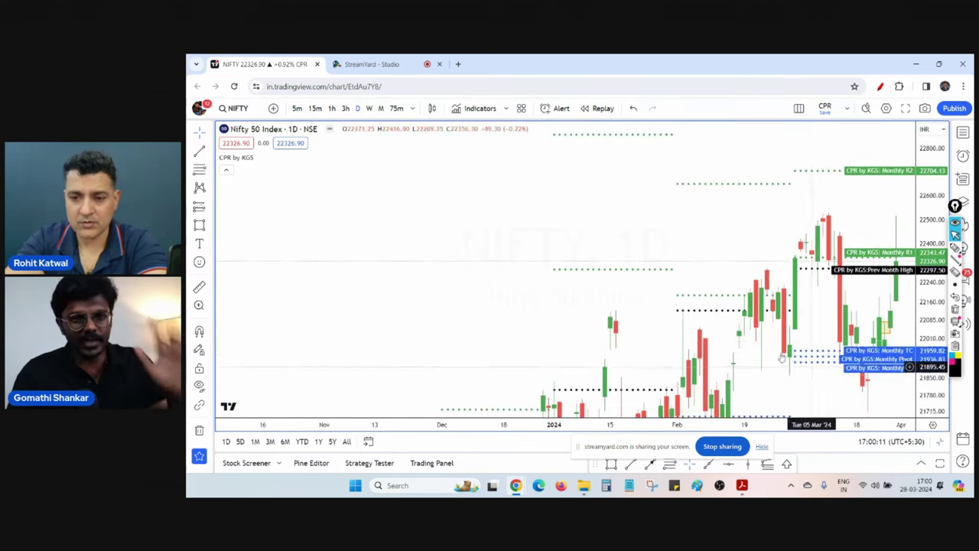
drag(642, 324, 450, 268)
scroll(847, 275, up, 1)
drag(921, 278, 922, 326)
drag(763, 330, 797, 329)
scroll(796, 328, up, 1)
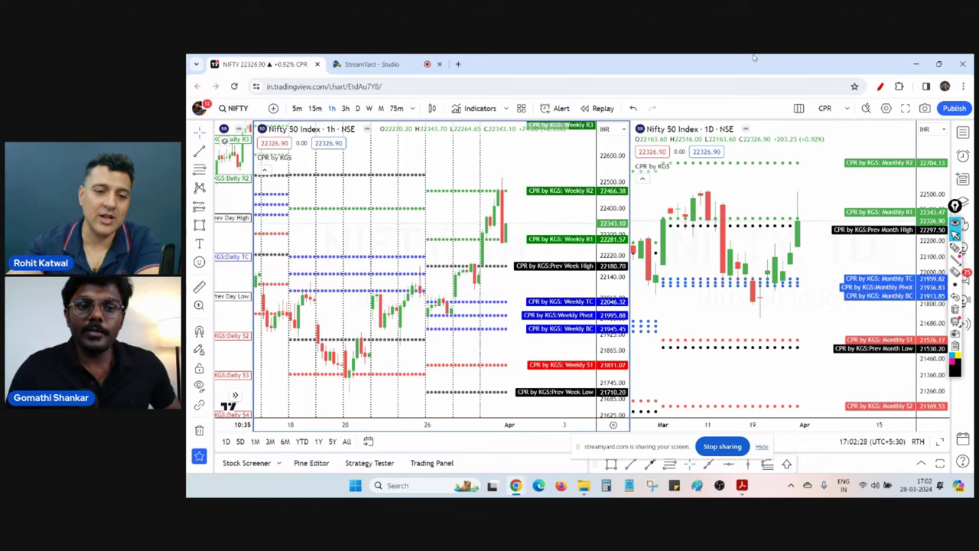
Step: Bring the daily chart's mid-February to March candles into view and widen the hourly chart to compare its weekly levels
drag(741, 329, 755, 329)
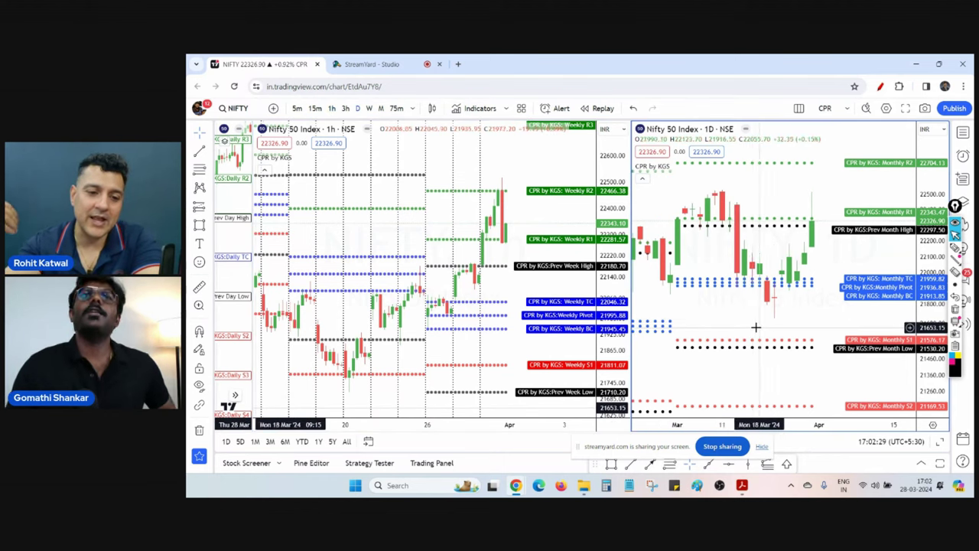
scroll(756, 331, down, 2)
scroll(756, 330, down, 2)
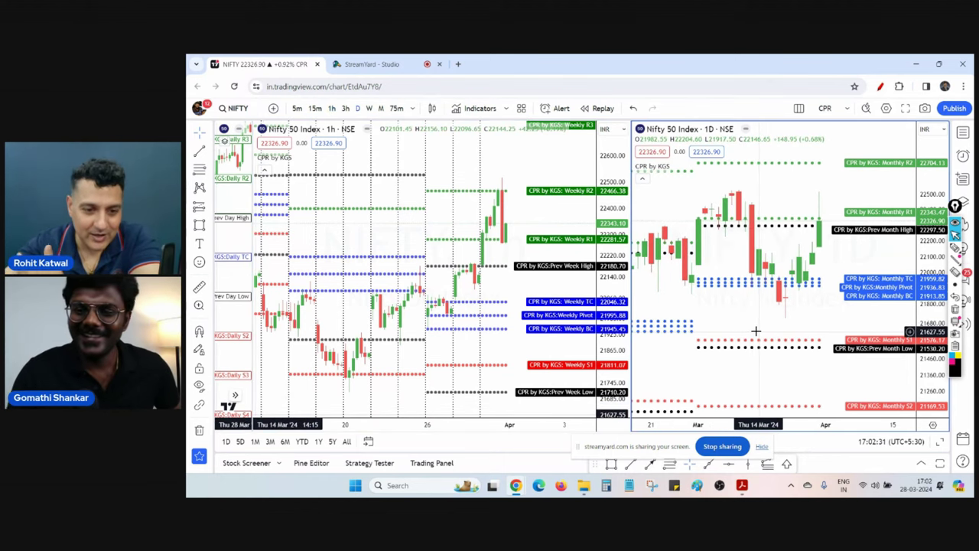
drag(753, 331, 746, 331)
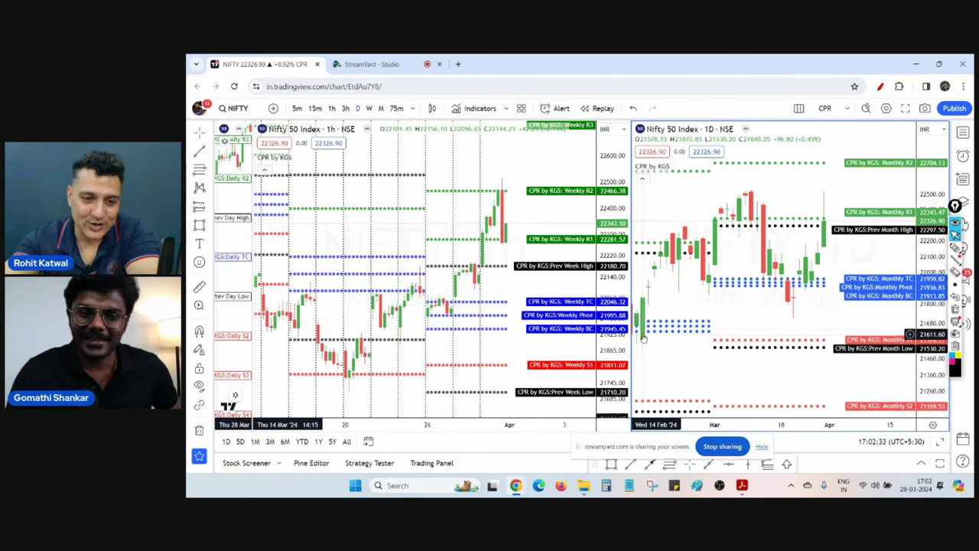
drag(632, 328, 713, 328)
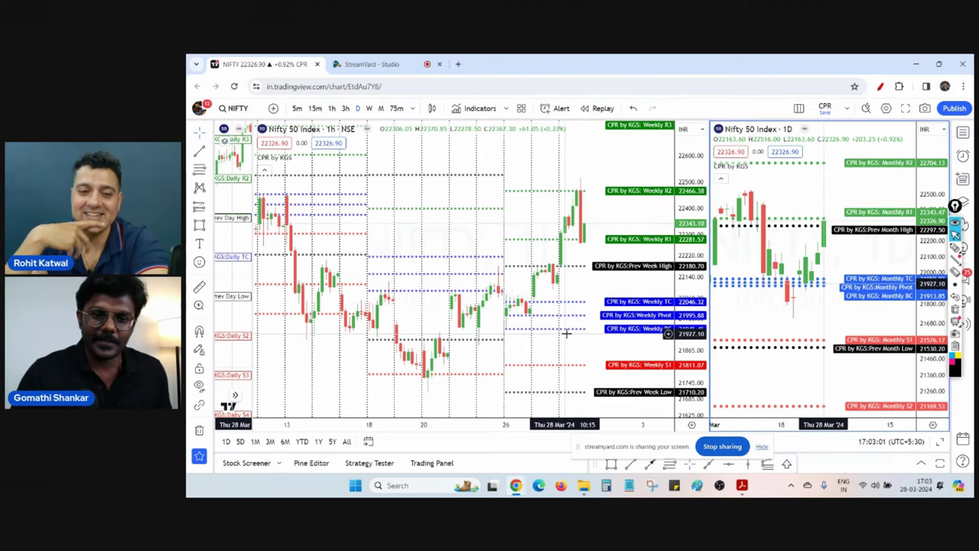
drag(558, 333, 546, 334)
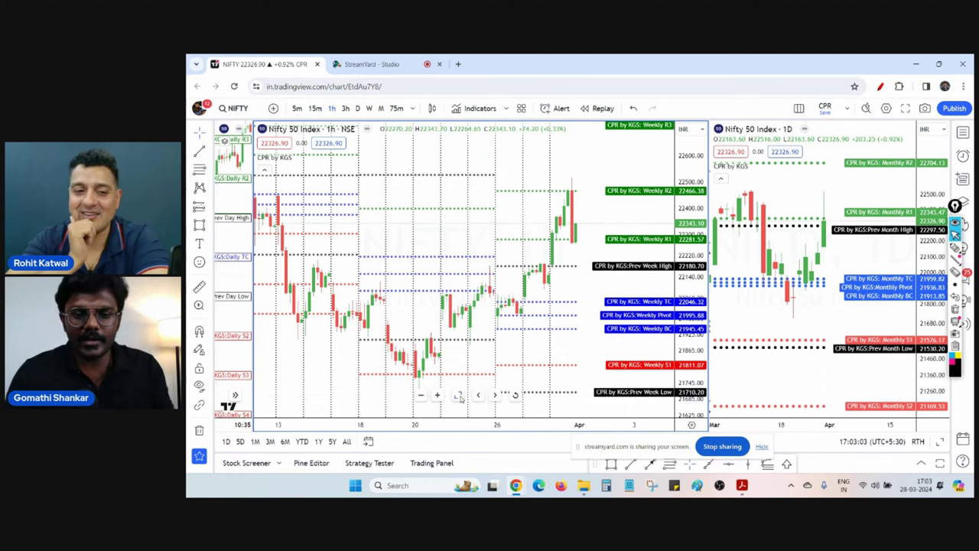
drag(555, 369, 551, 366)
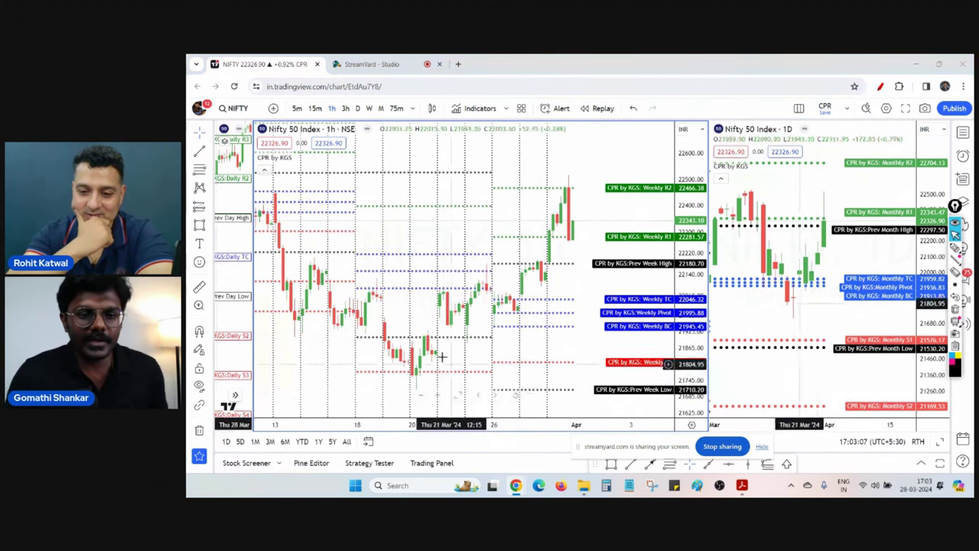
Step: Maximize the hourly chart and draw a rectangle from 18 to 22 March between the previous week low and weekly S1, about 21,902 to 21,778
click(358, 340)
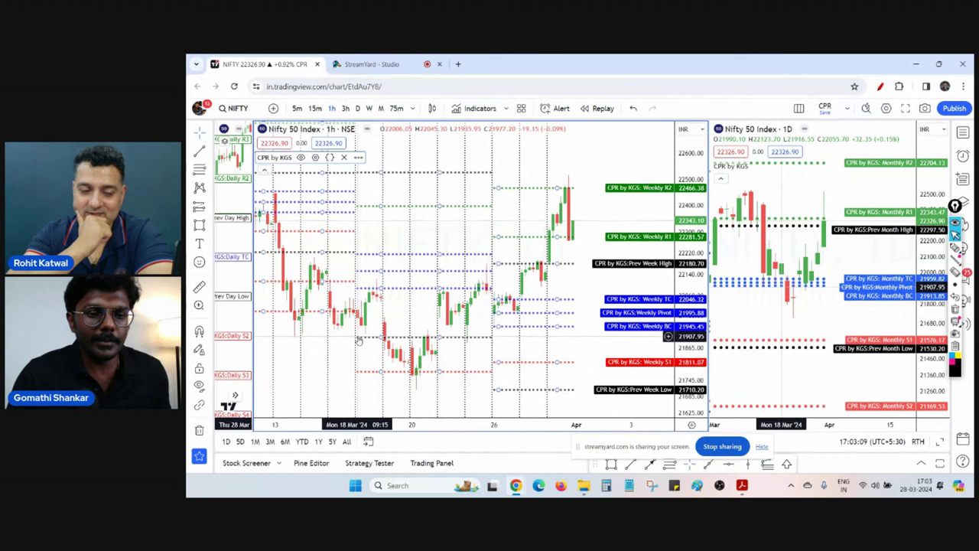
click(469, 354)
click(459, 395)
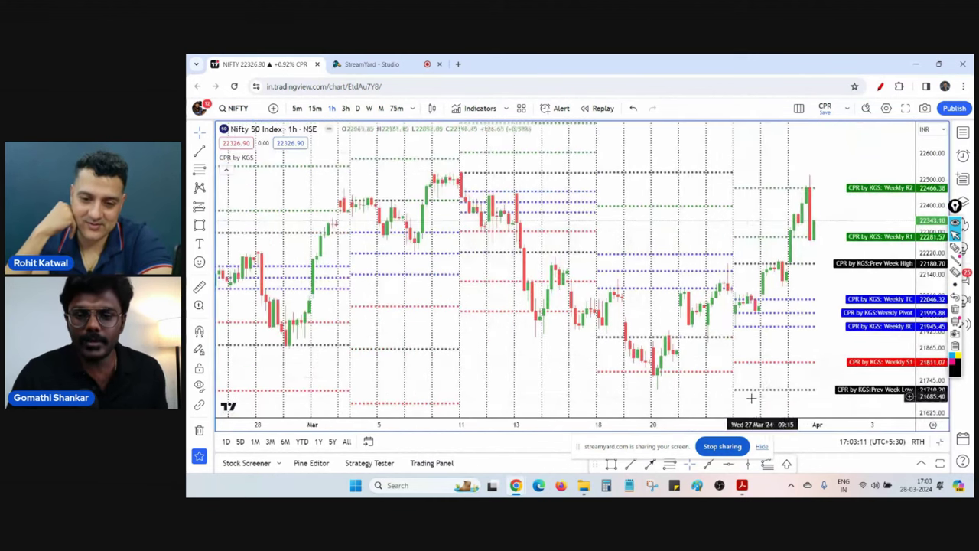
click(611, 464)
click(601, 339)
click(732, 372)
drag(755, 341, 747, 341)
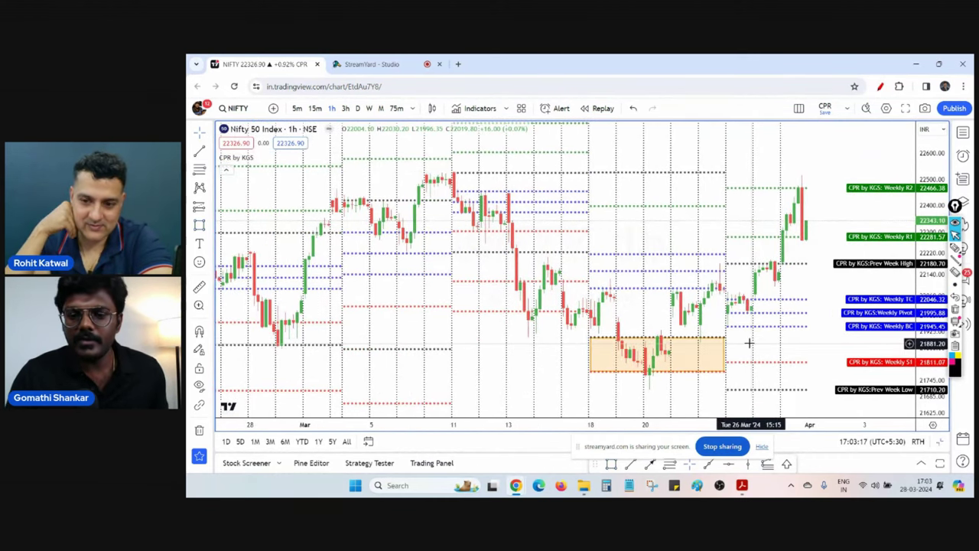
Step: Mark red ticks below and above the 18 to 22 March rectangle on the hourly chart and clear the annotations
click(881, 87)
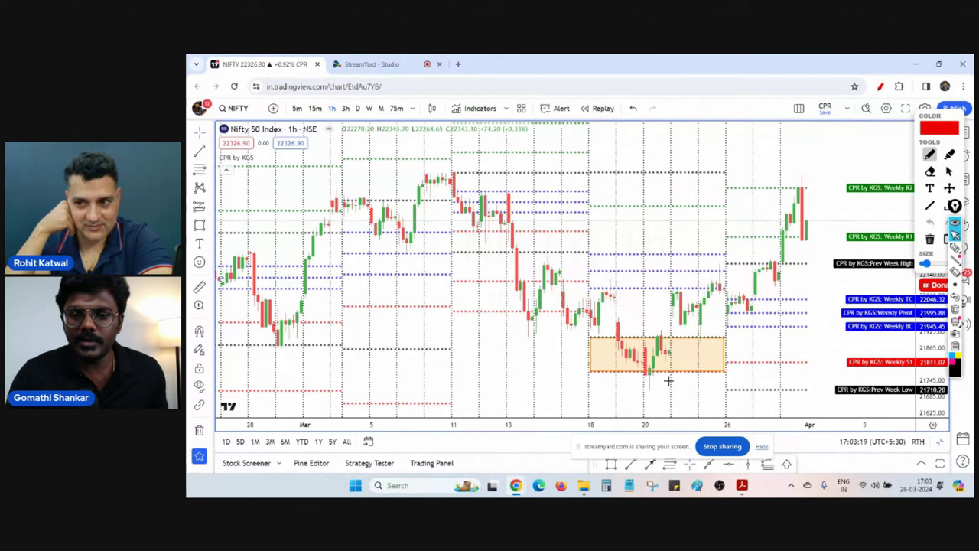
drag(669, 376, 683, 371)
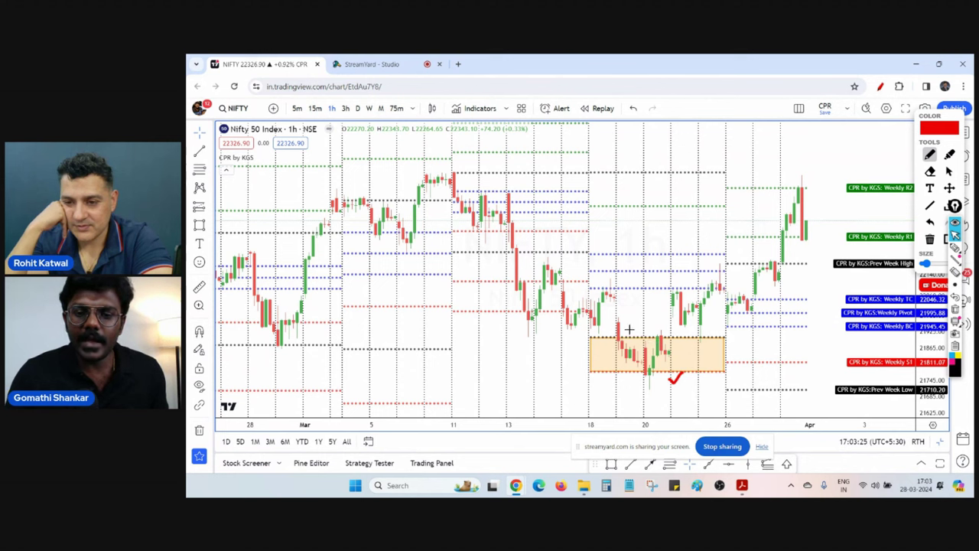
drag(629, 328, 639, 325)
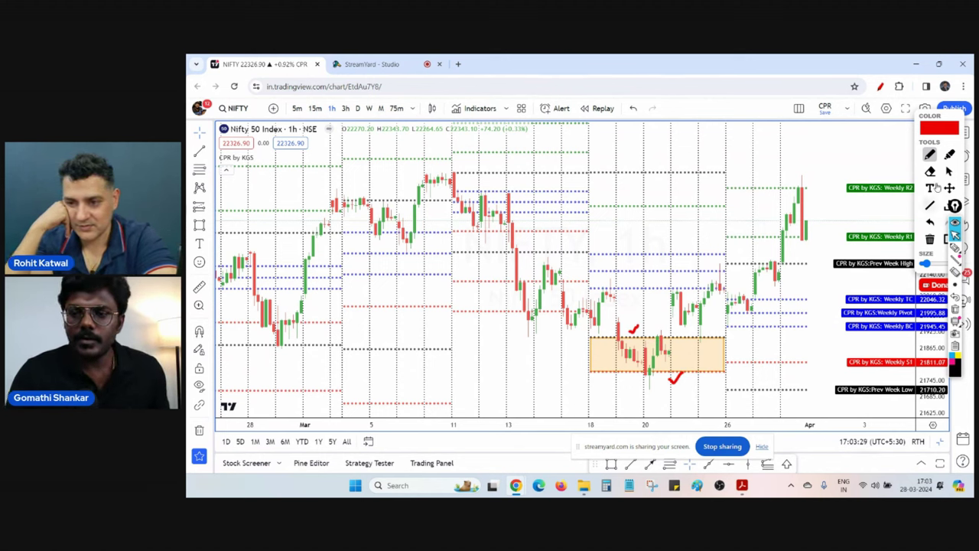
drag(930, 113, 899, 113)
click(920, 240)
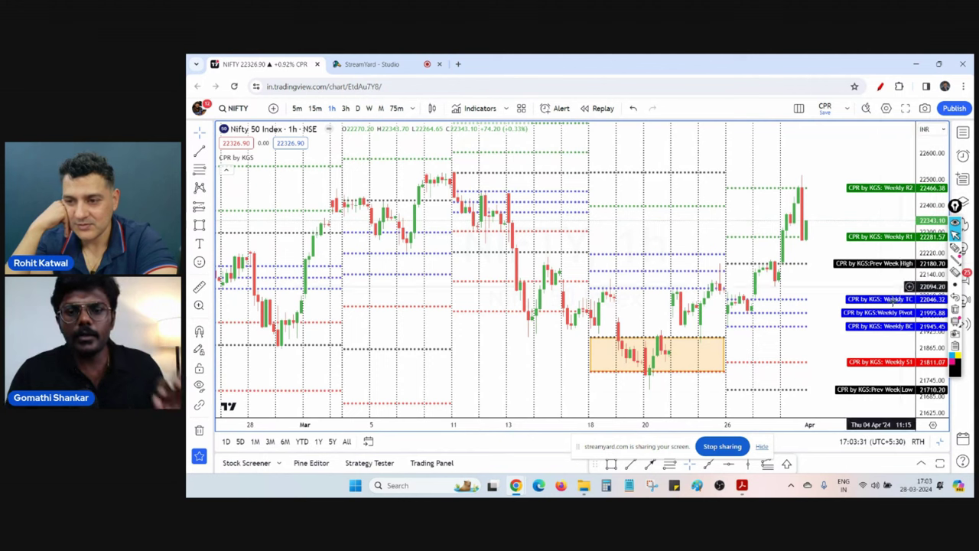
Step: Sync the 18 to 22 March rectangle to the other charts and restore the multi-chart layout
click(723, 350)
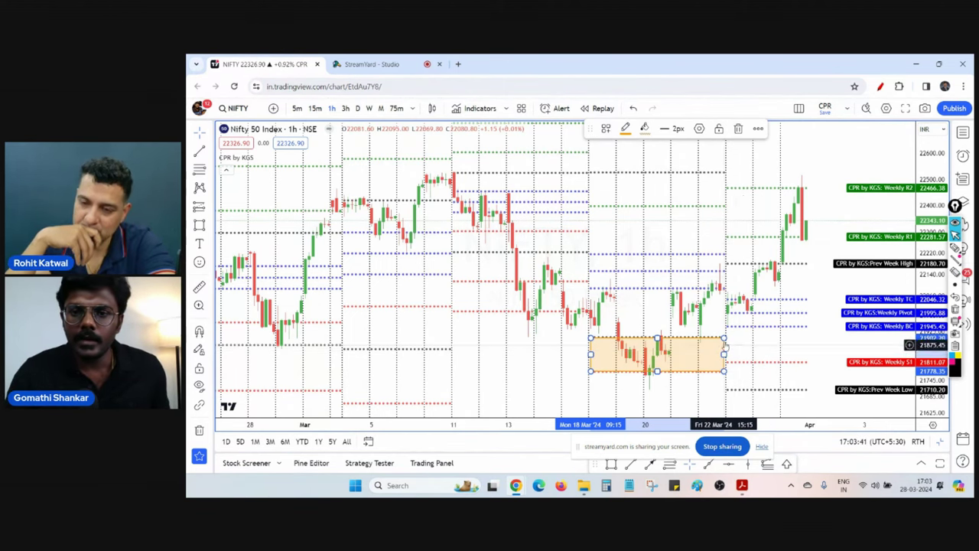
click(759, 127)
click(795, 245)
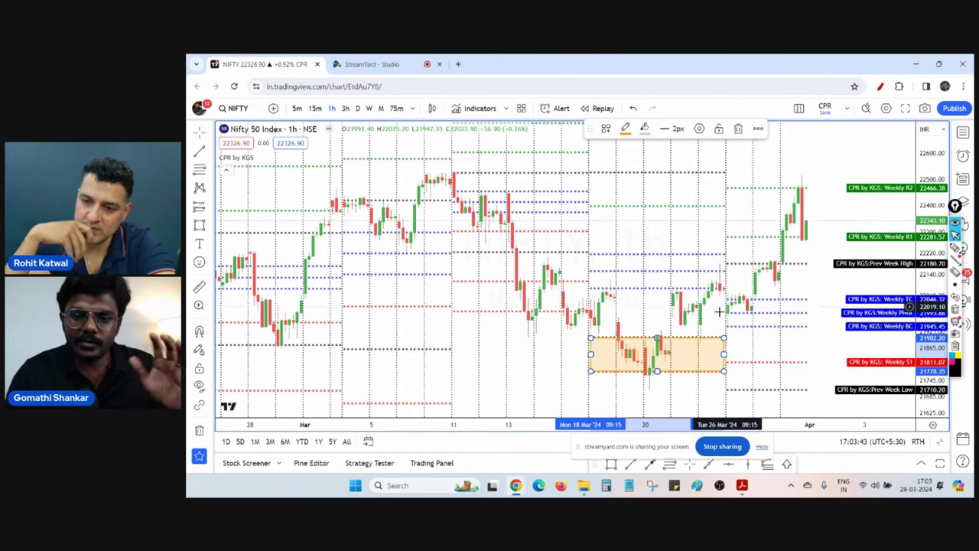
click(685, 327)
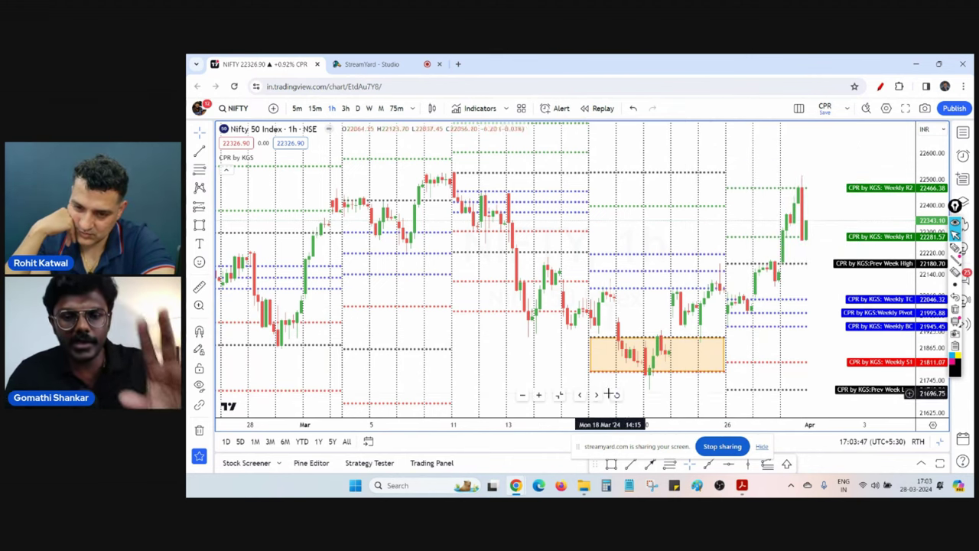
click(559, 397)
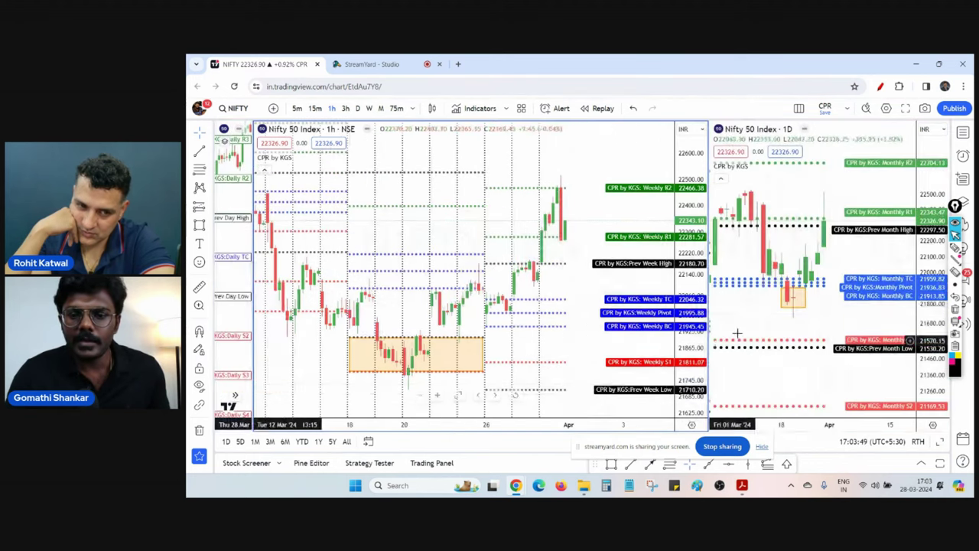
Step: Point a red arrow at the daily chart's highlighted candles, mark the 20 March low below the hourly rectangle, and clear the annotations
click(880, 86)
mouse_move(785, 319)
mouse_down()
mouse_move(775, 356)
mouse_move(794, 322)
mouse_move(798, 332)
mouse_up()
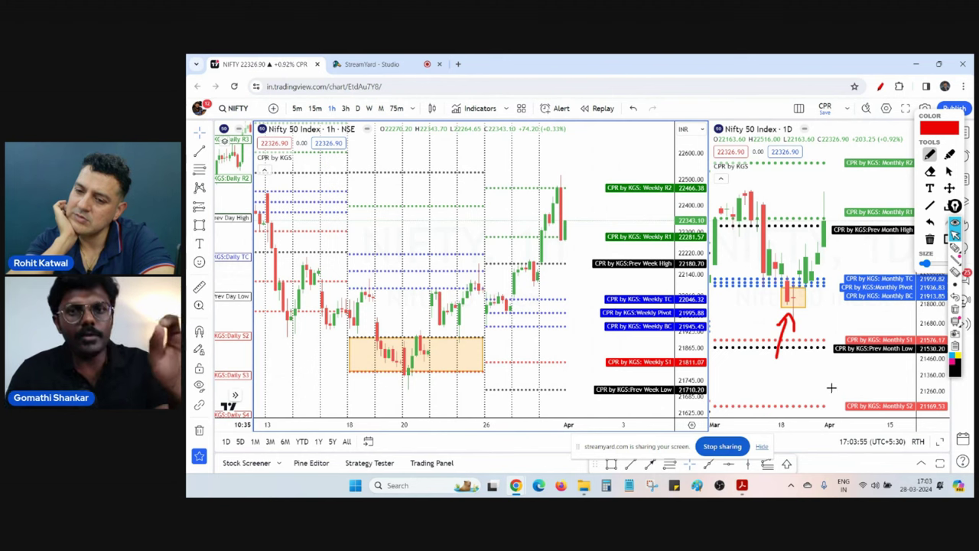
mouse_move(409, 373)
mouse_down()
mouse_move(408, 394)
mouse_move(406, 380)
mouse_move(417, 379)
mouse_move(404, 392)
mouse_move(400, 375)
mouse_move(423, 377)
mouse_move(421, 396)
mouse_move(427, 377)
mouse_move(416, 381)
mouse_move(424, 379)
mouse_up()
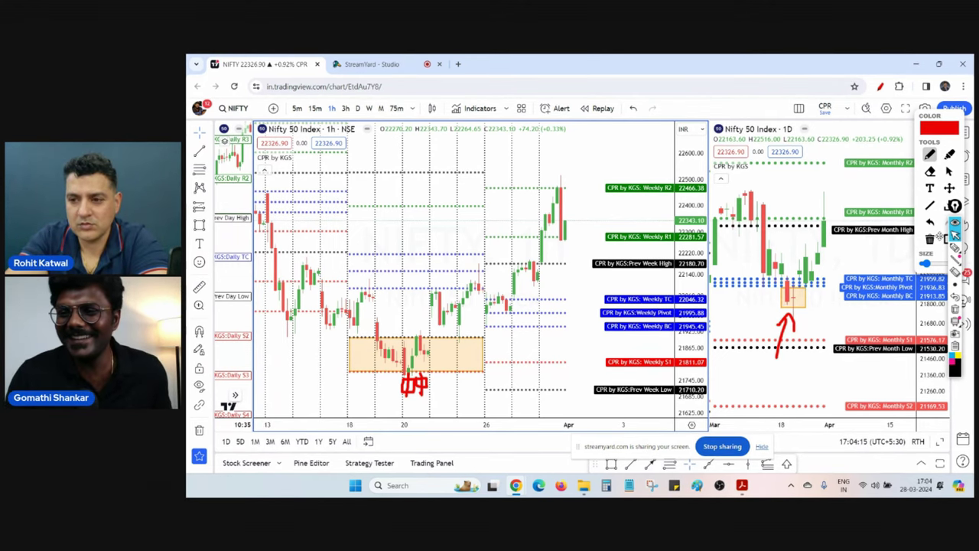
drag(934, 119, 917, 120)
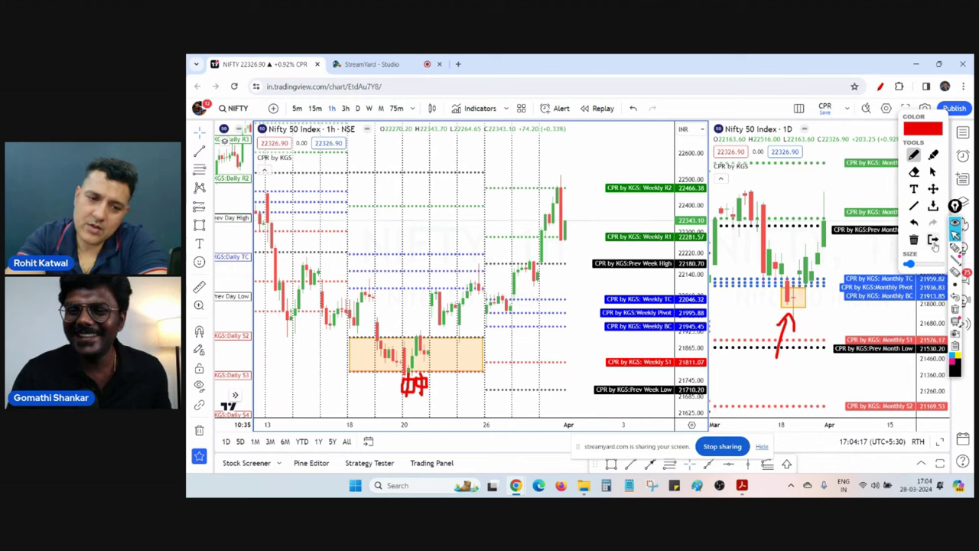
click(934, 240)
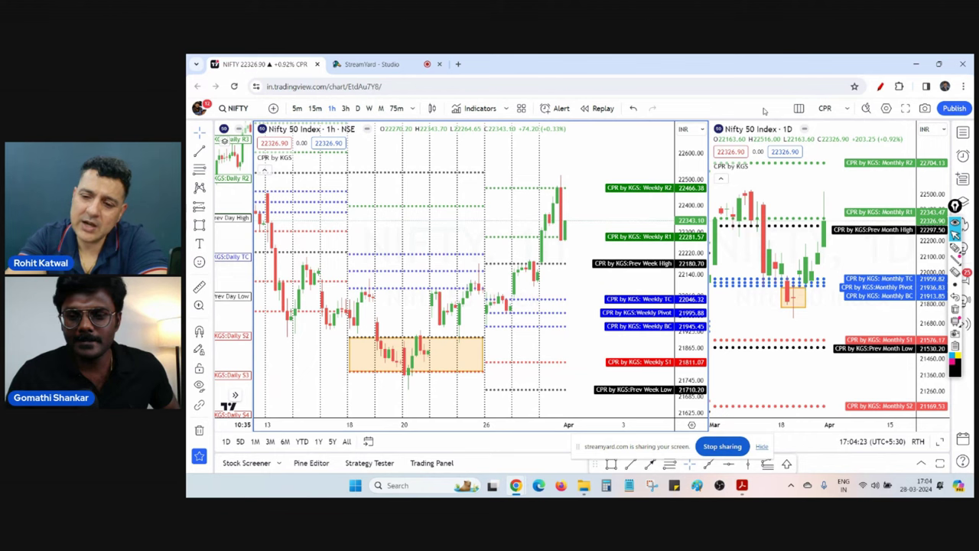
Step: Remove the rectangle drawing and place a horizontal line at 21,914.15 along the monthly BC on the maximized daily chart
click(199, 431)
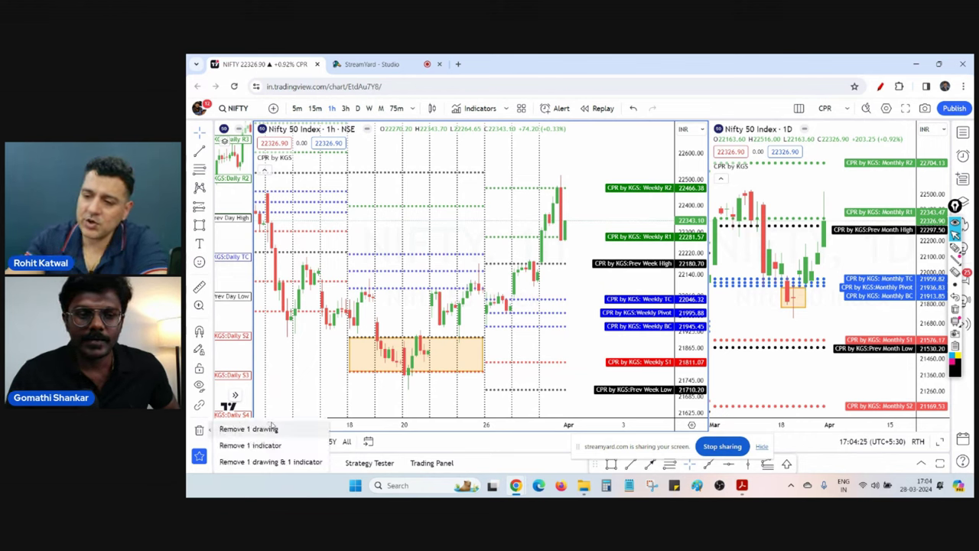
click(245, 427)
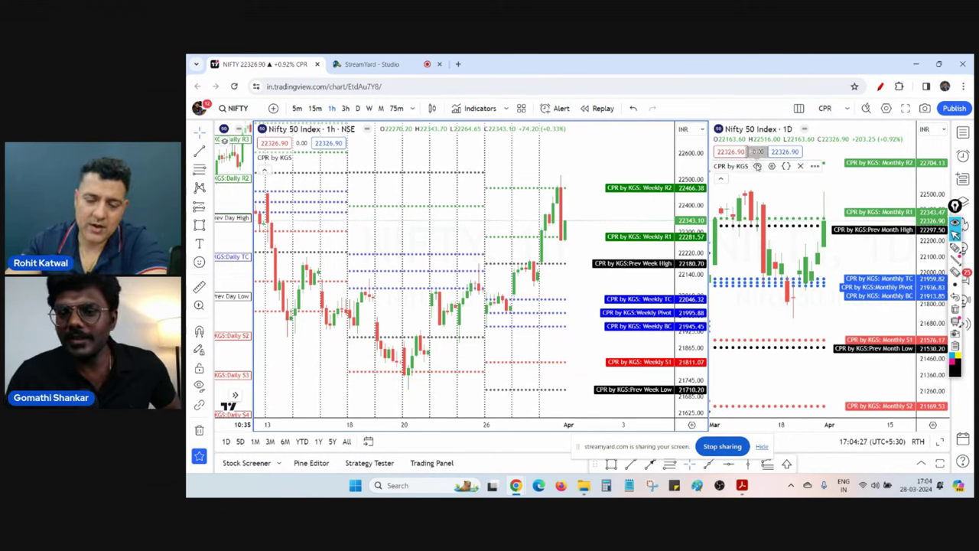
click(831, 396)
drag(861, 356, 865, 302)
drag(925, 349, 924, 301)
drag(803, 265, 761, 330)
scroll(783, 324, up, 2)
drag(928, 332, 928, 295)
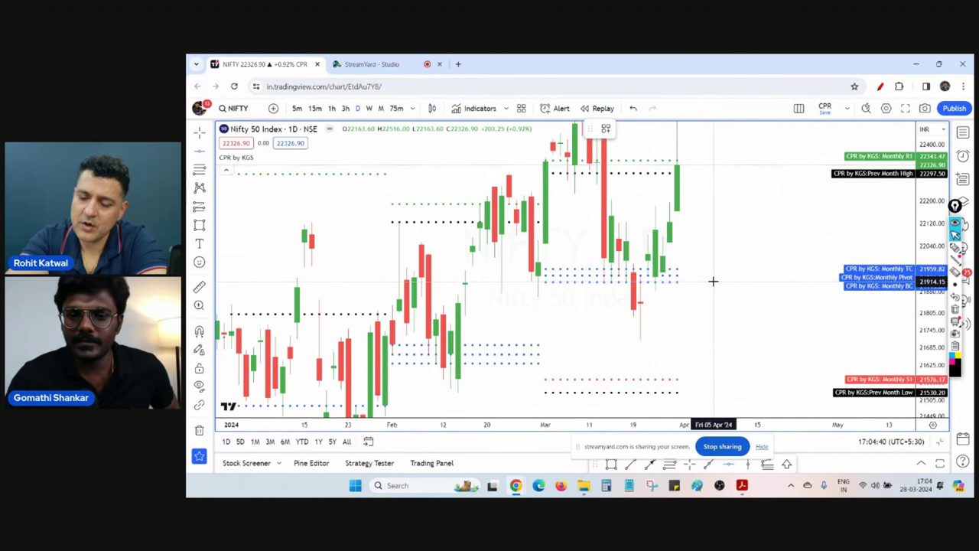
key(alt+h)
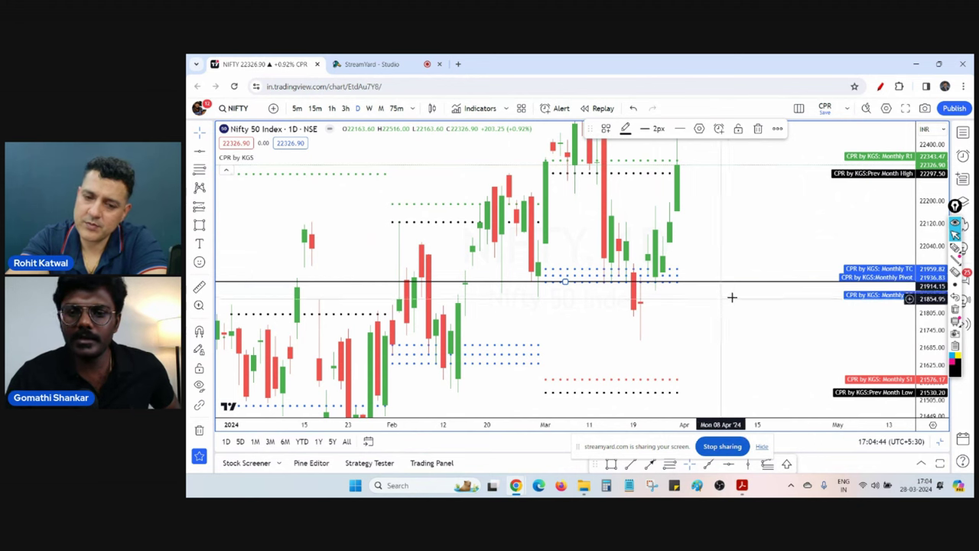
Step: Sync the monthly BC horizontal line across the layout's charts and restore the multi-chart layout
click(777, 128)
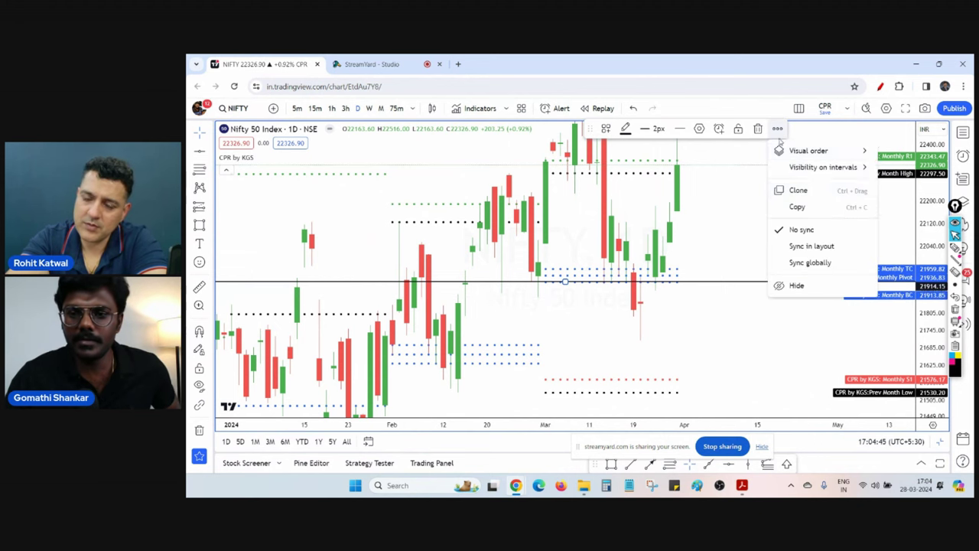
click(804, 246)
click(794, 246)
drag(750, 249, 769, 250)
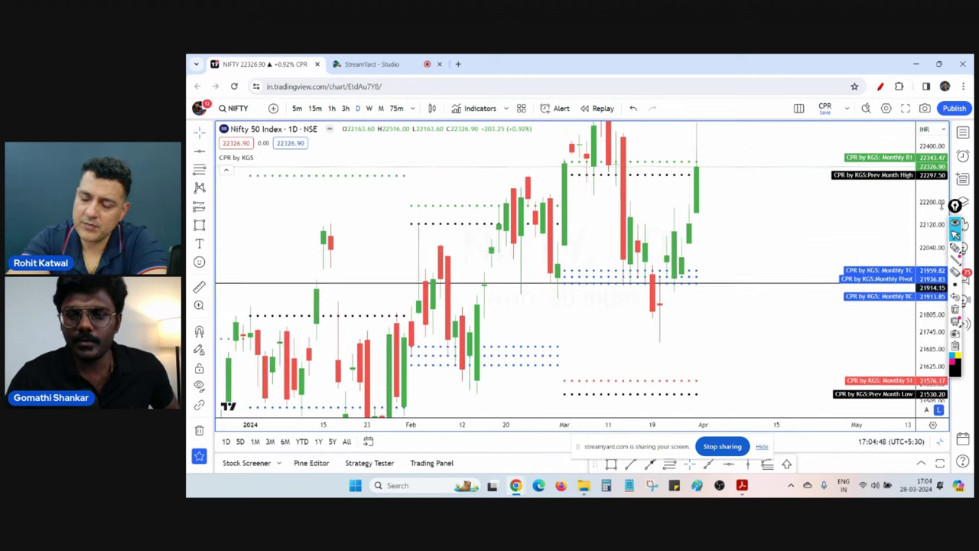
drag(930, 251, 930, 314)
scroll(773, 313, down, 1)
click(560, 397)
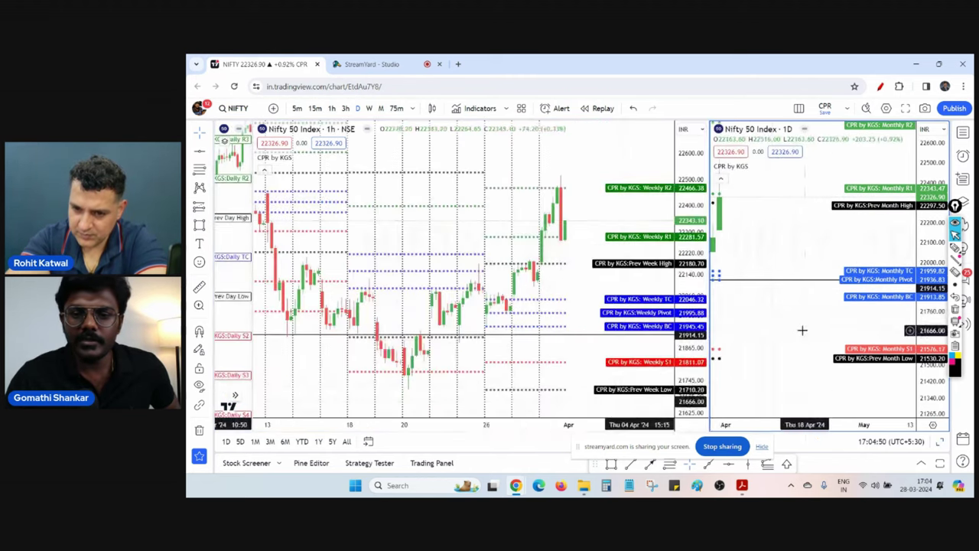
Step: Maximize the hourly chart, mark in red the 19 March breakdown, the zone down to weekly S1 and its low, and clear the annotations
drag(401, 329, 434, 329)
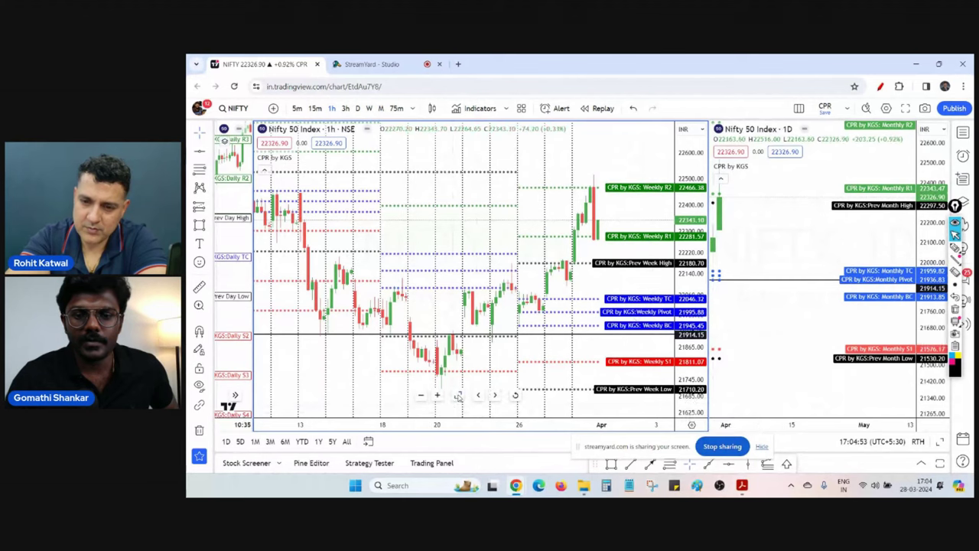
key(alt+Return)
drag(888, 377, 816, 376)
drag(932, 370, 932, 333)
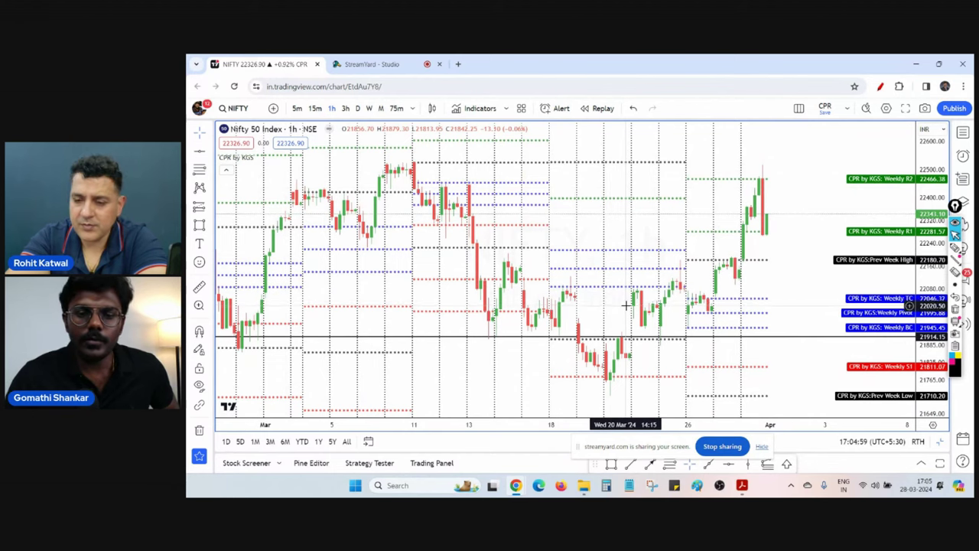
click(879, 87)
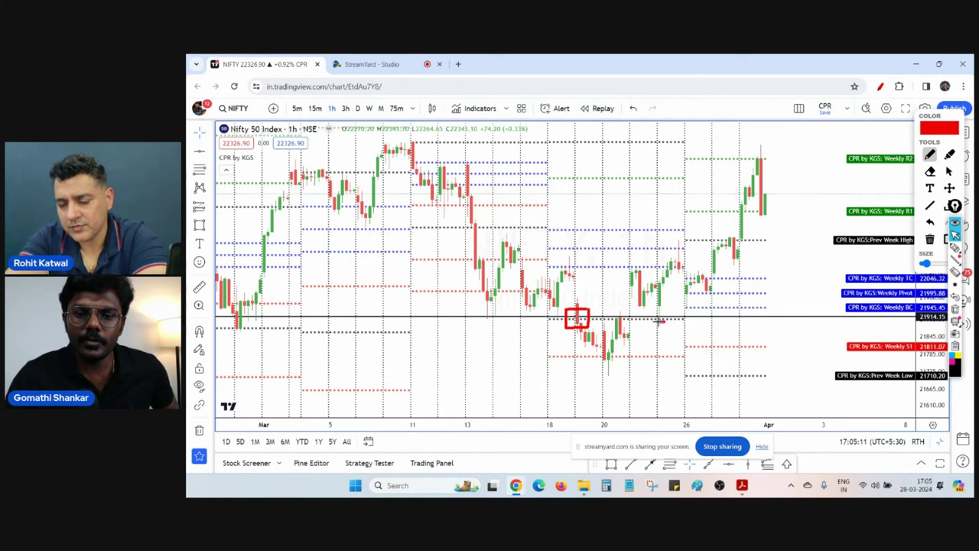
mouse_move(663, 321)
mouse_down()
mouse_move(568, 322)
mouse_move(541, 357)
mouse_move(688, 356)
mouse_move(679, 321)
mouse_up()
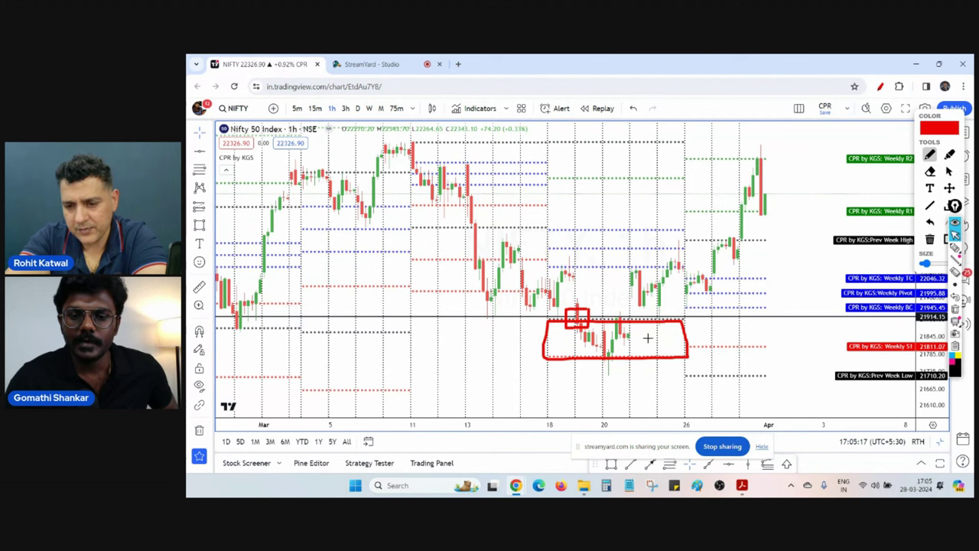
drag(618, 346, 618, 388)
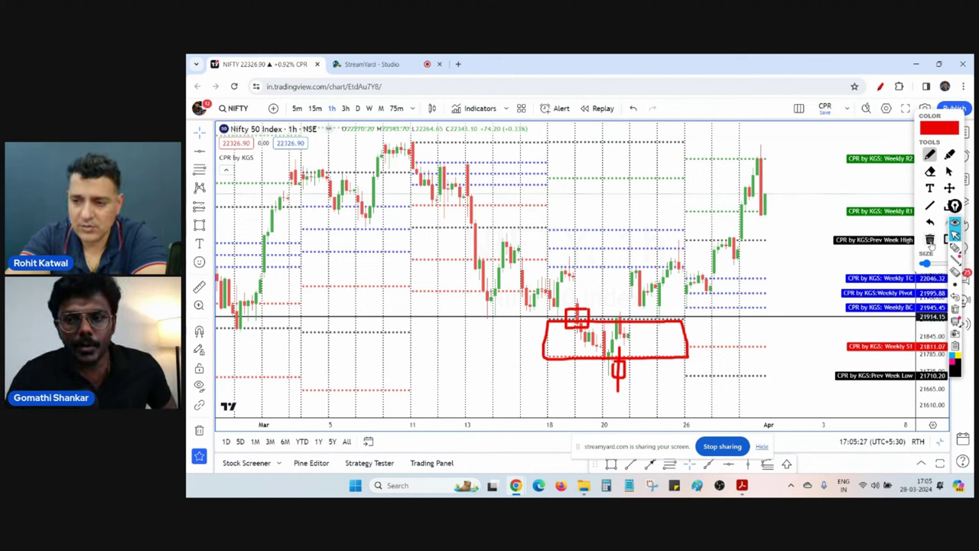
click(931, 241)
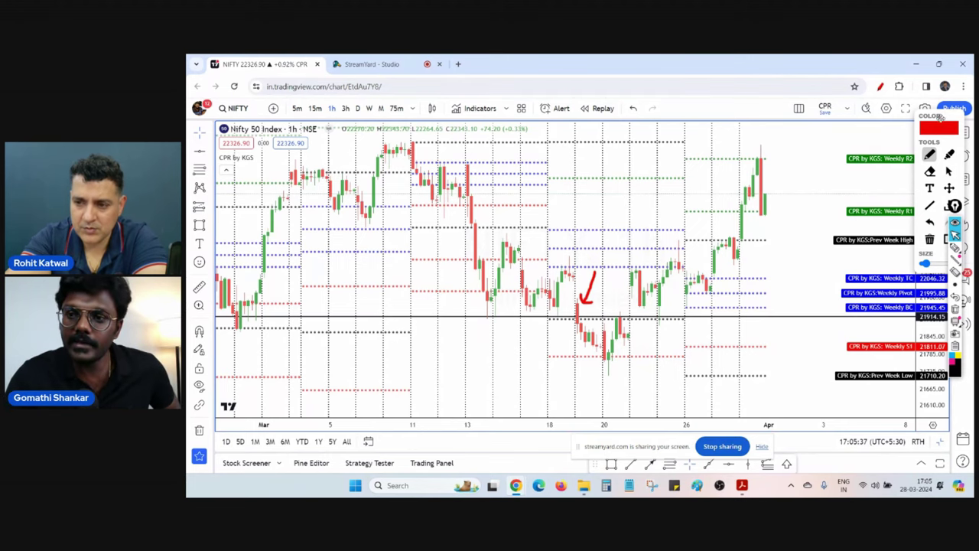
drag(941, 117, 899, 118)
click(909, 238)
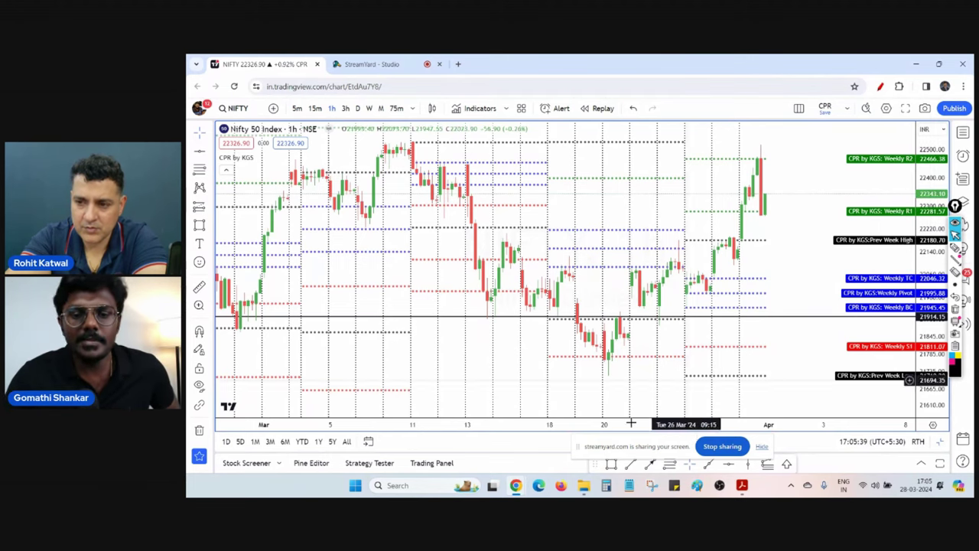
Step: Draw a rectangle on the hourly chart from 18 to 26 March between about 21,904.70 and 21,775.45
click(610, 463)
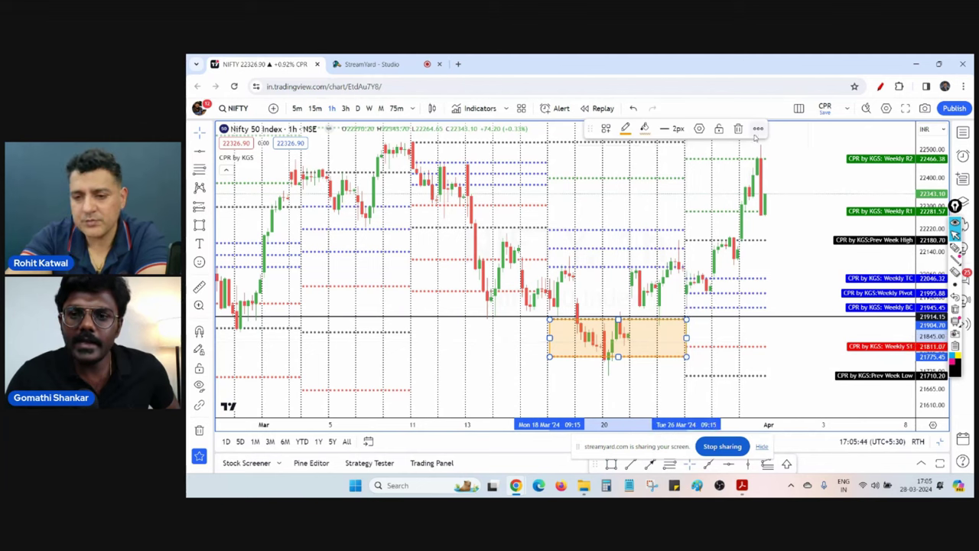
click(807, 172)
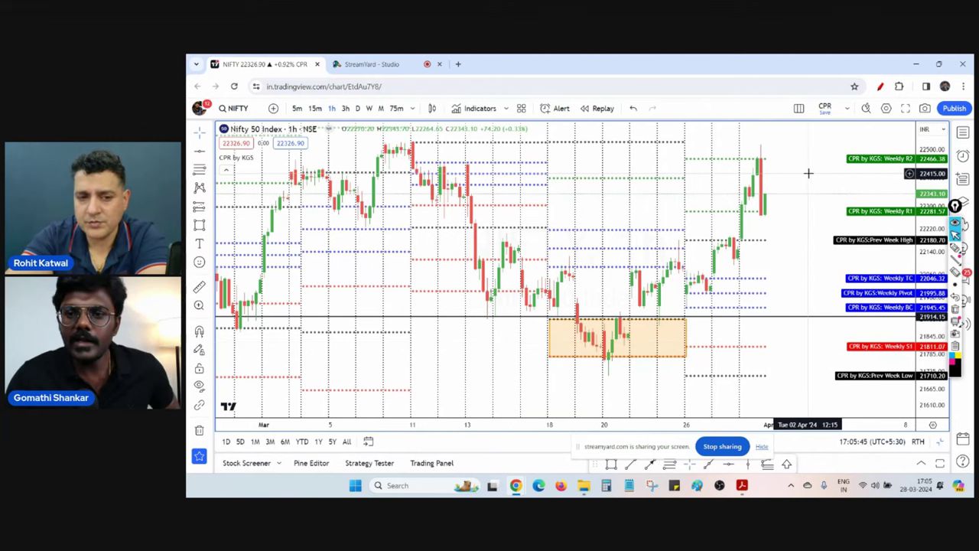
Step: Point a red arrow at the 19 March breakdown candle, clear it, and restore the multi-chart layout with the daily chart's March candles in view
click(880, 87)
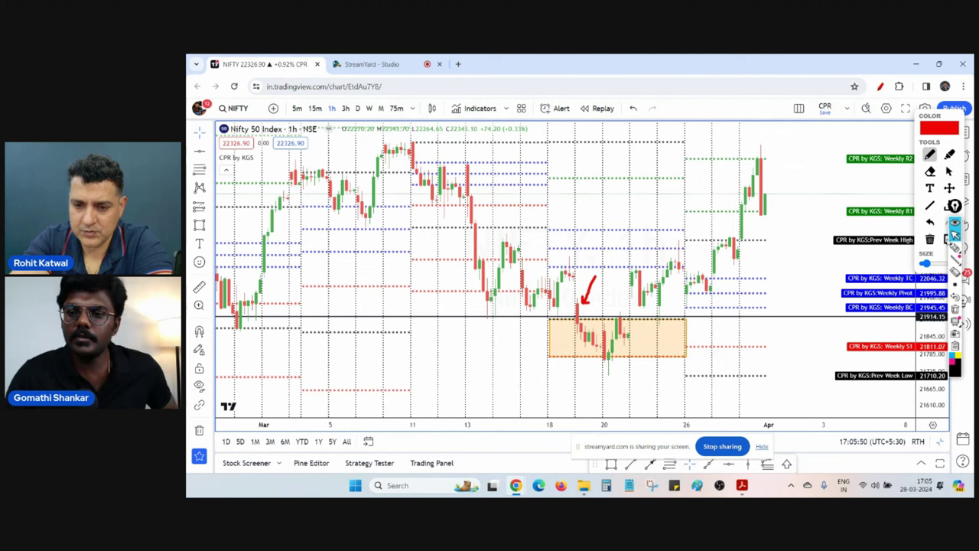
drag(951, 136, 918, 124)
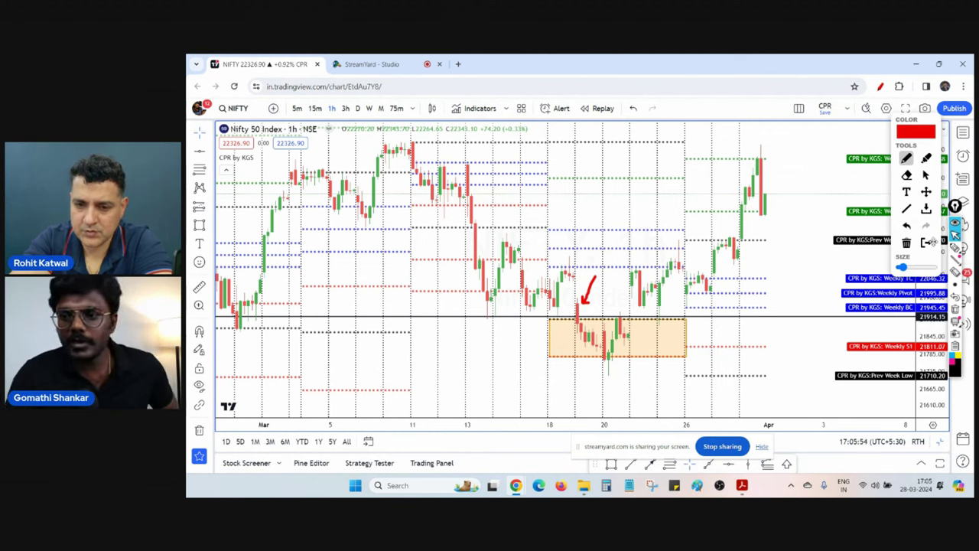
click(926, 242)
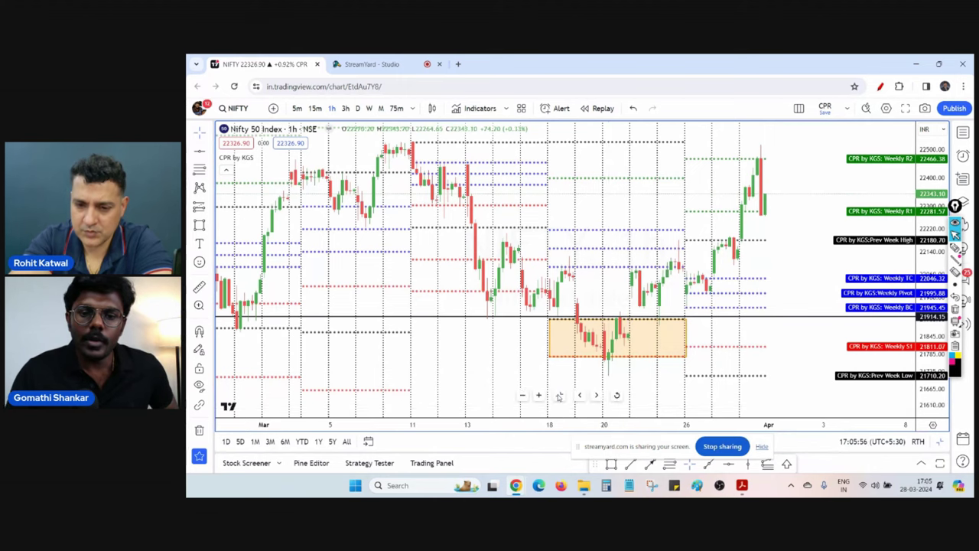
click(559, 396)
drag(783, 324, 831, 328)
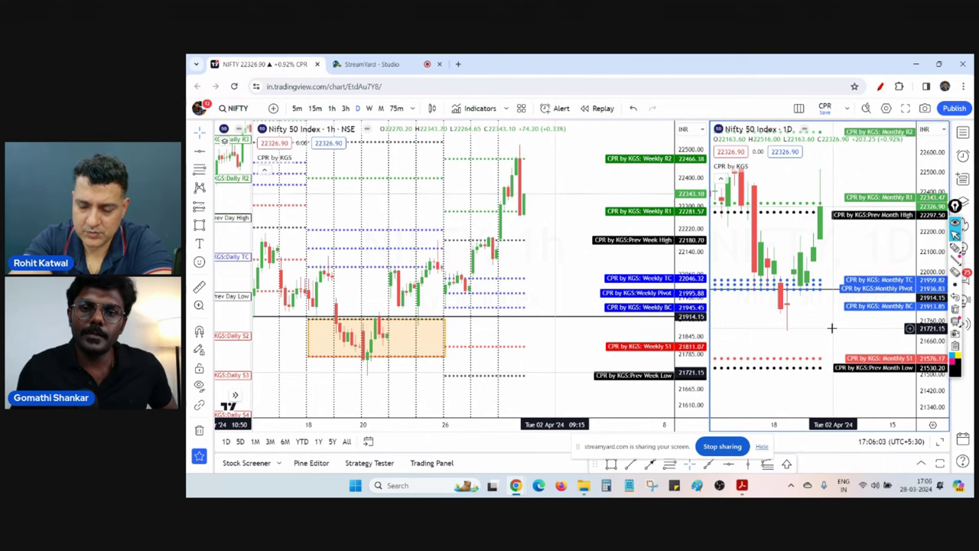
Step: Maximize the hourly chart, mark the 20 March low with a red arrow, circle the candles inside the rectangle, and clear the annotations
mouse_move(496, 401)
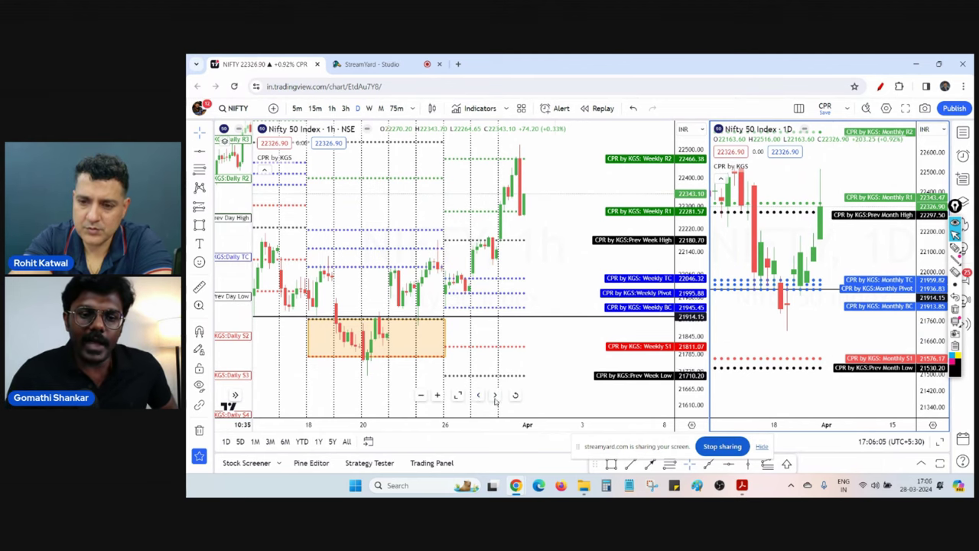
click(459, 396)
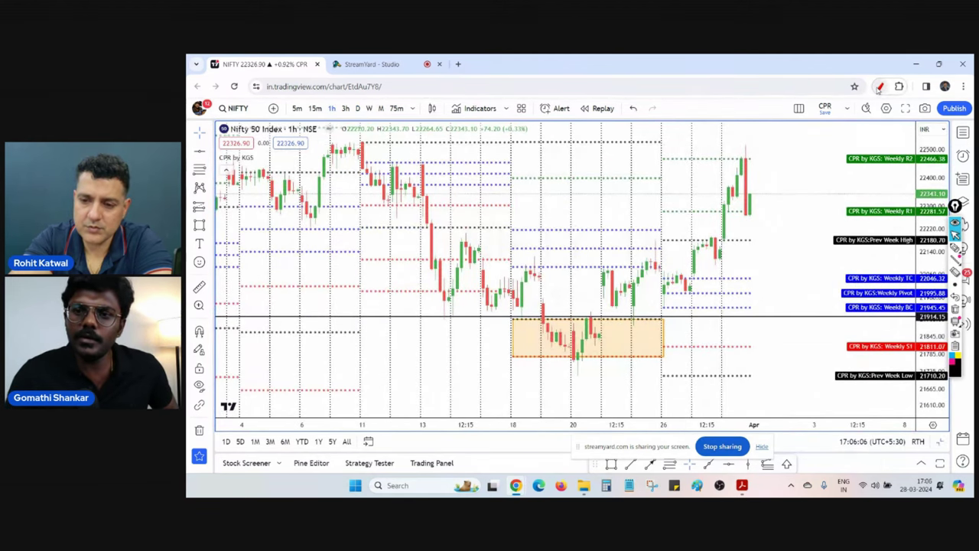
drag(585, 364, 589, 384)
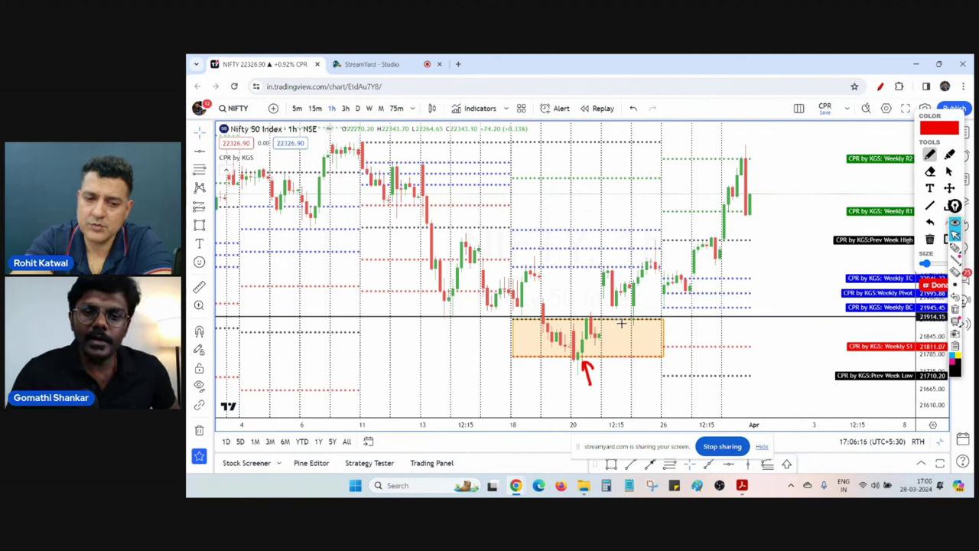
mouse_move(622, 324)
mouse_down()
mouse_move(564, 316)
mouse_move(536, 356)
mouse_move(632, 348)
mouse_move(620, 321)
mouse_up()
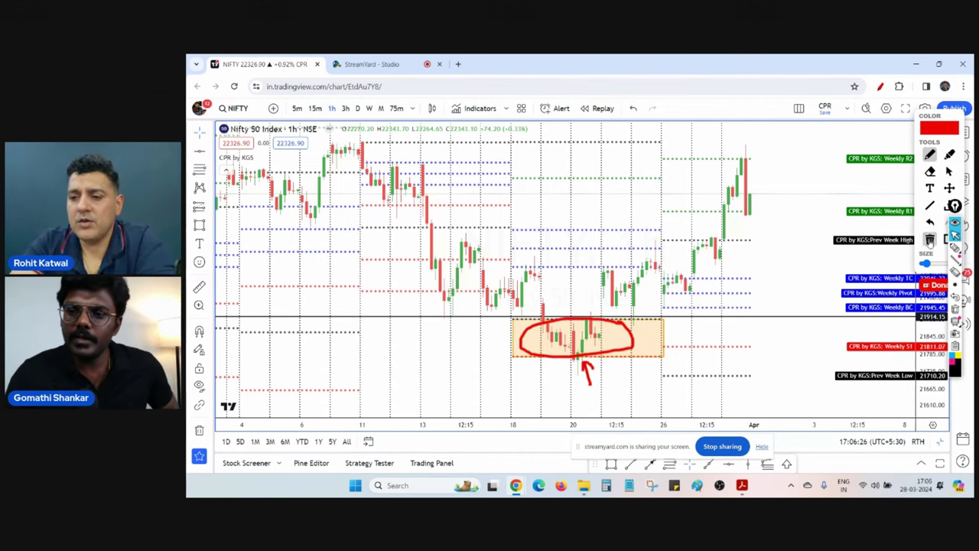
click(930, 239)
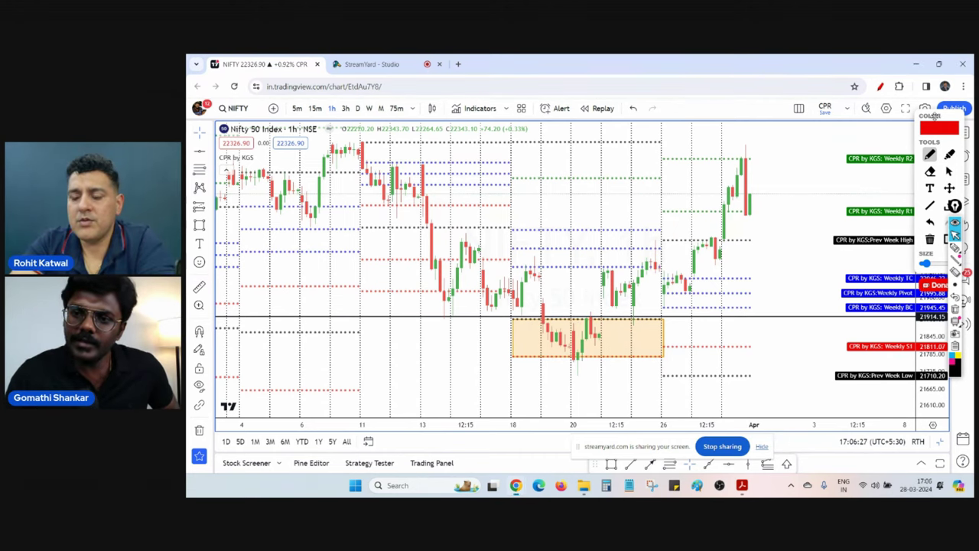
drag(938, 120, 916, 119)
click(928, 239)
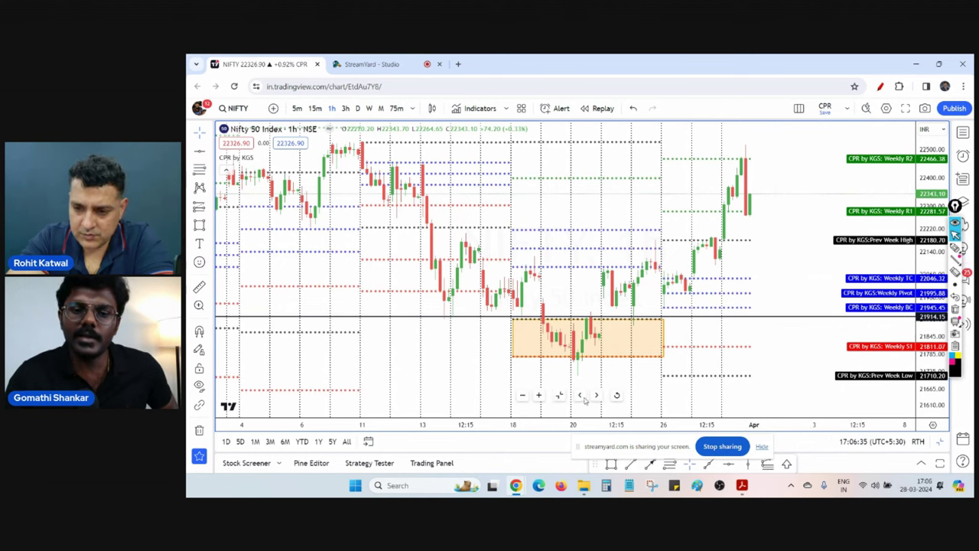
Step: Restore the multi-chart layout and widen the hourly and 5-minute charts to compare daily, weekly and monthly CPR levels side by side
click(558, 397)
drag(448, 358, 514, 355)
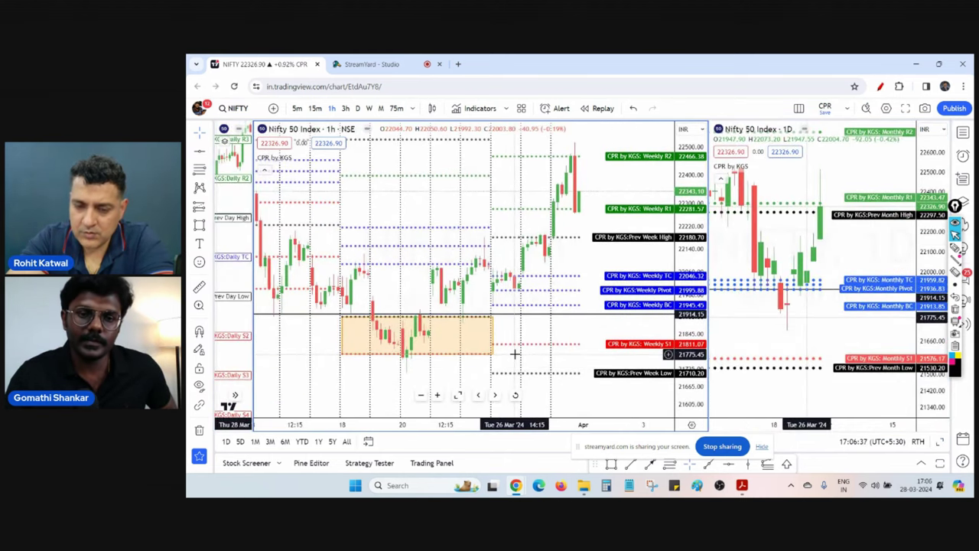
click(820, 320)
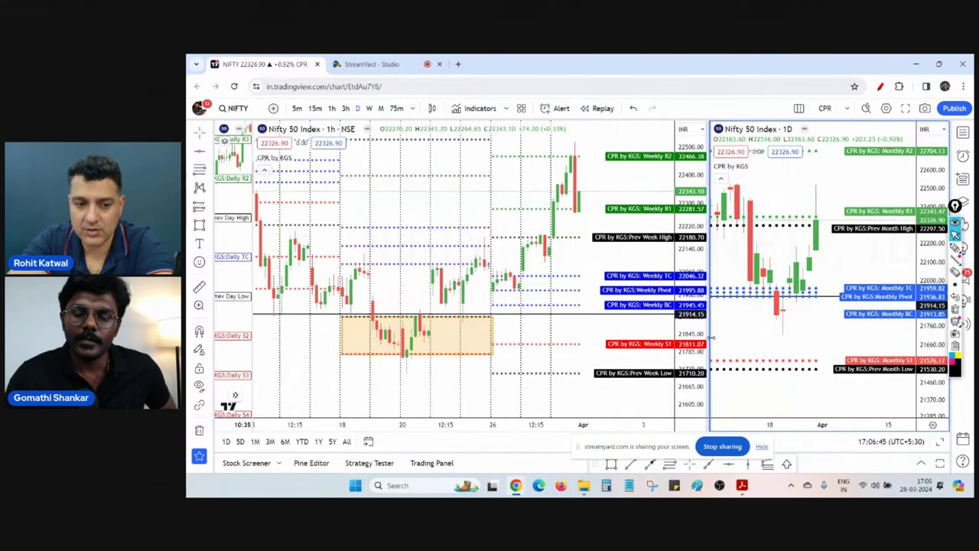
drag(708, 329, 734, 331)
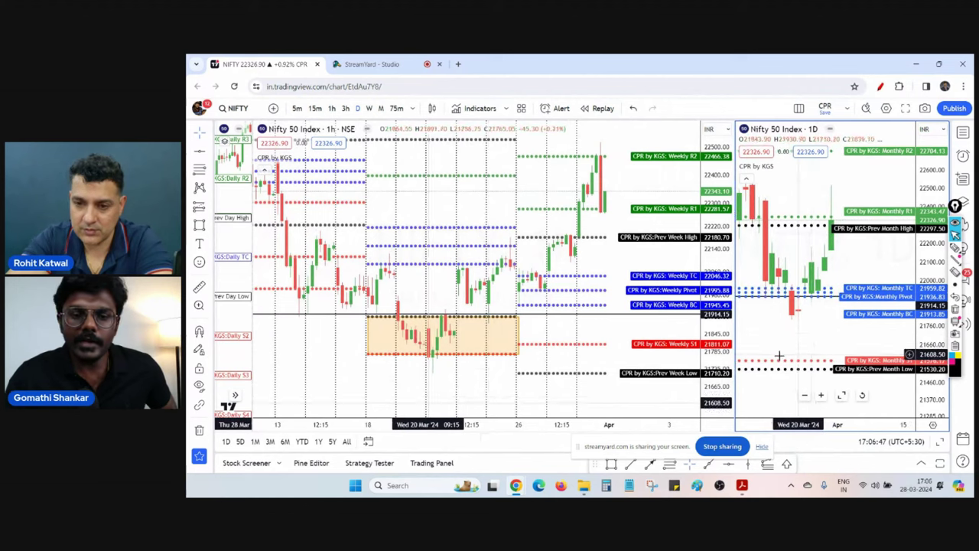
drag(505, 370, 566, 368)
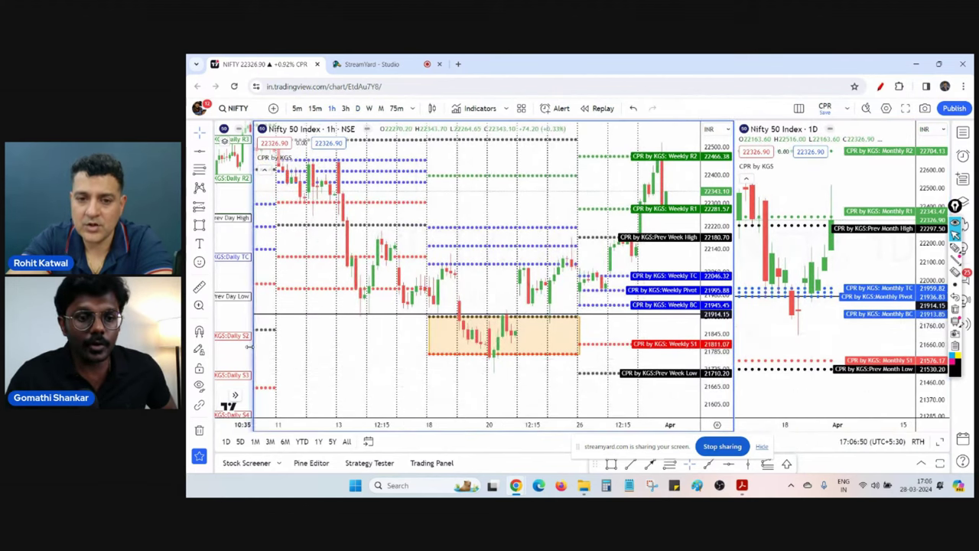
drag(256, 345, 414, 344)
scroll(486, 284, left, 5)
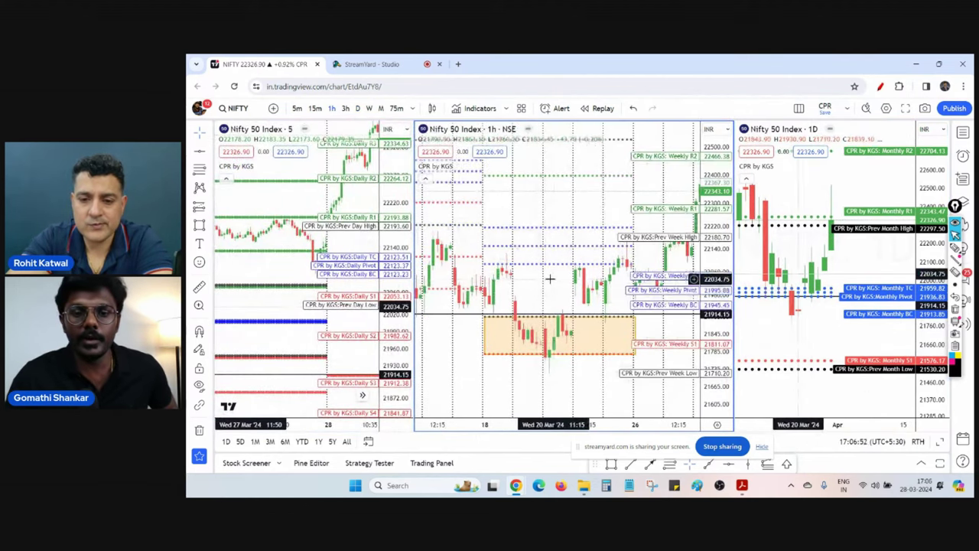
Step: Hide the indicator names on the price scale, keeping only their values, and apply the setting to all charts in the layout
click(886, 108)
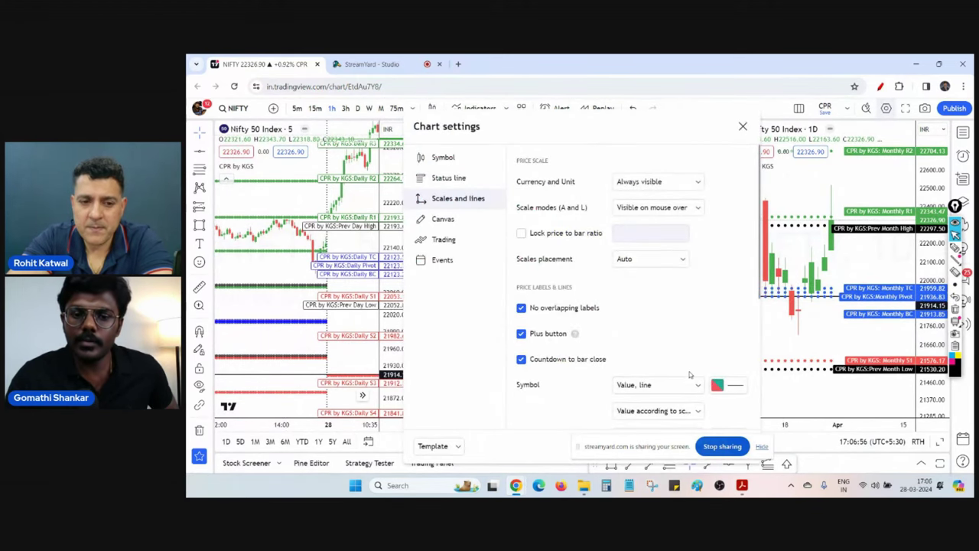
scroll(681, 371, down, 3)
click(688, 257)
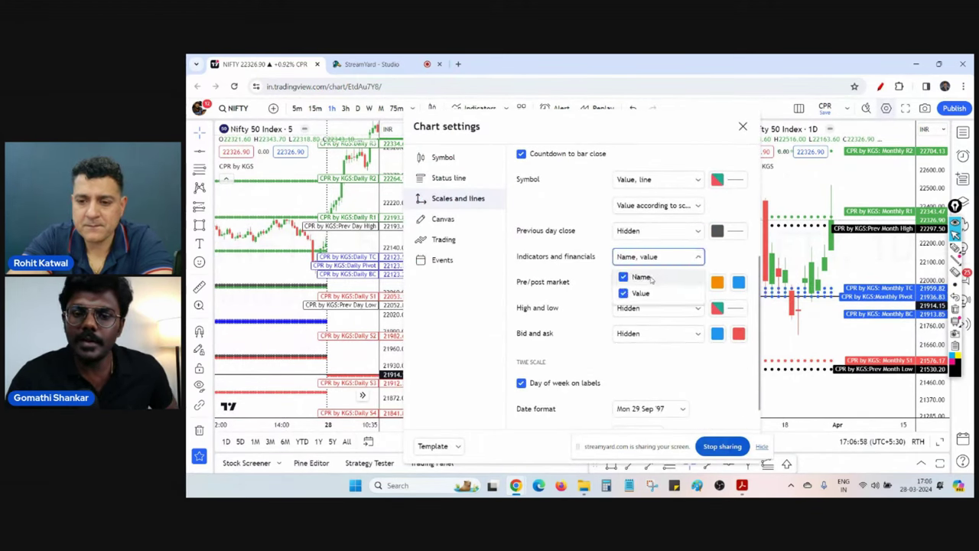
click(635, 277)
click(725, 376)
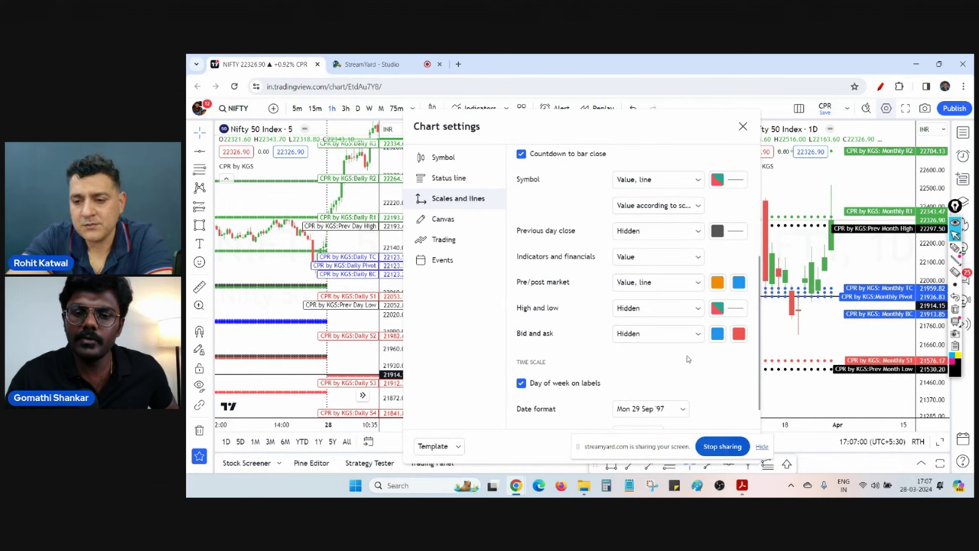
drag(553, 126, 430, 129)
click(536, 452)
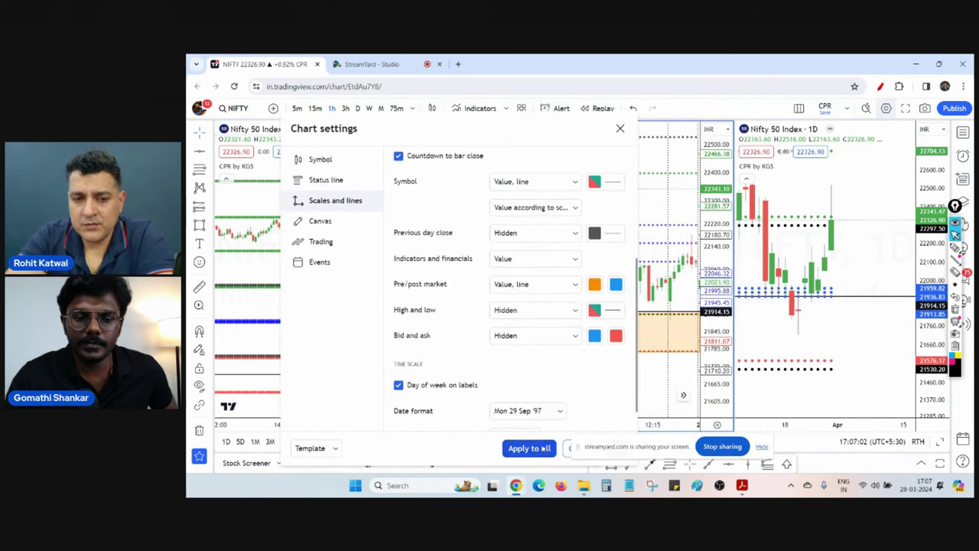
drag(555, 128, 500, 130)
click(560, 452)
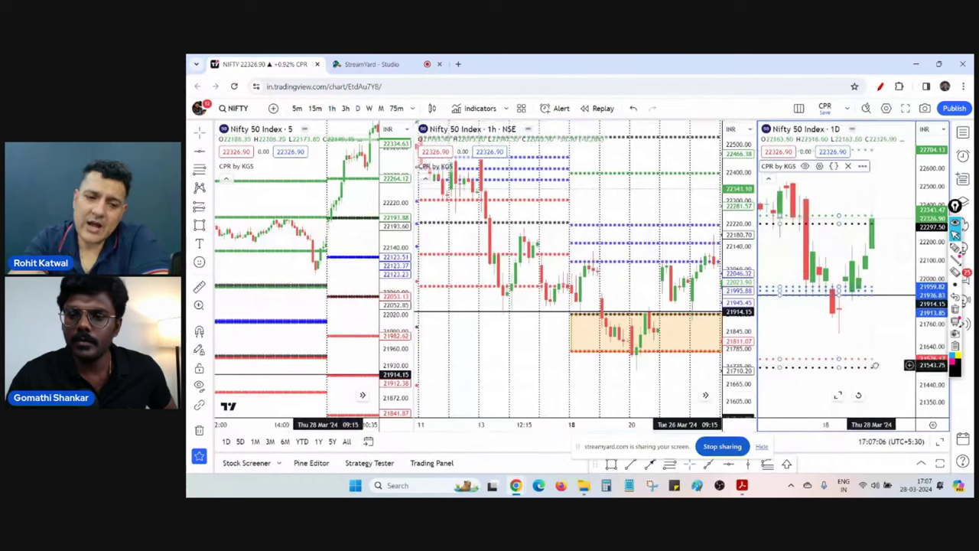
Step: Widen the hourly chart and enlarge the 5-minute chart, keeping the hourly chart's late-March candles in view
drag(756, 337, 793, 335)
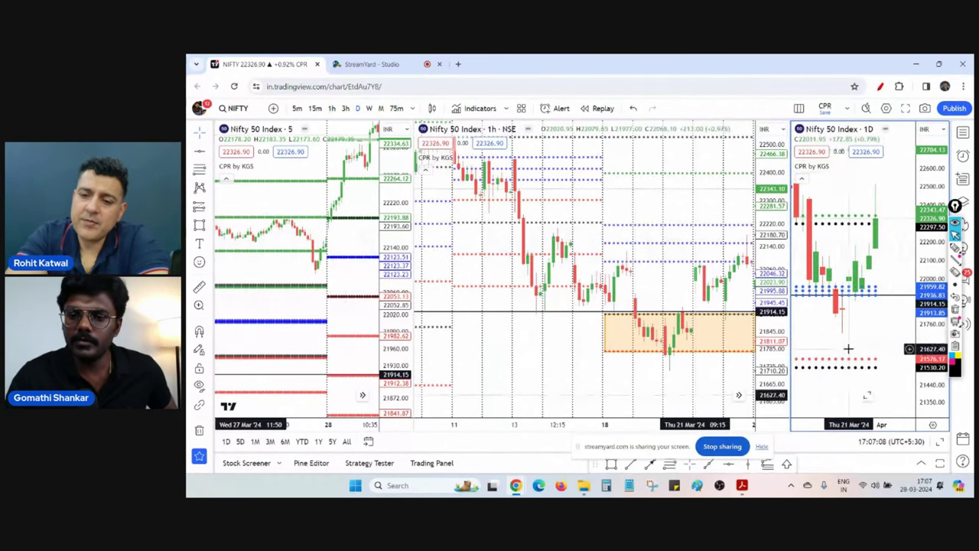
drag(682, 382, 586, 380)
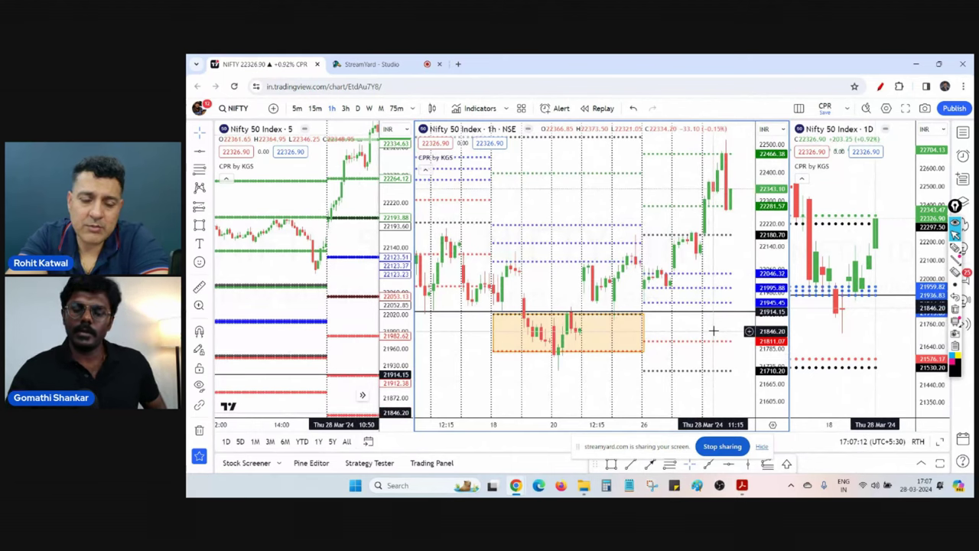
drag(414, 321, 487, 321)
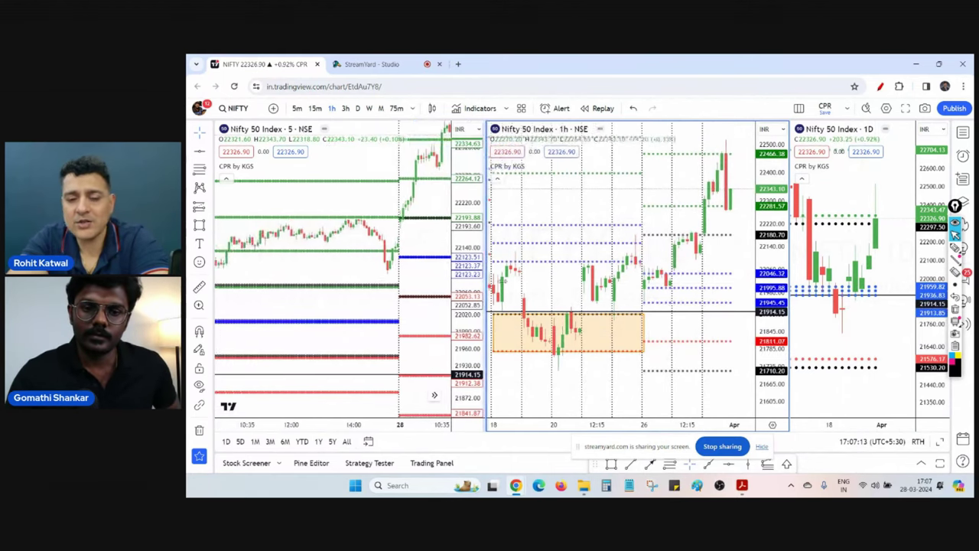
drag(502, 280, 595, 282)
Step: Examine the 28 March session against its daily CPR levels on the 5-minute chart
scroll(440, 310, down, 1)
drag(440, 310, 404, 312)
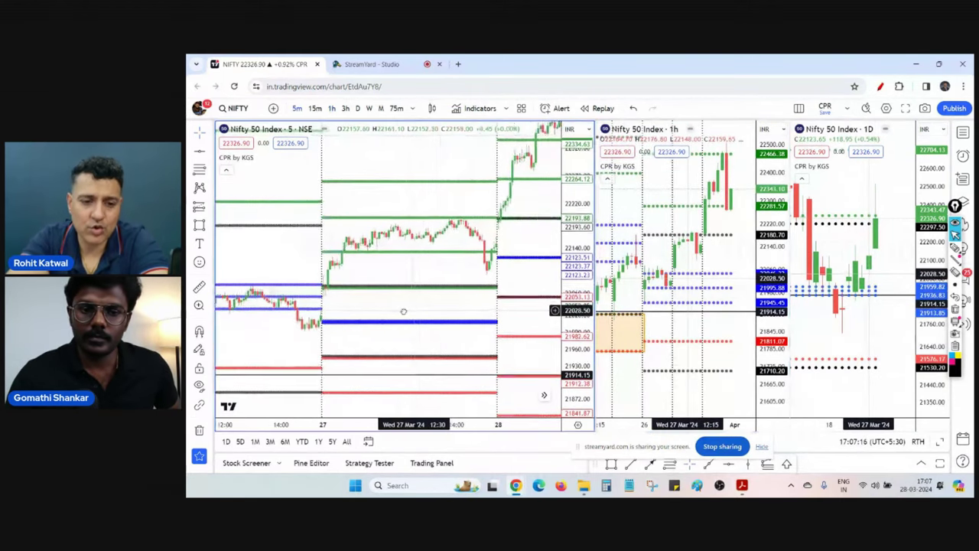
drag(535, 234, 411, 334)
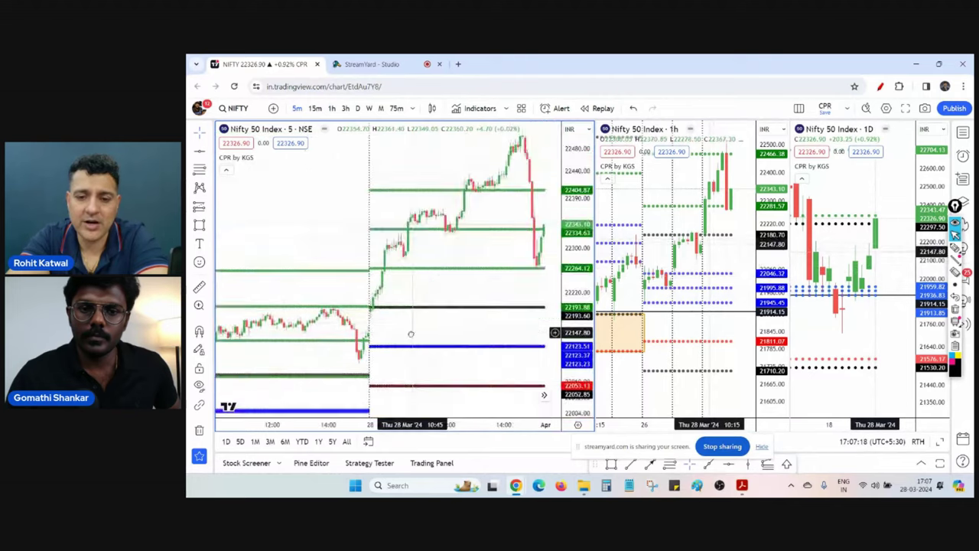
scroll(490, 316, up, 2)
scroll(498, 275, up, 1)
drag(514, 259, 485, 290)
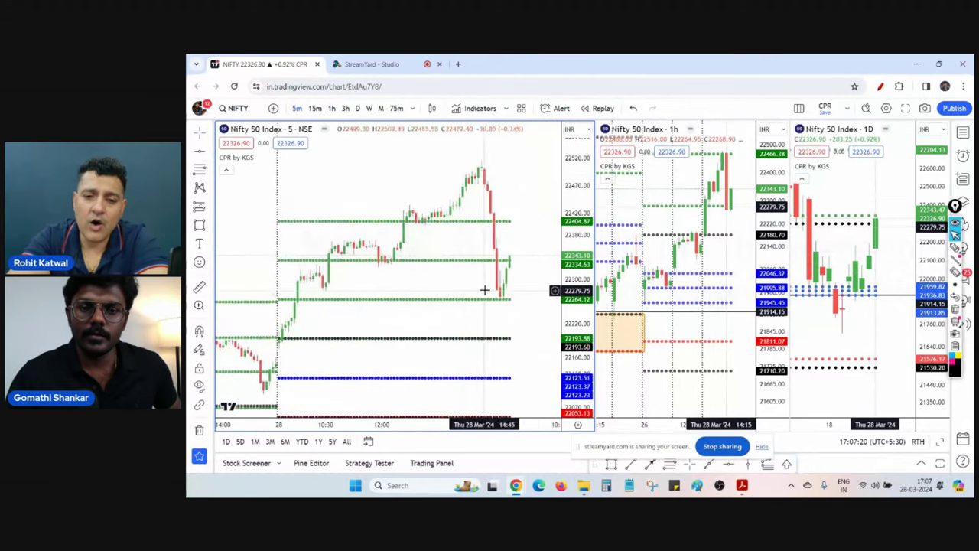
scroll(541, 286, up, 3)
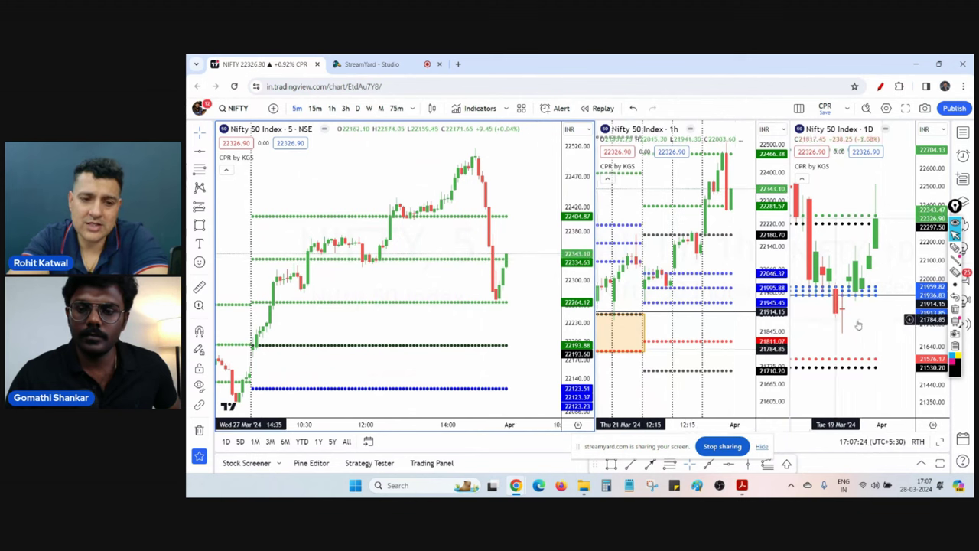
Step: Maximize the daily Nifty 50 chart with the candles up to 28 March 2024 in view
click(879, 344)
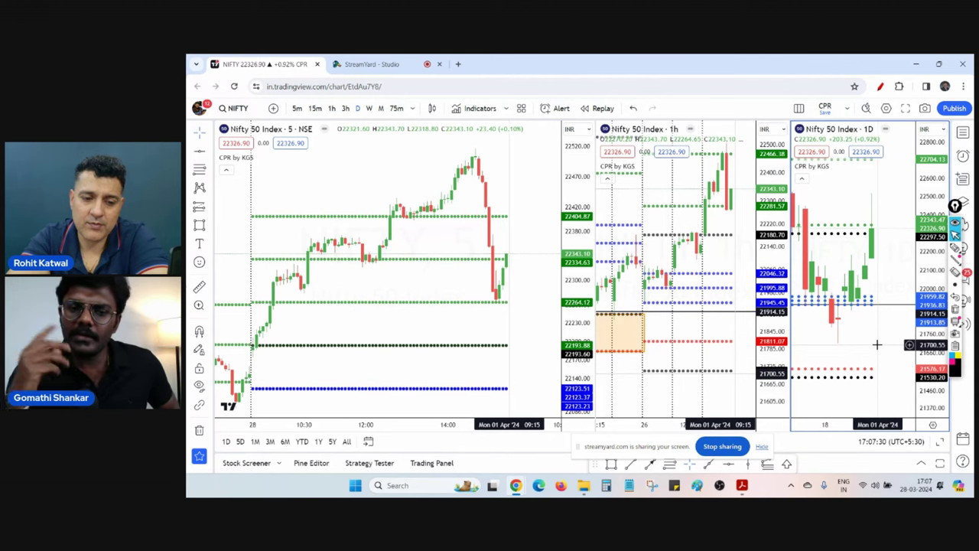
click(868, 397)
drag(858, 362, 811, 360)
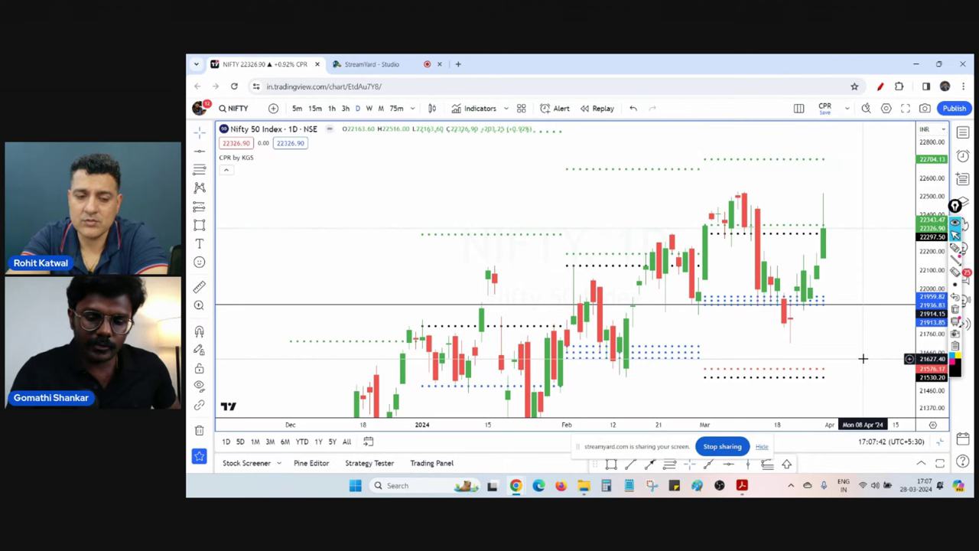
Step: Load the NSE-listed ITC LTD stock on the daily chart
text(ITC)
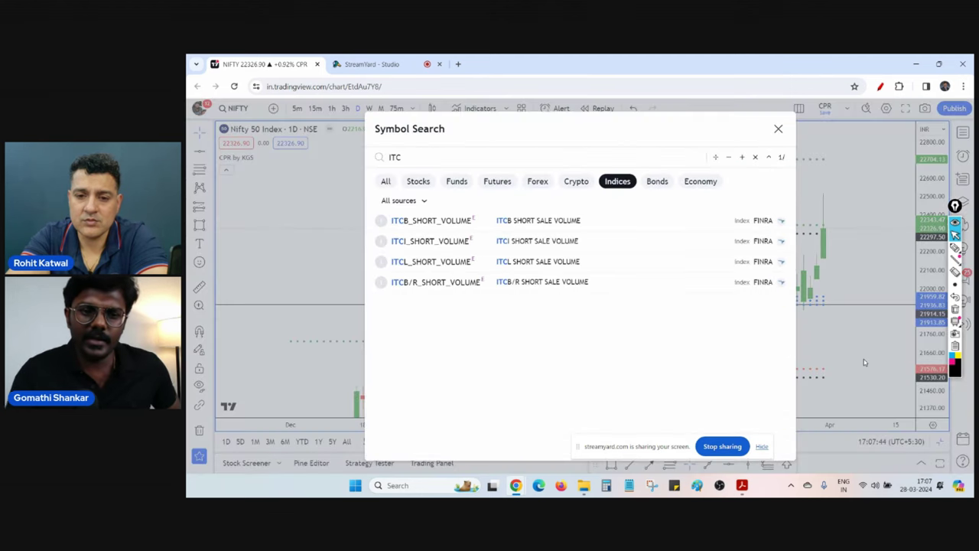
click(418, 182)
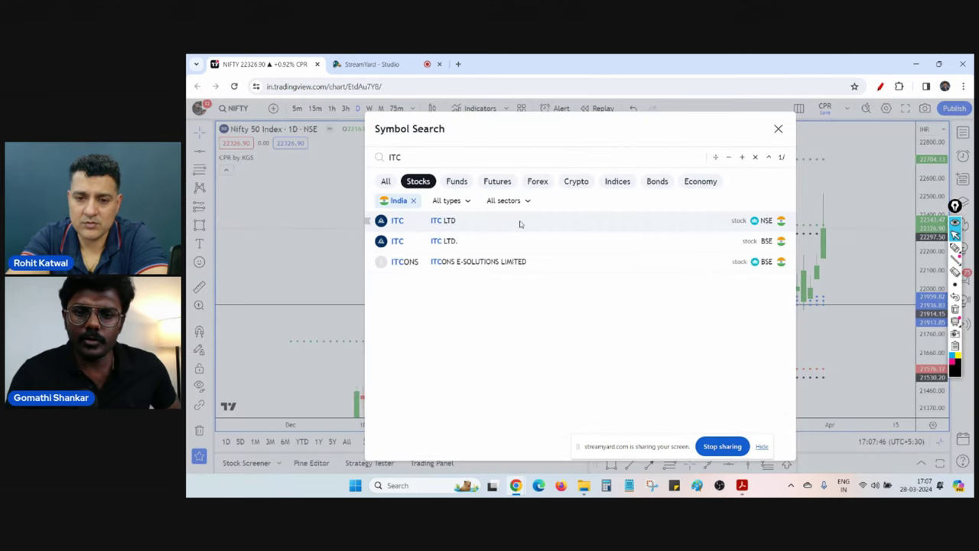
click(520, 223)
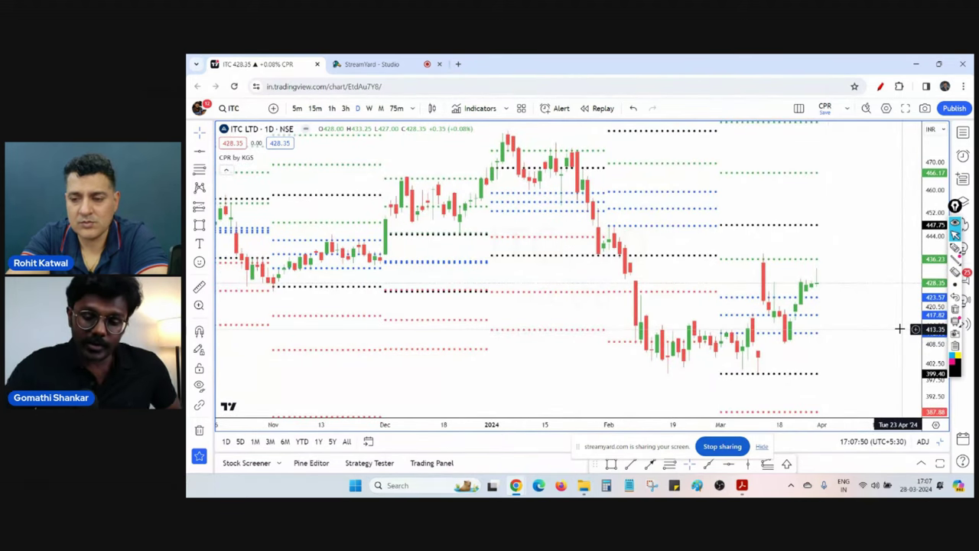
Step: Load the NSE-listed Kotak Mahindra Bank stock on the daily chart and hide its CPR by KGS indicator
text(KOTAK)
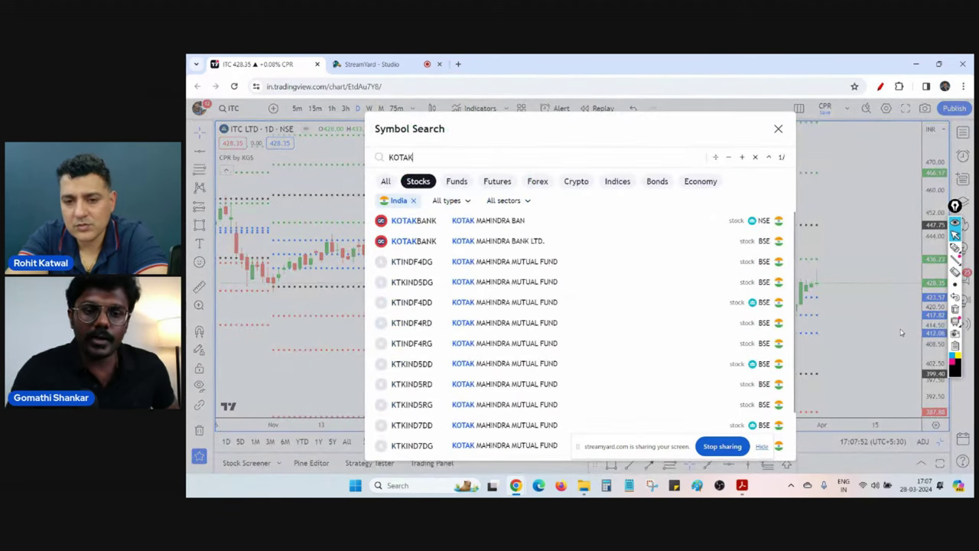
click(627, 220)
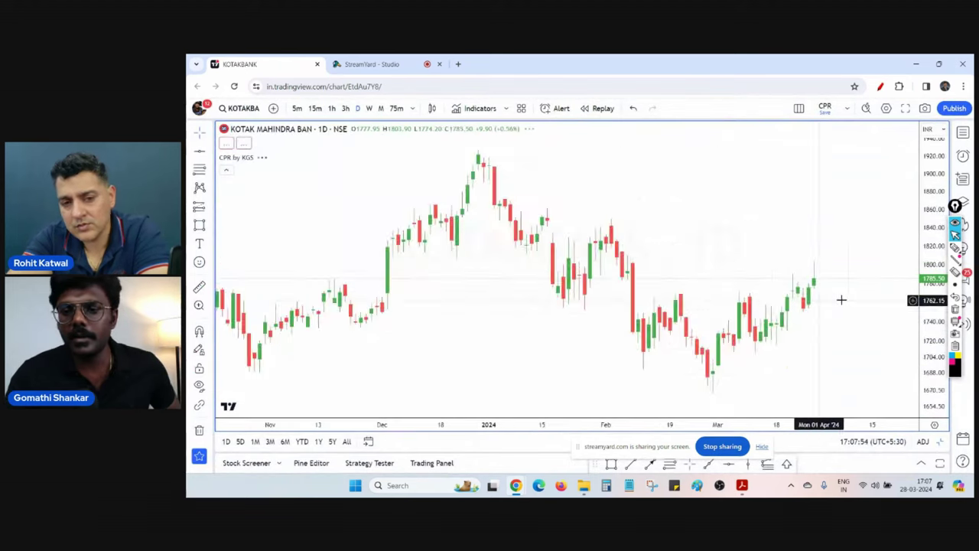
scroll(849, 310, down, 1)
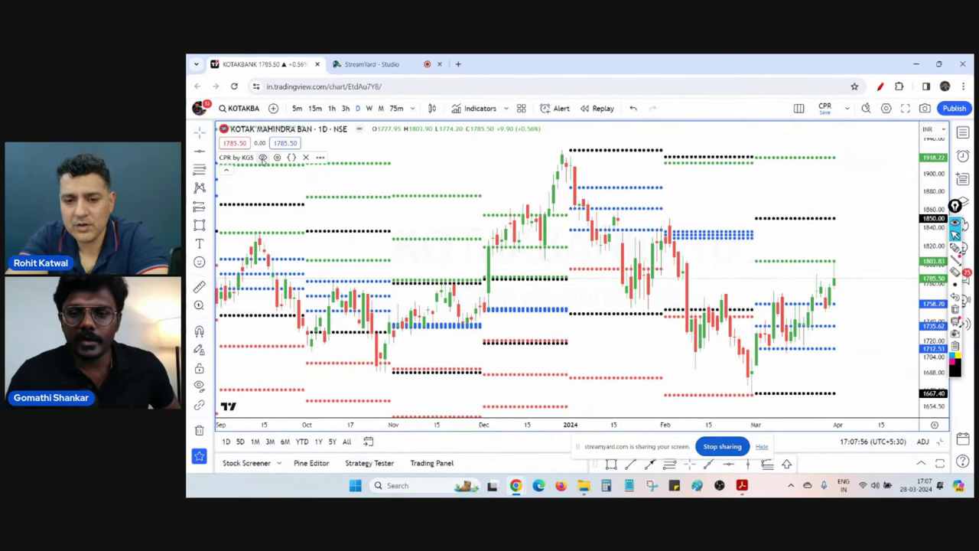
click(263, 158)
scroll(841, 306, up, 2)
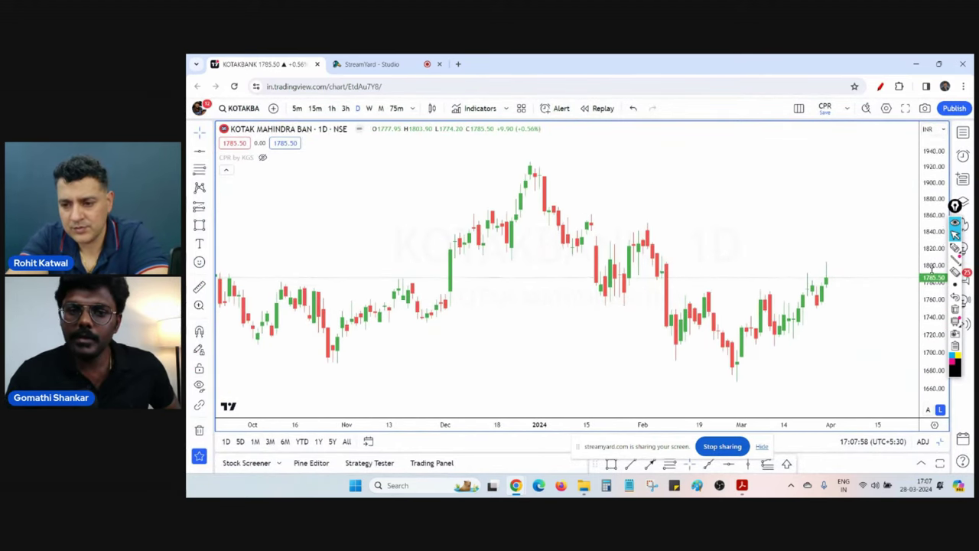
Step: Place a horizontal support line at about 1,687.15 on the weekly chart and return to the daily timeframe
click(369, 108)
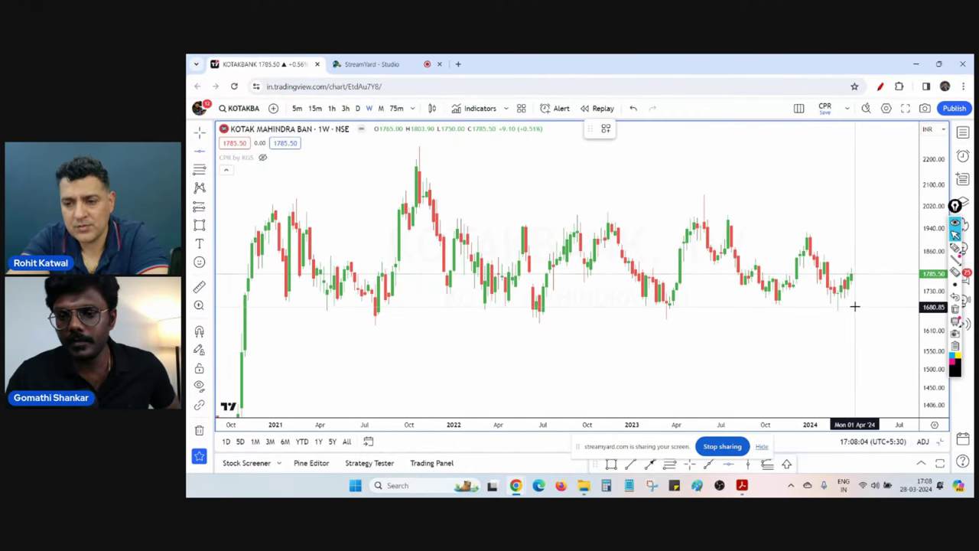
click(854, 305)
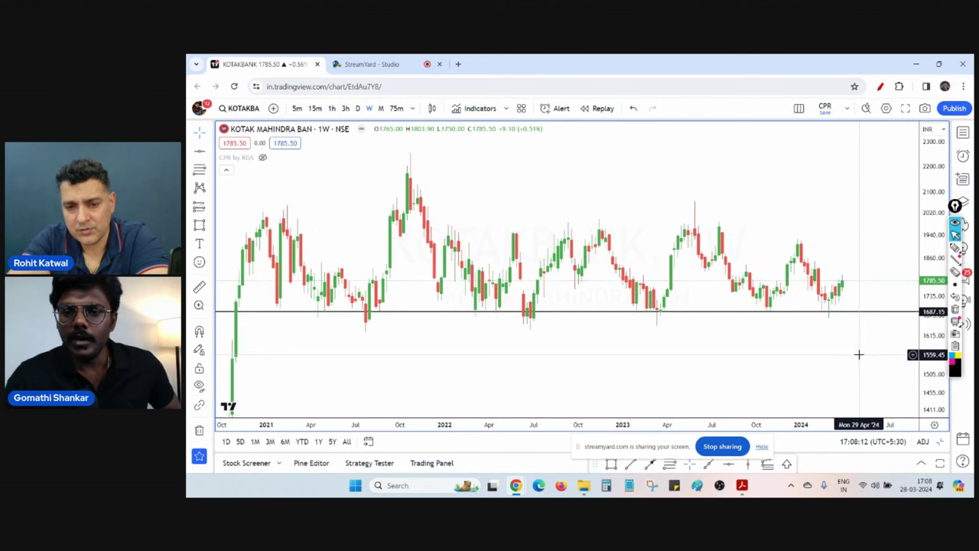
click(357, 109)
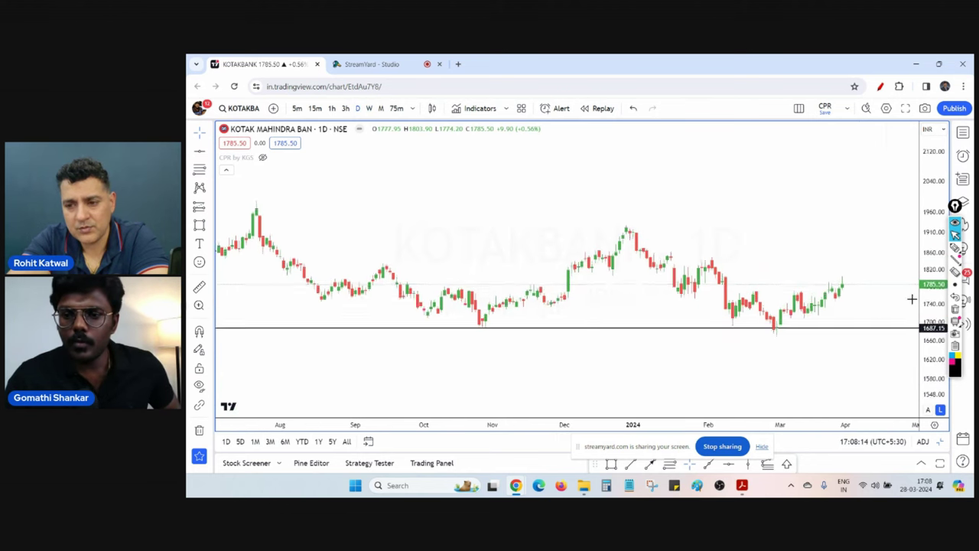
scroll(872, 271, up, 3)
mouse_move(928, 233)
mouse_down()
mouse_move(927, 295)
mouse_move(861, 299)
mouse_up()
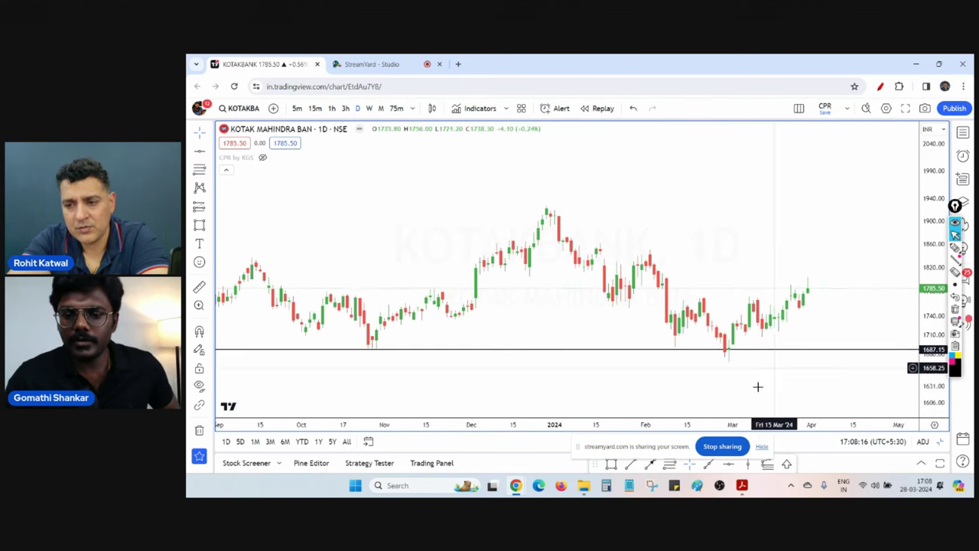
Step: Draw a descending parallel channel around the candles from 26 December 2023 to 27 March 2024, its upper edge ending near 1,733.85
click(211, 147)
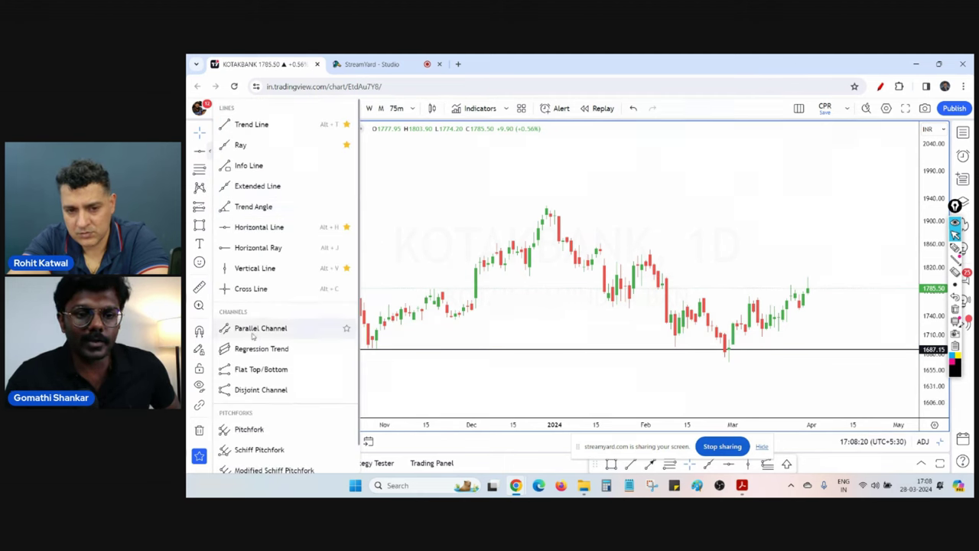
click(252, 327)
mouse_move(540, 203)
mouse_down()
mouse_move(776, 317)
mouse_move(802, 317)
mouse_up()
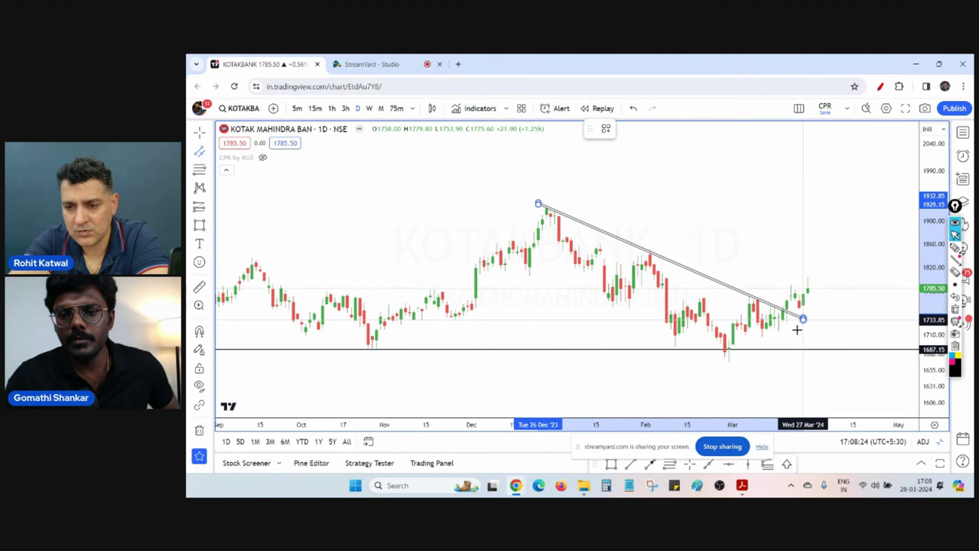
click(771, 372)
click(757, 240)
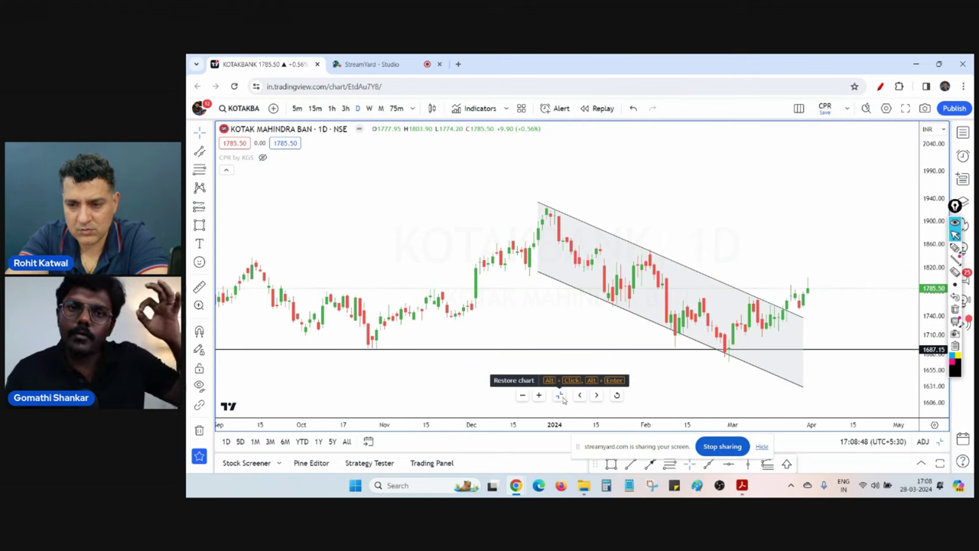
Step: Restore the multi-chart layout, maximize the 5-minute Kotak Bank chart, and stretch its price scale around the 28 March session
click(561, 397)
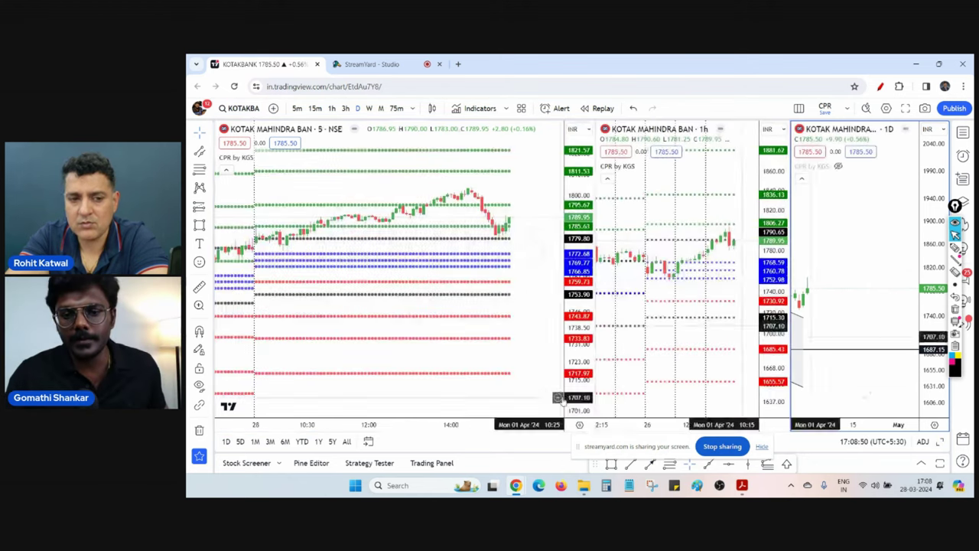
click(381, 397)
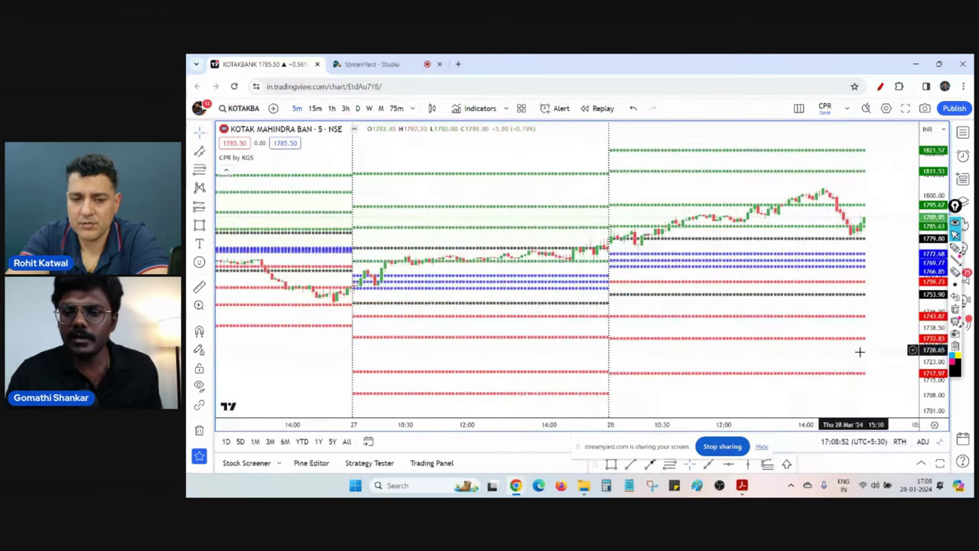
drag(926, 348, 921, 293)
drag(848, 286, 803, 345)
scroll(811, 344, down, 3)
scroll(815, 370, up, 3)
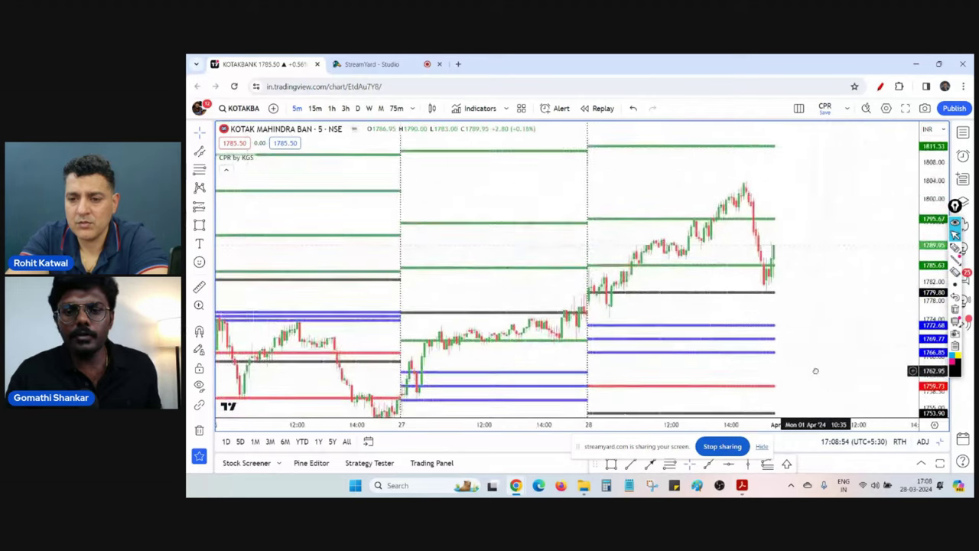
drag(934, 346, 933, 331)
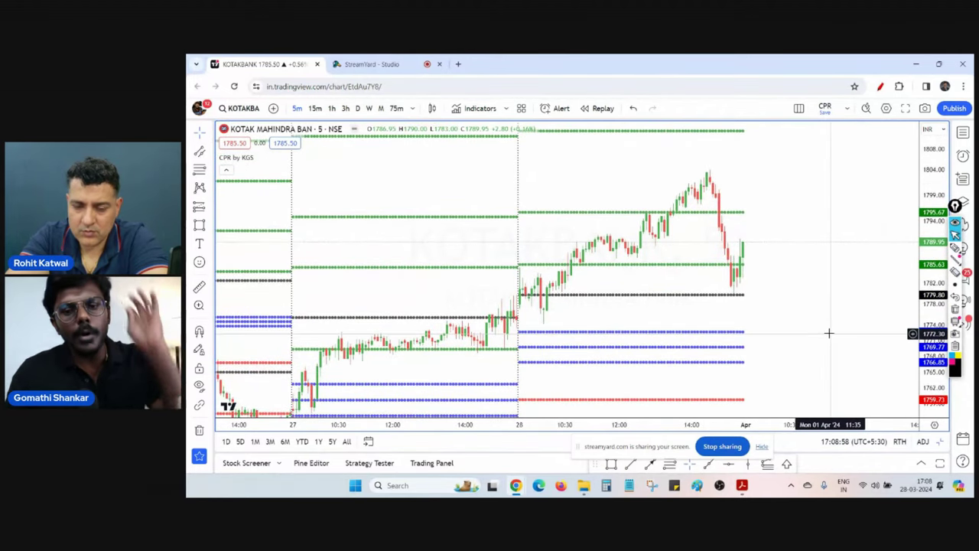
drag(804, 341, 837, 313)
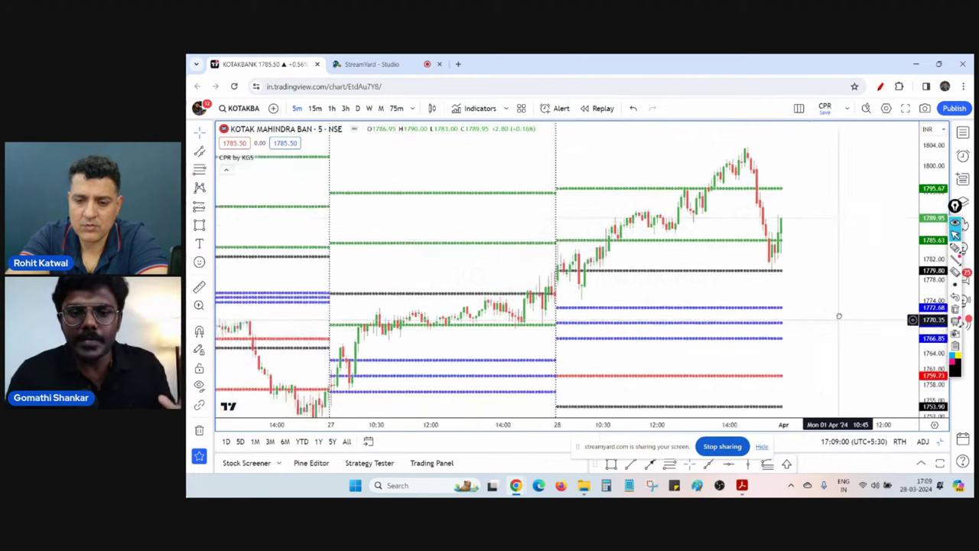
Step: Circle in red the 26 March candles trading below the daily CPR on the 5-minute chart
drag(385, 288, 725, 267)
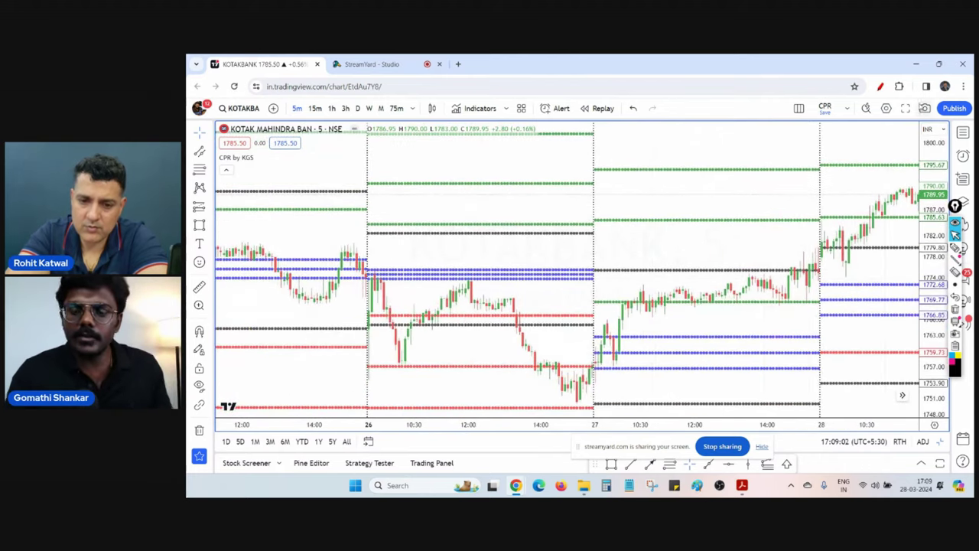
mouse_move(392, 288)
mouse_down()
mouse_move(452, 365)
mouse_move(466, 283)
mouse_move(411, 288)
mouse_up()
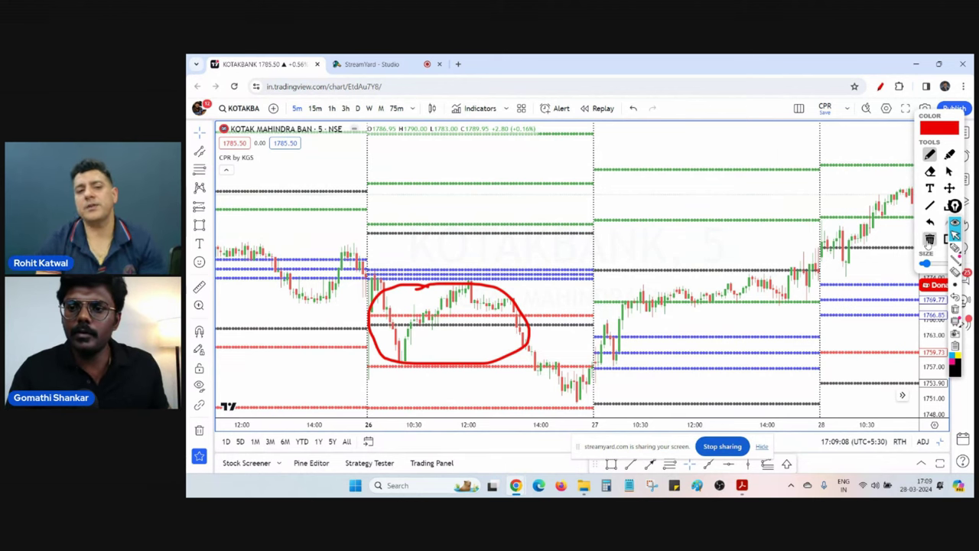
Step: Clear the red circle from the 5-minute Kotak Bank chart and bring the 28 March session into view
click(930, 239)
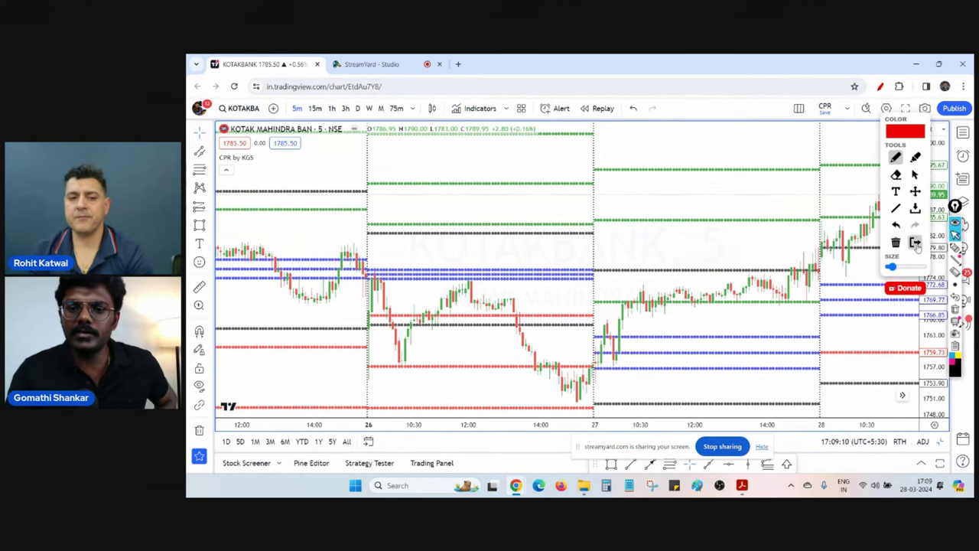
click(916, 242)
drag(730, 293, 383, 308)
scroll(719, 314, up, 1)
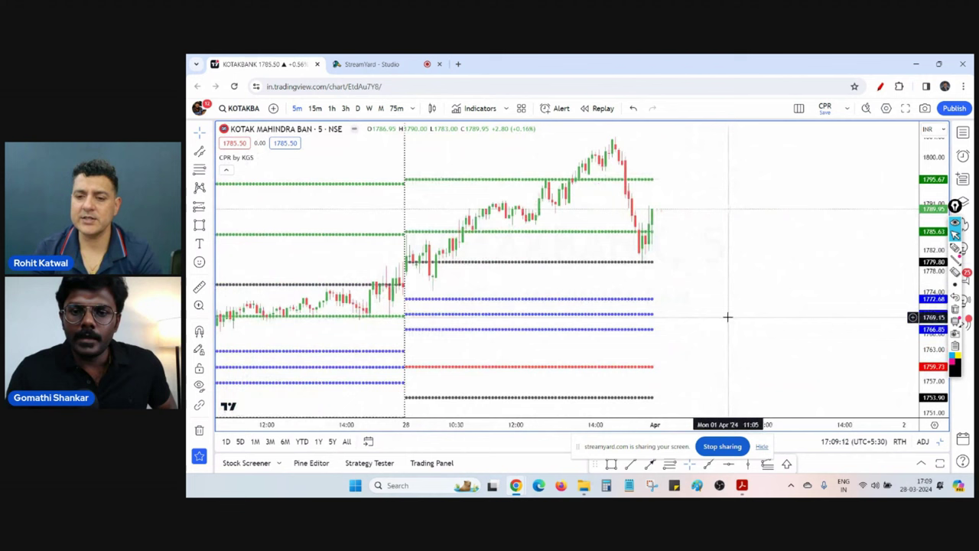
Step: Examine the descending channel and support line on the maximized daily Kotak Bank chart, and return to the multi-chart layout
click(560, 395)
click(865, 397)
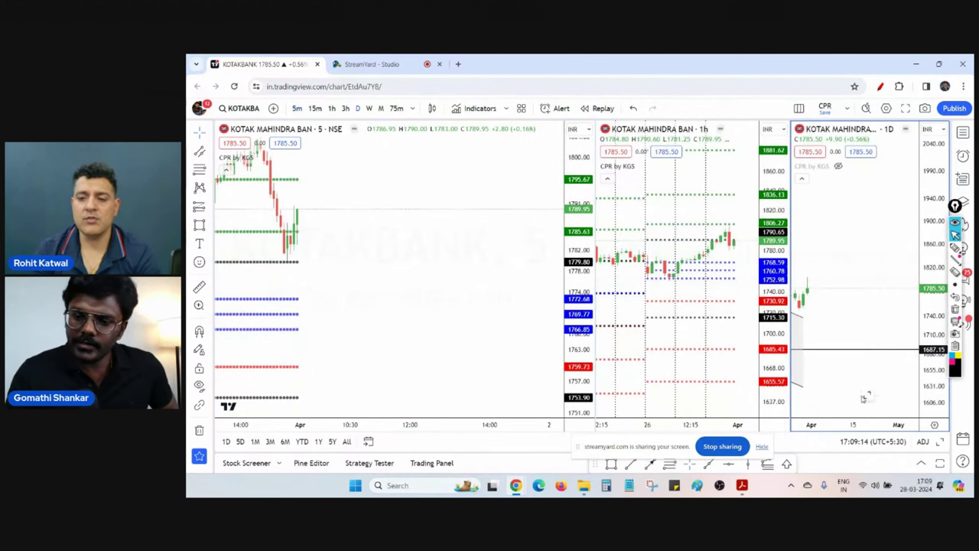
key(alt+Return)
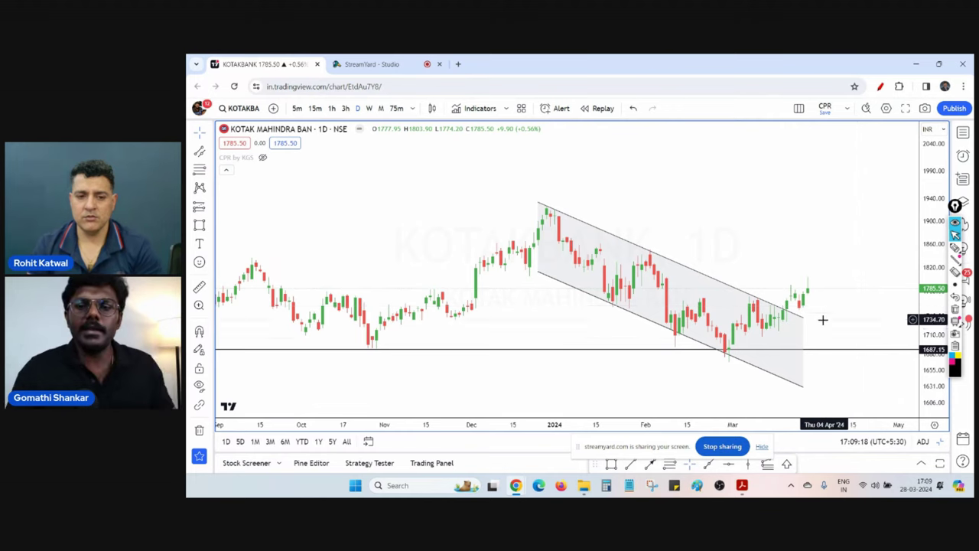
mouse_move(558, 389)
key(alt+Return)
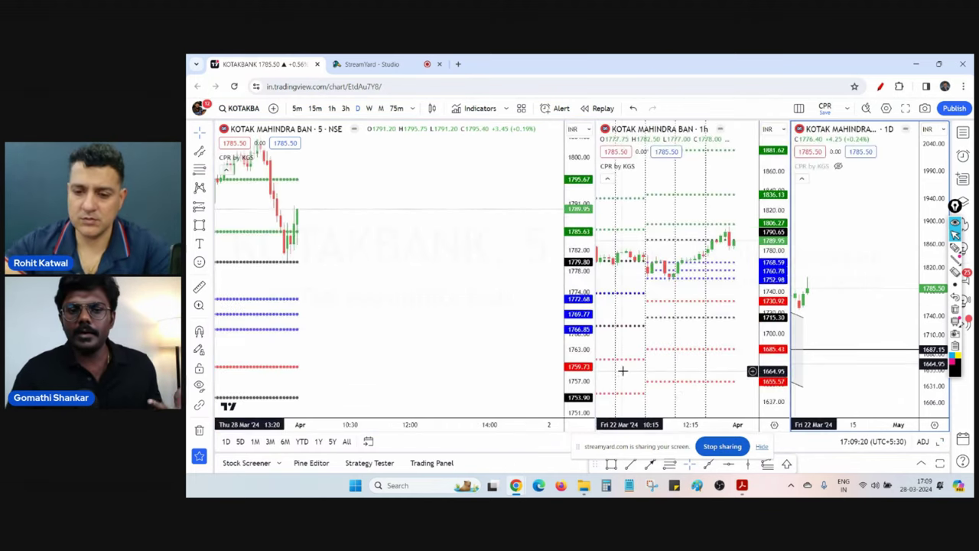
Step: Maximize the 1-hour Kotak Bank chart and sketch a temporary red stroke falling from below the 26 March weekly CPR
click(679, 396)
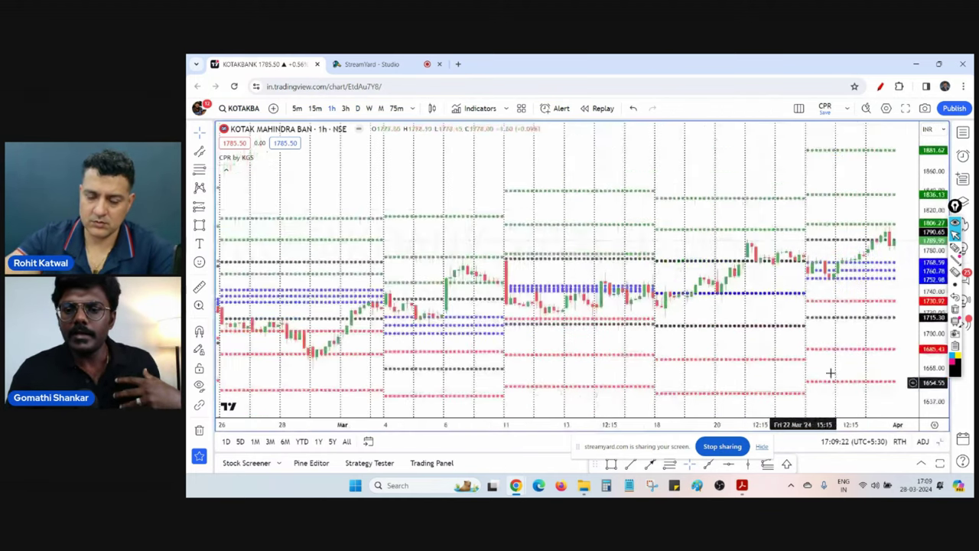
drag(850, 327, 648, 352)
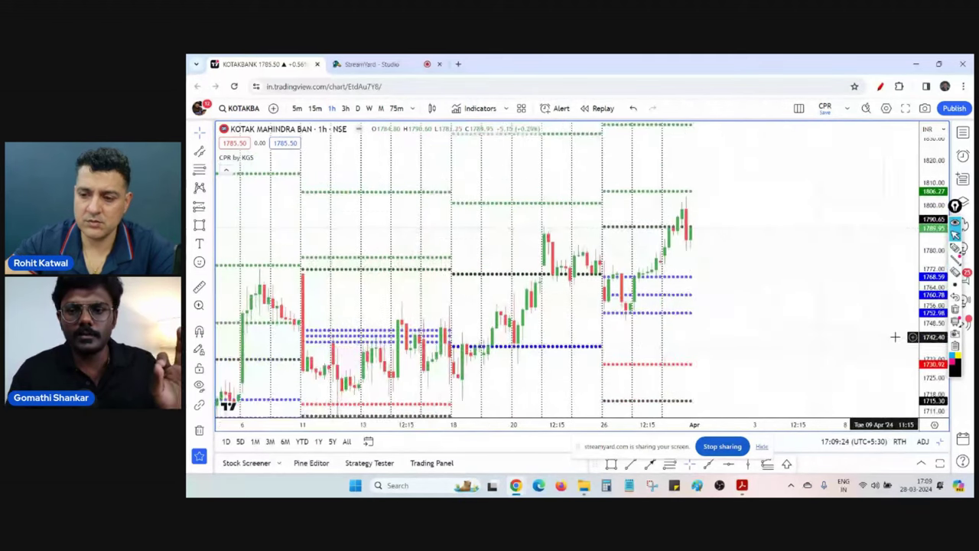
drag(927, 339, 925, 330)
scroll(772, 357, up, 1)
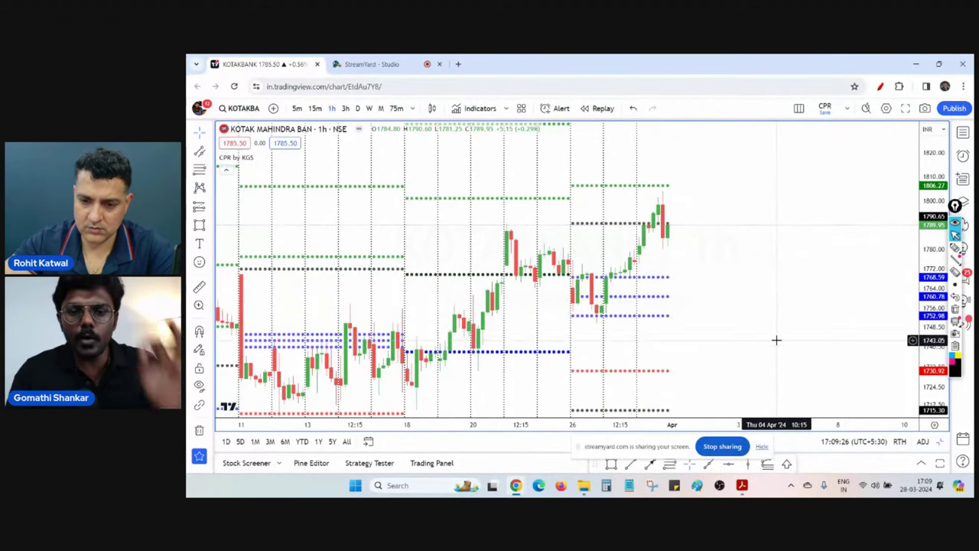
click(880, 87)
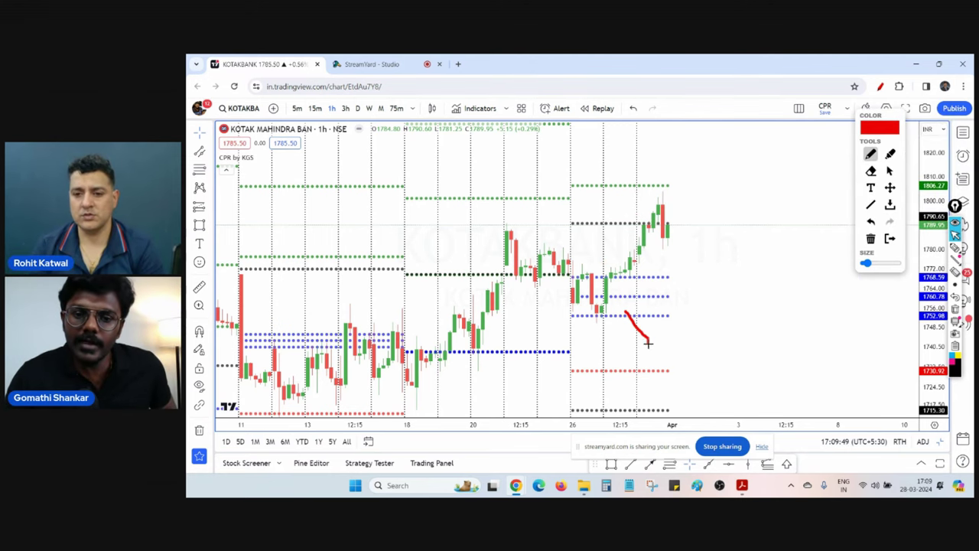
click(890, 239)
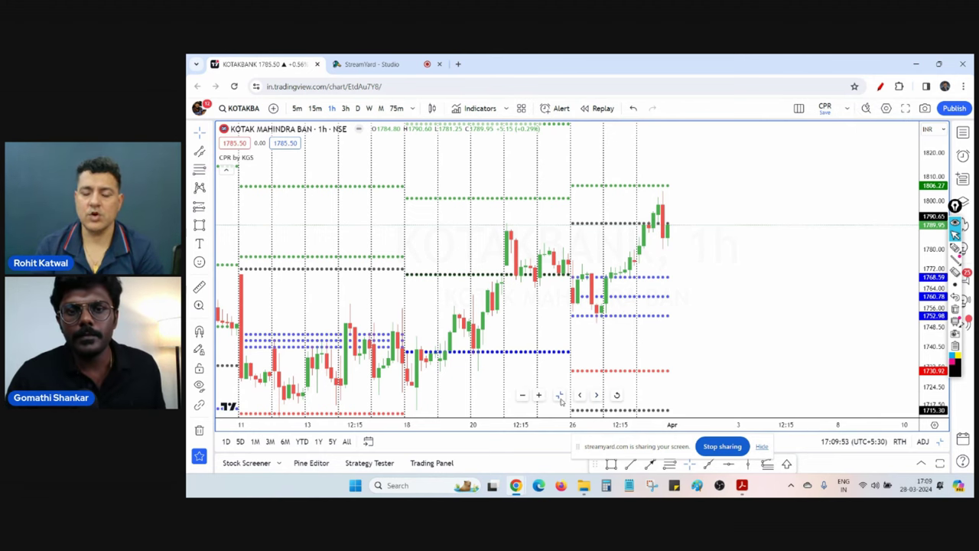
Step: Switch from the 1-hour chart to the maximized daily Kotak Bank chart, with free space beside the latest candles
click(561, 396)
click(864, 395)
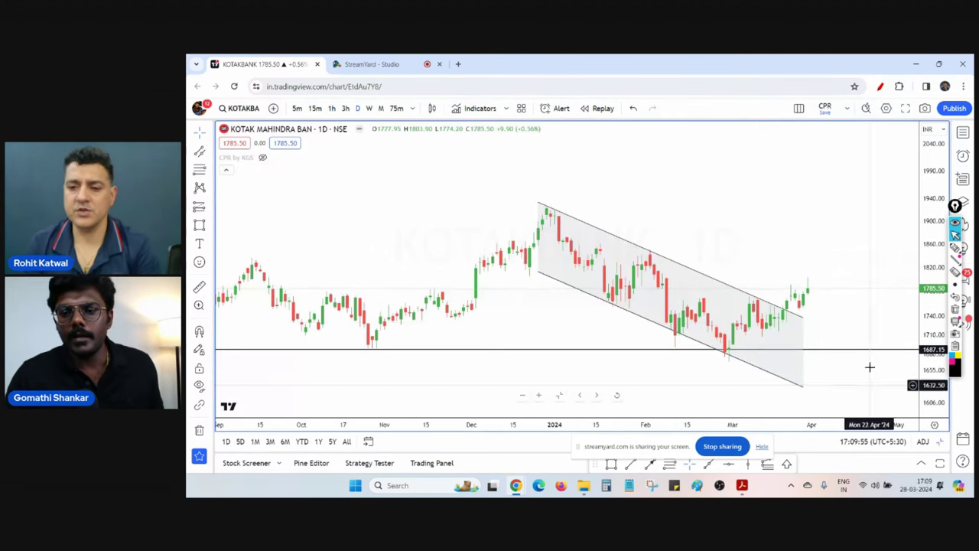
drag(865, 282, 838, 255)
scroll(838, 255, up, 1)
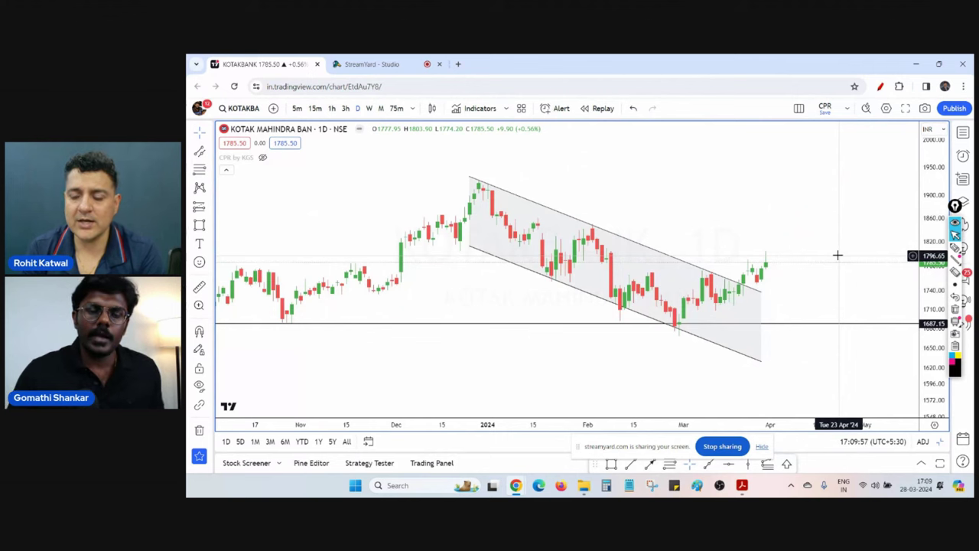
Step: Sketch a red example candle straddling the 1,687.15 support line on the daily chart, and clear it
click(880, 86)
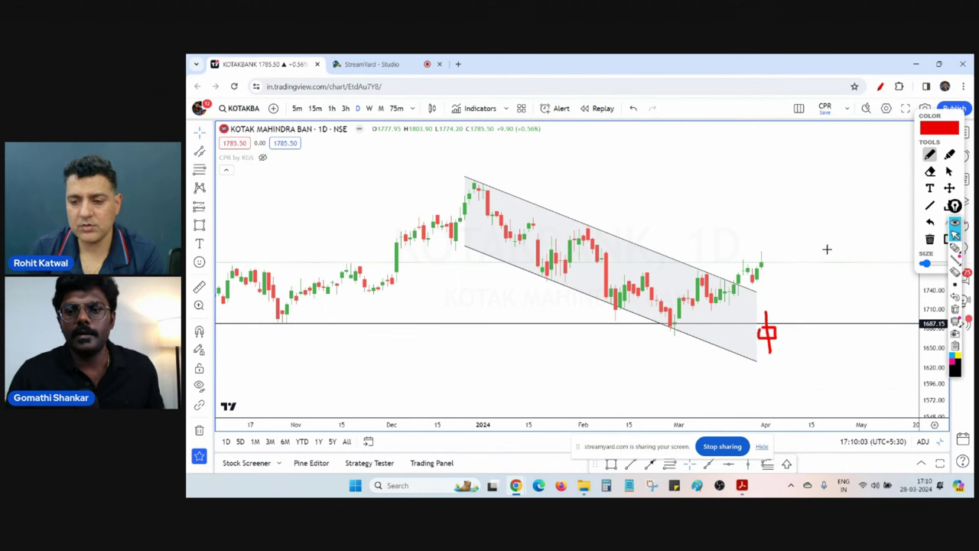
click(930, 239)
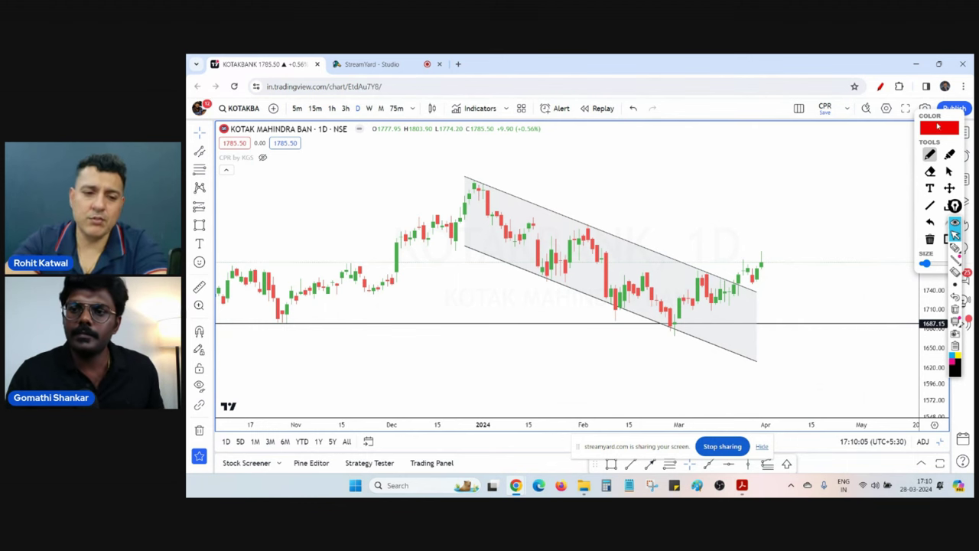
click(915, 245)
drag(842, 265, 853, 273)
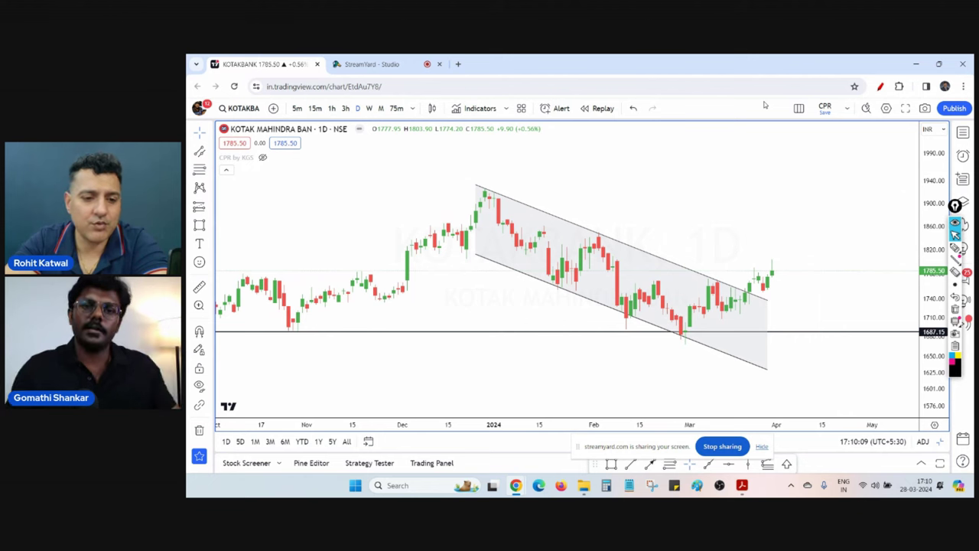
Step: Load RELIANCE (NSE) into the multi-chart layout and maximize its daily chart, compressing the price scale around the 2024 candles
click(559, 398)
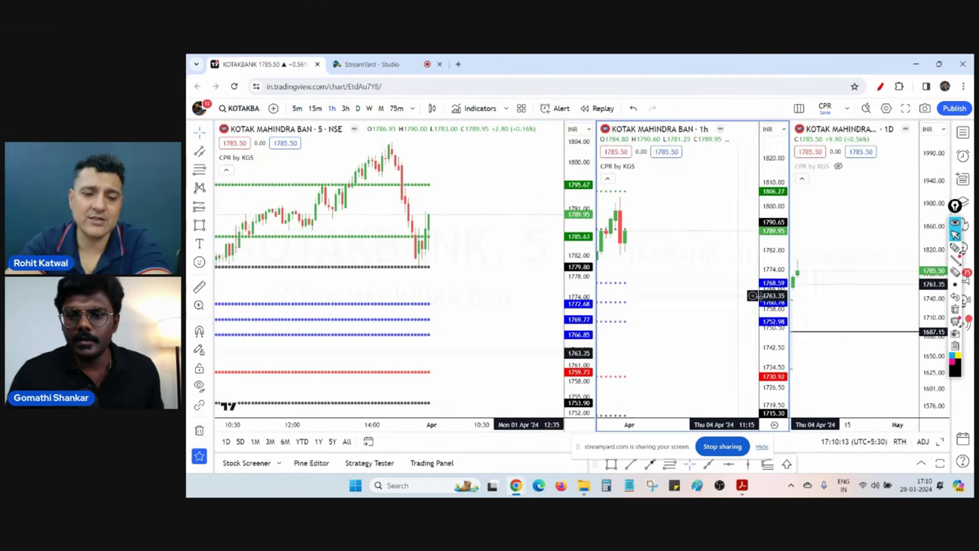
click(663, 304)
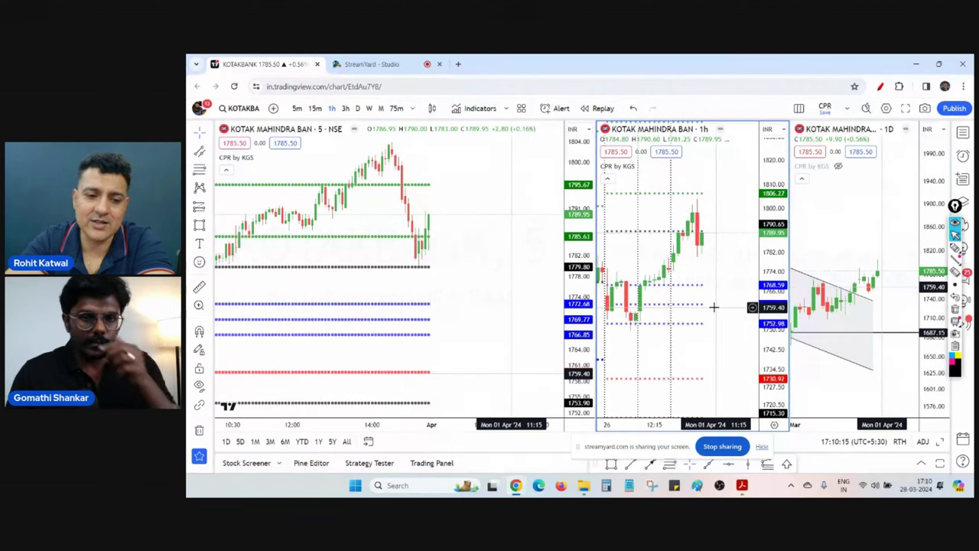
click(511, 255)
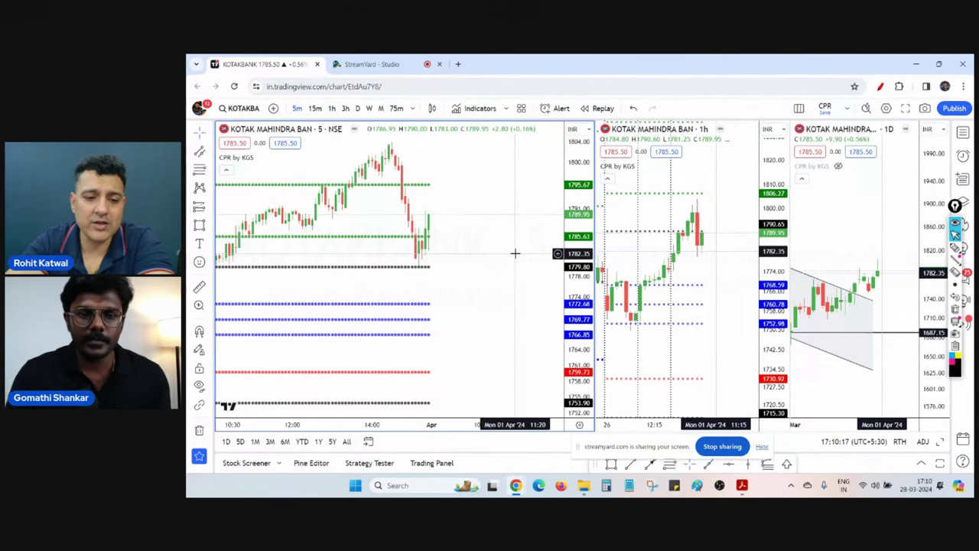
text(RELIAN)
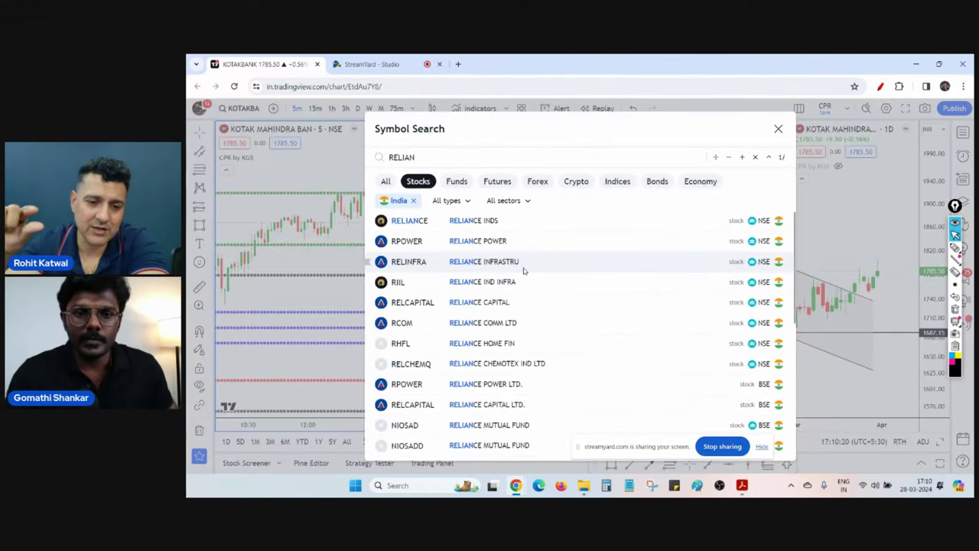
click(505, 221)
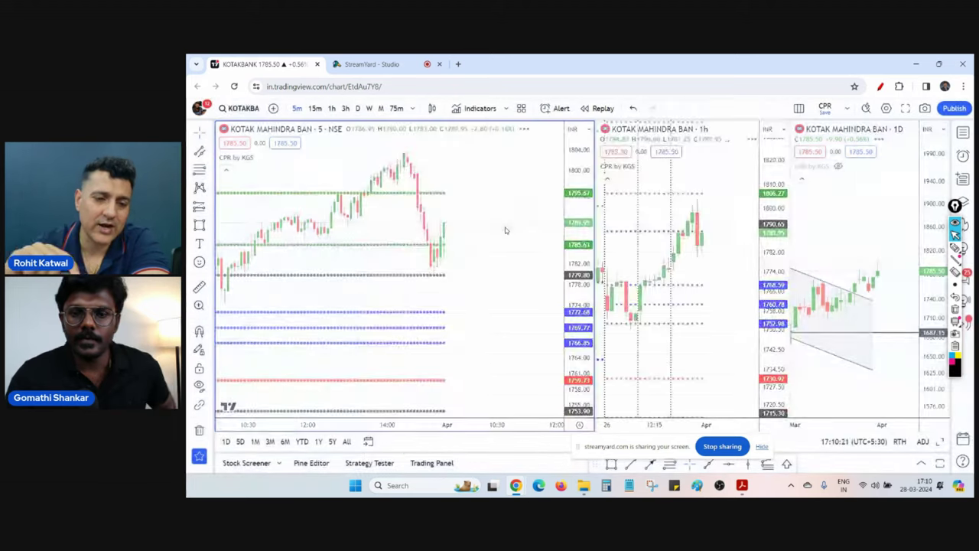
click(868, 395)
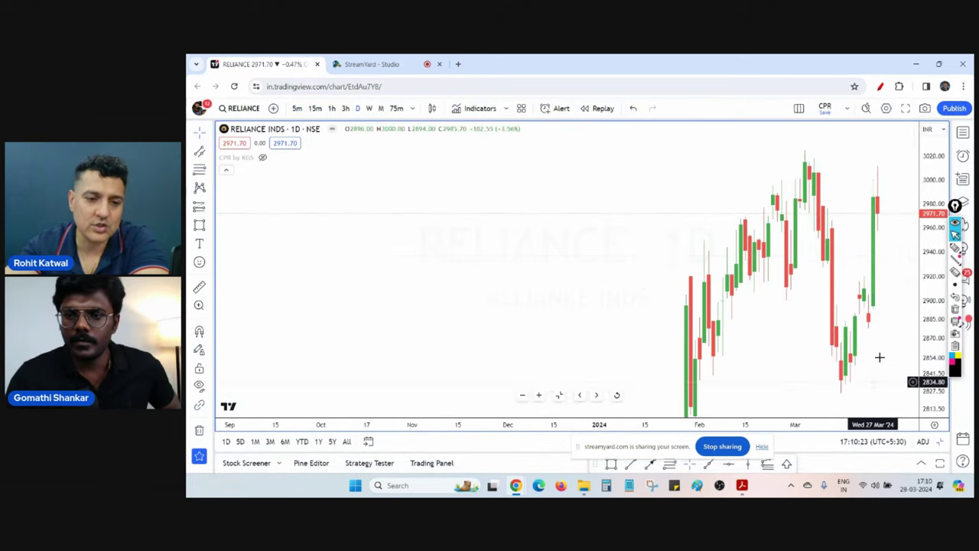
drag(924, 240, 844, 330)
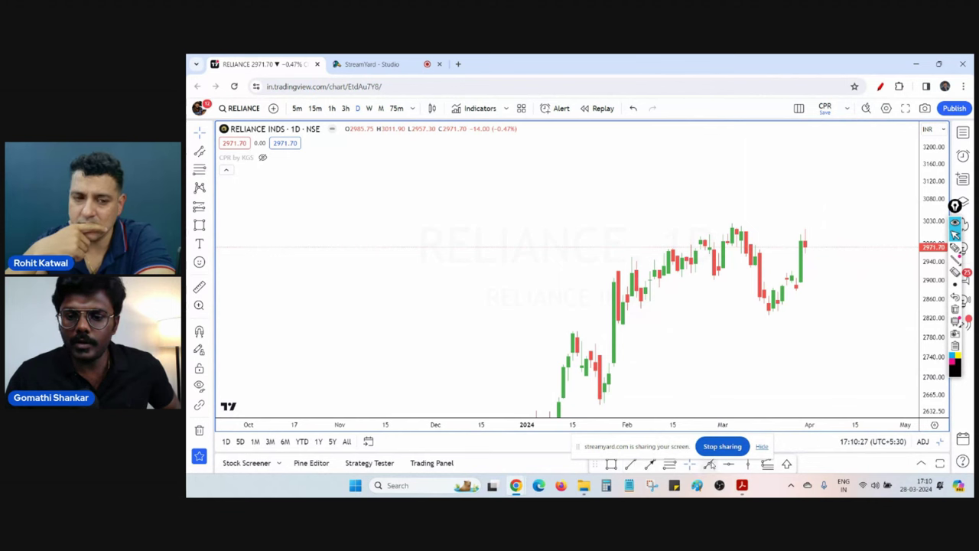
click(728, 463)
click(750, 225)
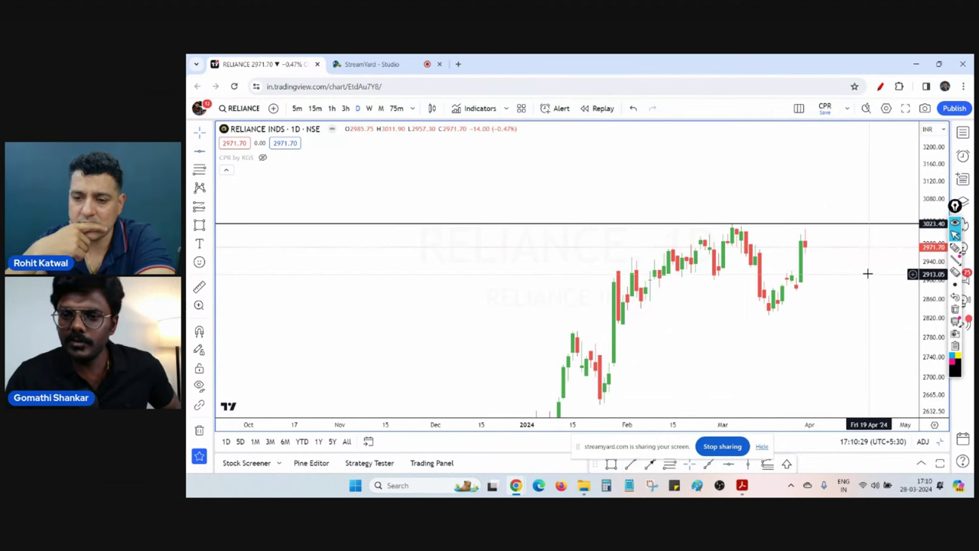
click(813, 225)
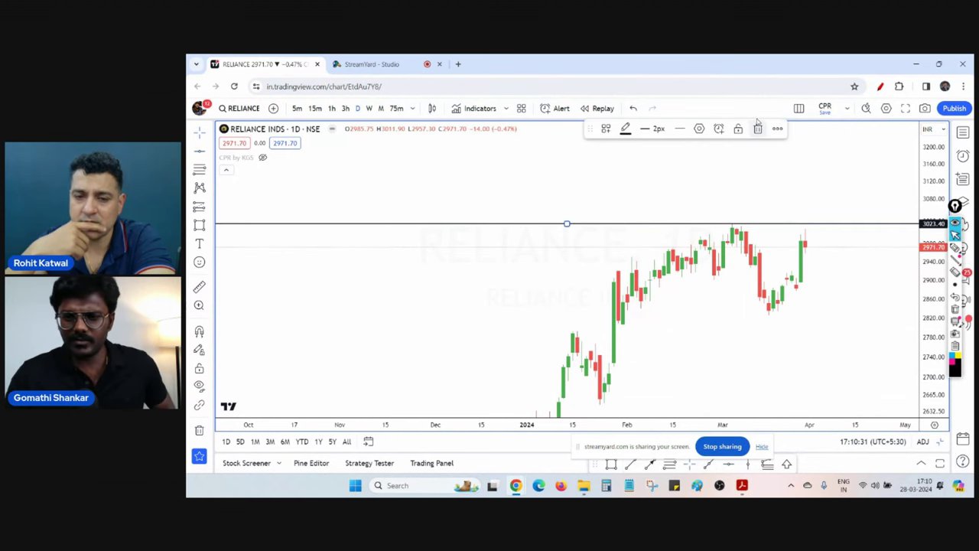
key(Delete)
Step: Draw a resistance rectangle over the March highs on the daily chart, from about 3,005.10 to 3,022.25, starting at 22 February 2024
click(611, 464)
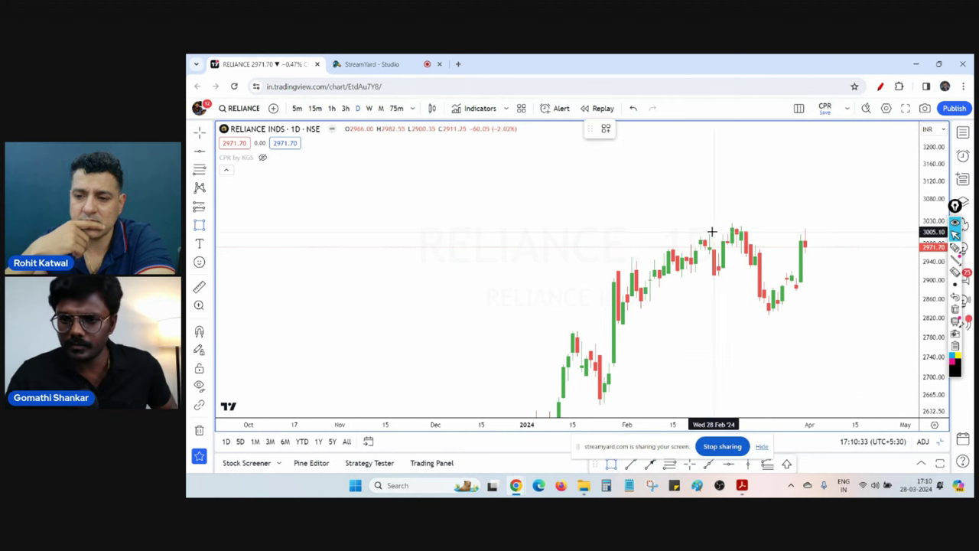
drag(696, 222, 847, 230)
click(847, 231)
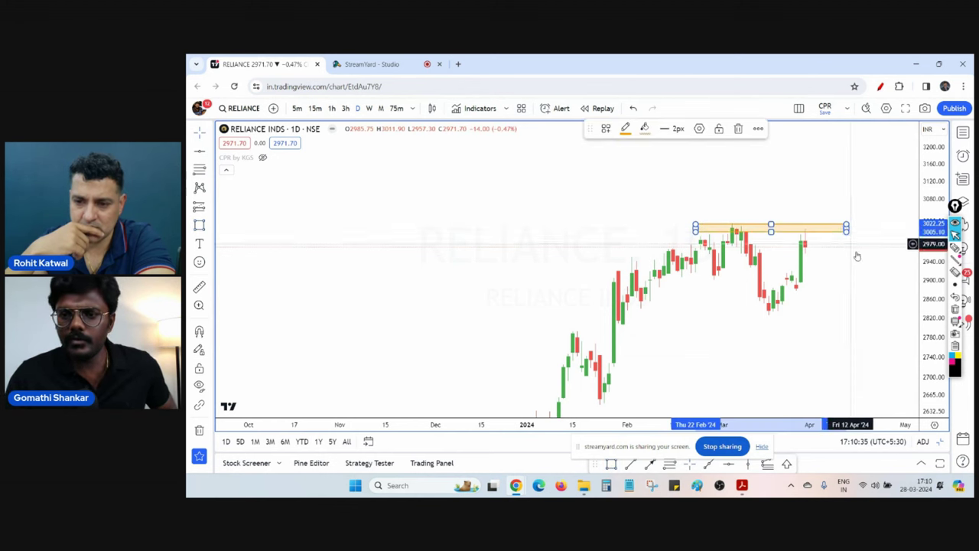
click(857, 256)
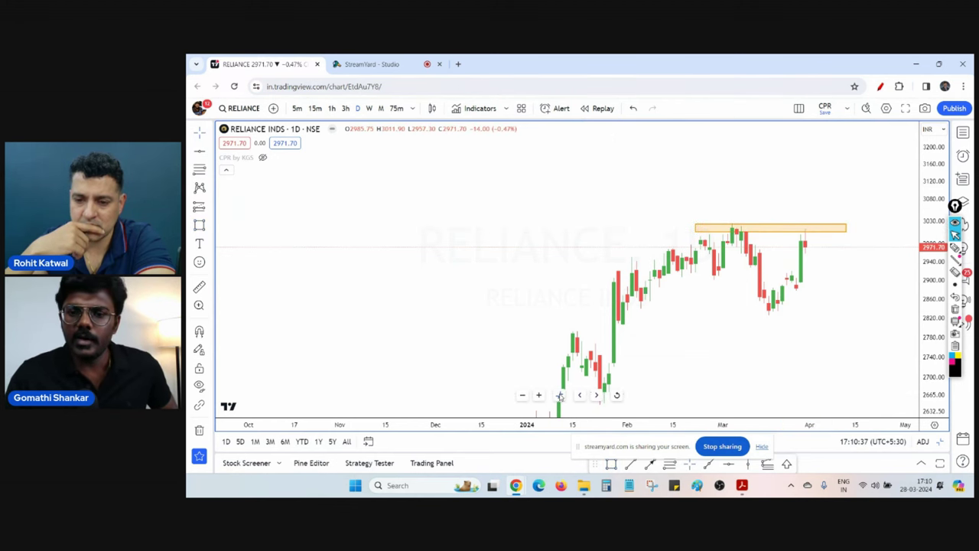
Step: Restore the multi-chart layout and sync the resistance rectangle to the 5-minute and 1-hour Reliance charts
click(559, 395)
drag(868, 301, 892, 303)
click(870, 232)
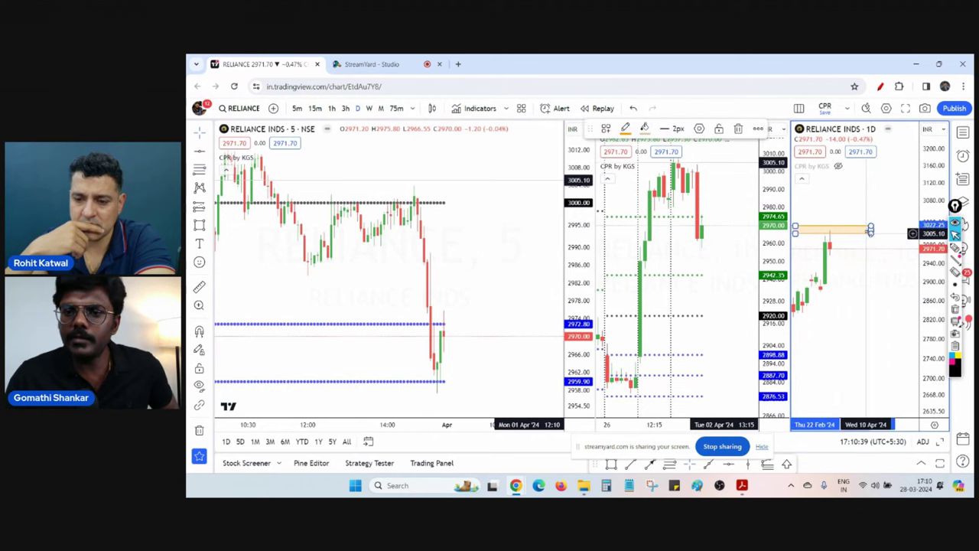
click(757, 128)
click(788, 245)
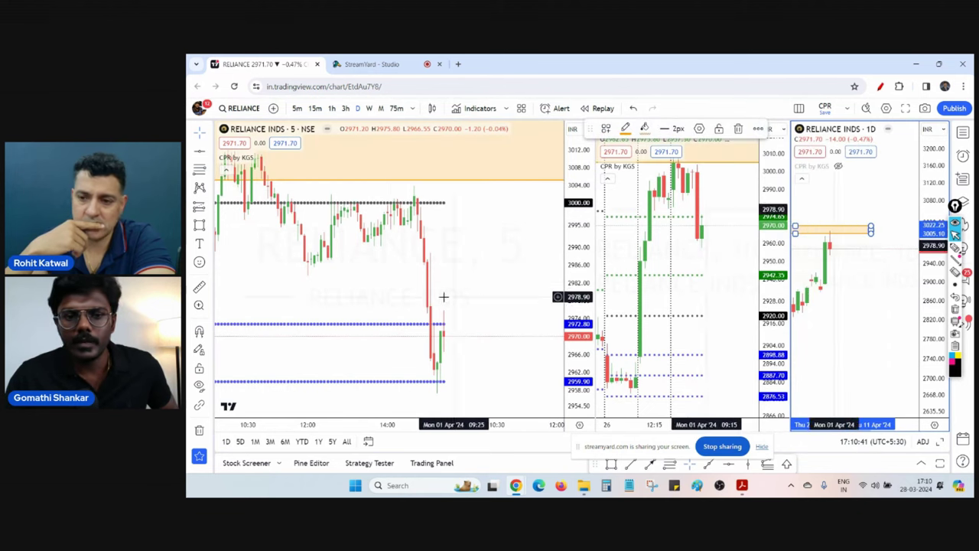
Step: Maximize the 5-minute Reliance chart and compress its price scale to fit the resistance zone and the 28 March CPR levels
key(alt+Return)
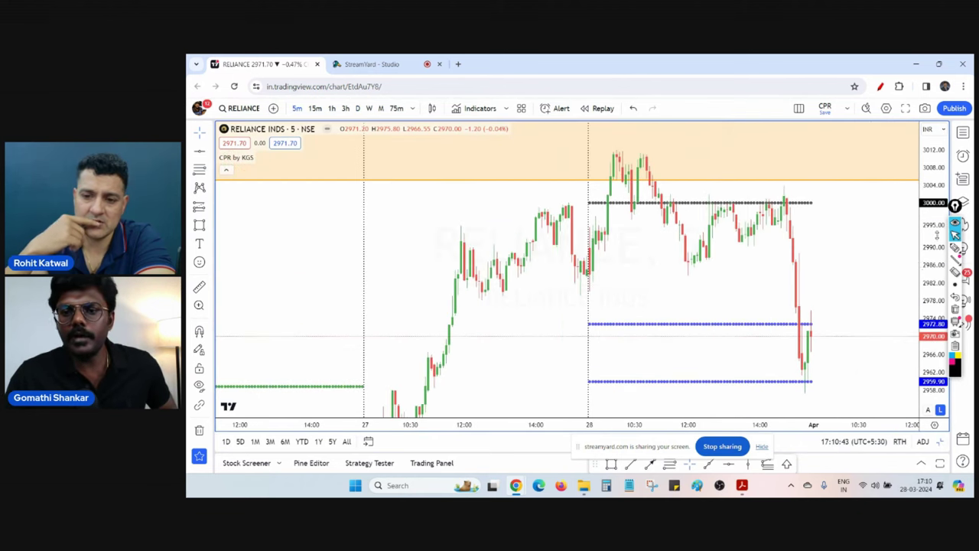
drag(937, 235, 935, 277)
drag(866, 293, 848, 316)
drag(924, 282, 918, 322)
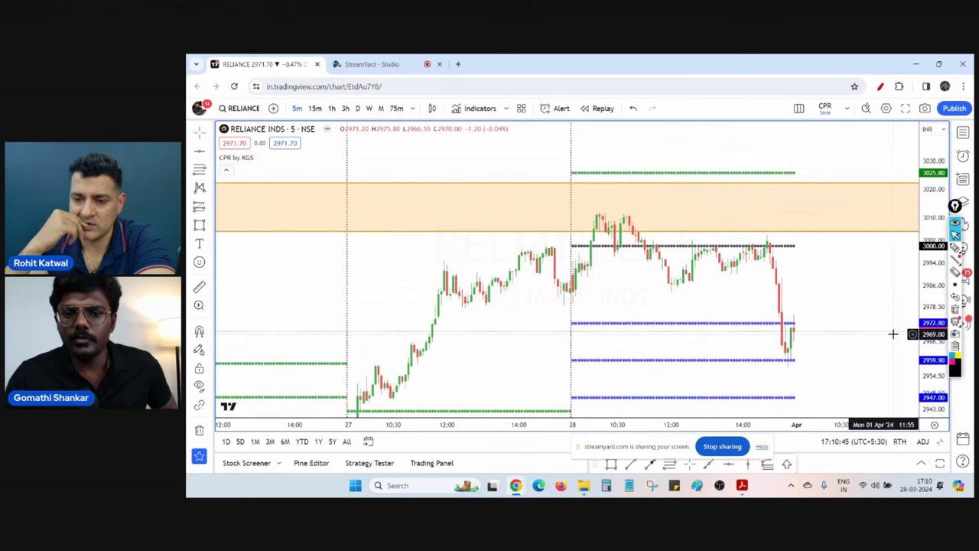
Step: Circle in red the 28 March candles around the 3,000 level, clear the marks, and restore the multi-chart layout
click(880, 85)
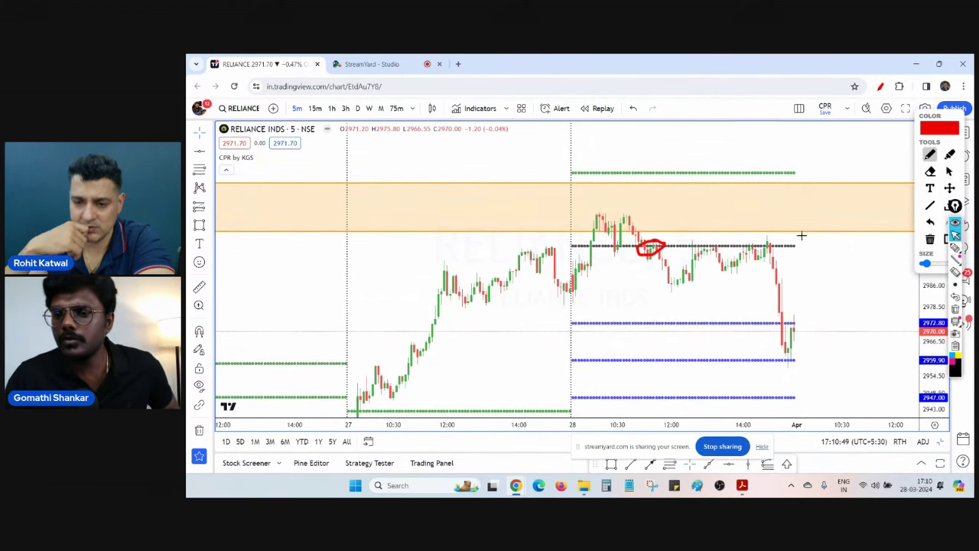
drag(767, 239, 774, 241)
click(929, 238)
drag(934, 117, 905, 120)
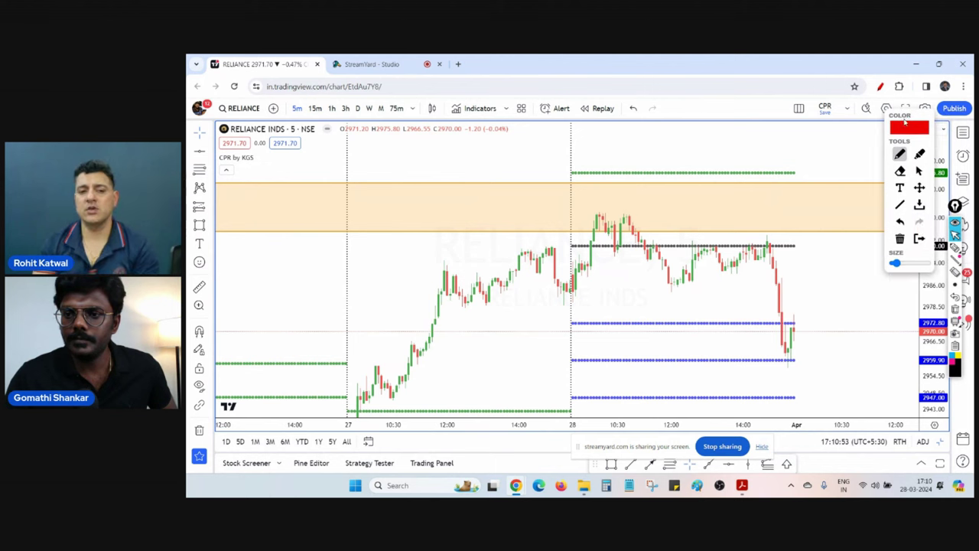
click(921, 241)
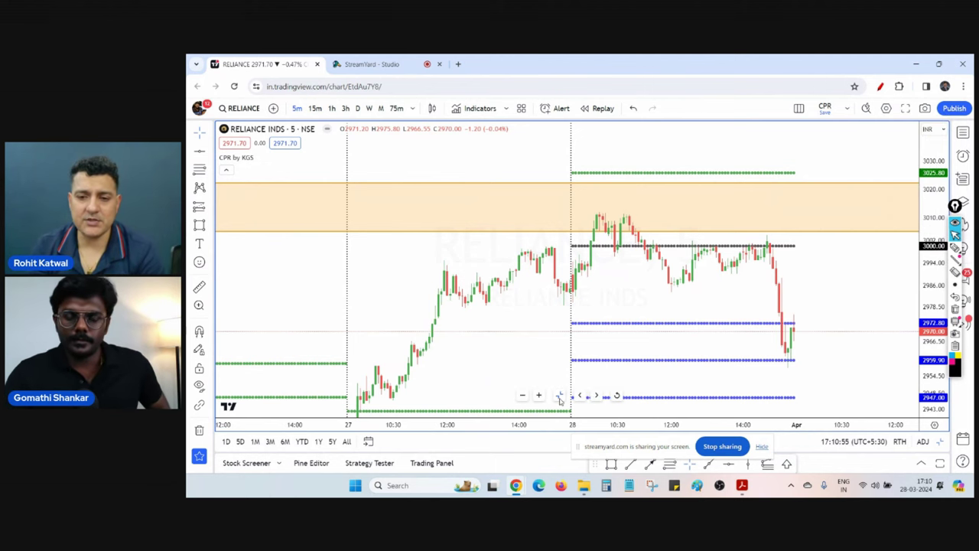
click(559, 397)
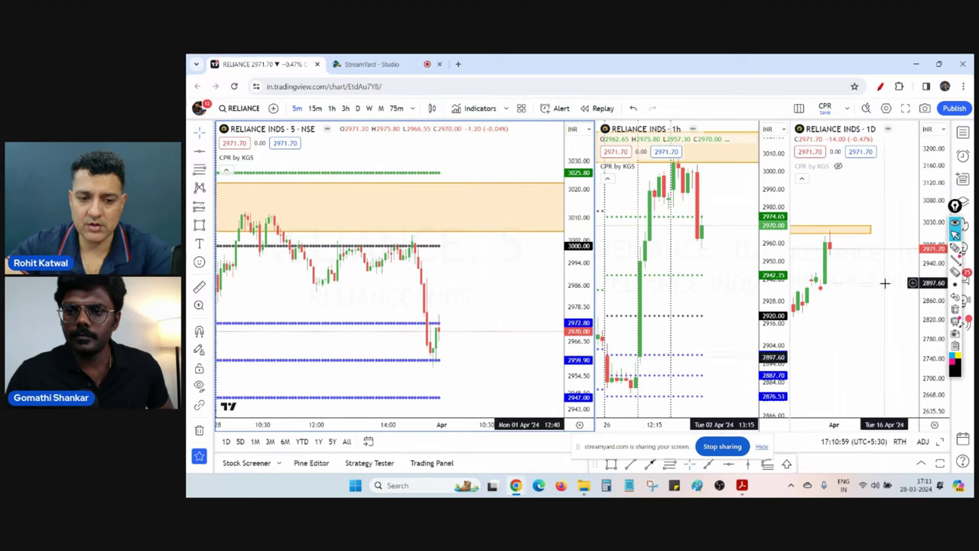
Step: Show the CPR indicator on the daily Reliance chart and maximize that chart, fitting the candles from January to March 2024
click(827, 280)
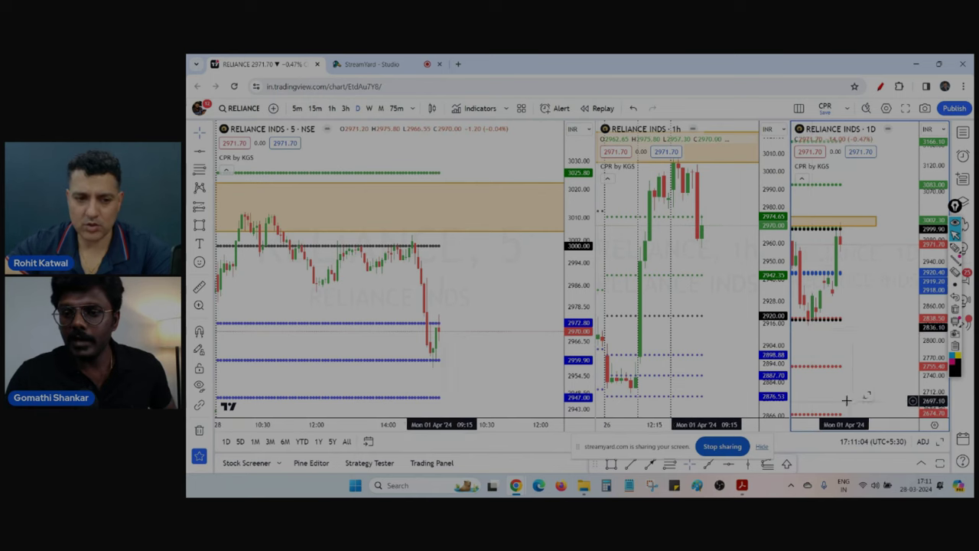
click(869, 399)
scroll(830, 361, down, 3)
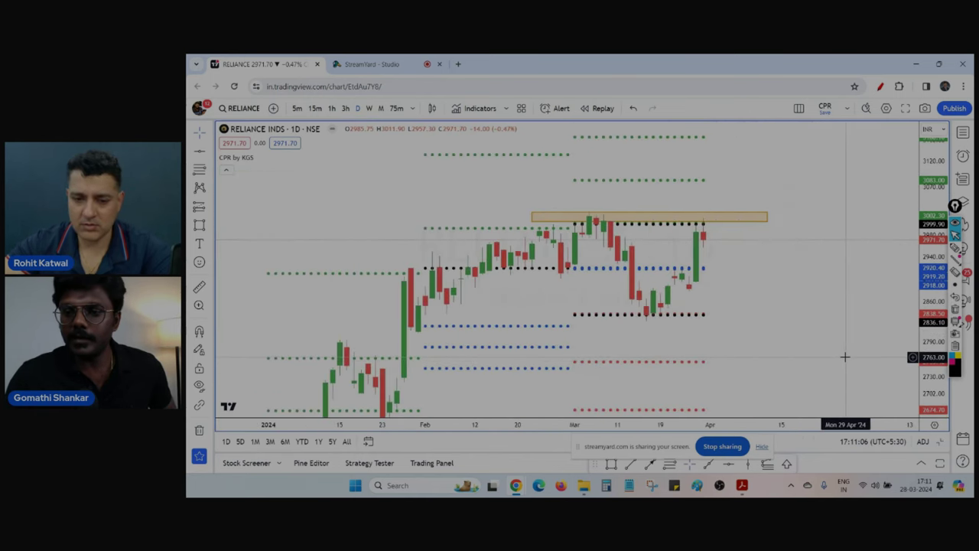
drag(847, 326, 795, 326)
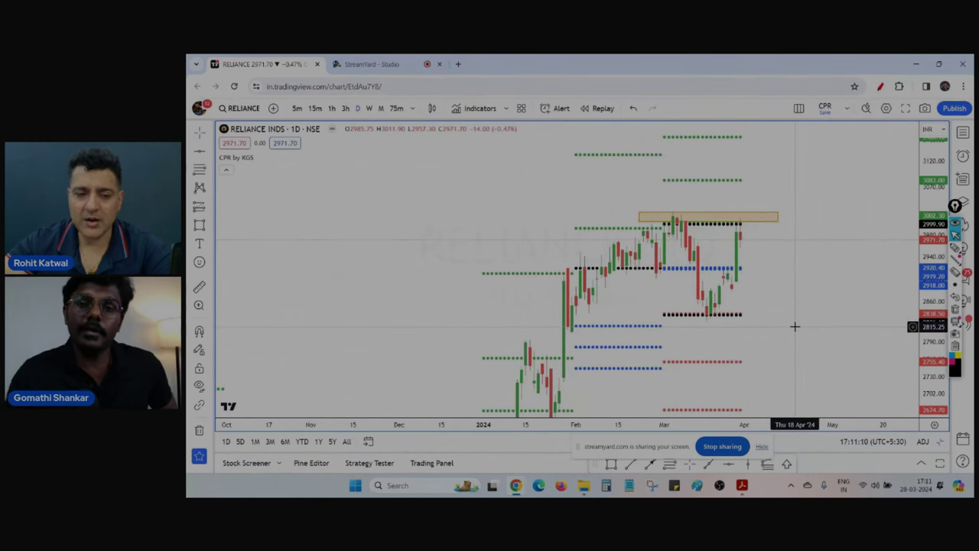
scroll(795, 327, right, 2)
Step: Sketch a red W-shaped price path from the March high through the monthly low and a projected April dip, and clear the marks
click(880, 85)
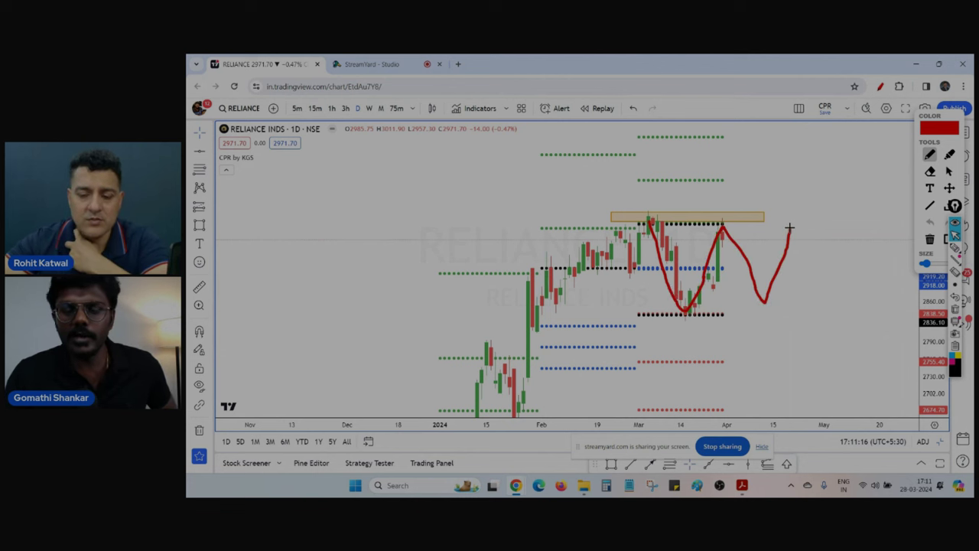
click(929, 240)
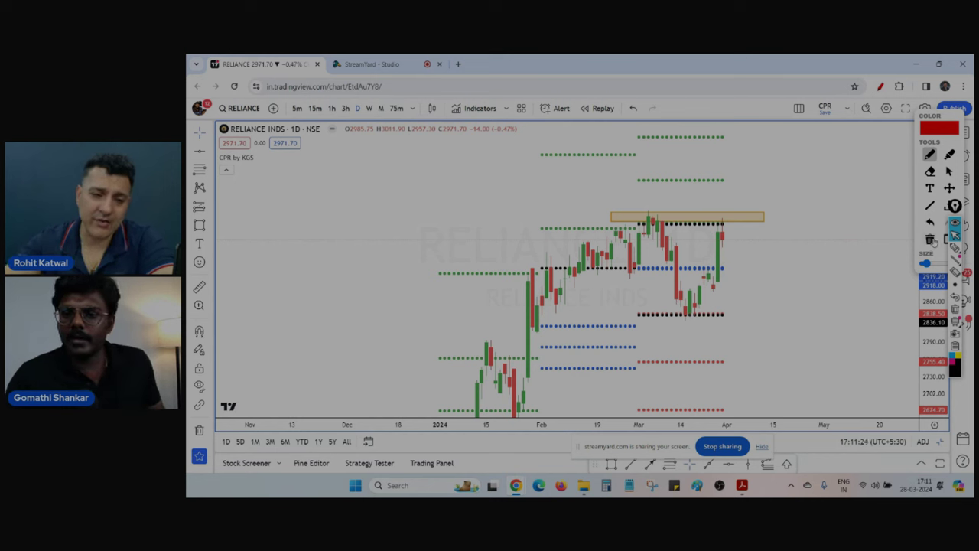
drag(935, 115, 377, 205)
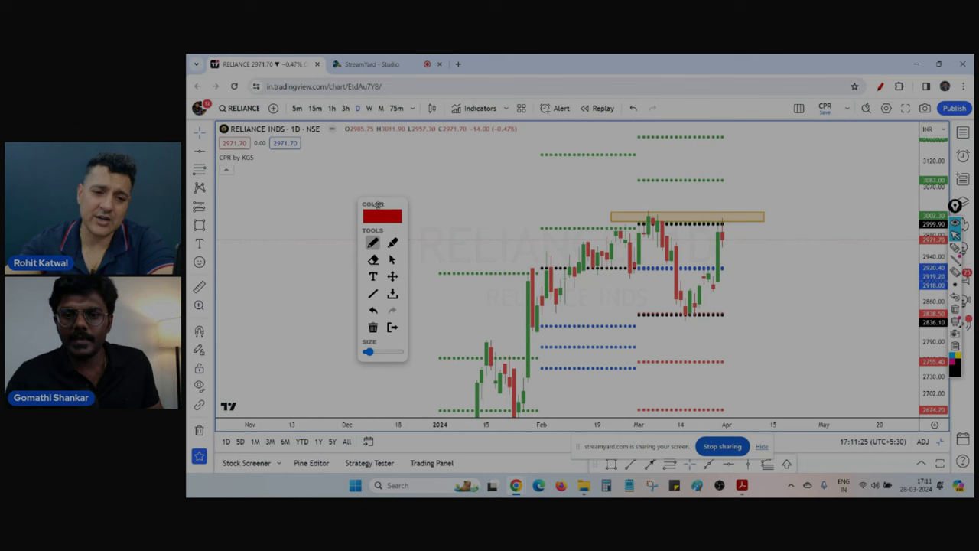
click(394, 329)
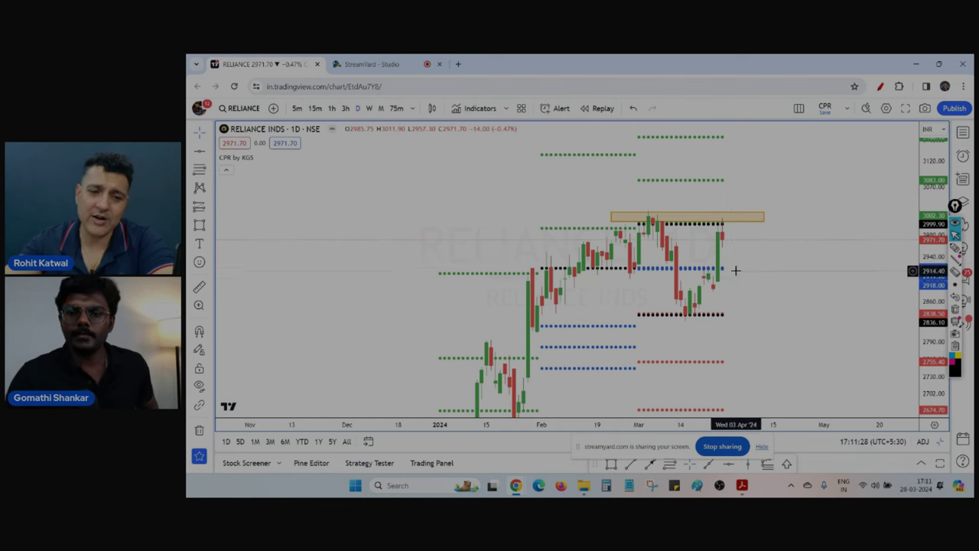
Step: Delete the resistance rectangle over the March highs from the daily Reliance chart
click(765, 220)
key(Delete)
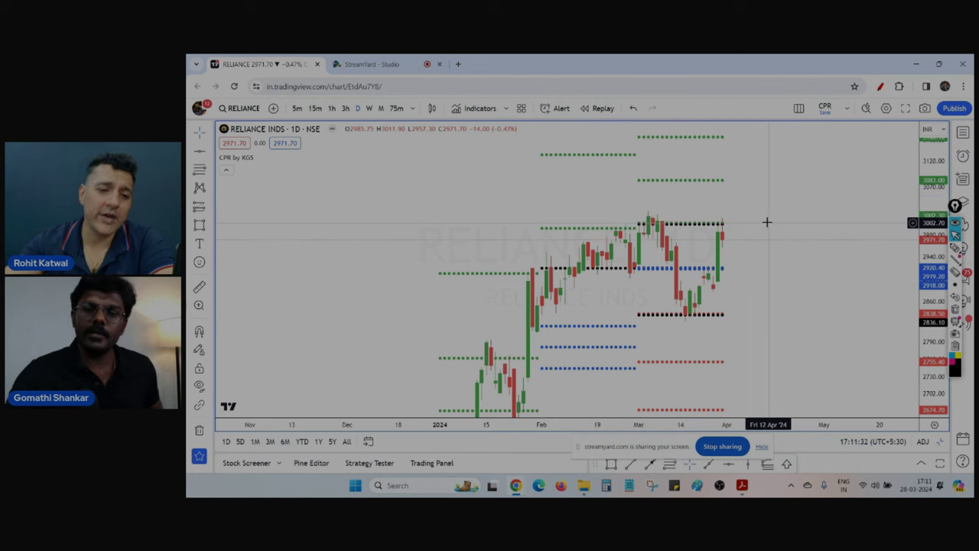
scroll(766, 221, up, 2)
drag(782, 285, 778, 283)
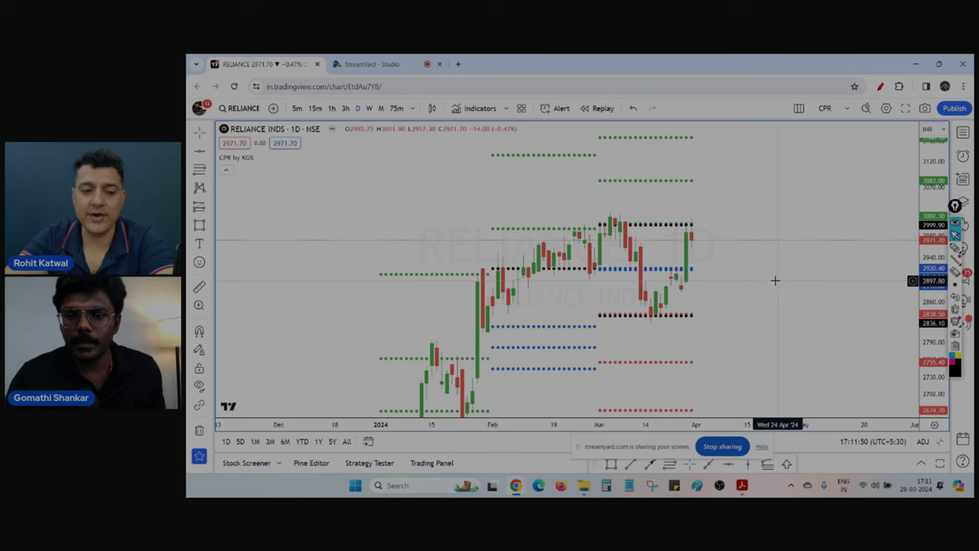
drag(781, 284, 757, 293)
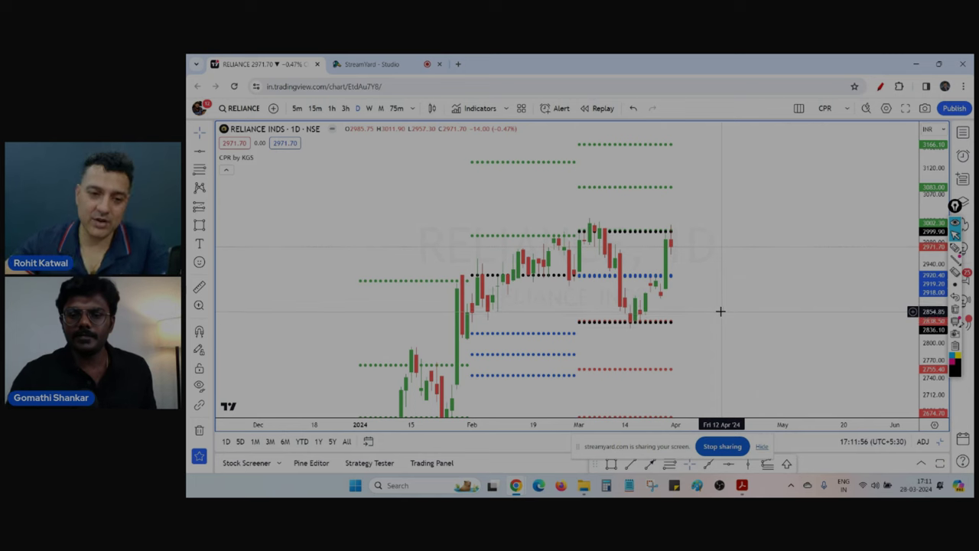
Step: Switch to the PDF presentation in Adobe Acrobat, examine the Nifty and TCS slides on broken monthly, weekly and daily CPR, and minimize it
click(741, 486)
scroll(752, 312, down, 4)
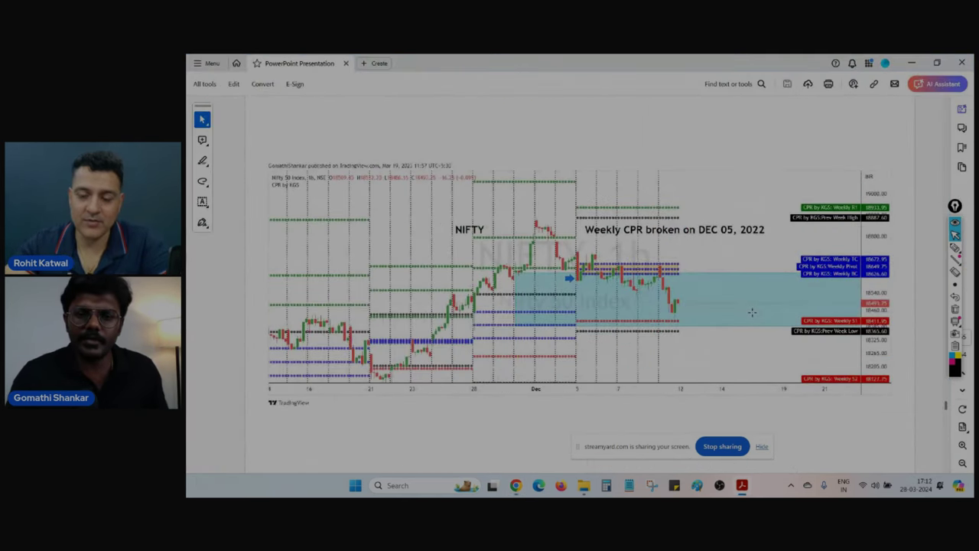
scroll(752, 312, down, 1)
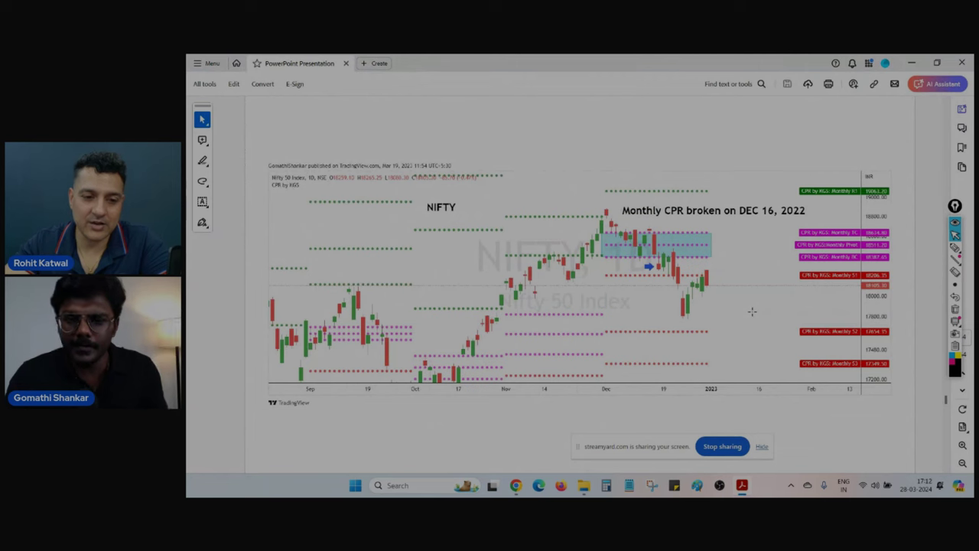
scroll(752, 312, down, 1)
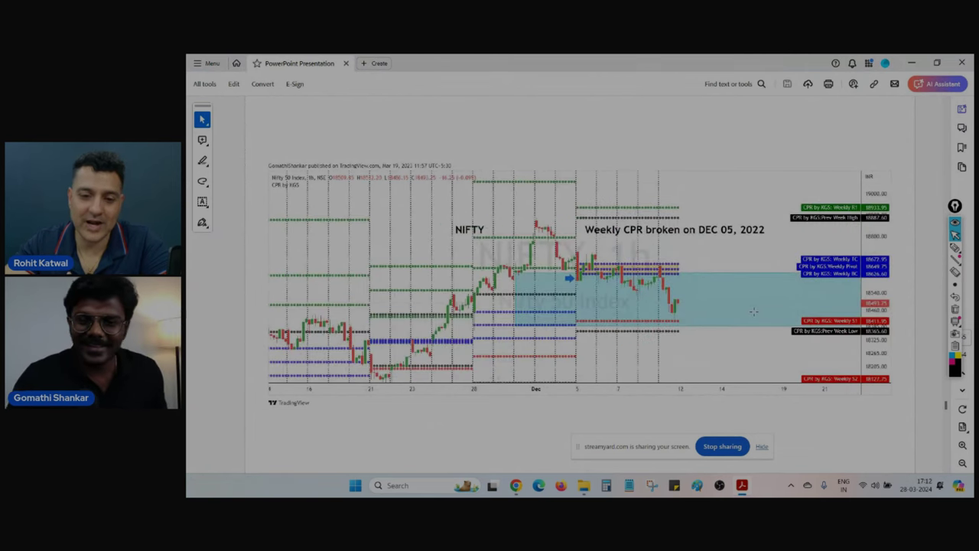
scroll(753, 311, down, 1)
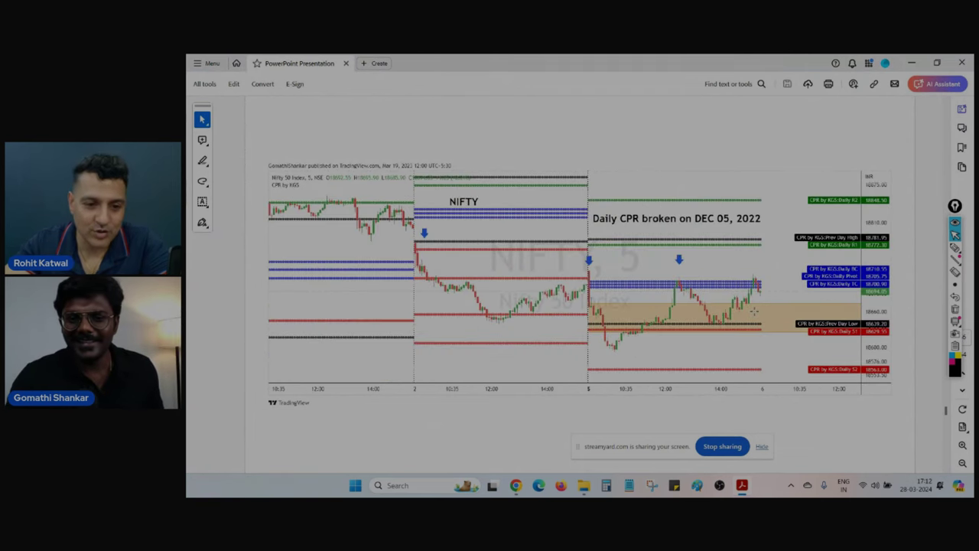
scroll(753, 310, down, 1)
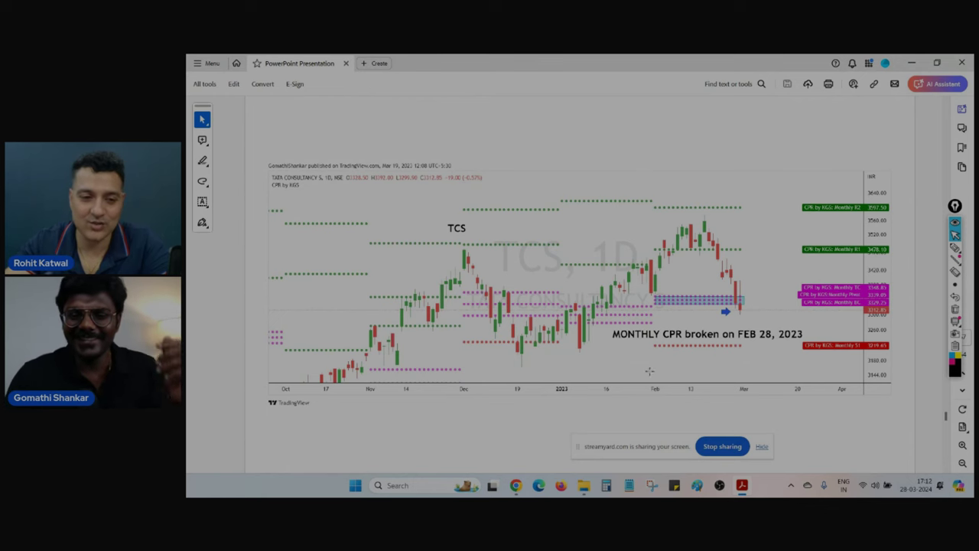
click(741, 486)
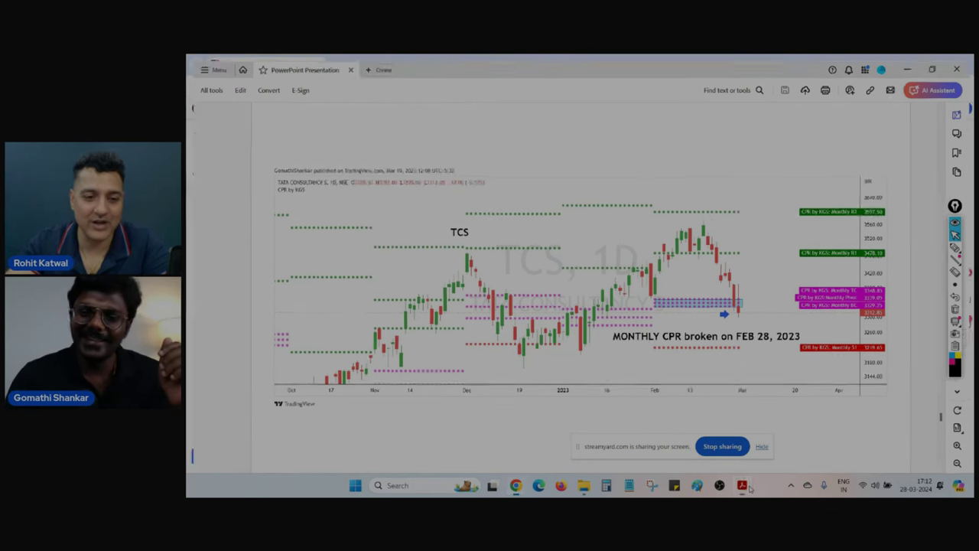